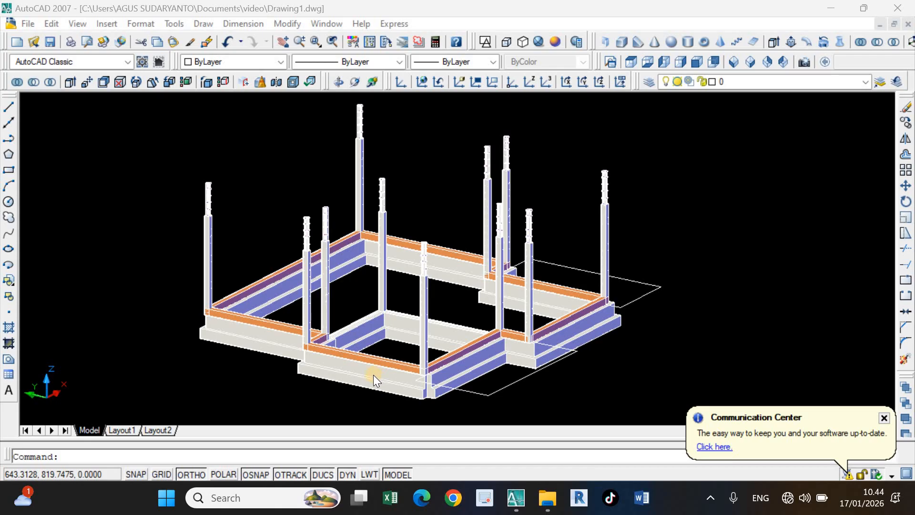
Examine the 3D foundation, tie beams and columns, including the exposed reinforcement cages at the column tops.
scroll(373, 375, up, 3)
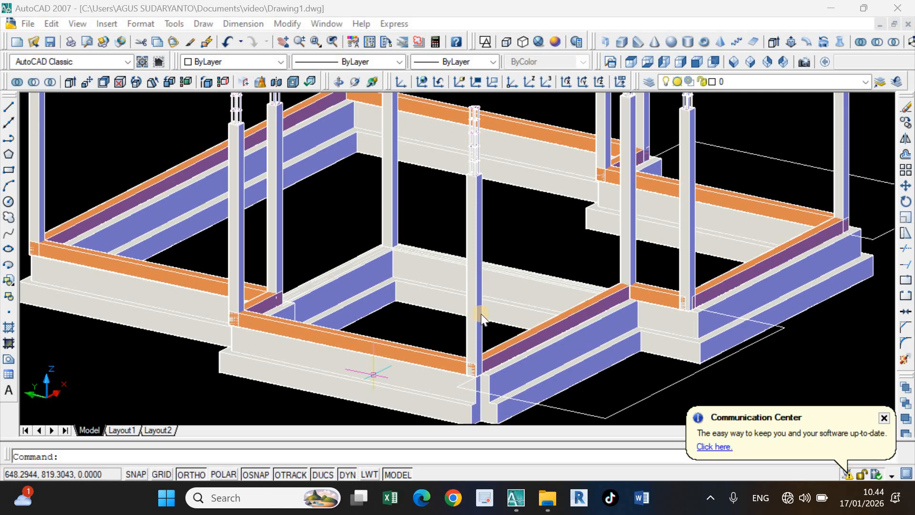
scroll(591, 170, down, 4)
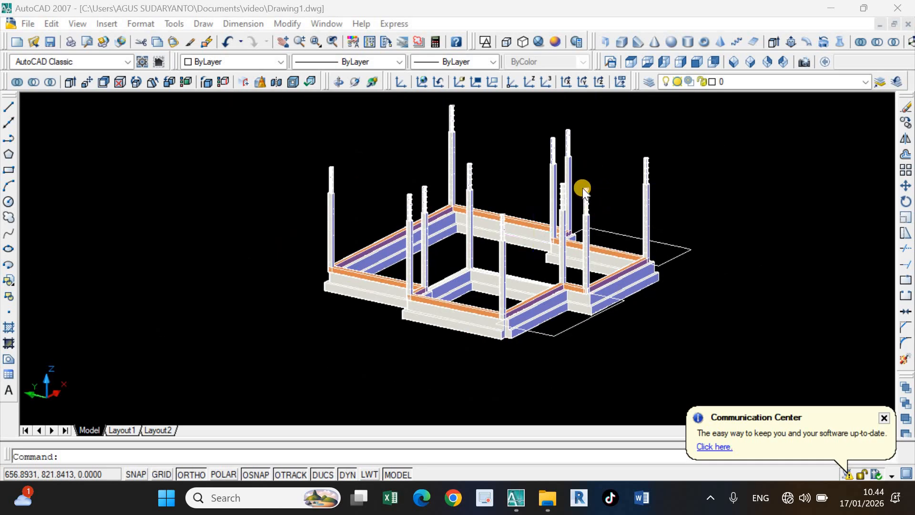
scroll(587, 222, up, 1)
scroll(588, 222, up, 6)
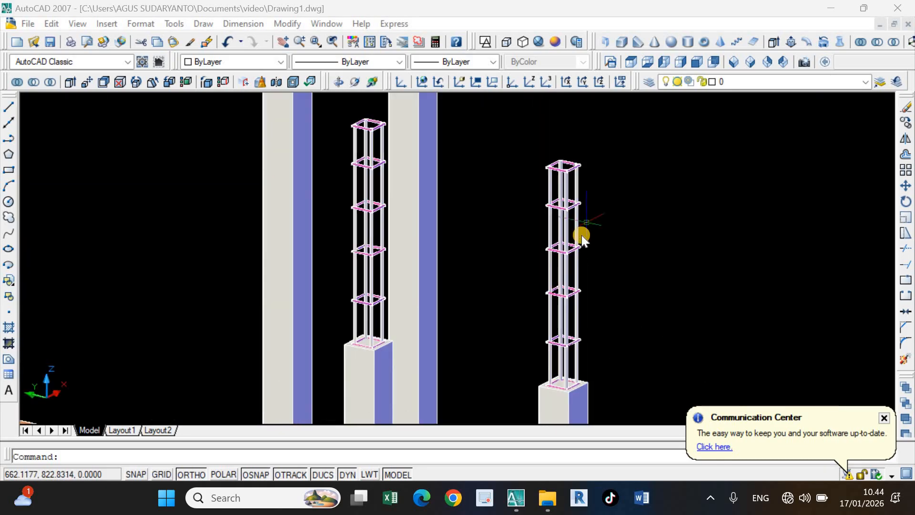
scroll(548, 198, down, 5)
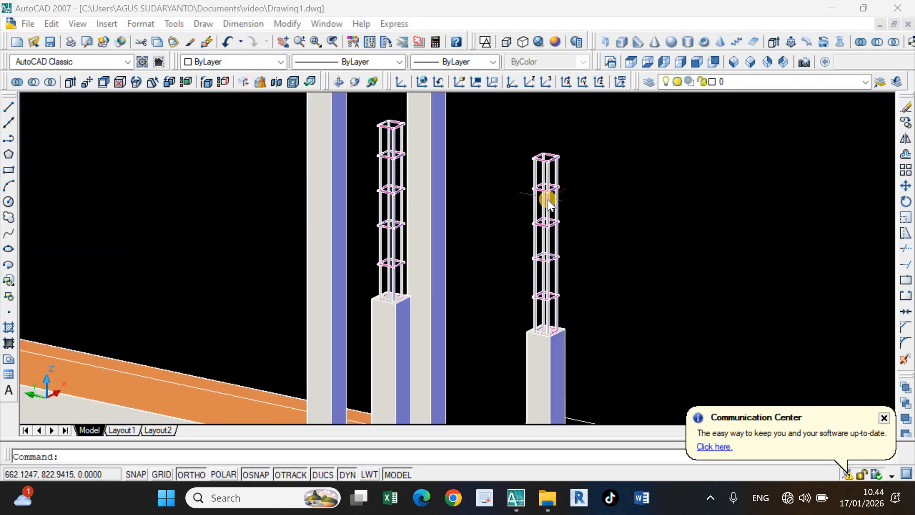
scroll(548, 200, down, 3)
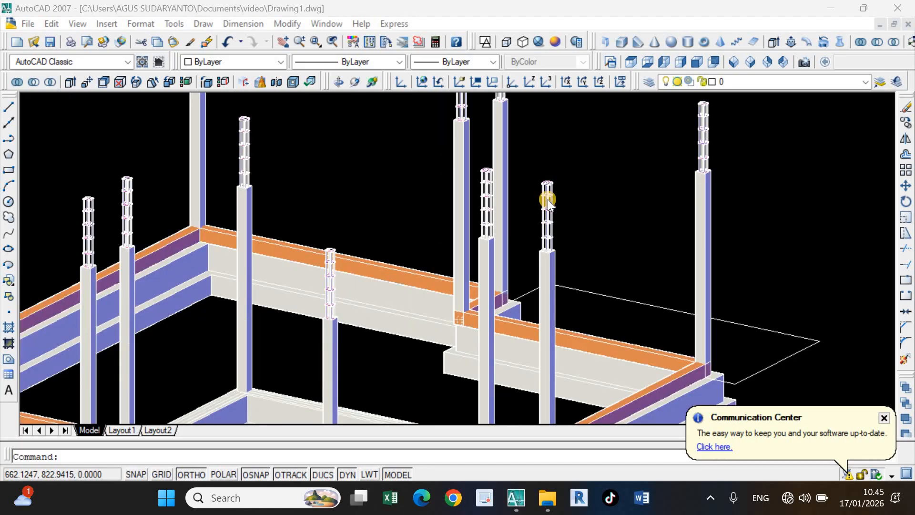
scroll(558, 199, down, 3)
scroll(502, 285, up, 2)
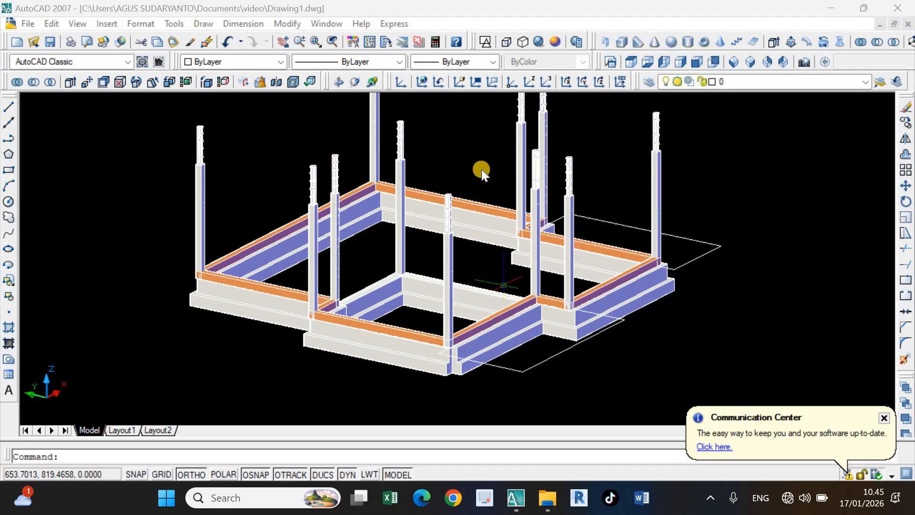
Switch to DENAH DAN TAMPAK DEPAN.dwg and examine the front window in both the elevation and the 3D house model.
click(327, 23)
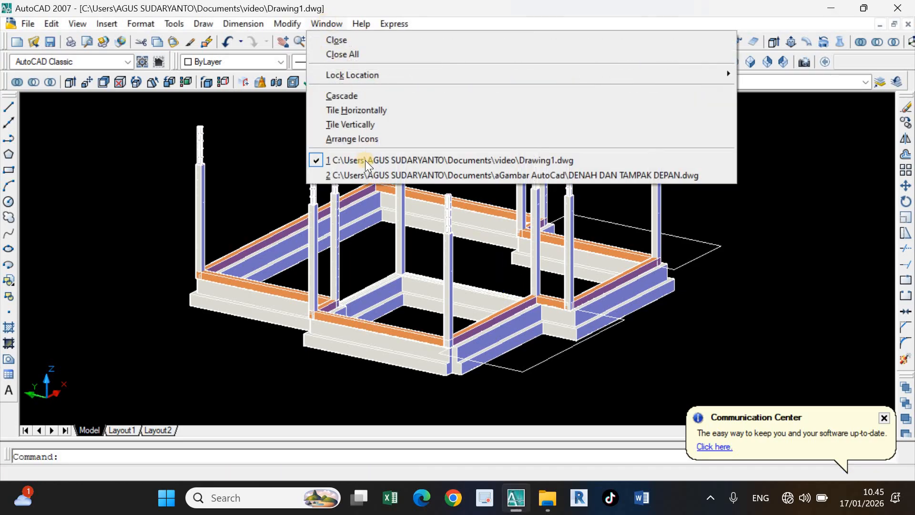
click(365, 175)
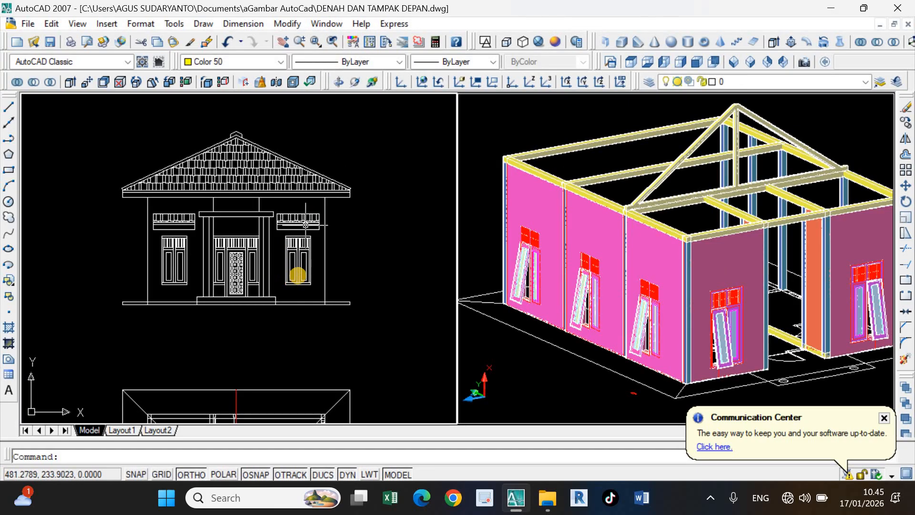
scroll(327, 210, up, 5)
click(752, 337)
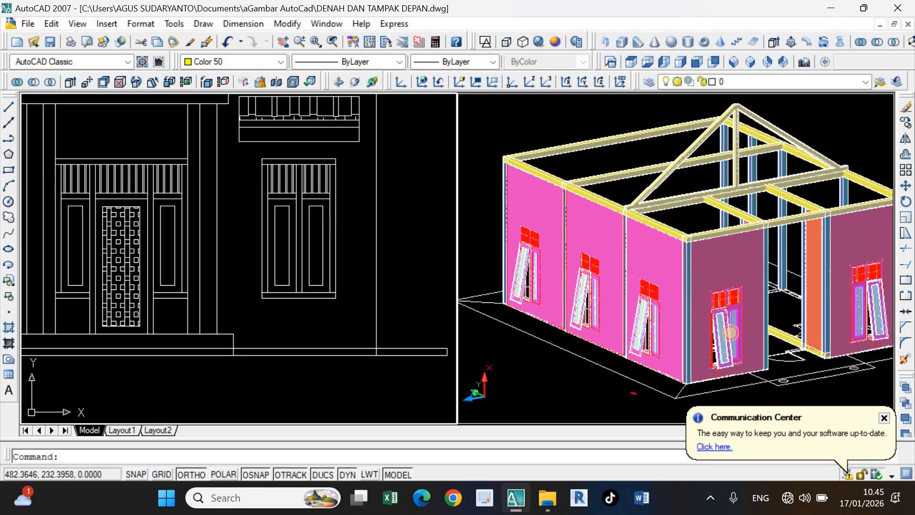
scroll(729, 330, up, 5)
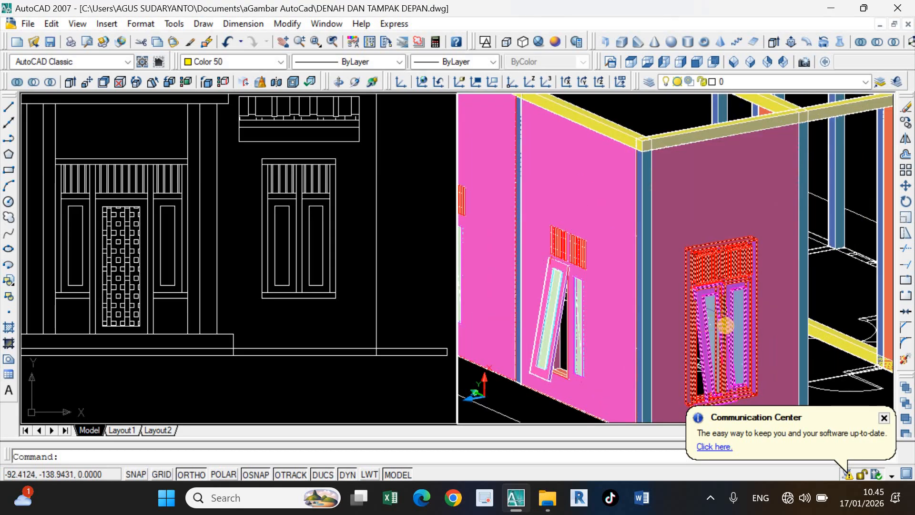
scroll(725, 325, down, 4)
scroll(723, 326, up, 2)
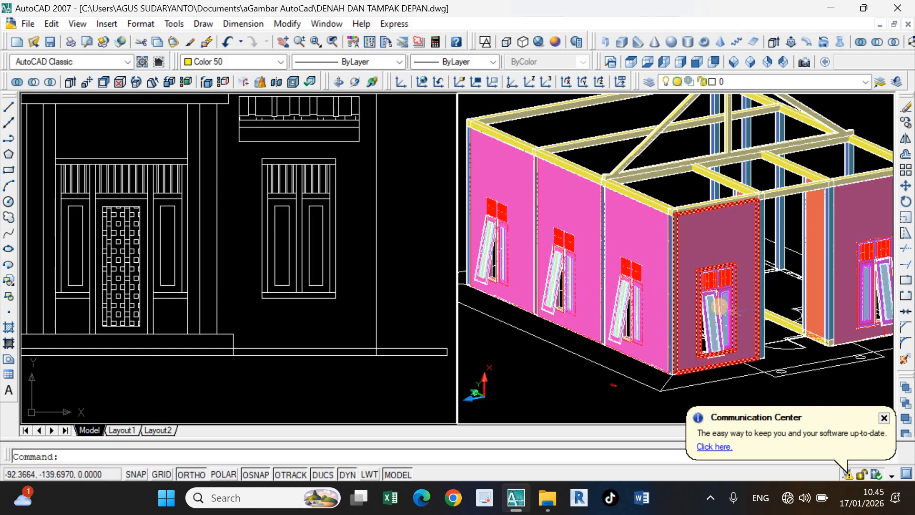
scroll(723, 324, up, 2)
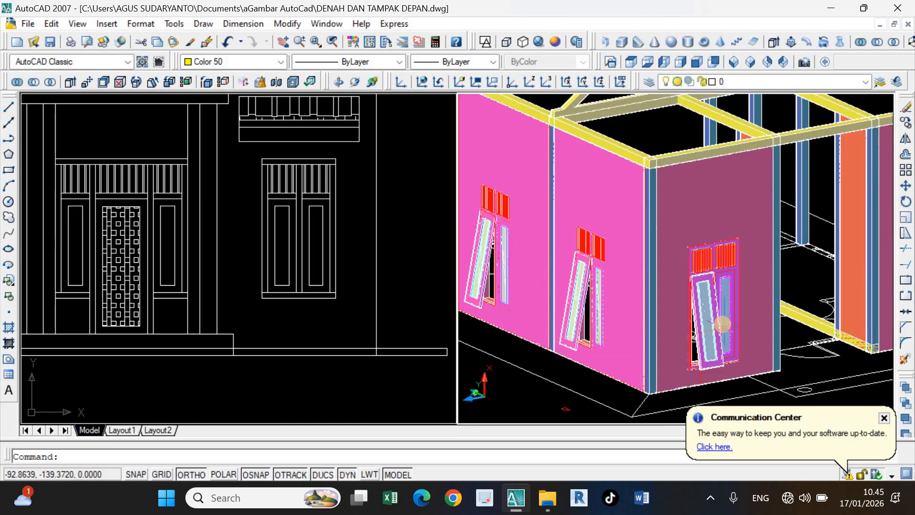
click(358, 221)
scroll(346, 259, up, 1)
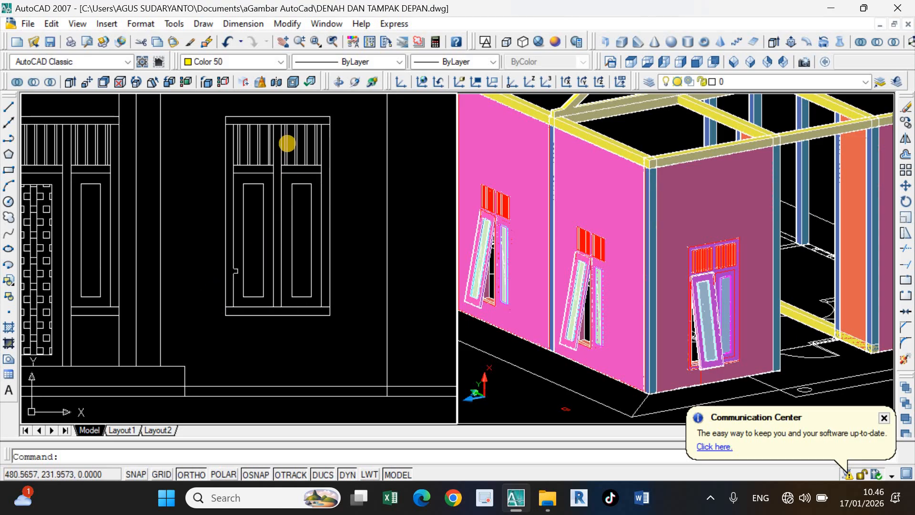
scroll(288, 151, down, 1)
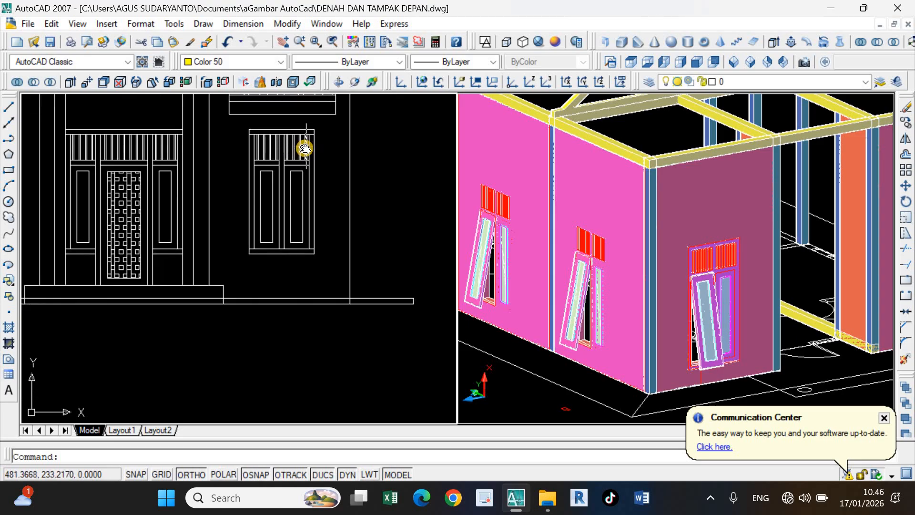
scroll(304, 149, down, 1)
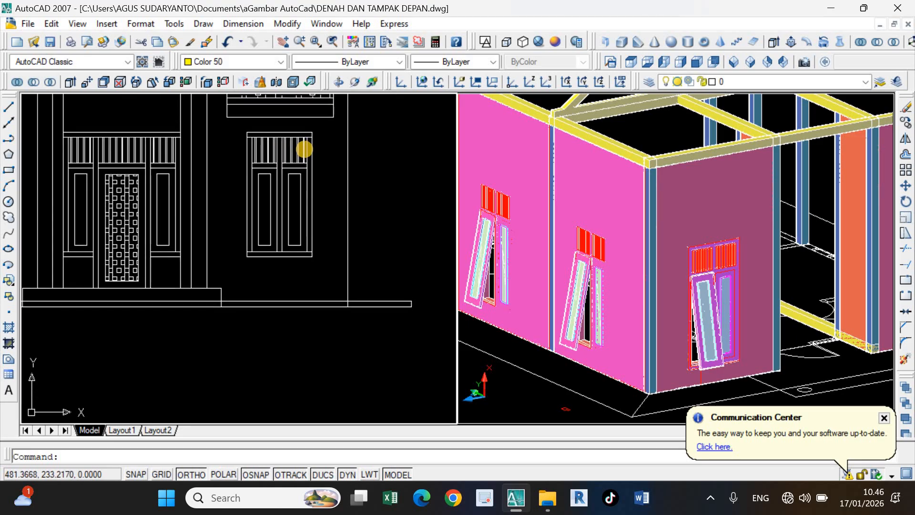
Return to Drawing1.dwg and split the model space into two vertical viewports.
click(338, 23)
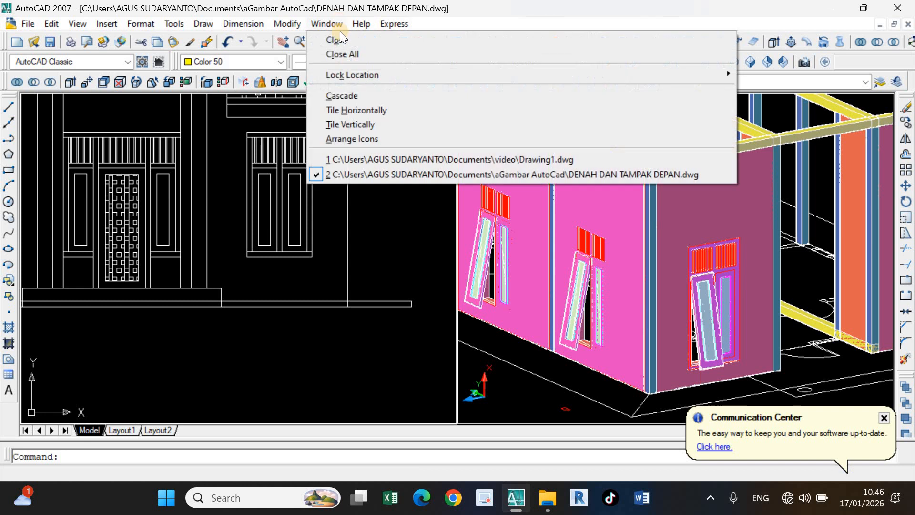
click(358, 159)
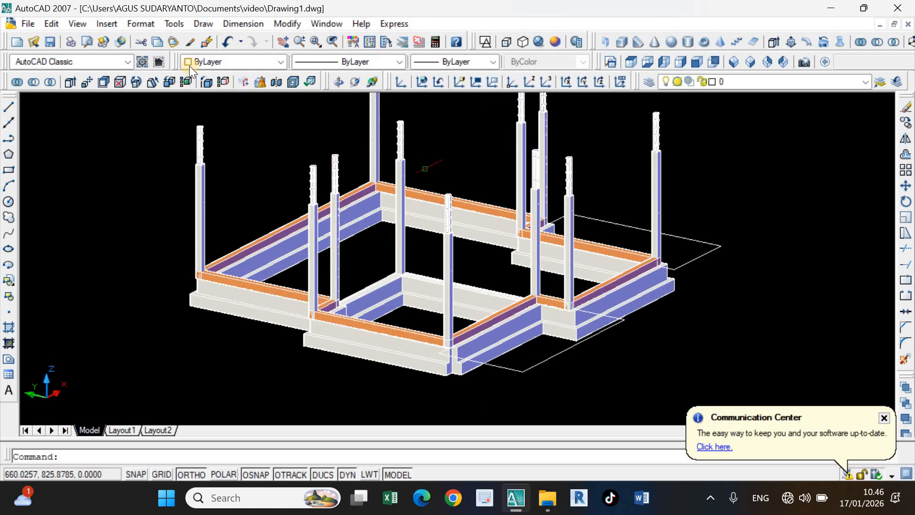
click(82, 25)
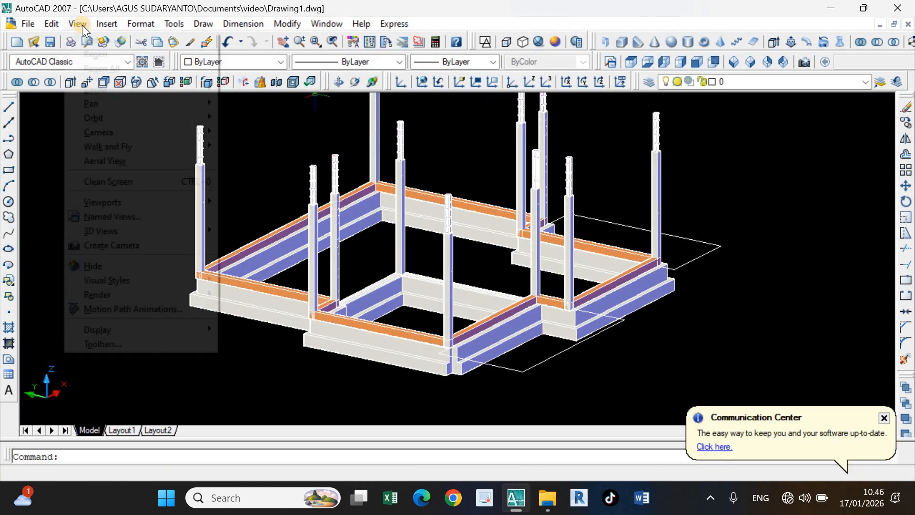
click(138, 199)
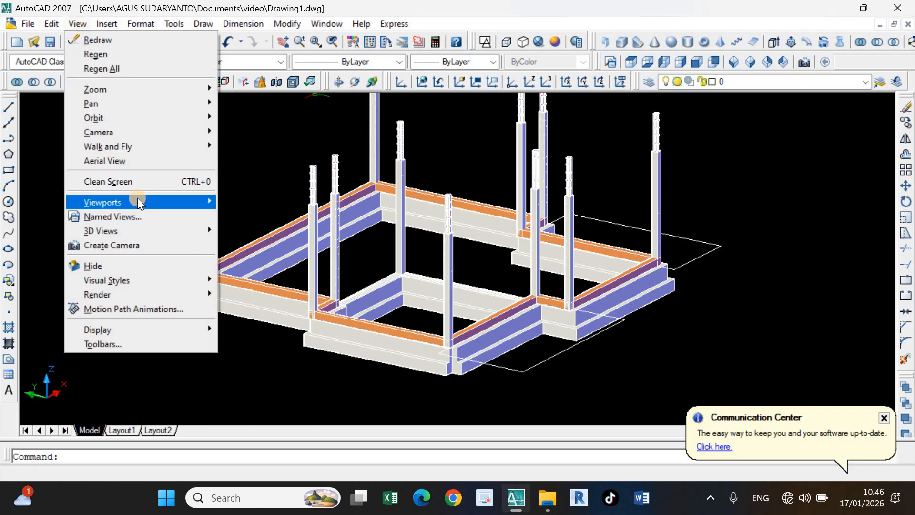
click(238, 251)
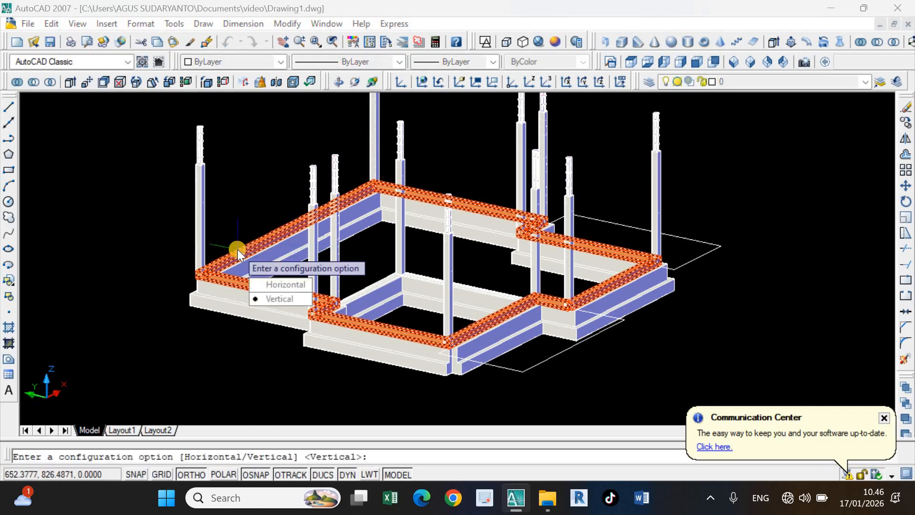
key(Return)
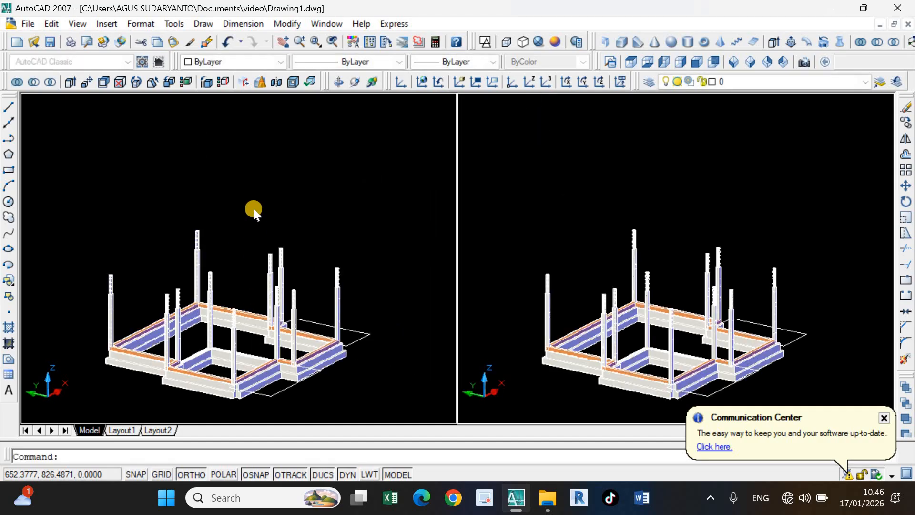
Frame the 3D foundation model in the right viewport and set the left viewport to a top view of the plan.
scroll(261, 186, down, 4)
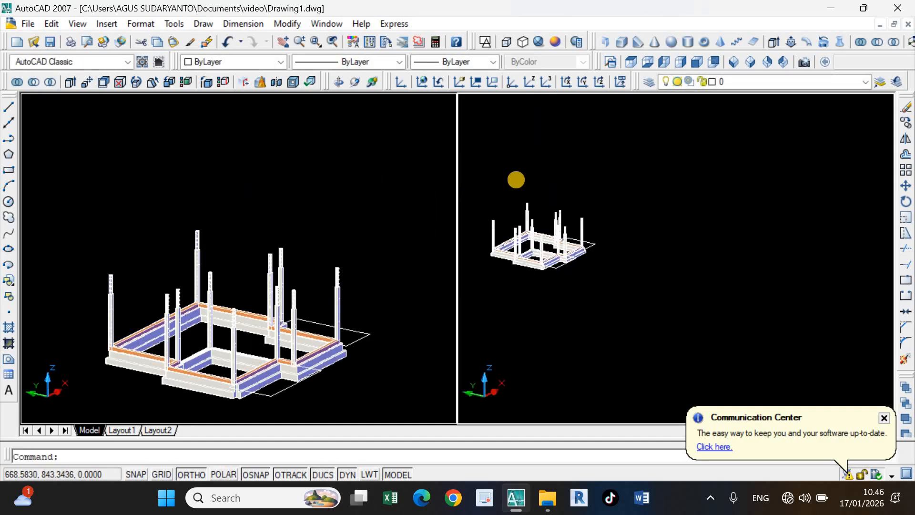
scroll(513, 196, up, 5)
middle_drag(556, 179, 574, 157)
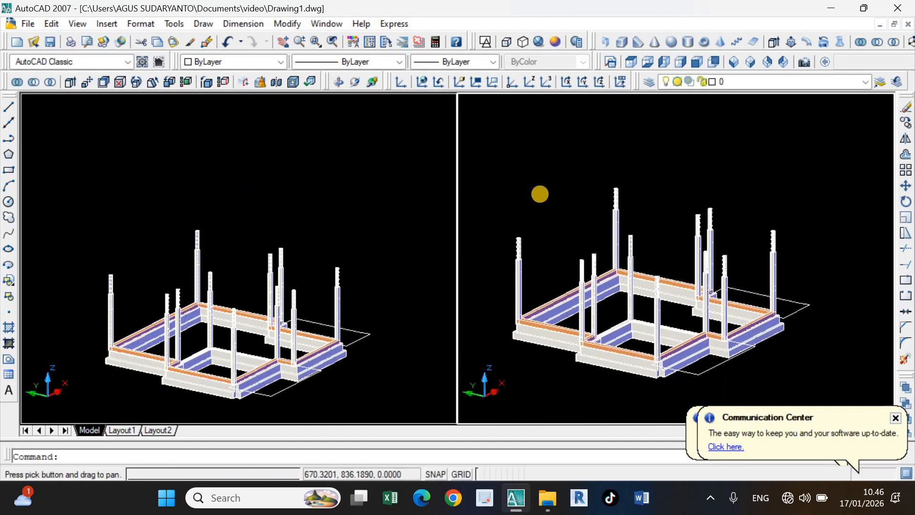
scroll(540, 192, up, 3)
middle_drag(539, 192, 530, 134)
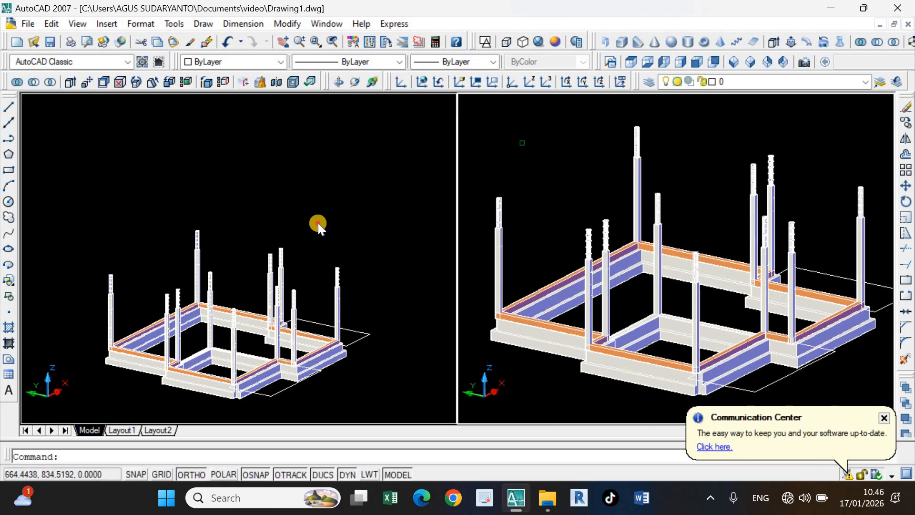
click(317, 223)
scroll(317, 223, down, 3)
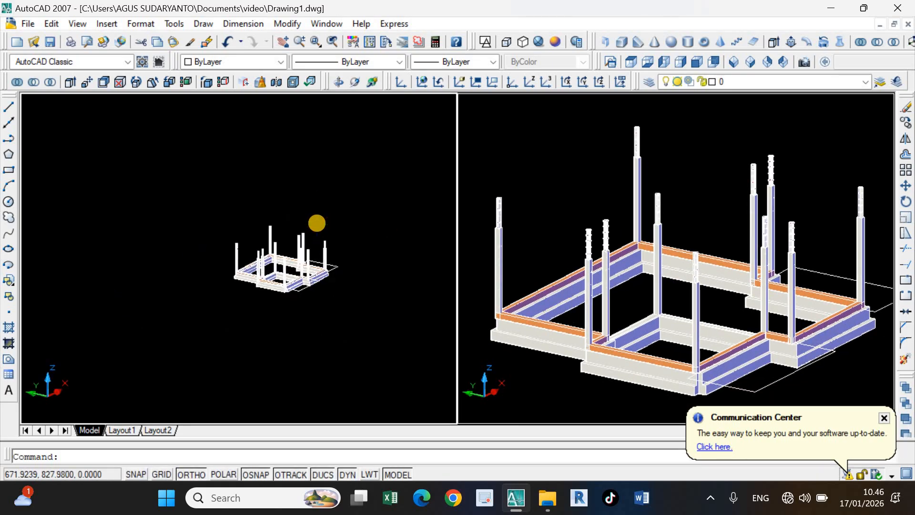
scroll(317, 223, up, 2)
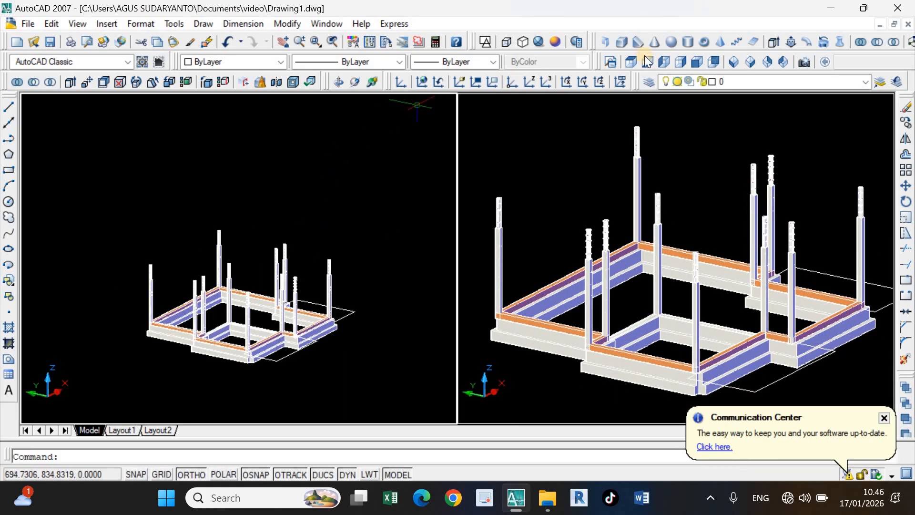
click(631, 61)
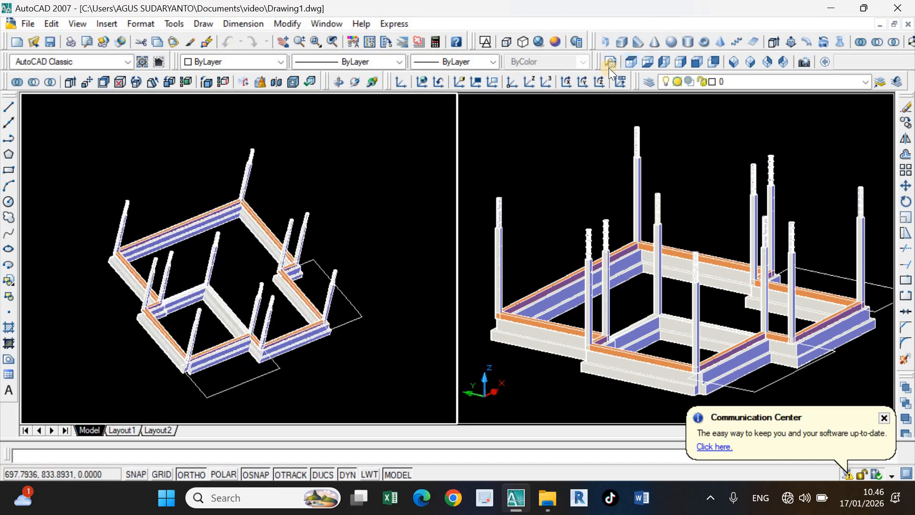
scroll(119, 313, down, 5)
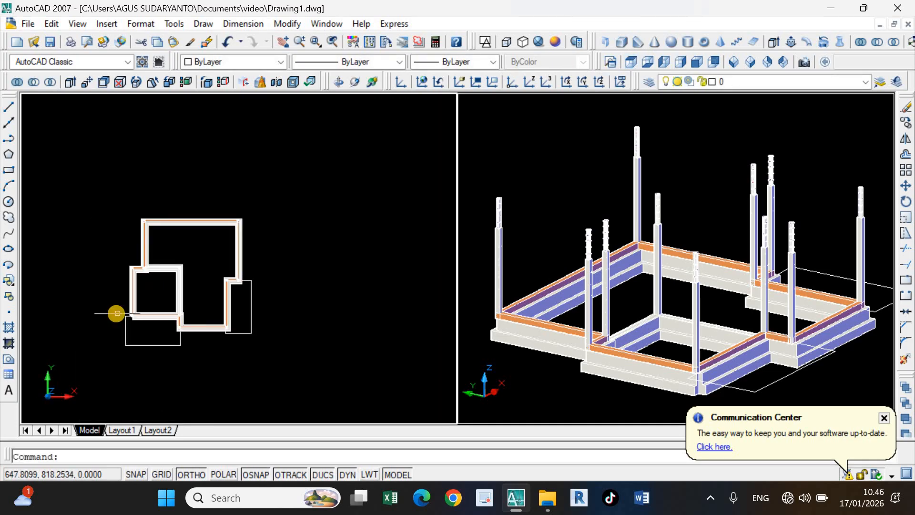
scroll(131, 300, up, 3)
middle_drag(113, 287, 150, 290)
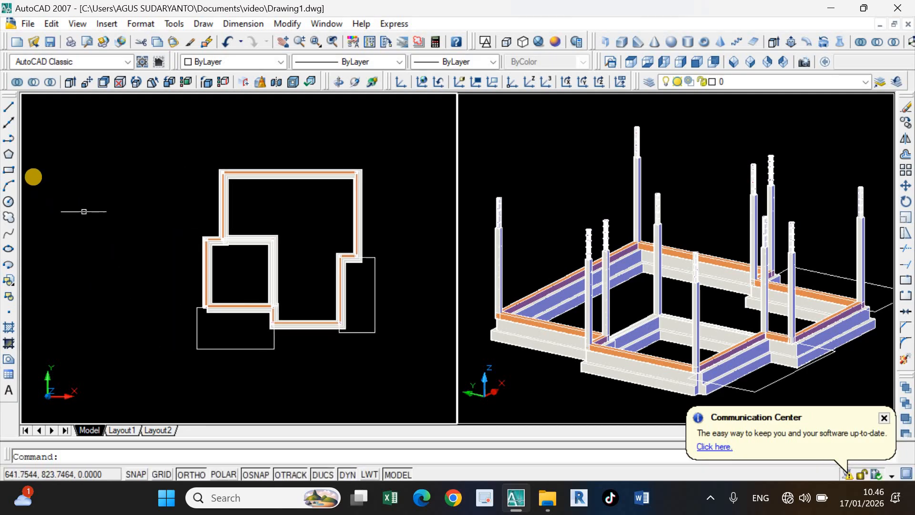
Start the window-frame profile polyline in empty space left of the plan, going 0.15 up, 0.08 to the right and 0.11 down.
click(9, 139)
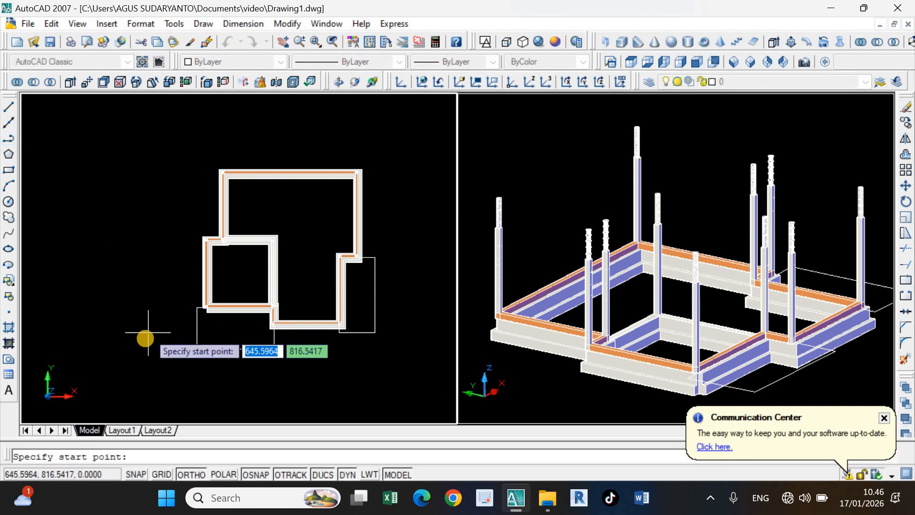
scroll(148, 329, up, 5)
click(148, 317)
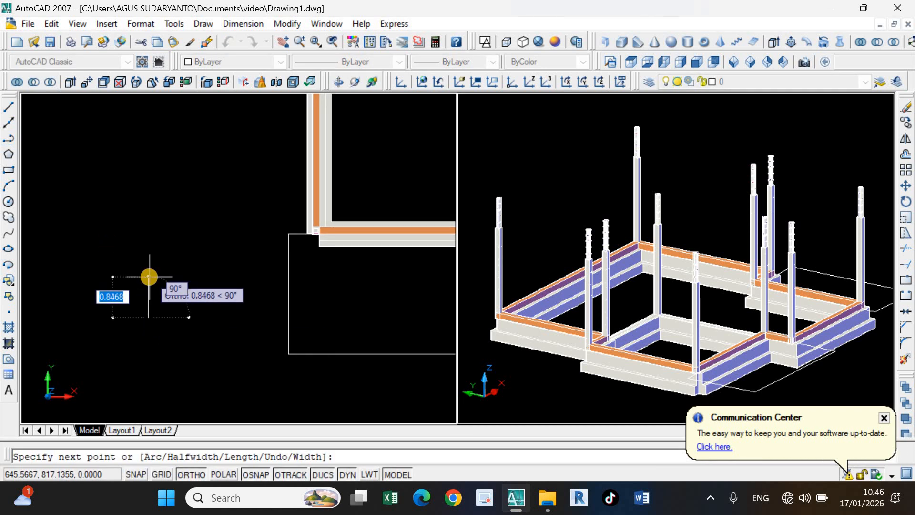
text(0.15)
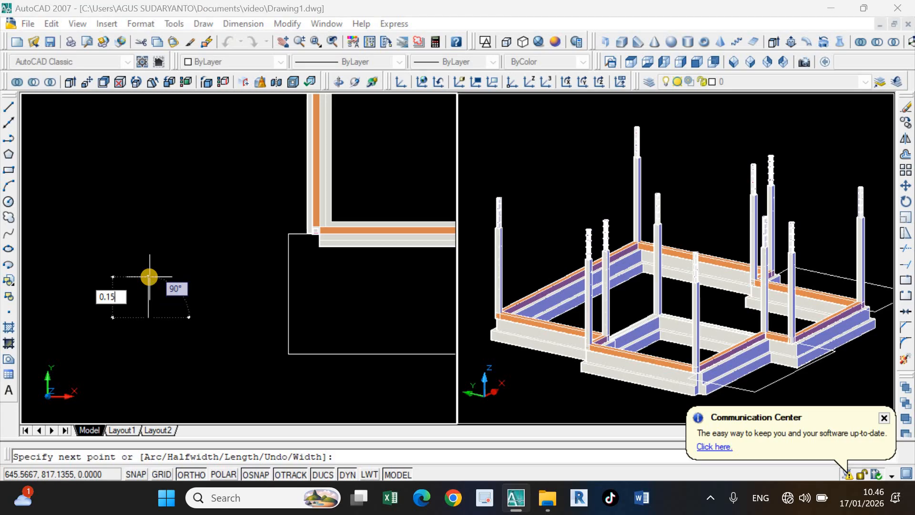
key(Return)
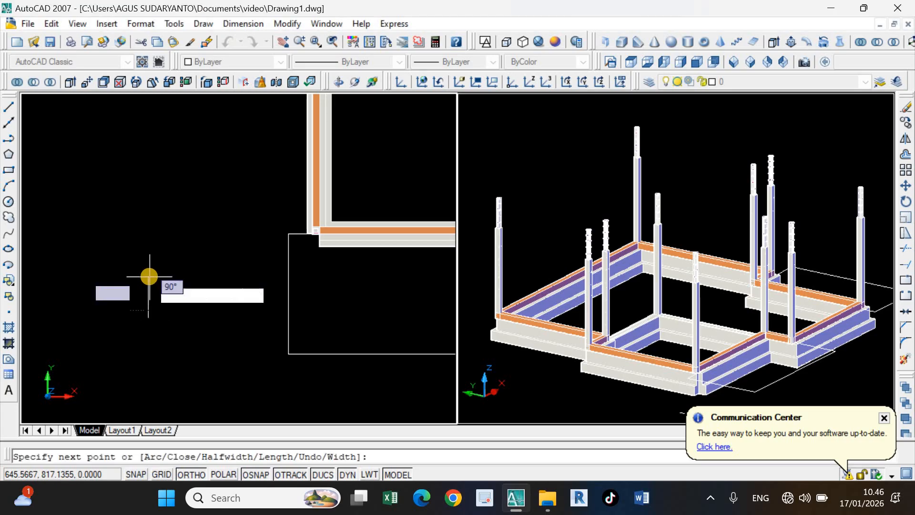
scroll(192, 322, up, 6)
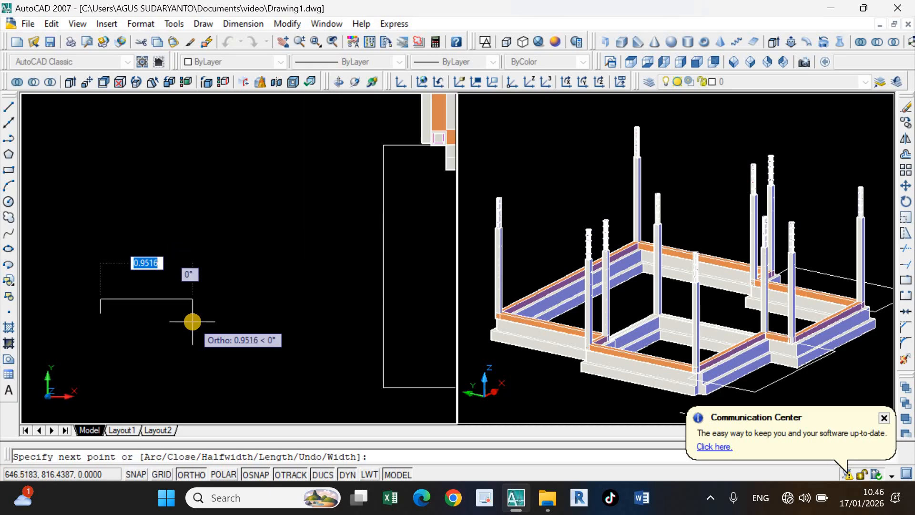
middle_drag(205, 324, 355, 329)
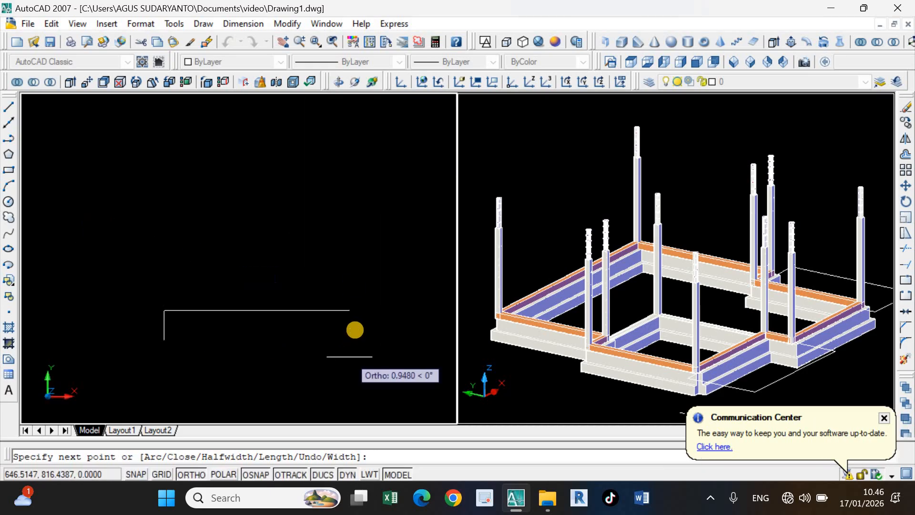
text(0)
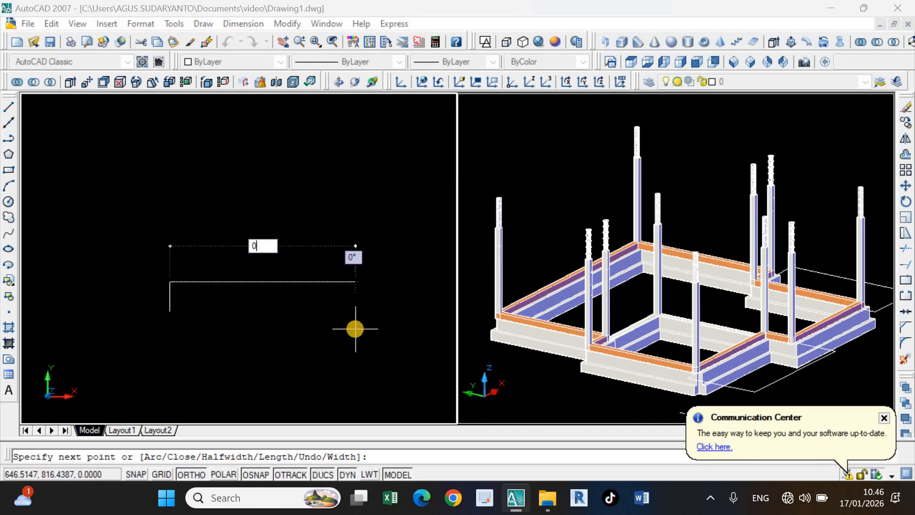
text(.08)
key(Return)
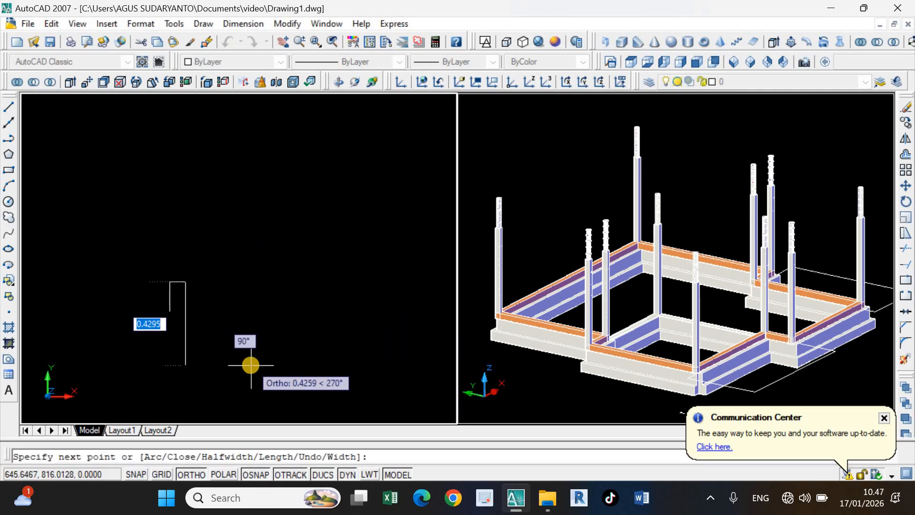
text(0.11)
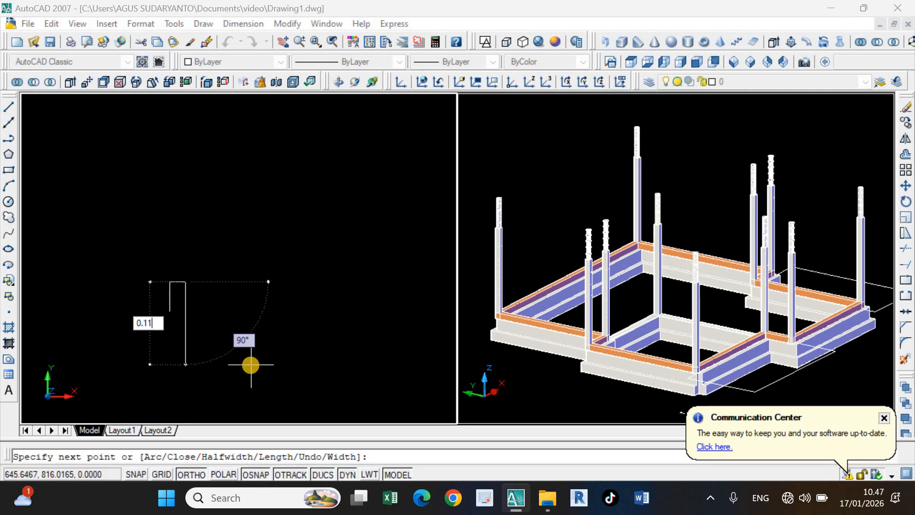
key(Return)
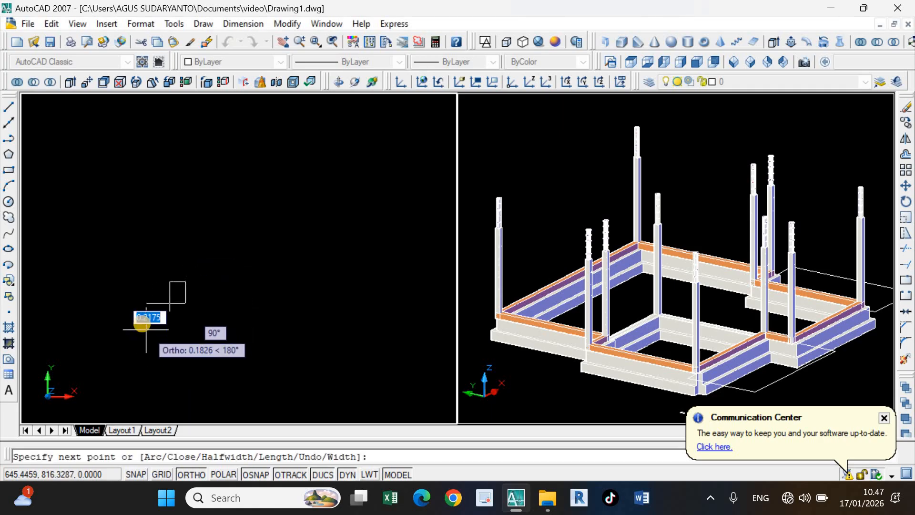
Finish the profile with a rebate notch, going 0.03 to the left, 0.04 down and 0.05 to the left, and close the polyline.
text(0.03)
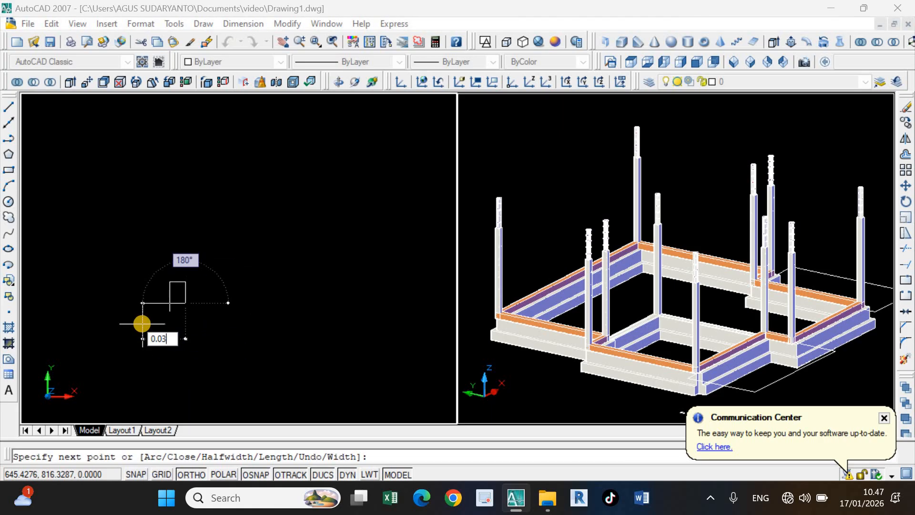
key(Return)
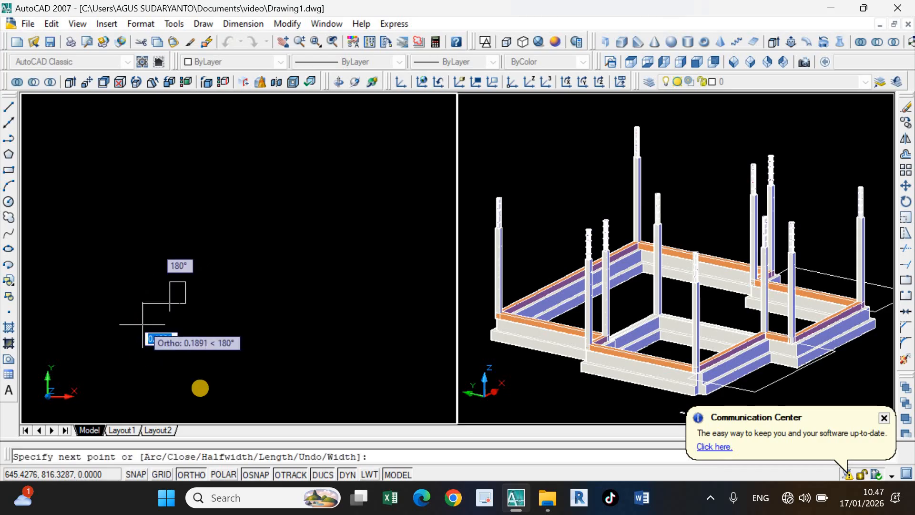
text(0.04)
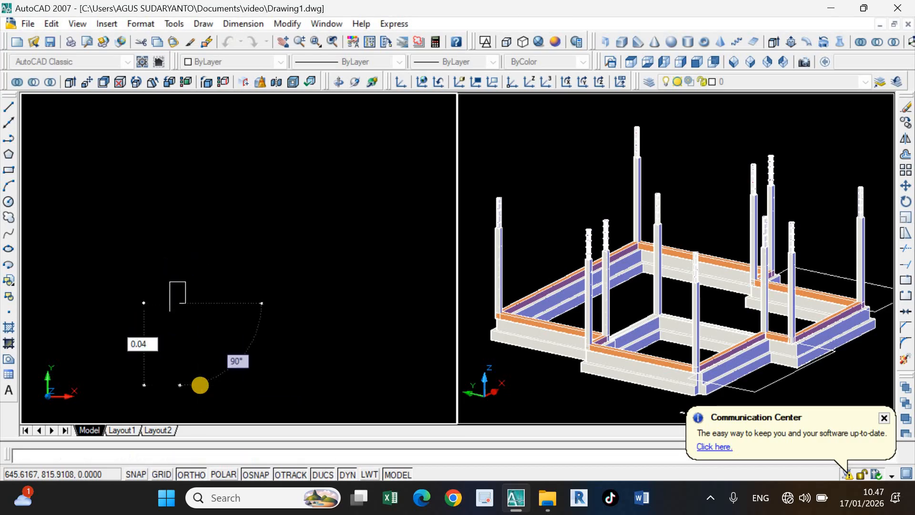
key(Return)
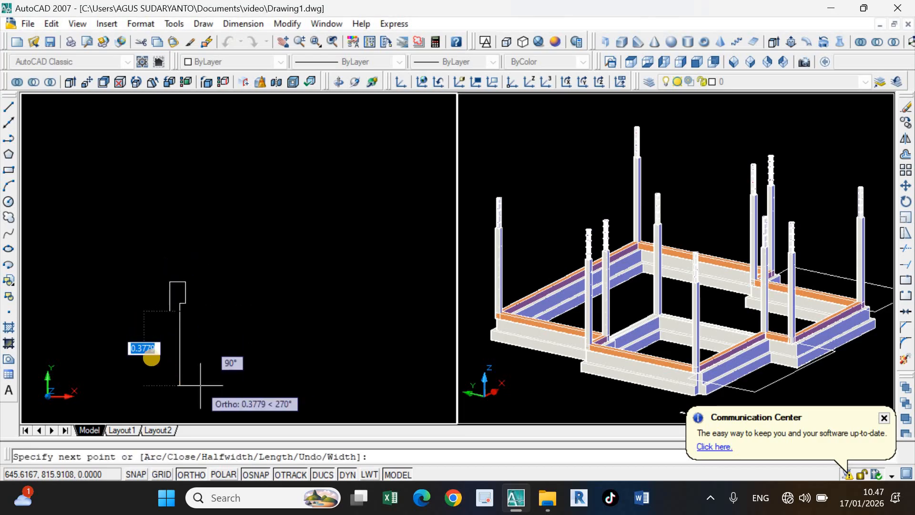
text(0)
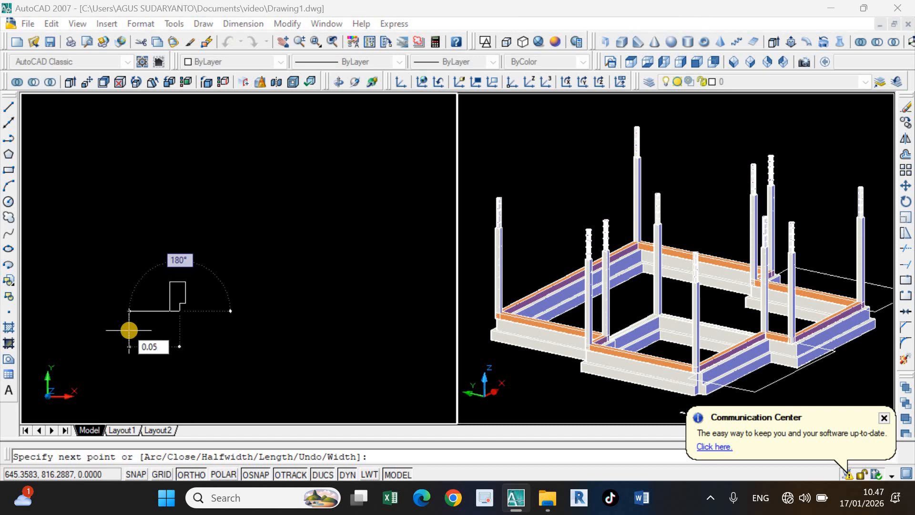
text(.05)
key(Return)
text(c)
key(Return)
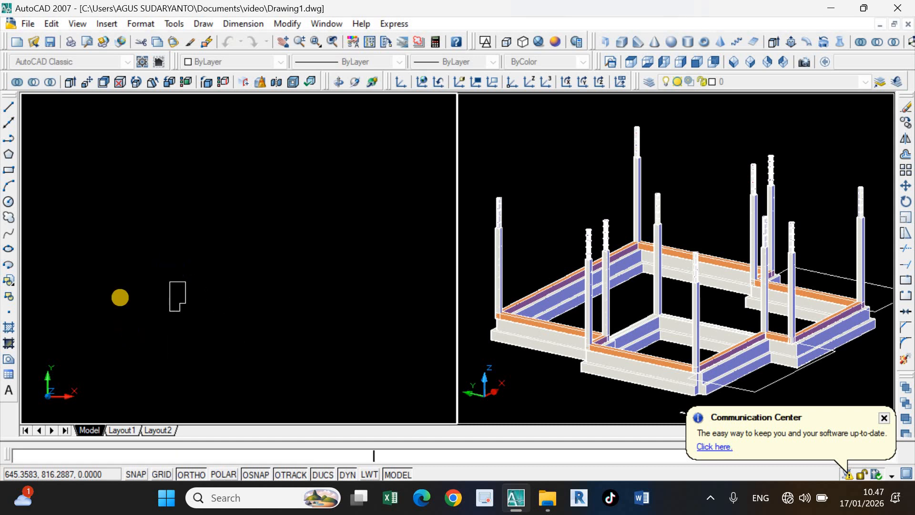
Draw a thin horizontal rectangle 0.6 long beside the frame profile, as tall as the profile's notch.
scroll(186, 301, up, 5)
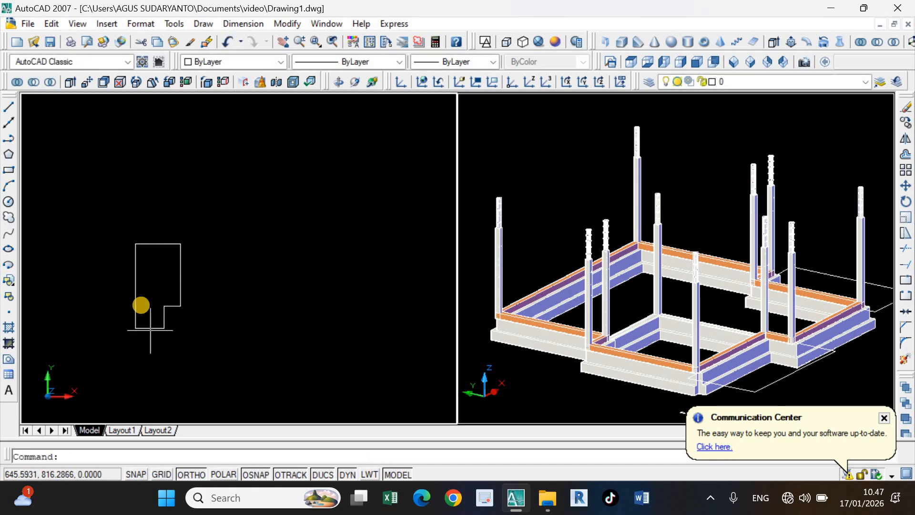
scroll(141, 307, down, 4)
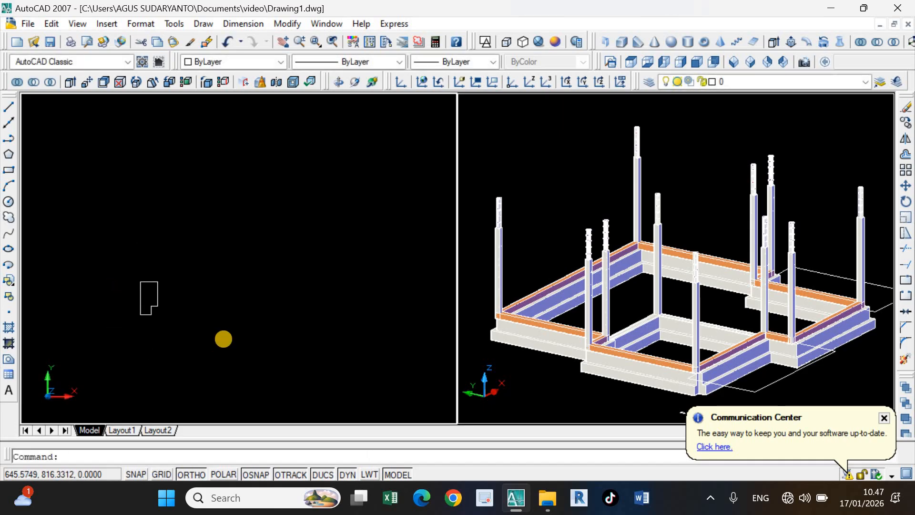
click(9, 170)
click(149, 302)
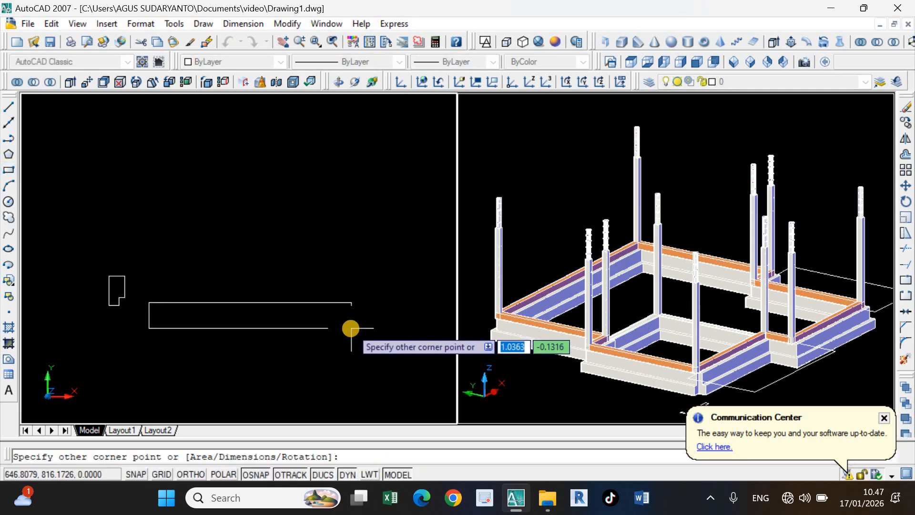
text(@)
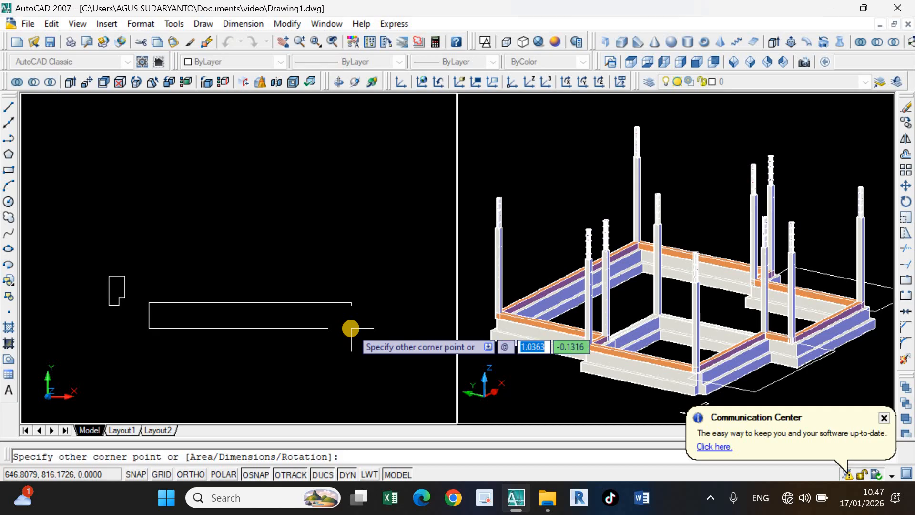
text(0)
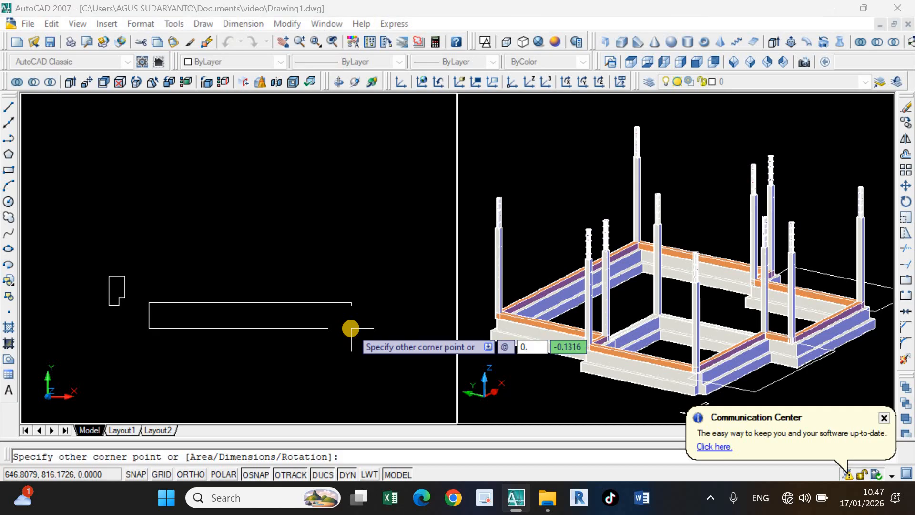
text(.6)
key(Tab)
text(0)
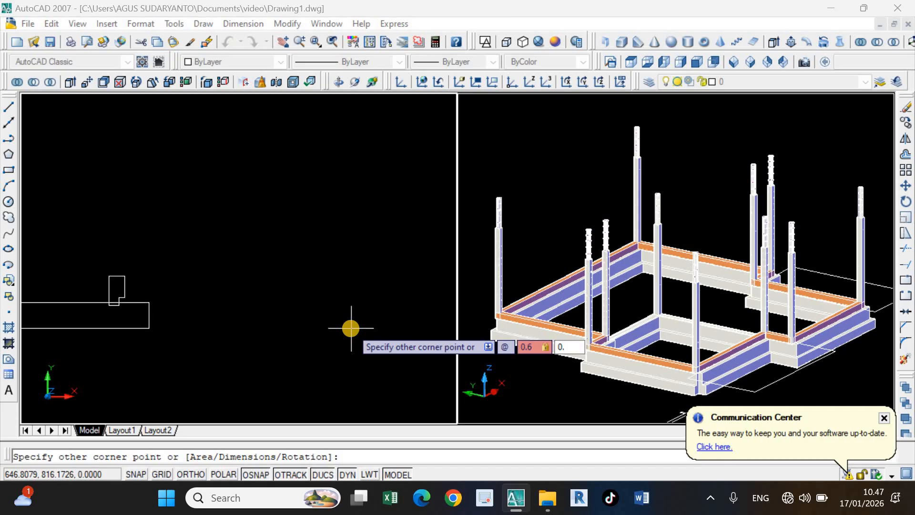
key(Return)
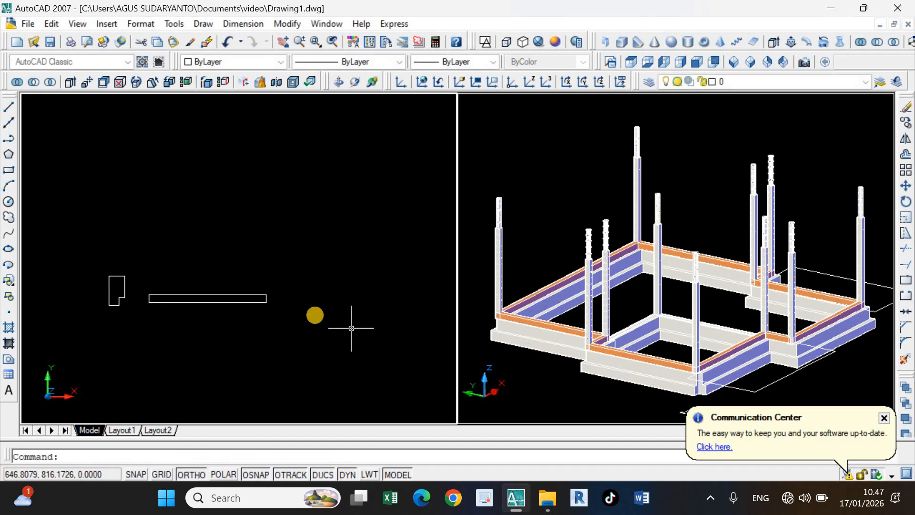
Move the thin rectangle by its lower-left corner into the notch of the frame profile.
click(213, 322)
click(202, 291)
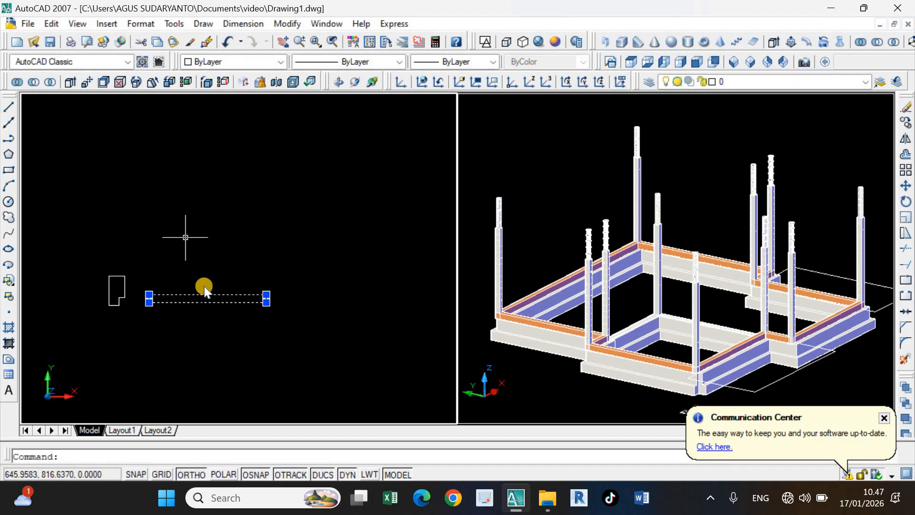
right_click(188, 239)
click(212, 328)
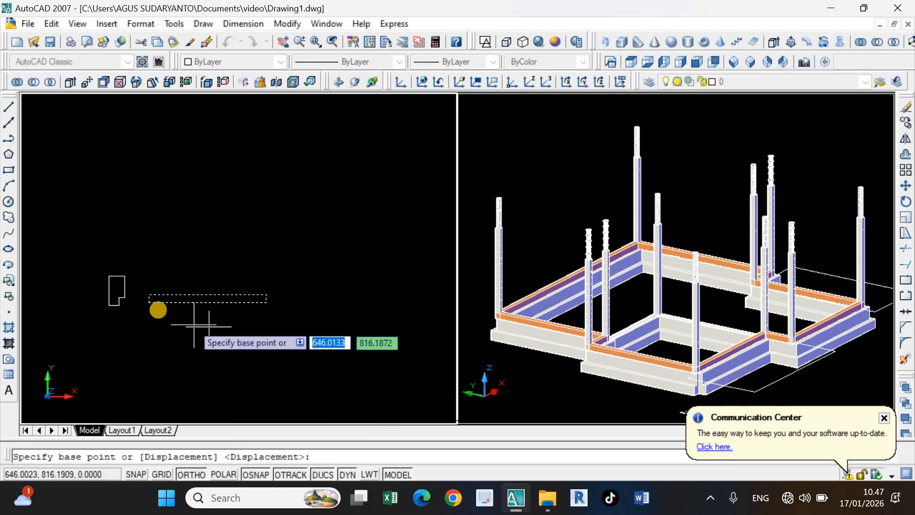
click(149, 299)
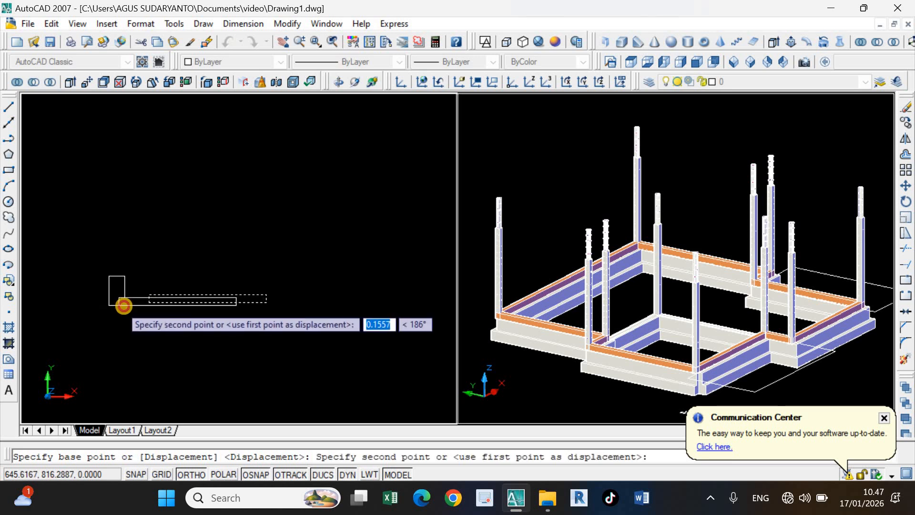
click(121, 304)
Mirror the frame profile about the vertical line through the rectangle's midpoint, keeping the original.
click(97, 261)
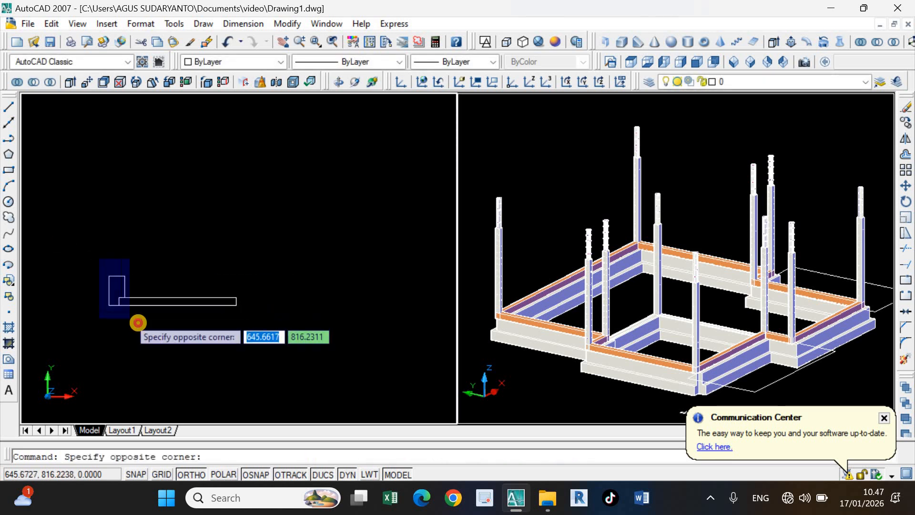
click(139, 331)
text(m)
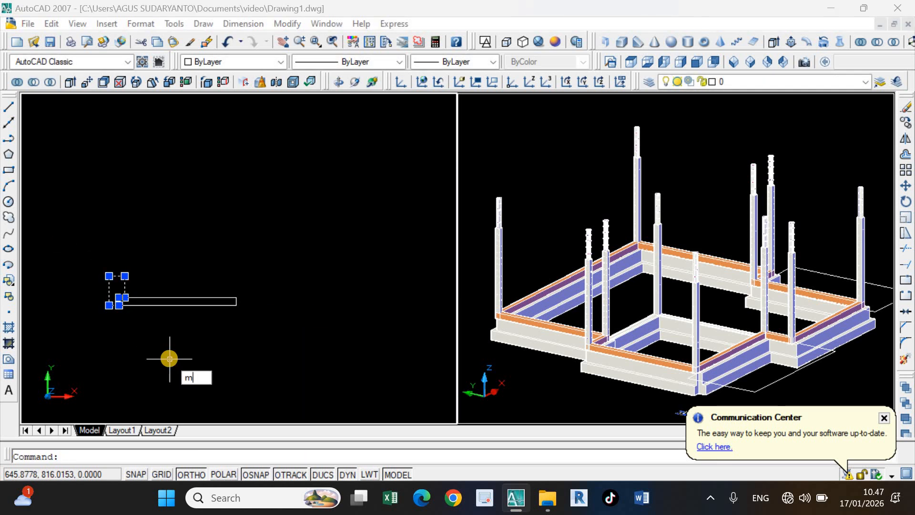
text(i)
key(Return)
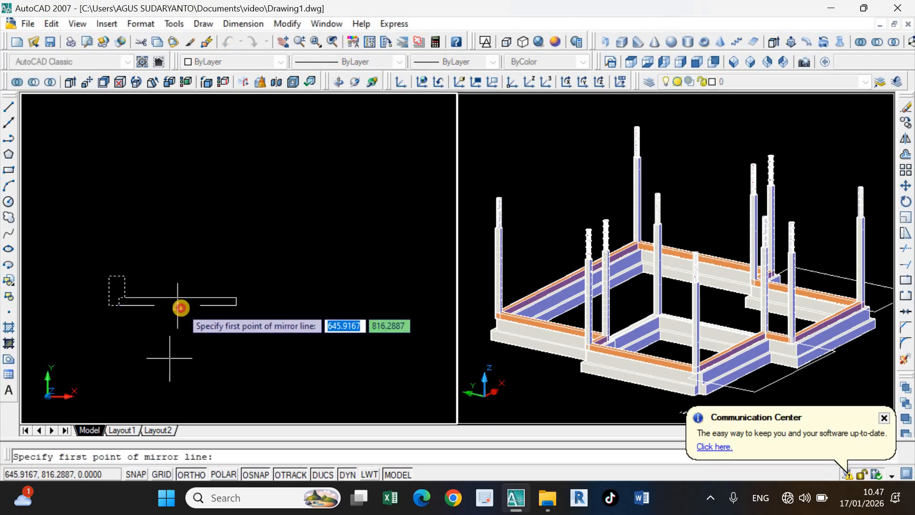
click(178, 303)
click(174, 329)
key(Return)
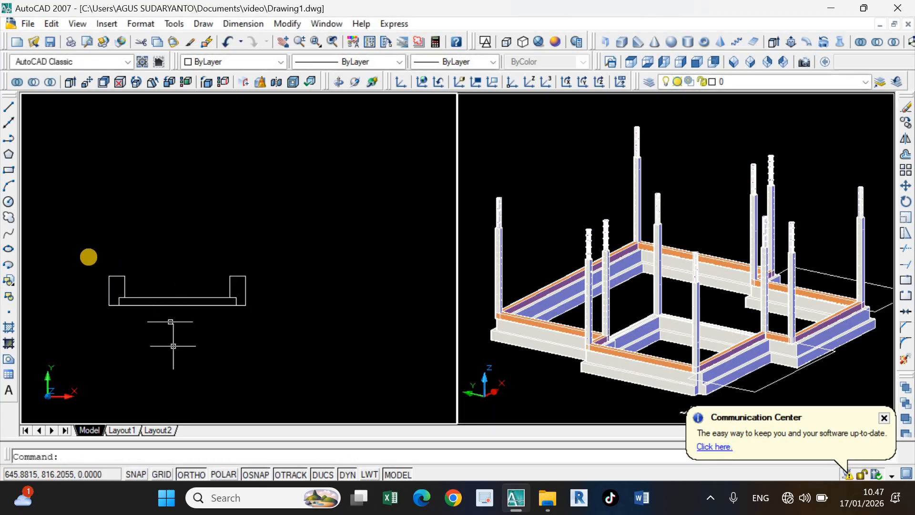
Copy both frame profiles and the rectangle to the right, from the first profile's top-left corner to the mirrored profile's top-left corner.
click(88, 256)
click(353, 336)
right_click(163, 180)
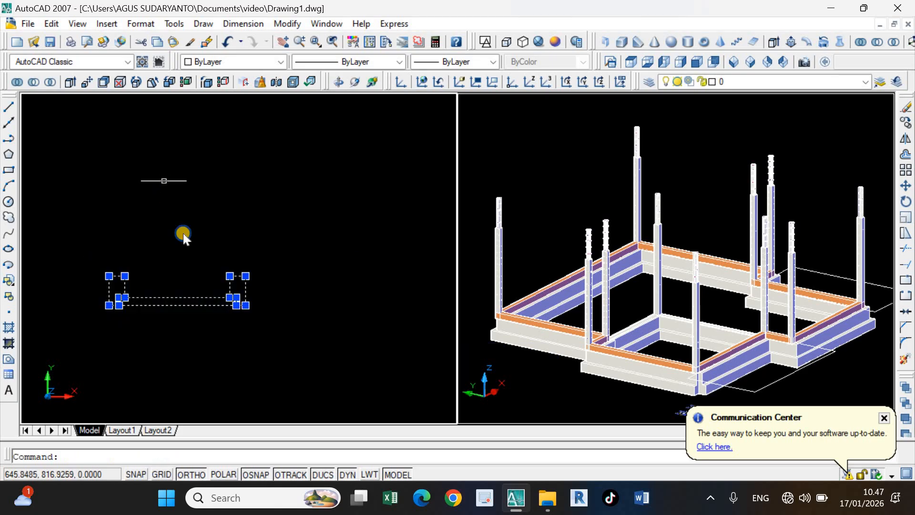
click(185, 341)
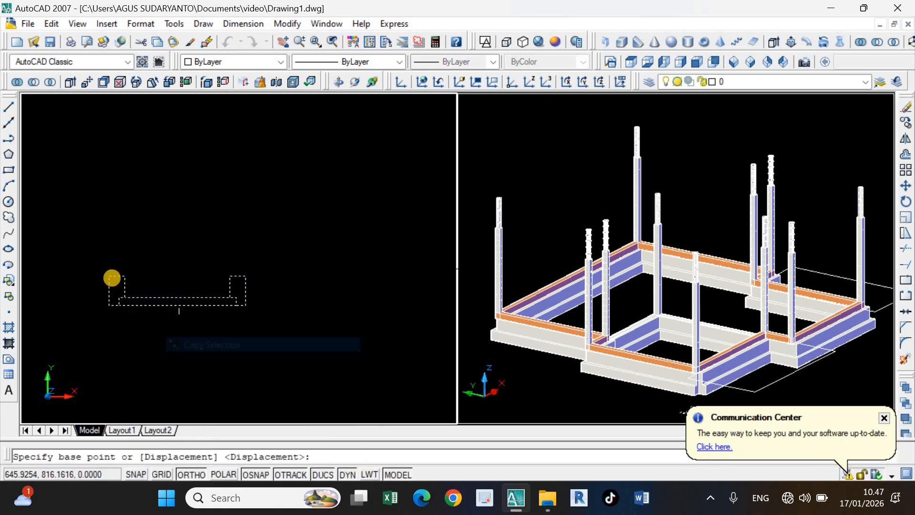
click(109, 276)
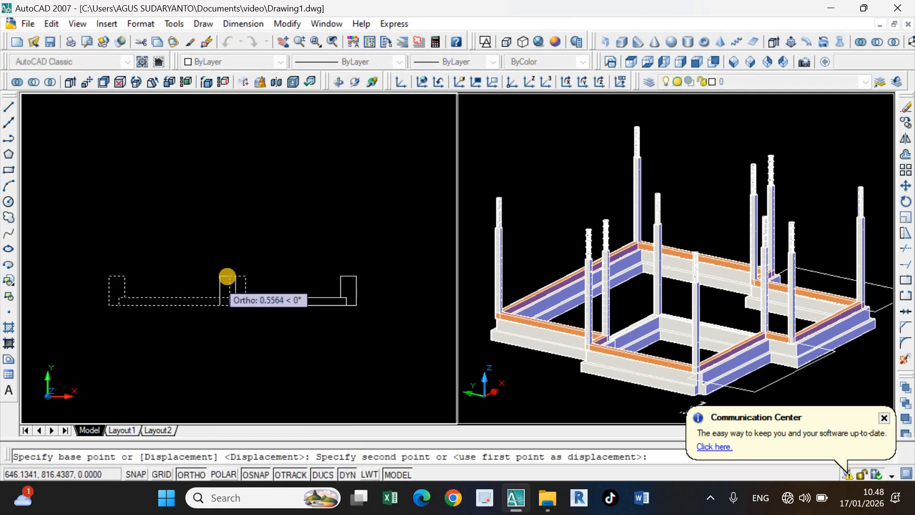
click(229, 275)
scroll(207, 332, down, 2)
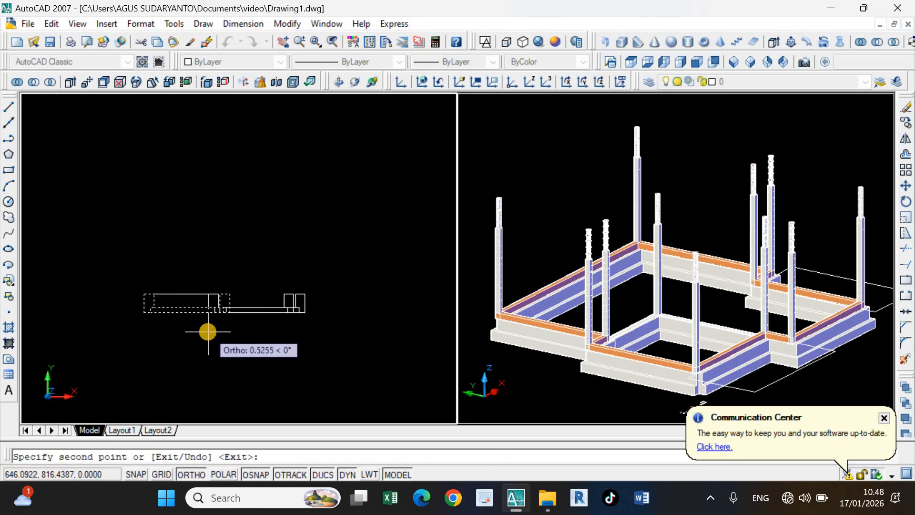
scroll(208, 332, up, 2)
mouse_move(208, 332)
middle_down()
mouse_move(202, 317)
mouse_move(239, 298)
middle_up()
scroll(240, 298, up, 3)
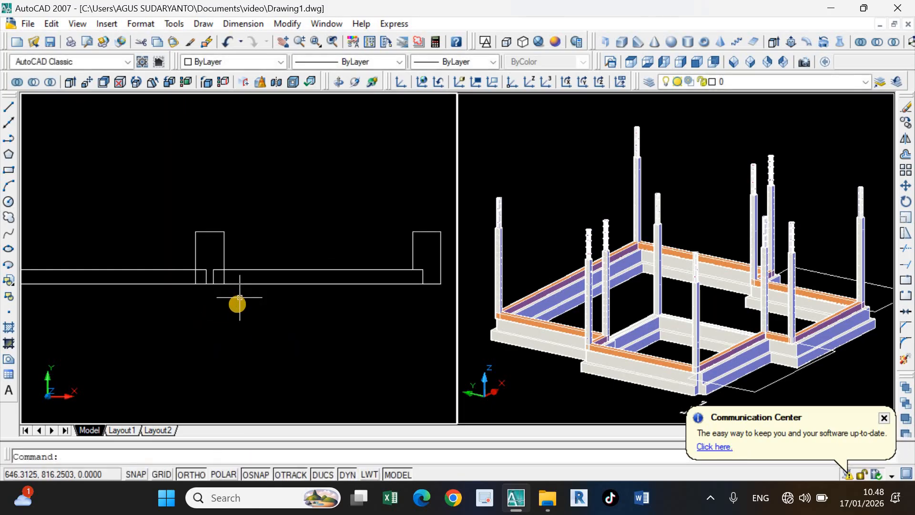
Trim the overlapping frame profile lines at the middle post, using all objects as cutting edges.
scroll(238, 304, down, 4)
scroll(247, 309, up, 2)
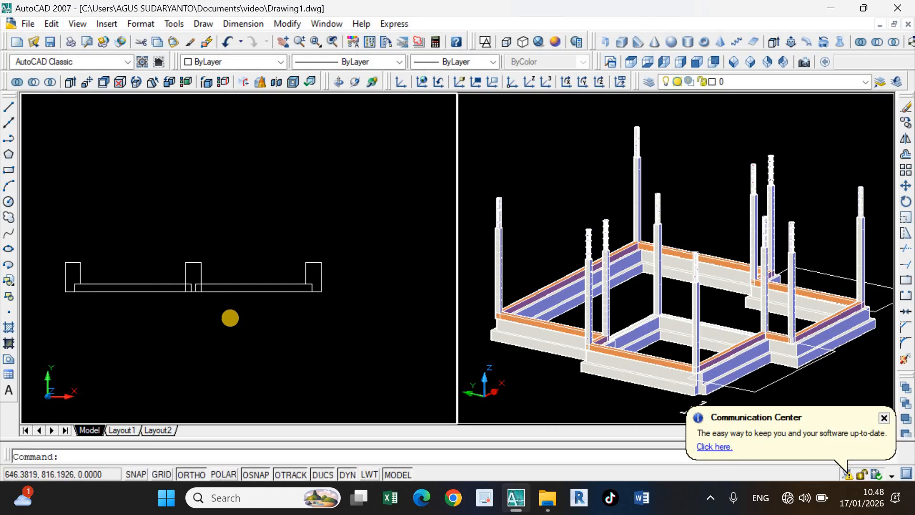
text(t)
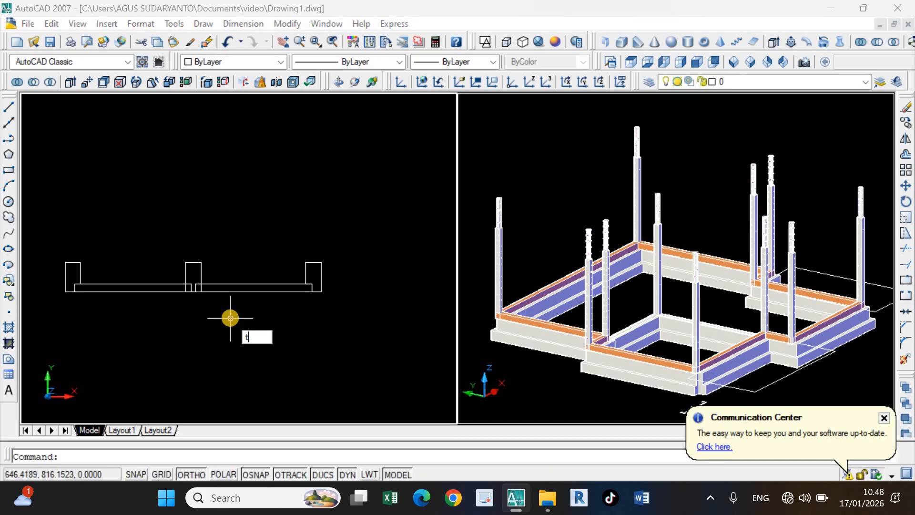
text(r)
key(Return)
key(Return)
scroll(195, 288, up, 2)
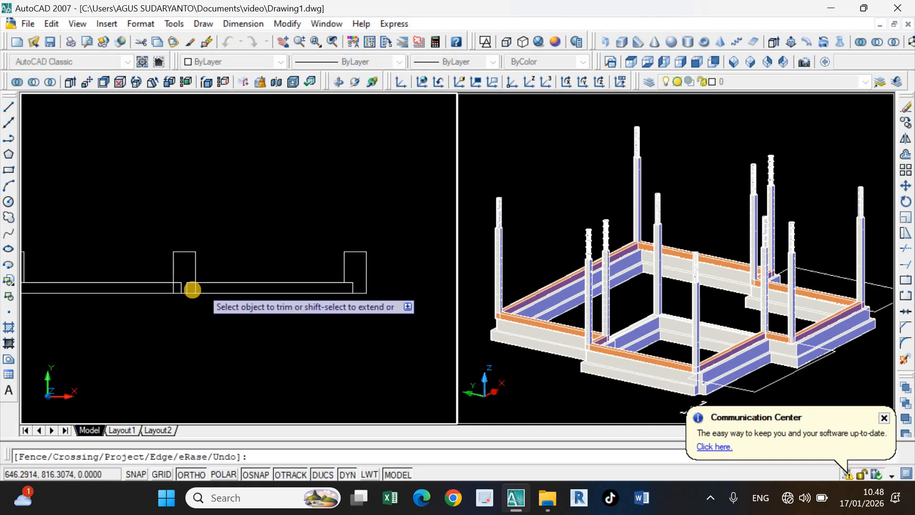
click(192, 289)
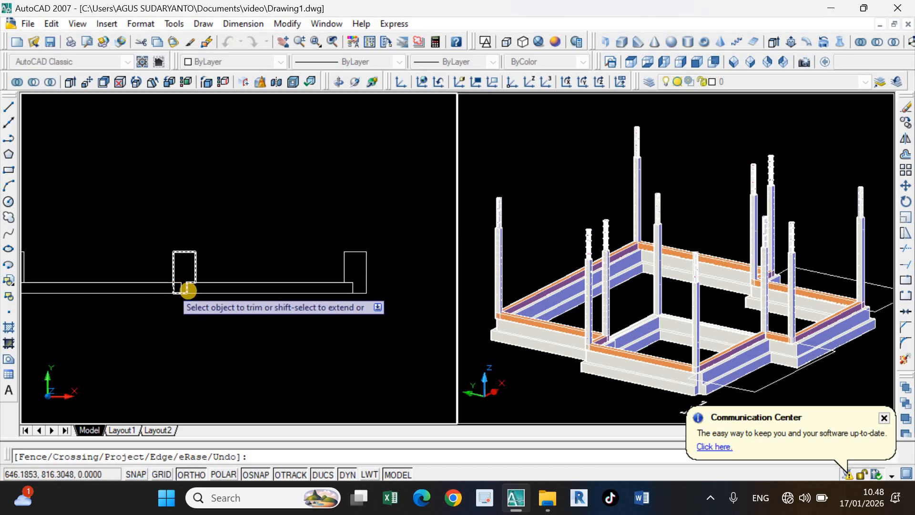
scroll(221, 305, down, 2)
middle_drag(223, 329, 220, 310)
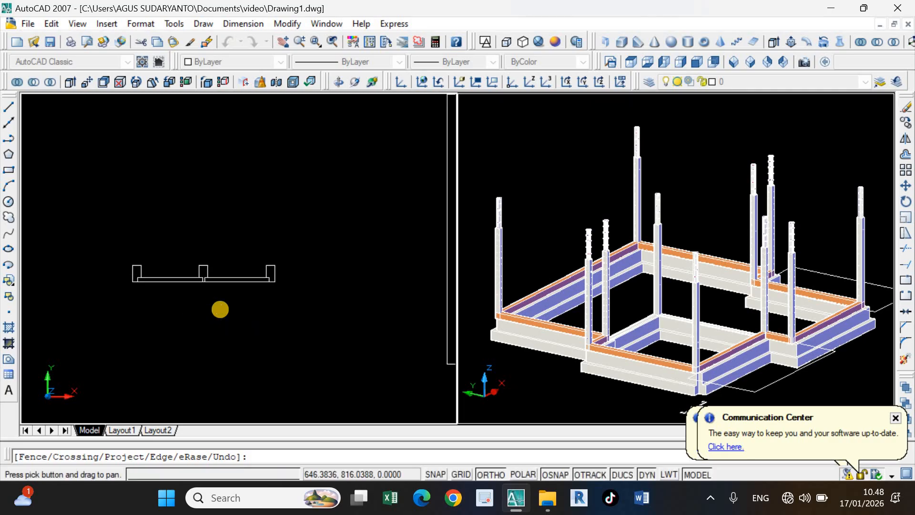
key(Escape)
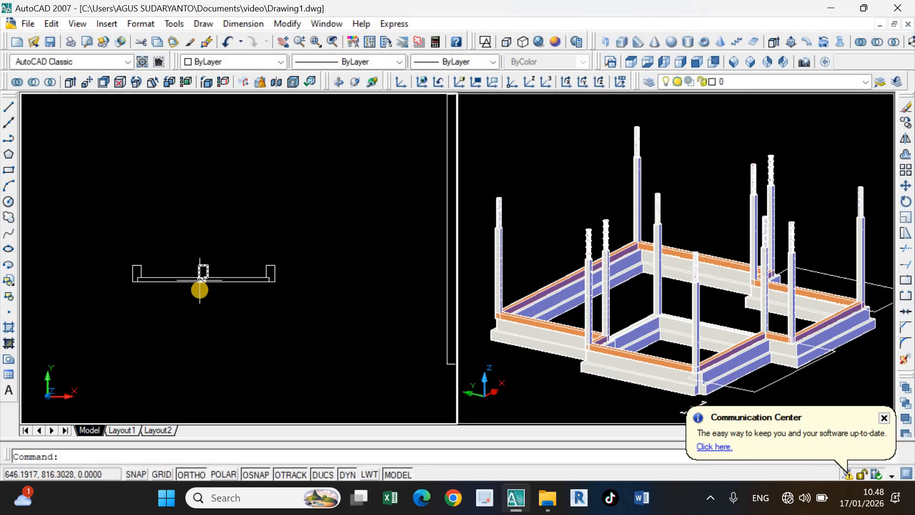
scroll(200, 290, up, 2)
middle_drag(215, 292, 225, 297)
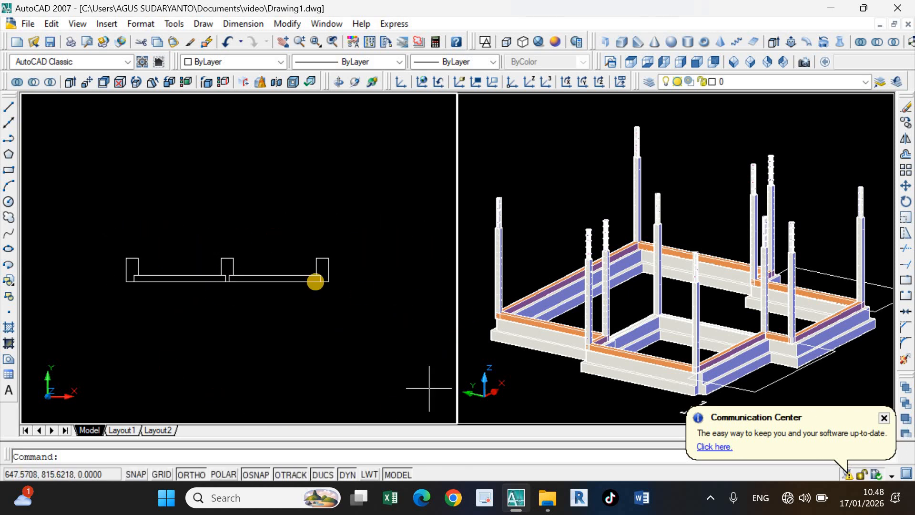
Move the whole window plan, frame profiles and sashes together, about 2.3 units horizontally away from the house.
scroll(259, 309, down, 2)
scroll(286, 327, up, 3)
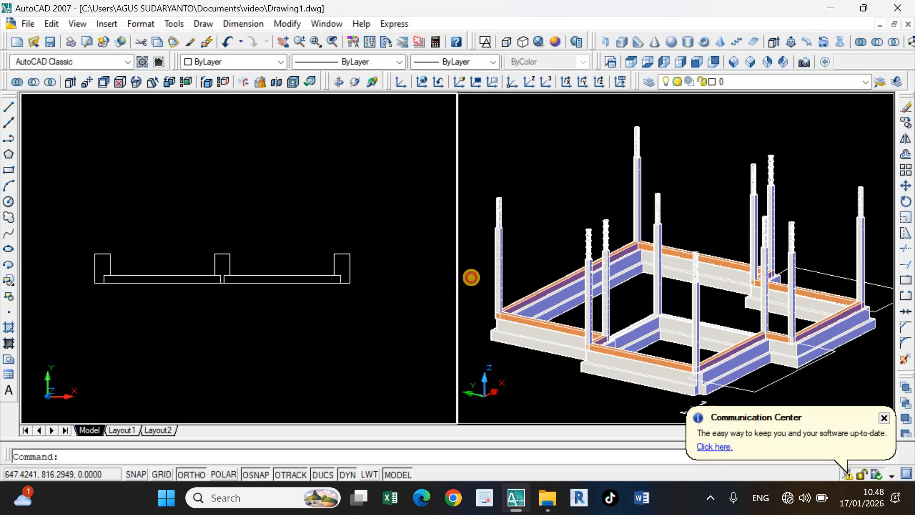
scroll(572, 343, down, 4)
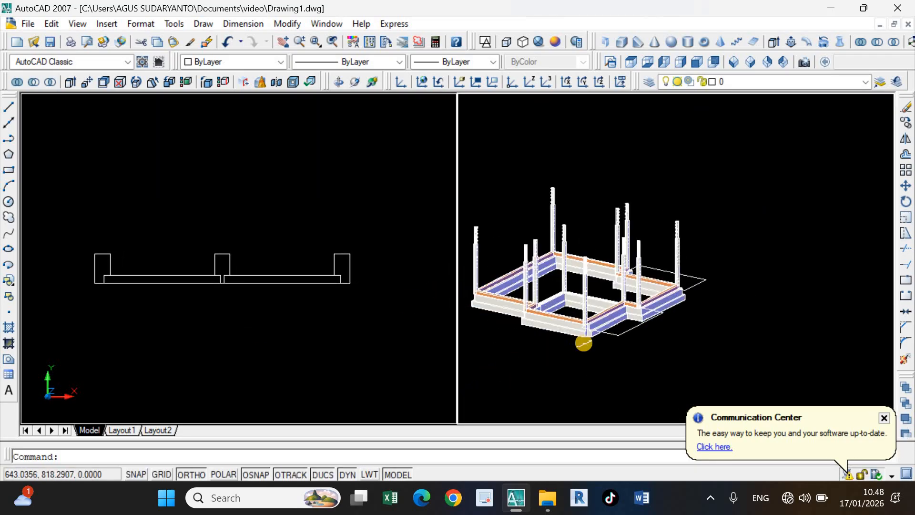
scroll(584, 342, up, 6)
scroll(620, 340, up, 2)
middle_drag(621, 340, 652, 305)
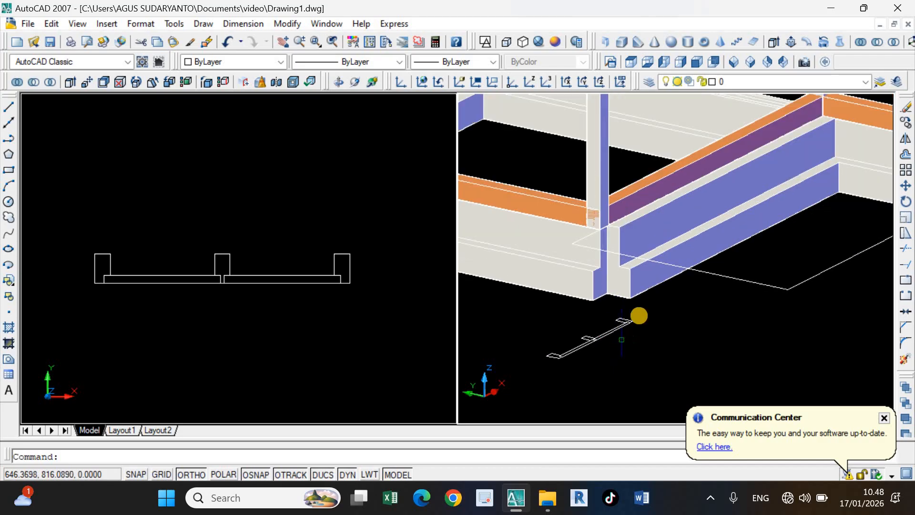
click(294, 250)
scroll(294, 250, down, 5)
click(140, 212)
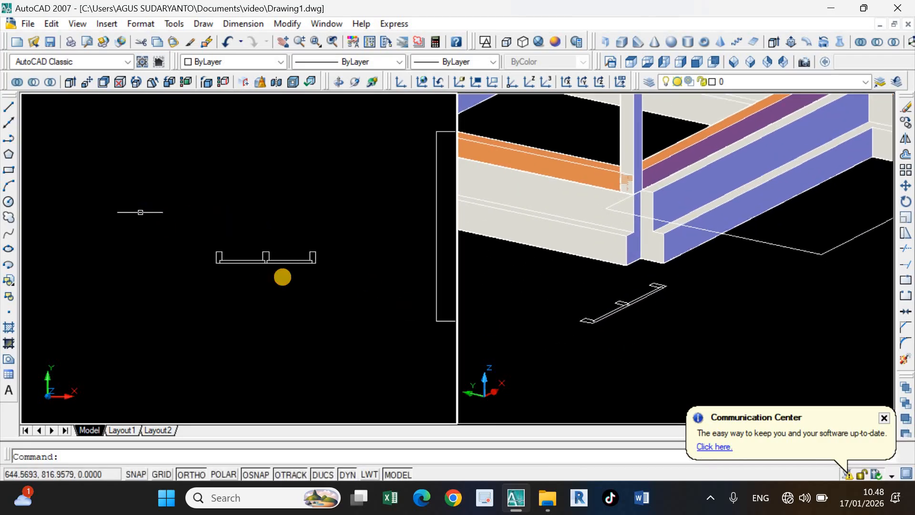
click(353, 292)
right_click(381, 338)
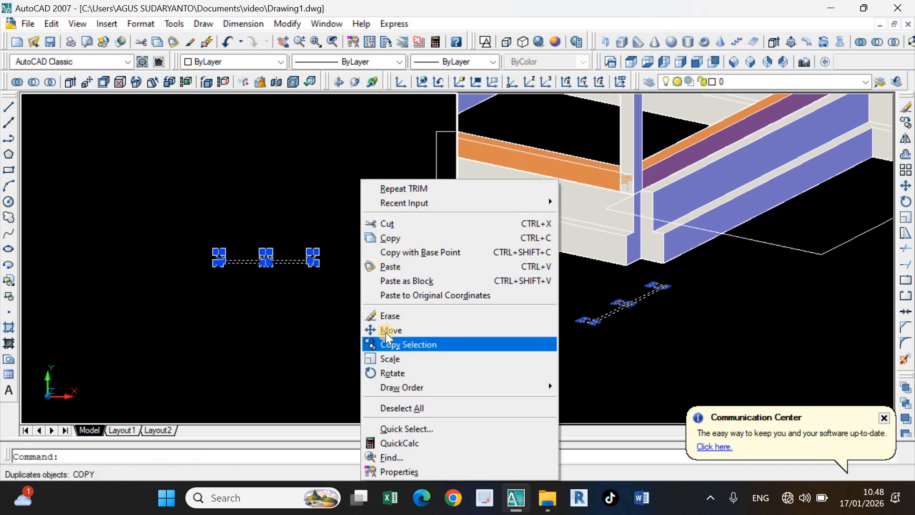
click(376, 329)
click(270, 330)
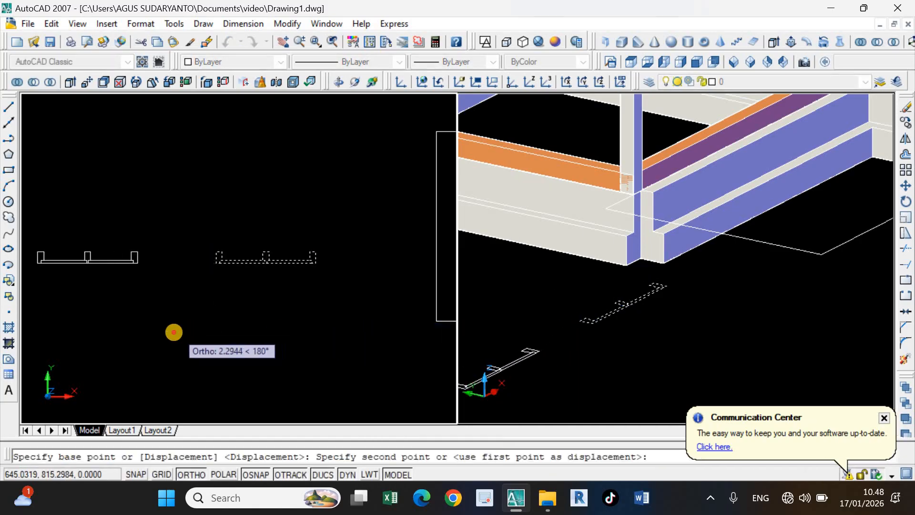
click(175, 331)
Extrude the left end frame profile to a height of 1.6.
click(534, 298)
scroll(553, 334, down, 5)
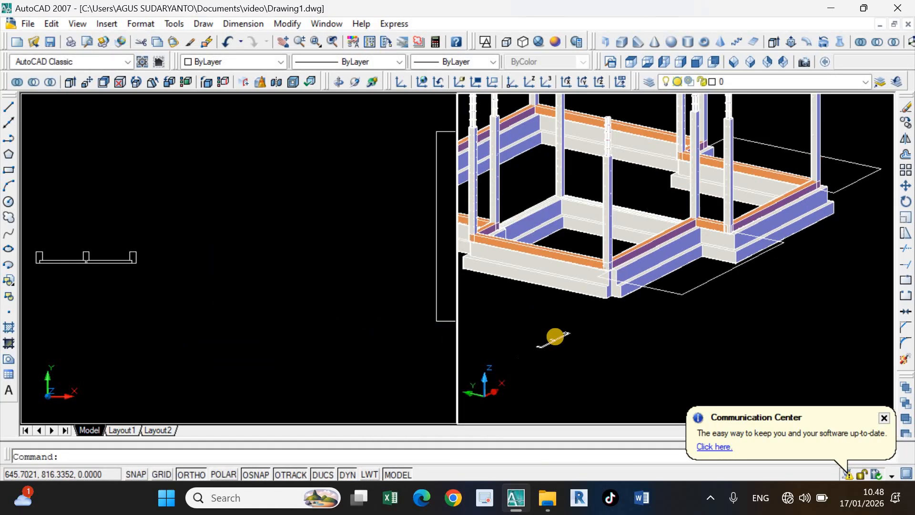
scroll(556, 334, up, 8)
middle_drag(577, 288, 585, 330)
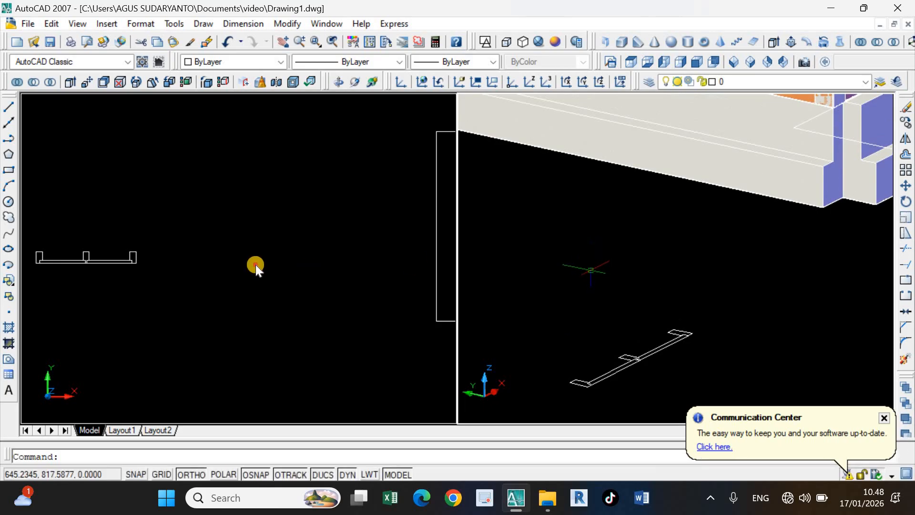
click(255, 265)
middle_drag(225, 290, 315, 305)
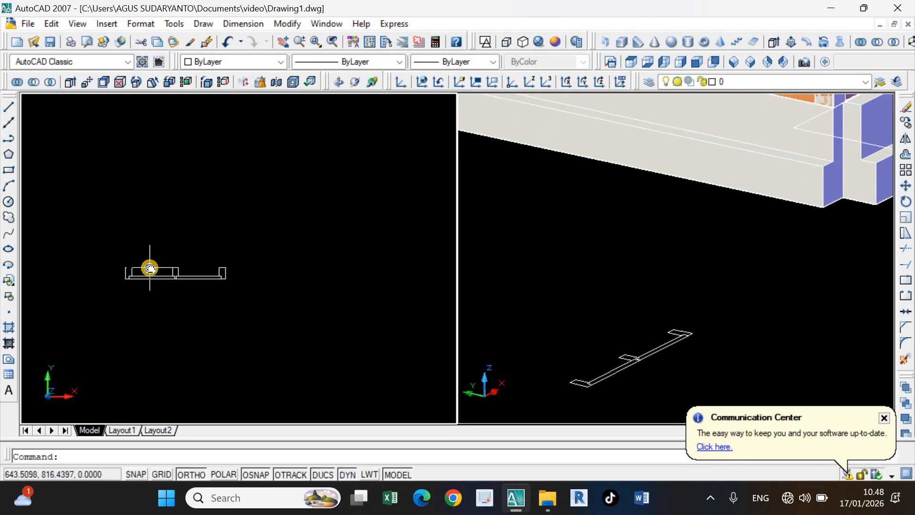
scroll(150, 268, up, 2)
middle_drag(150, 268, 156, 279)
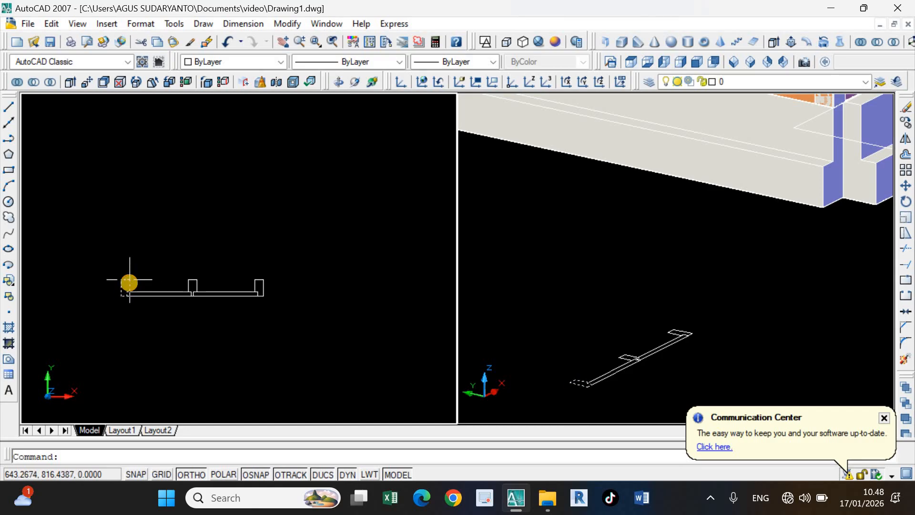
click(129, 283)
text(e)
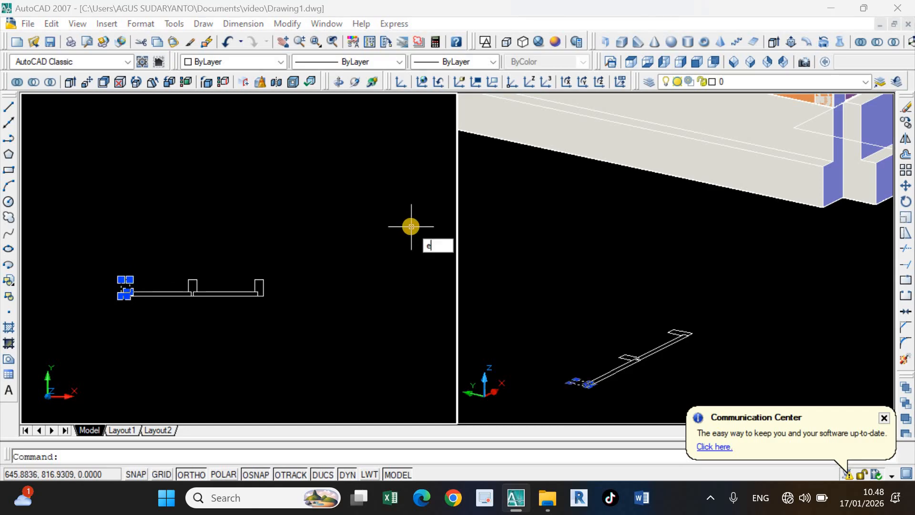
text(xt)
key(Return)
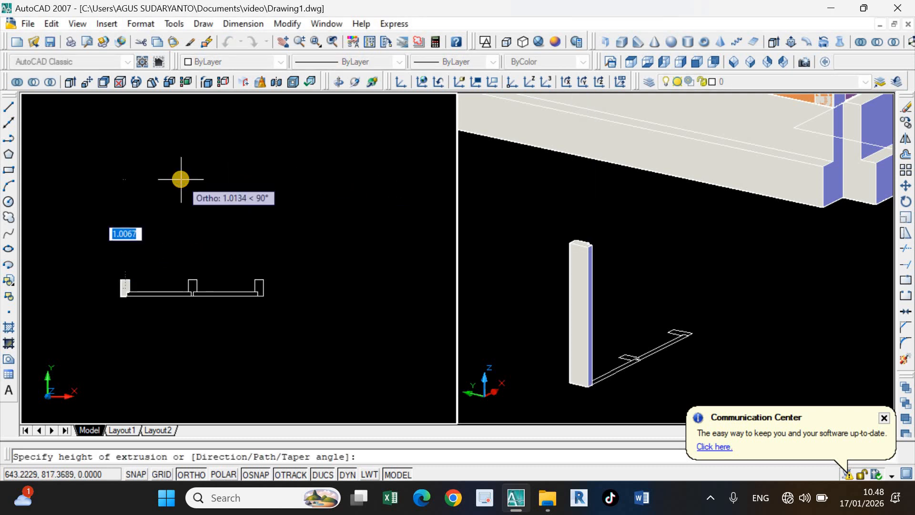
text(1)
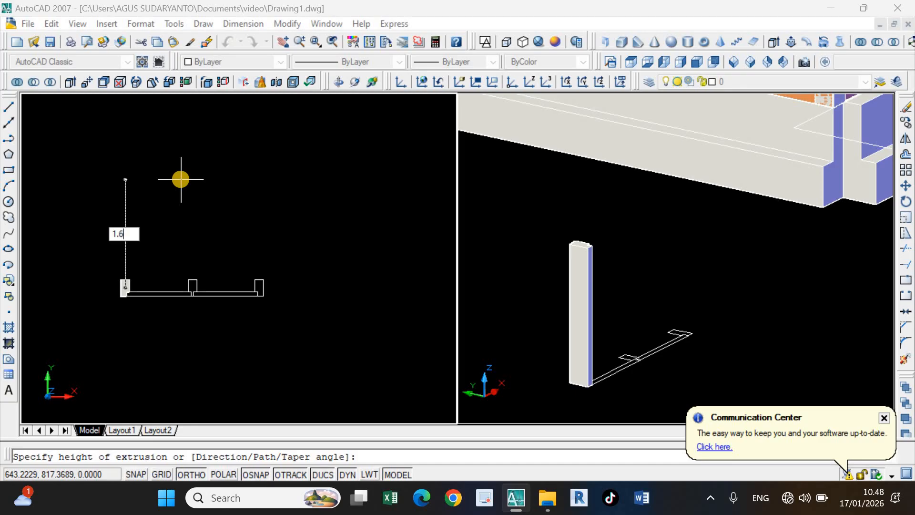
key(Return)
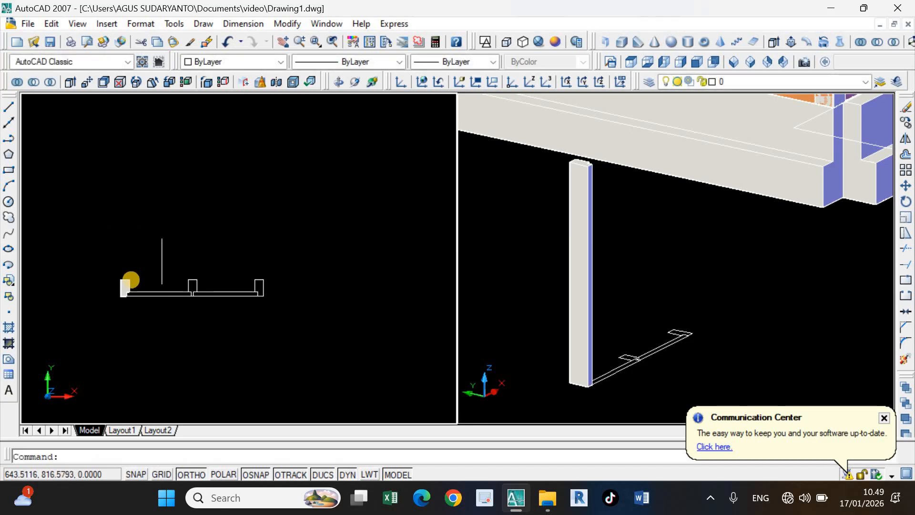
Copy the right end frame profile straight down to an empty spot below the window plan.
click(125, 286)
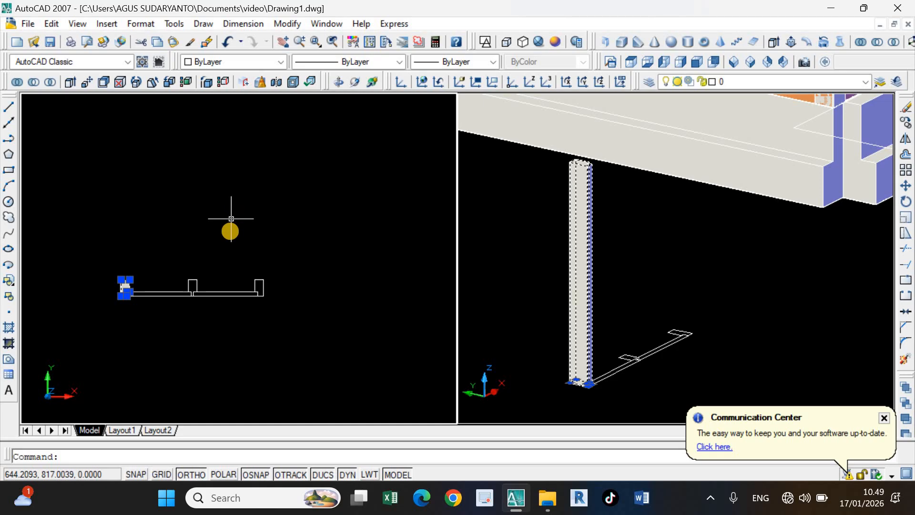
key(Escape)
click(238, 261)
click(241, 263)
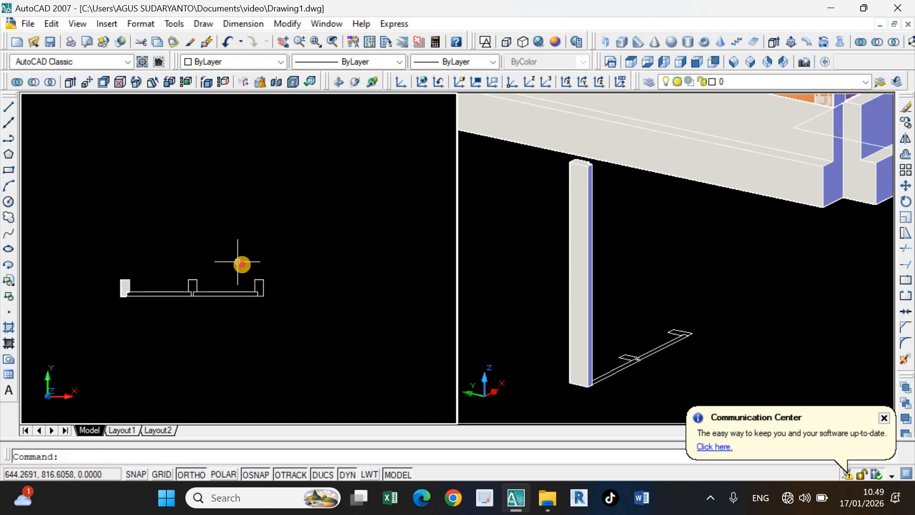
click(241, 263)
click(288, 321)
right_click(314, 310)
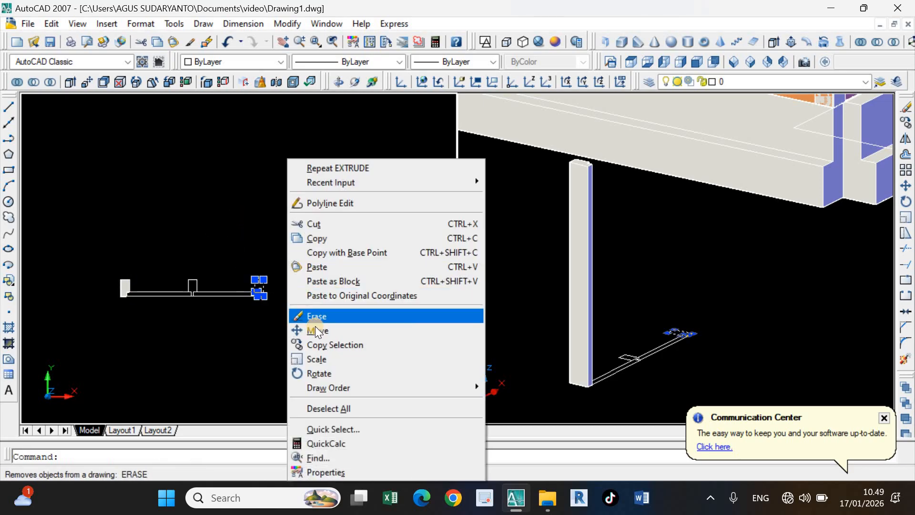
click(316, 344)
click(335, 273)
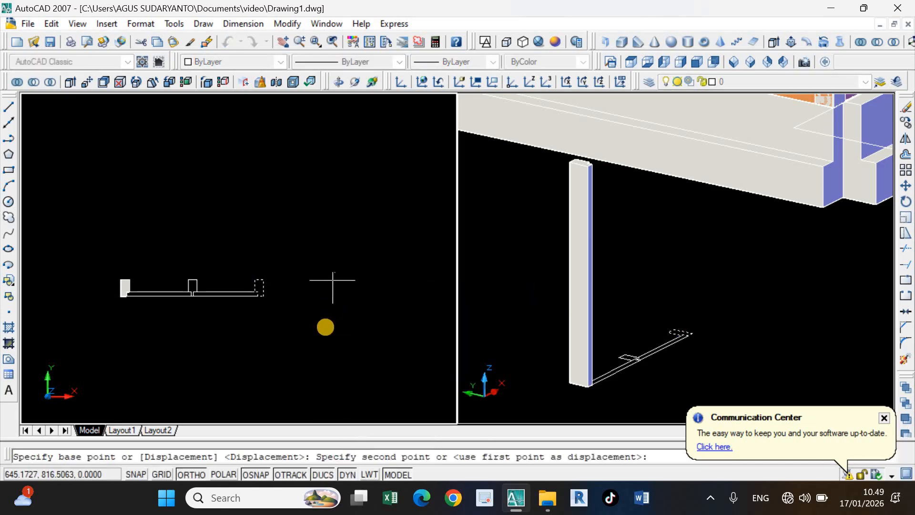
click(325, 327)
key(Return)
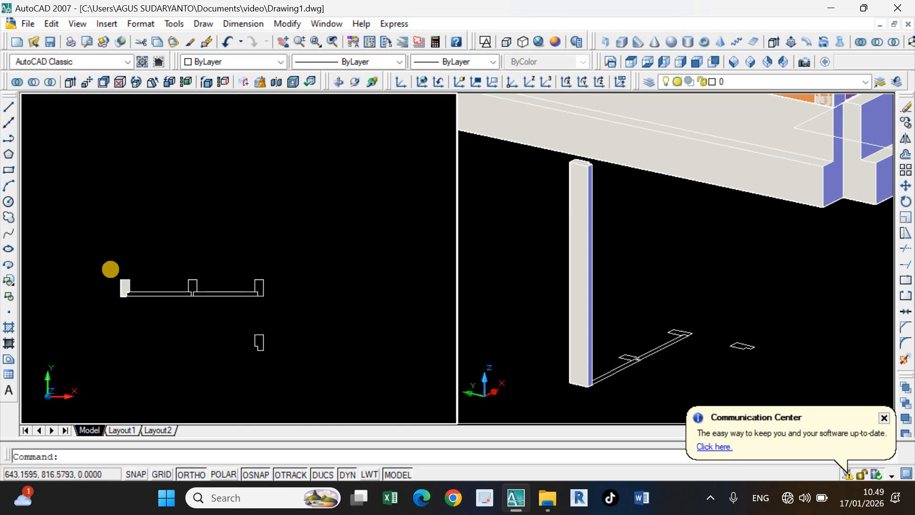
Mirror the extruded left post about the vertical line through the middle profile's top midpoint, keeping the original.
click(111, 270)
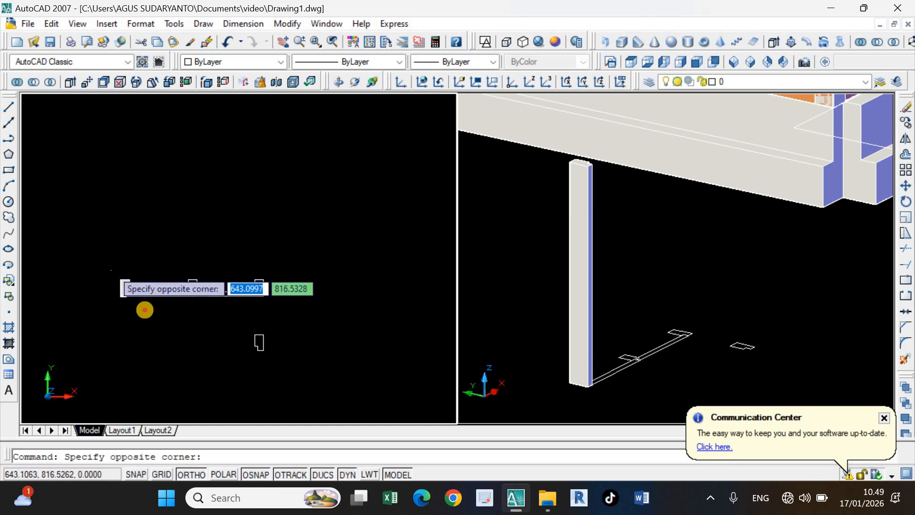
click(142, 335)
text(mi)
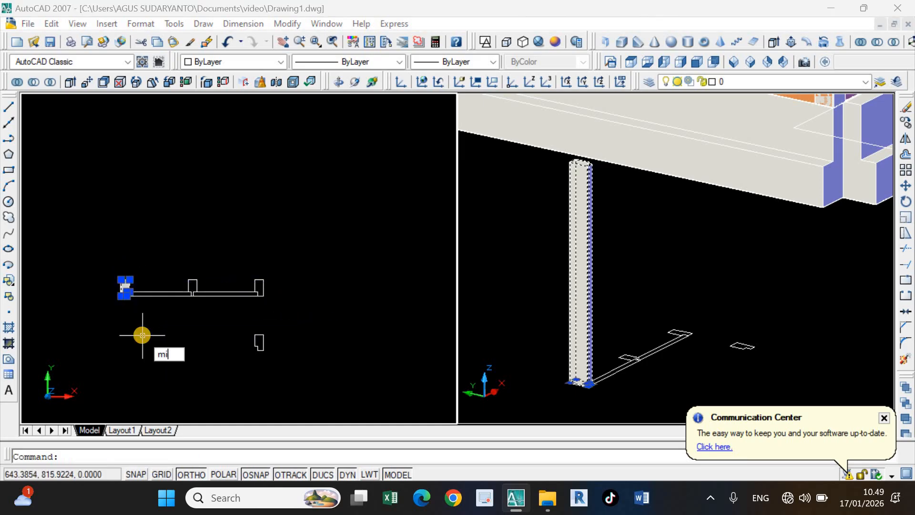
key(Return)
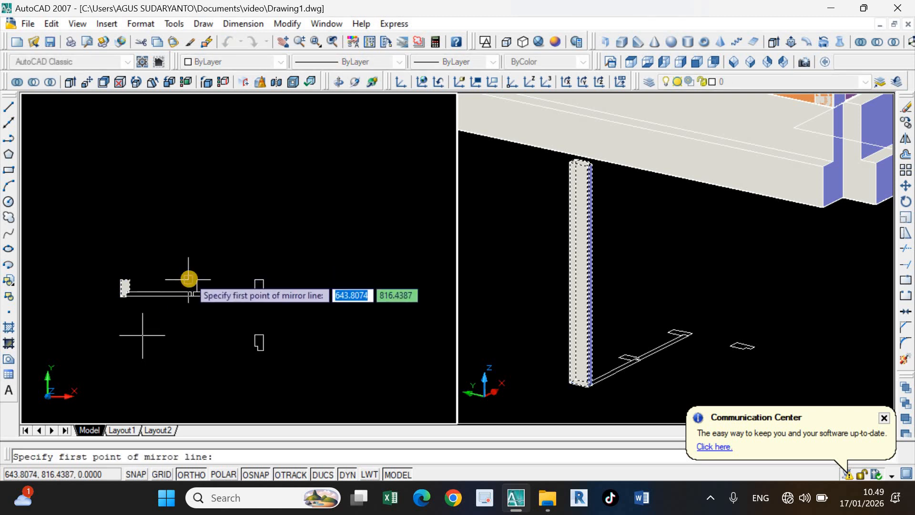
scroll(190, 280, up, 2)
click(190, 280)
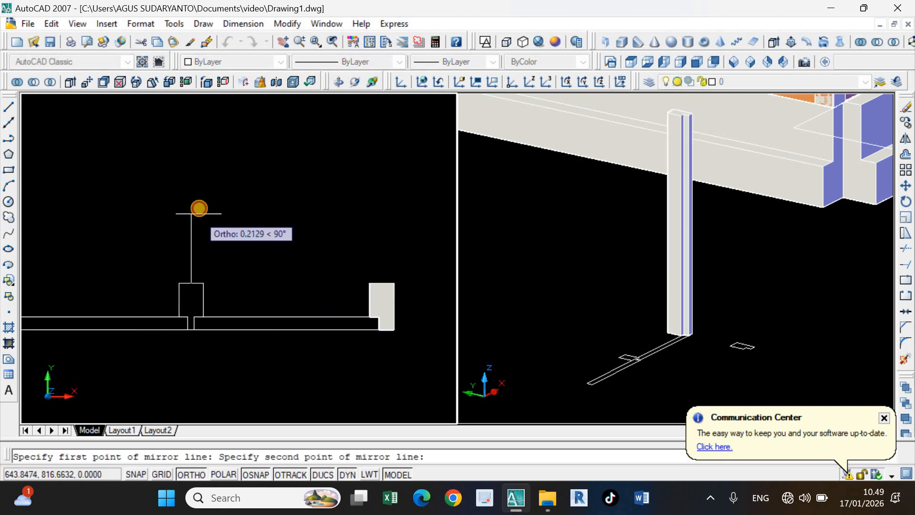
click(198, 207)
key(Return)
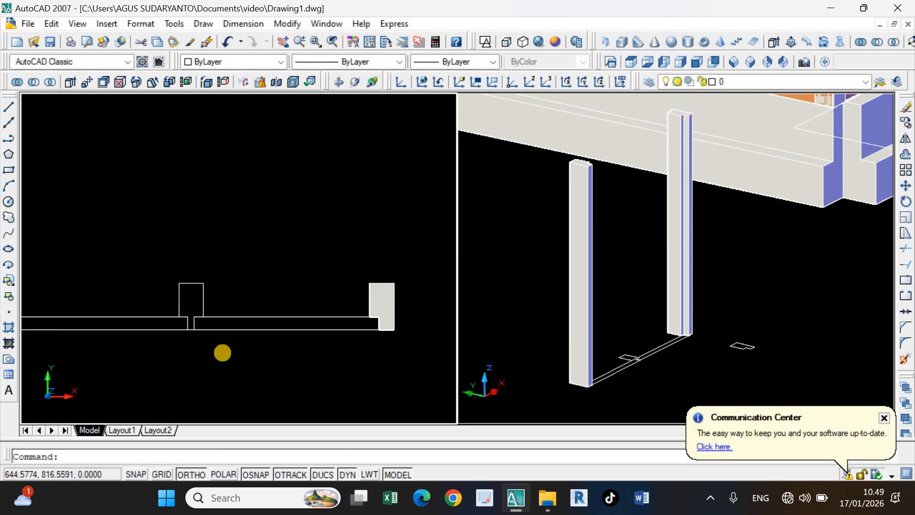
Trace the middle frame profile's T-shaped outline with a polyline through its corners, closing it at the starting corner.
scroll(281, 266, down, 4)
scroll(265, 267, up, 3)
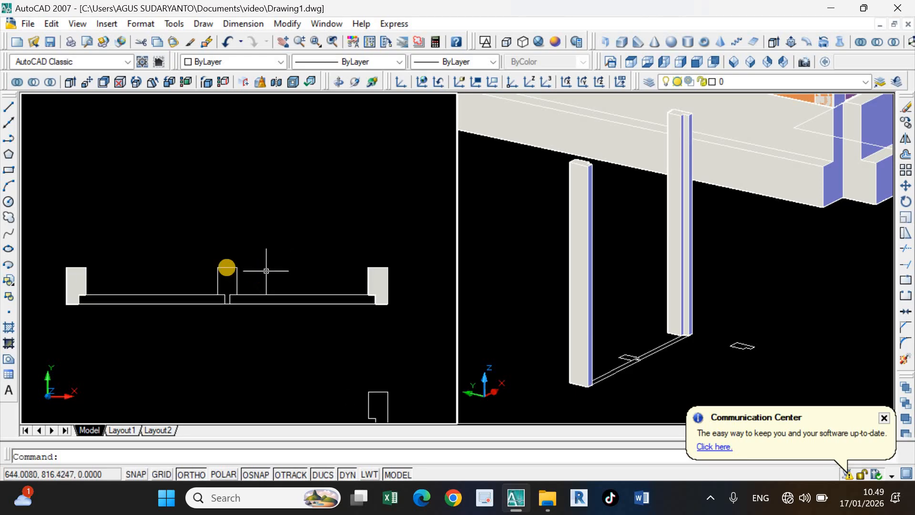
click(8, 139)
scroll(217, 269, up, 2)
click(217, 269)
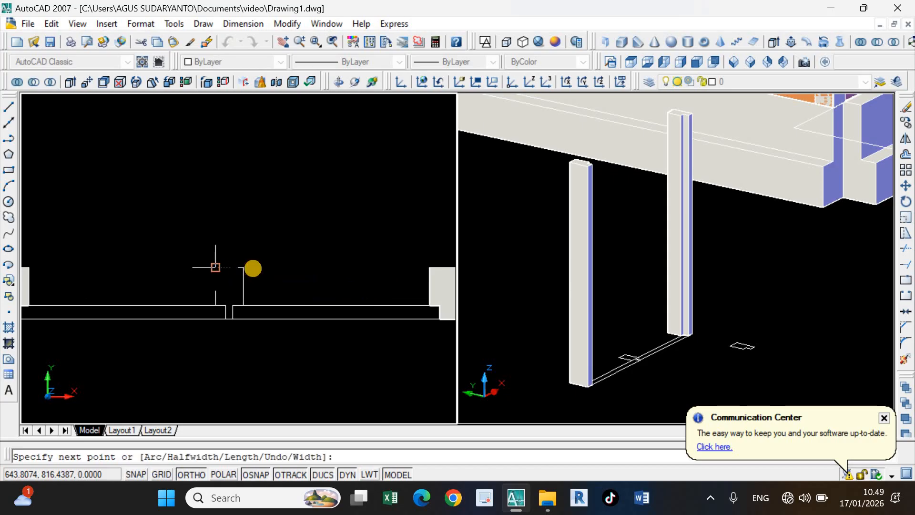
click(230, 305)
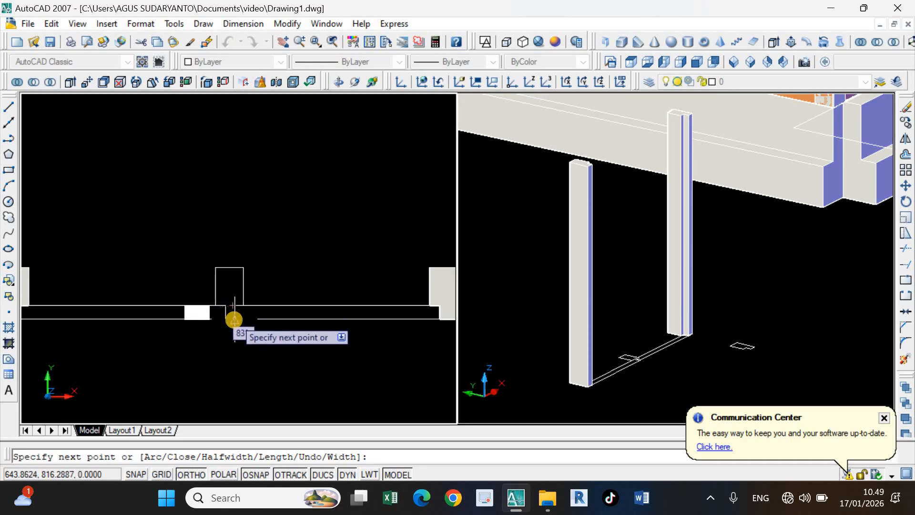
scroll(225, 321, up, 3)
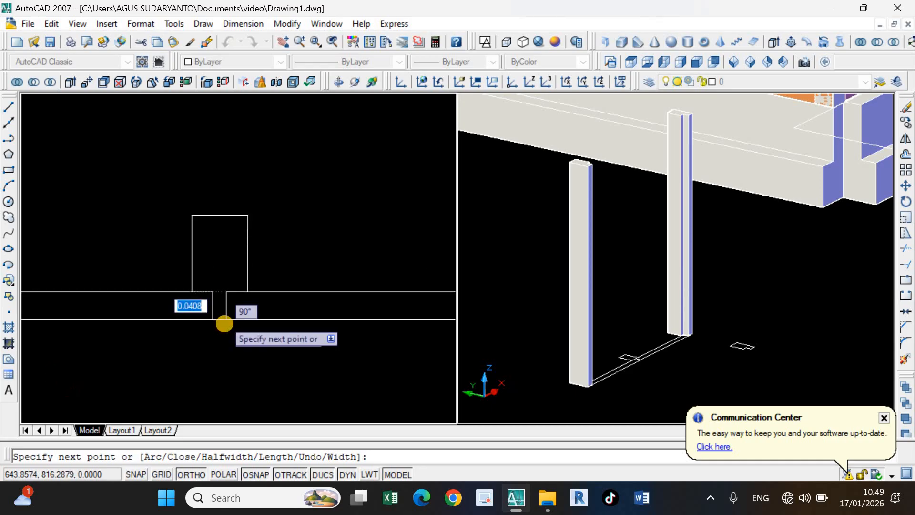
scroll(225, 319, up, 5)
click(225, 316)
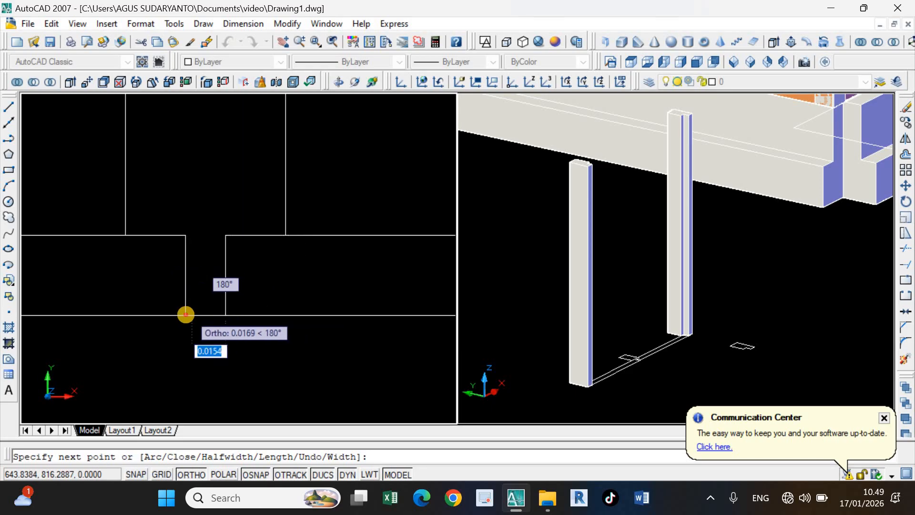
click(186, 314)
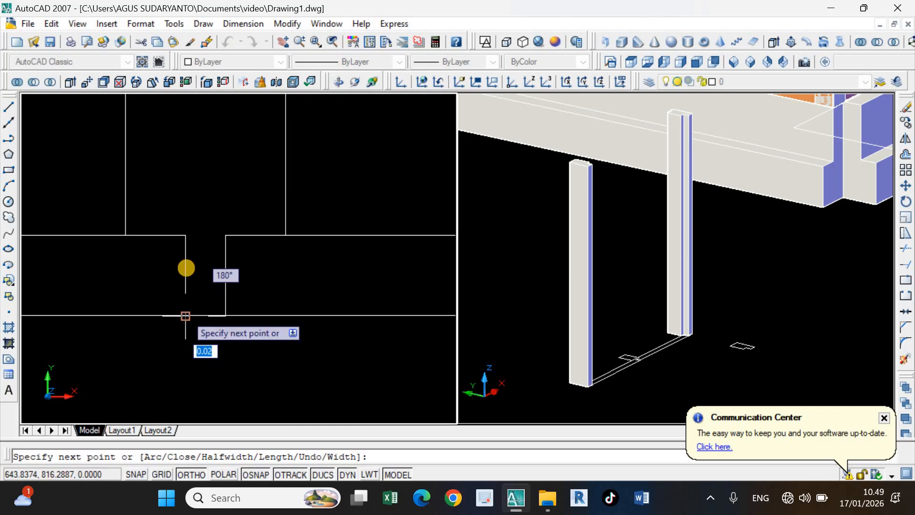
click(186, 235)
click(124, 234)
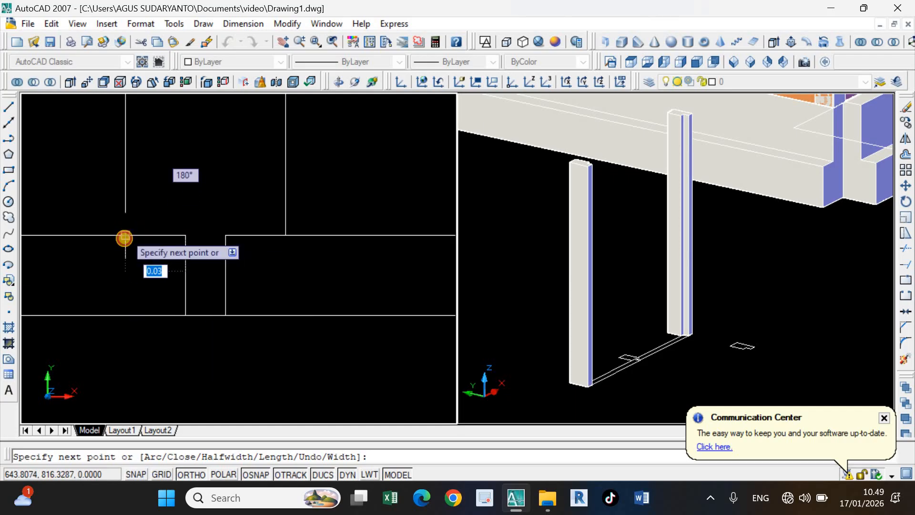
scroll(134, 196, down, 3)
click(125, 156)
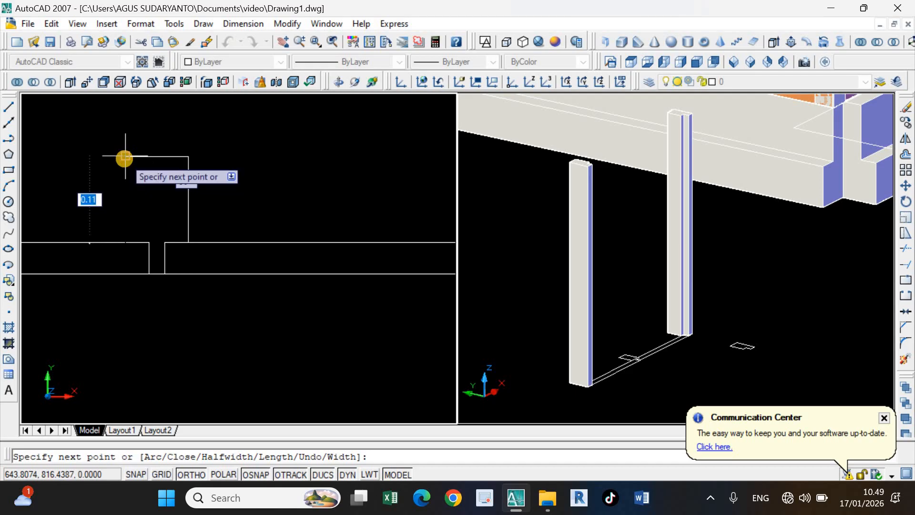
key(Return)
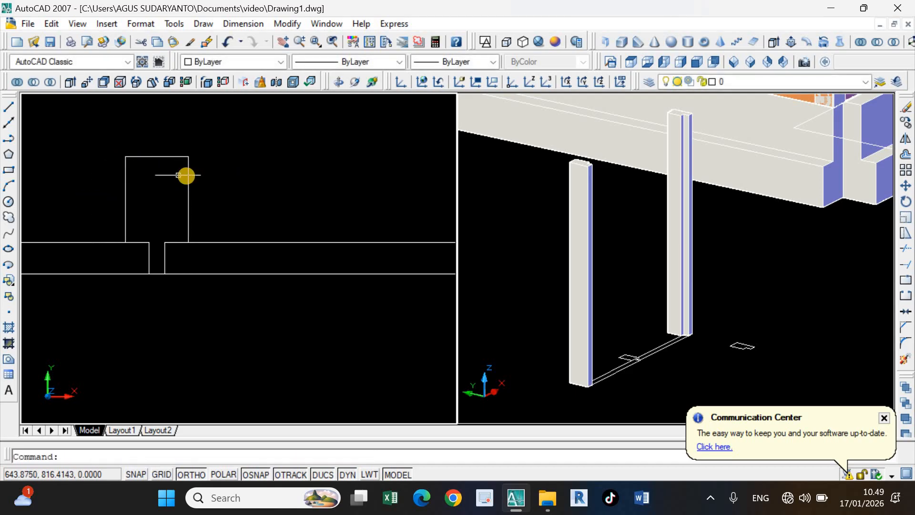
Extrude the traced middle frame profile to a height of 1.6.
click(186, 176)
scroll(252, 202, down, 4)
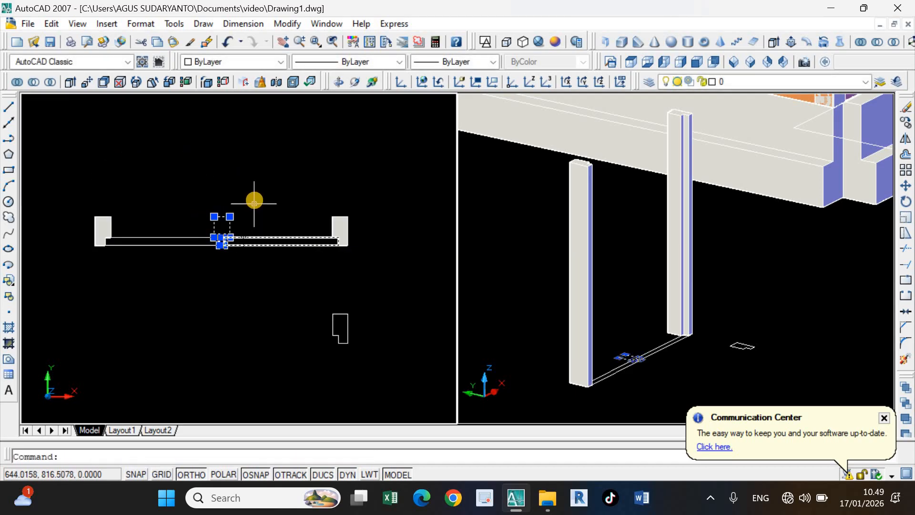
scroll(253, 200, up, 1)
middle_drag(254, 199, 259, 225)
text(ext)
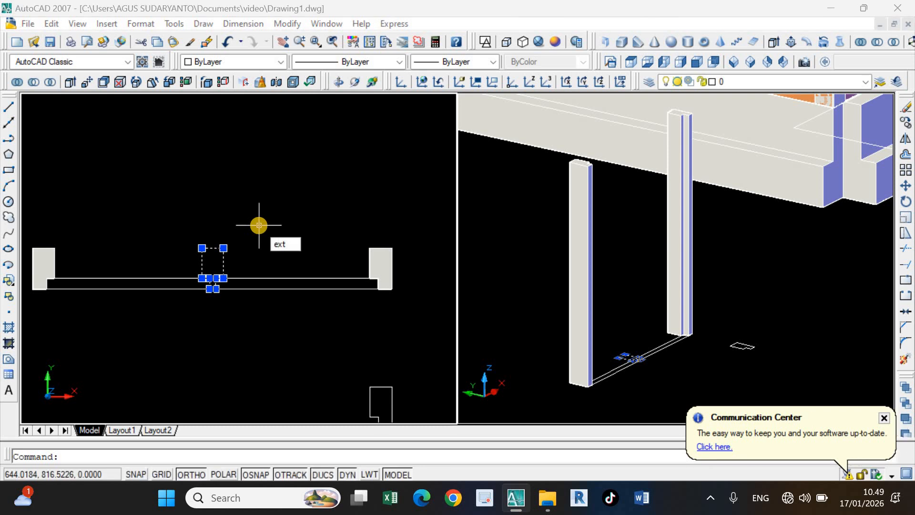
key(Return)
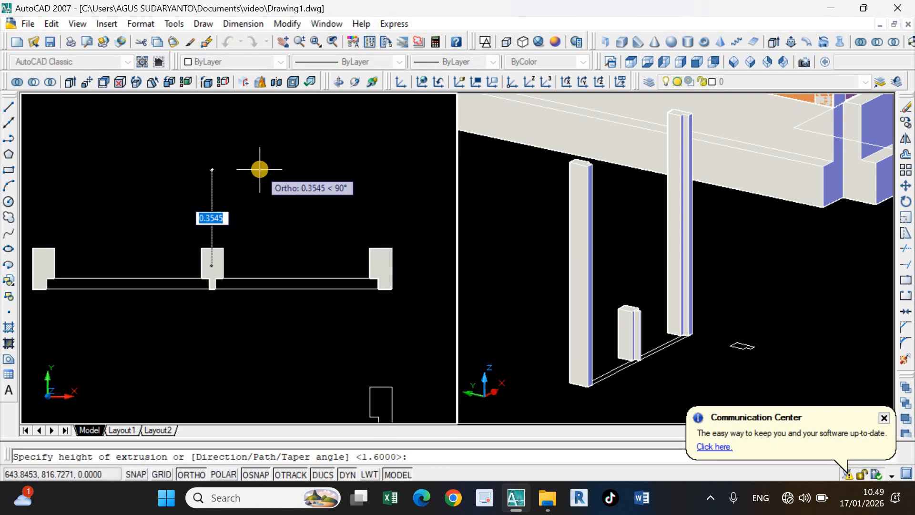
text(1.6)
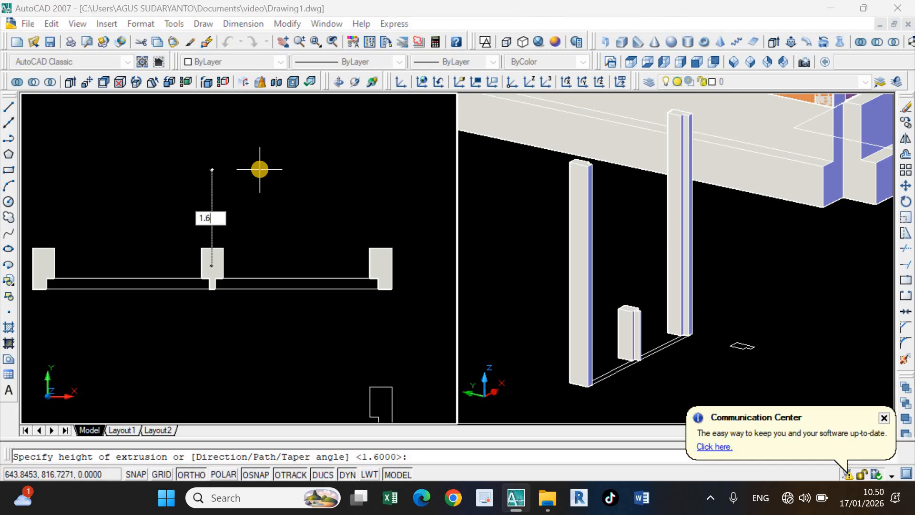
key(Return)
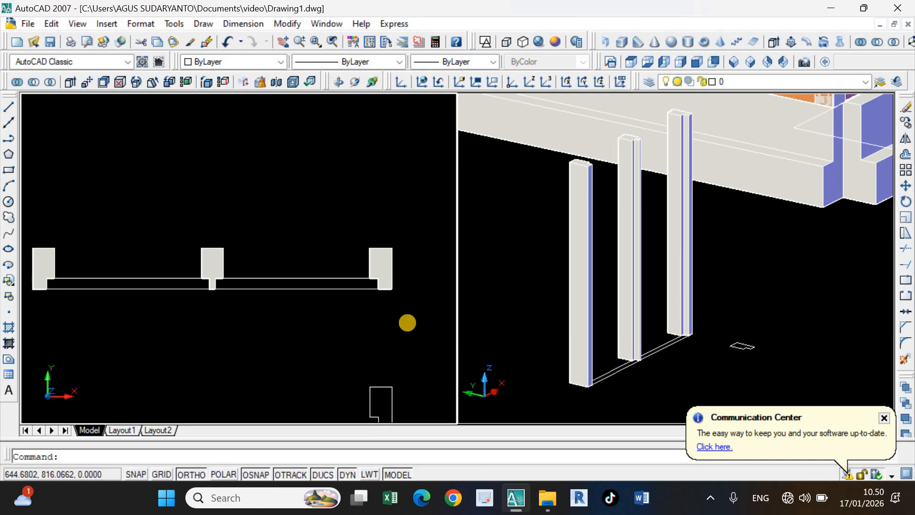
Copy the spare frame profile below the window plan about 0.26 units straight down.
scroll(408, 323, down, 2)
middle_drag(395, 309, 366, 320)
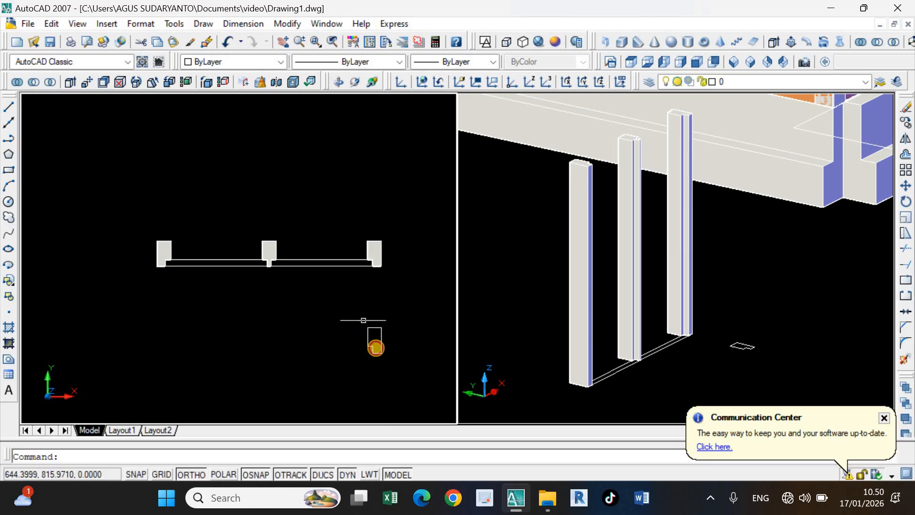
click(356, 316)
click(394, 369)
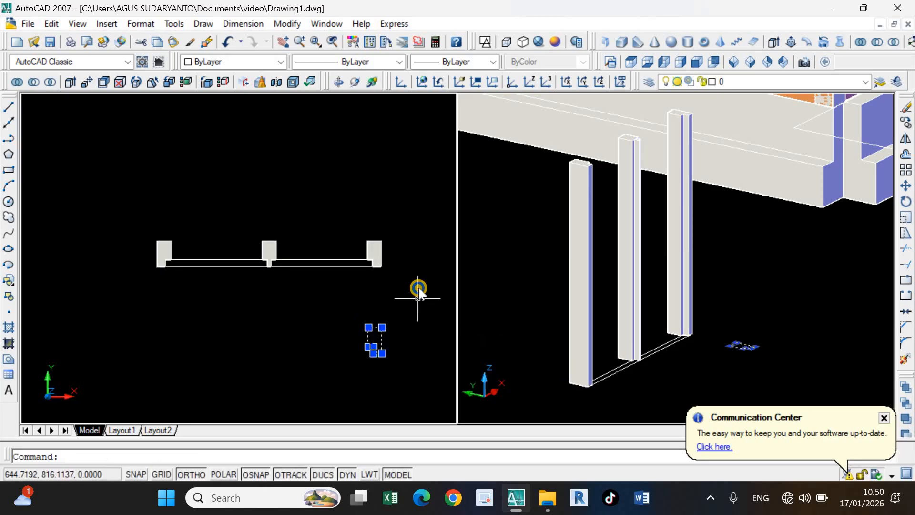
right_click(418, 288)
click(448, 345)
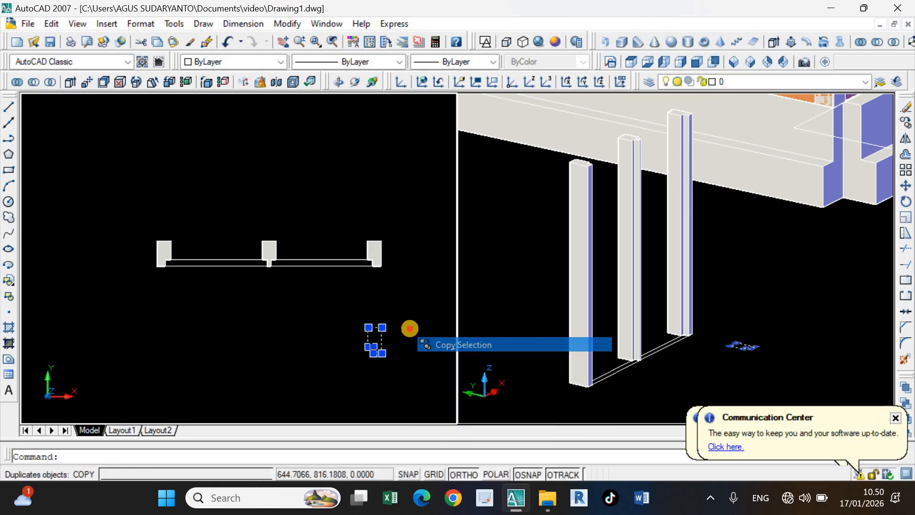
click(410, 330)
click(411, 372)
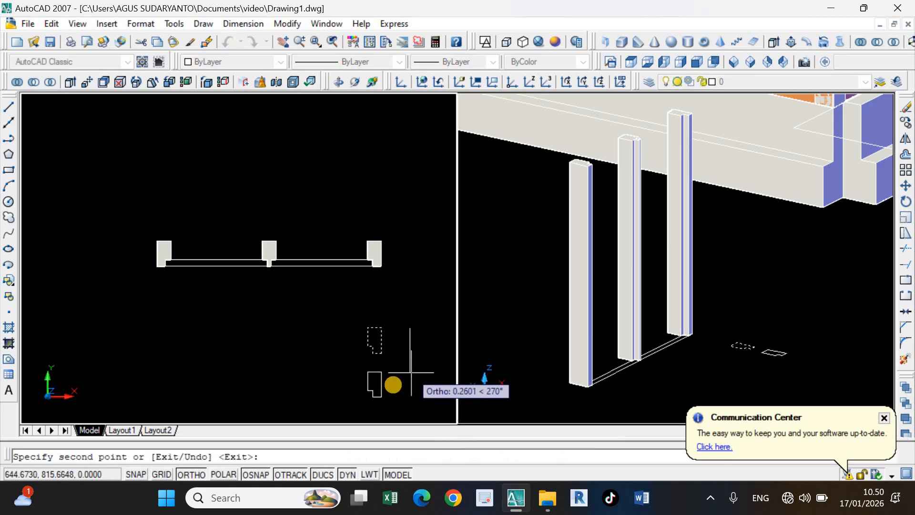
key(Escape)
middle_drag(395, 380, 410, 290)
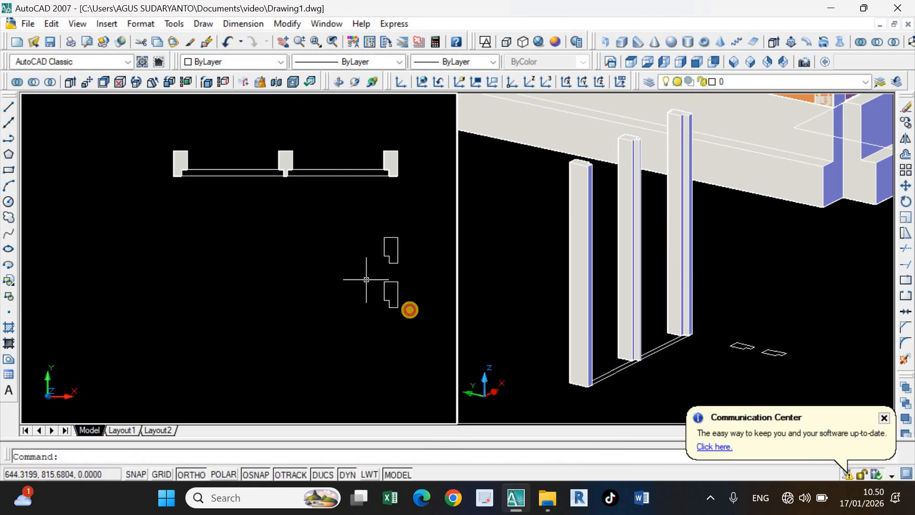
click(368, 276)
click(412, 314)
key(Escape)
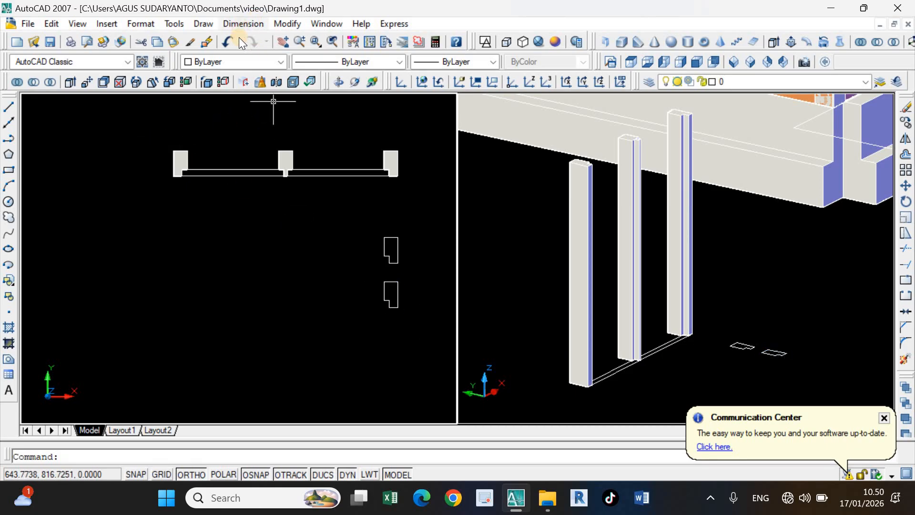
Measure the window frame's overall width with a linear dimension between the end posts' outer top corners, and undo the dimension.
click(241, 25)
click(248, 59)
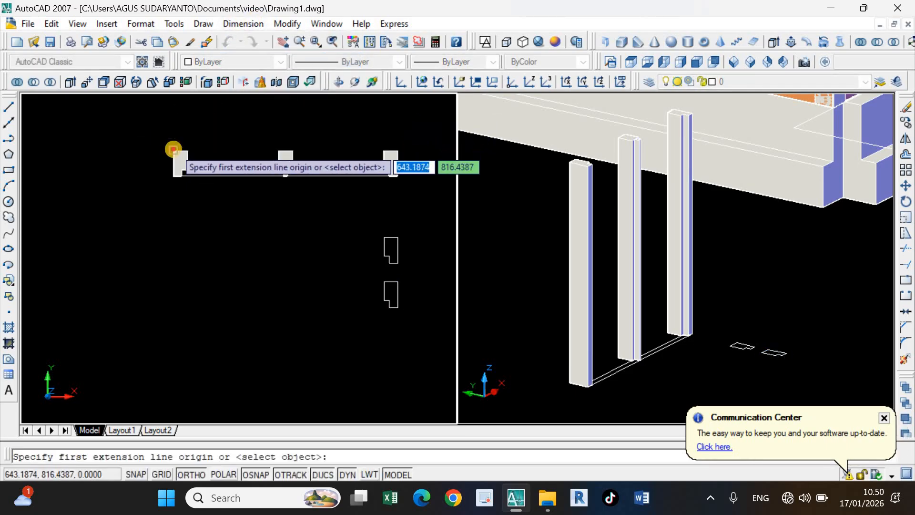
click(174, 150)
click(399, 148)
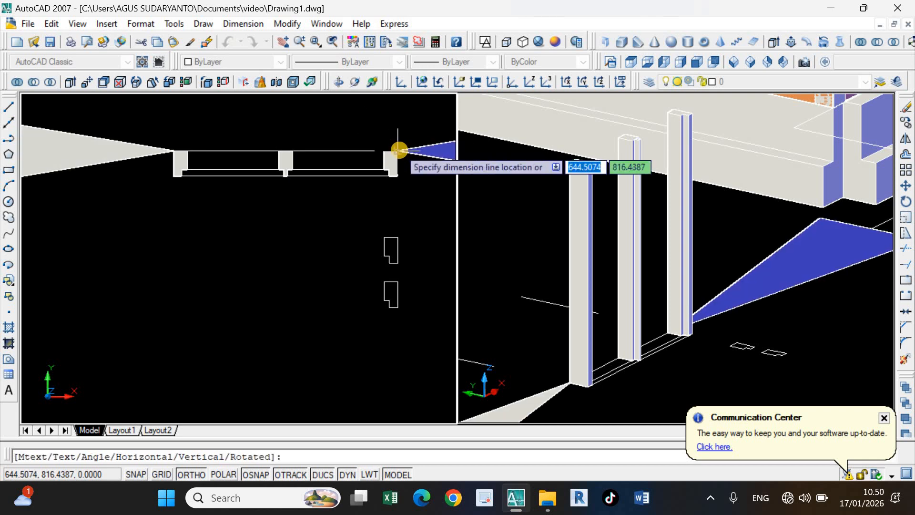
middle_drag(391, 163, 200, 258)
scroll(200, 257, down, 2)
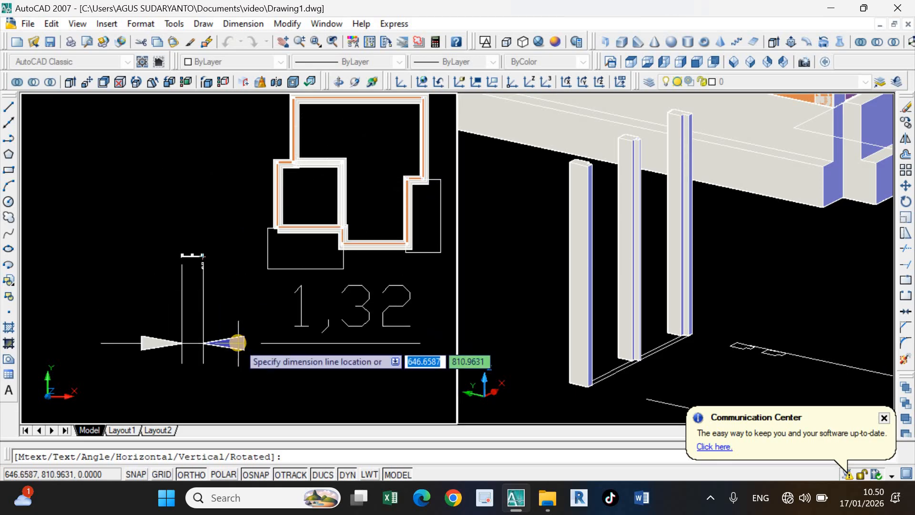
click(238, 343)
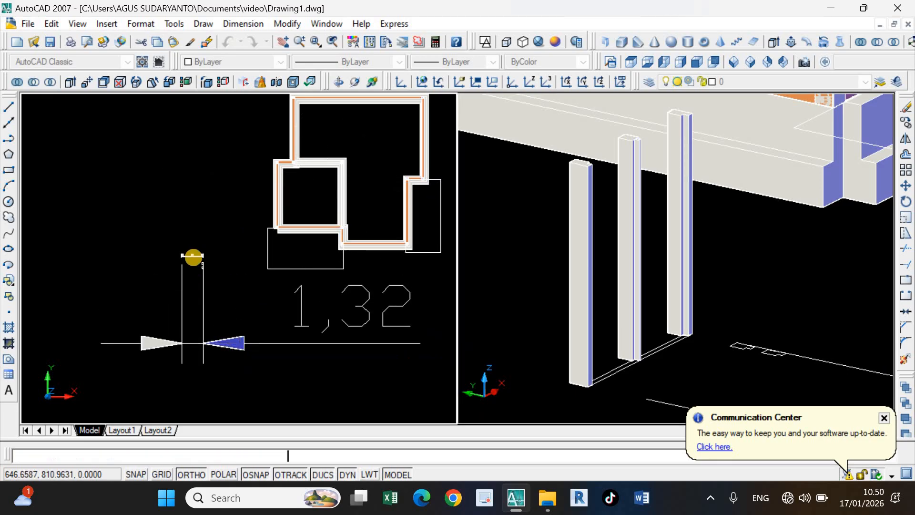
key(ctrl+z)
Extrude the lower of the two spare frame profiles to a height of 1.32.
scroll(190, 267, up, 4)
middle_drag(240, 209, 257, 266)
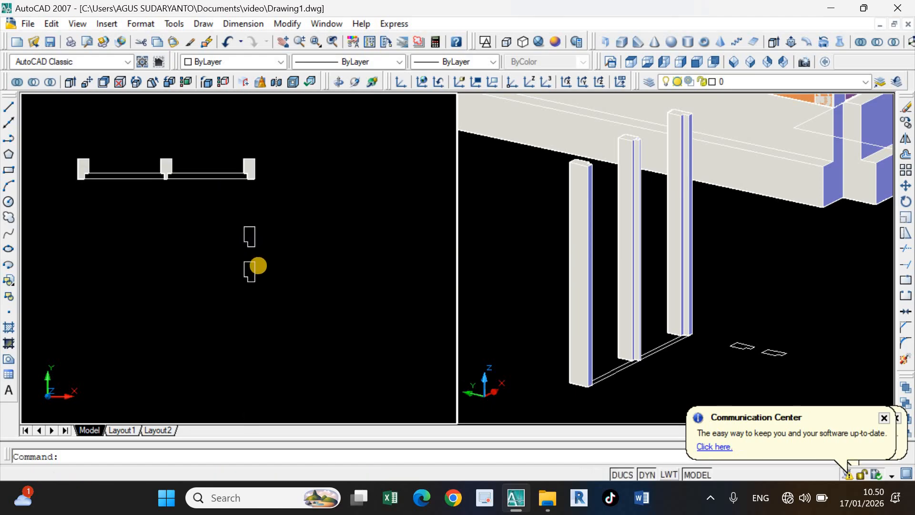
click(255, 267)
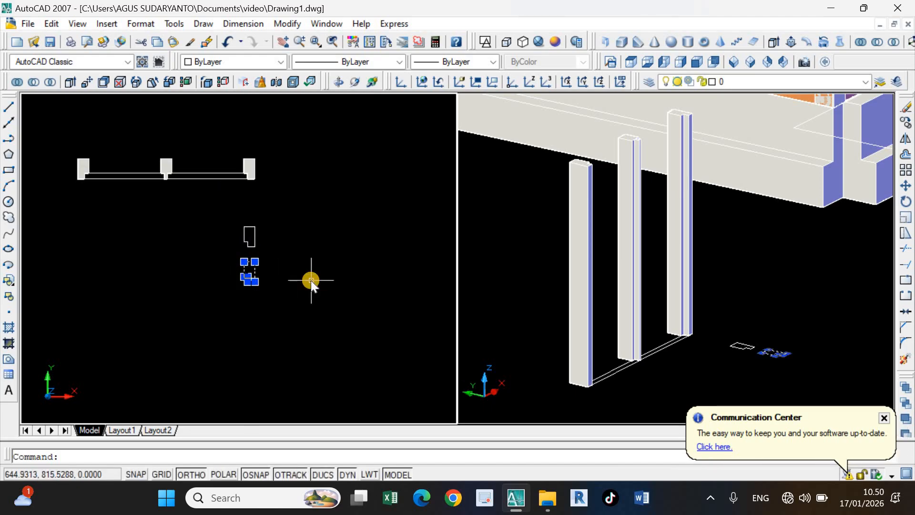
text(ext)
key(Return)
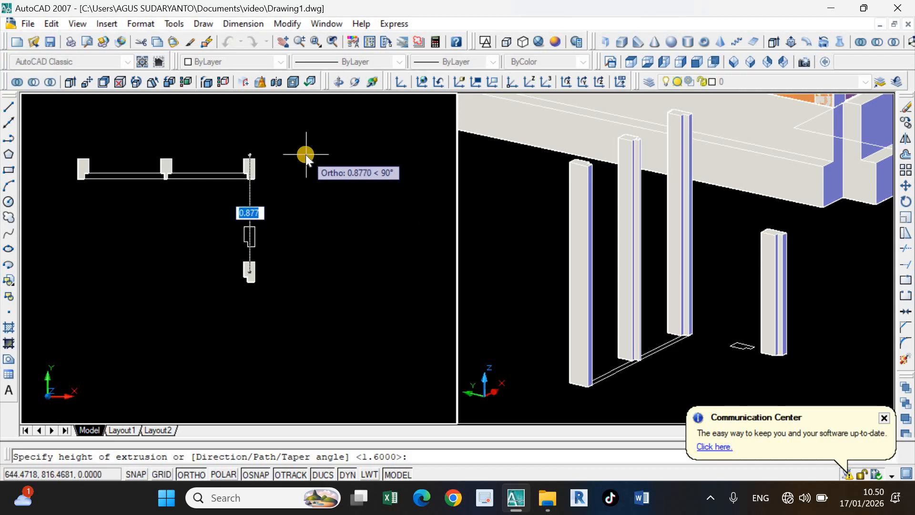
text(1)
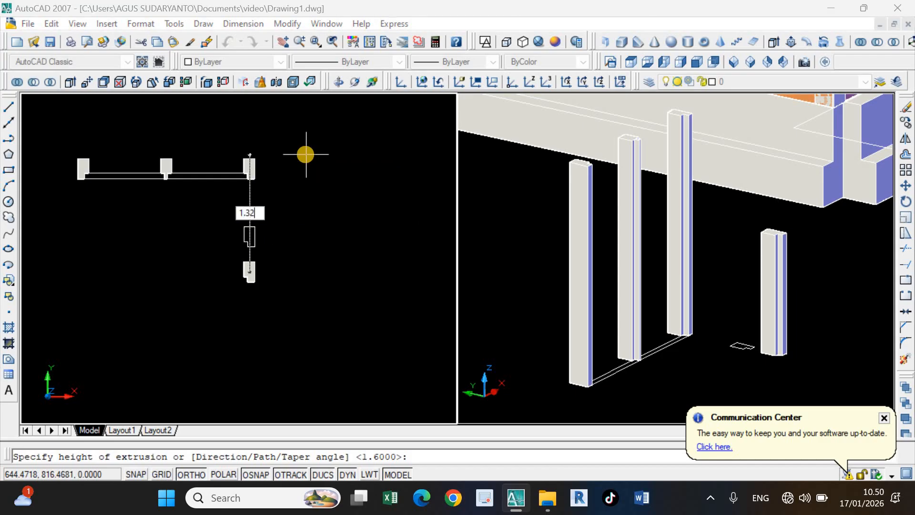
text(.32)
key(Return)
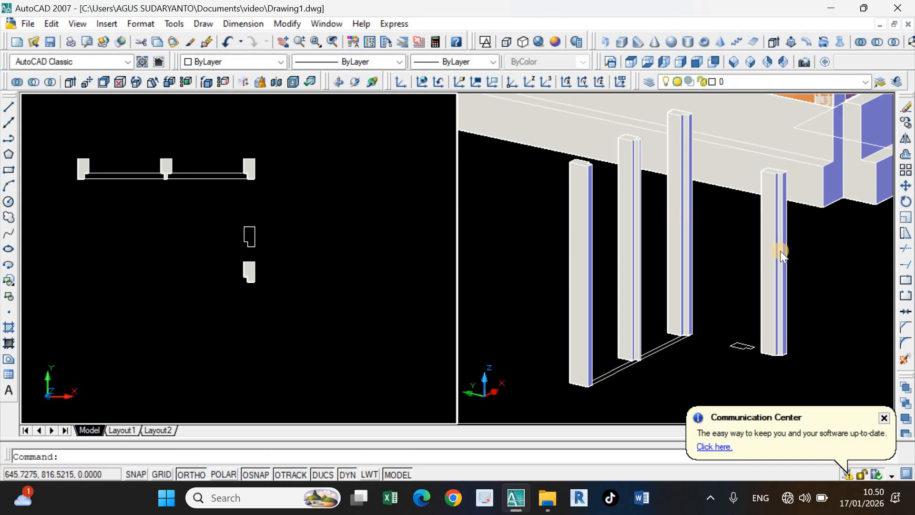
Define a three-point UCS beside the window posts, with X pointing vertically up and Y running along the window's length.
click(780, 271)
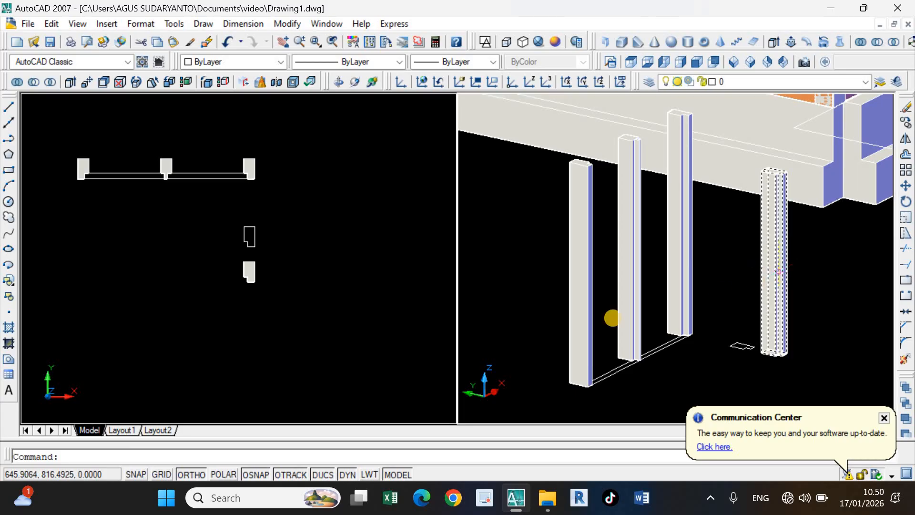
shift+middle_drag(551, 337, 517, 357)
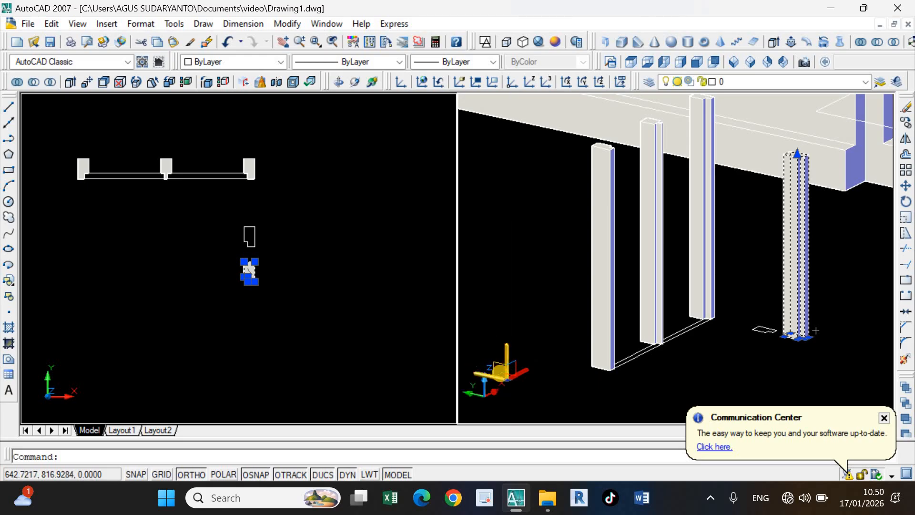
click(549, 80)
click(519, 357)
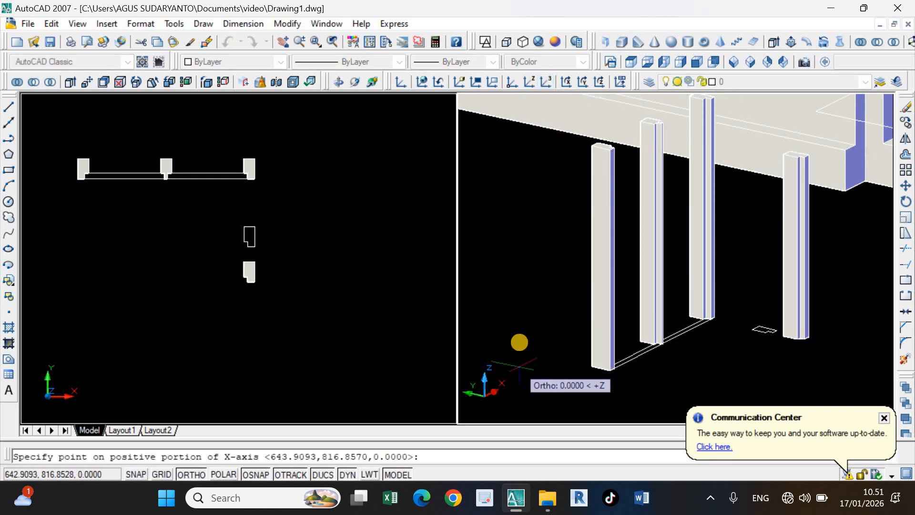
click(553, 326)
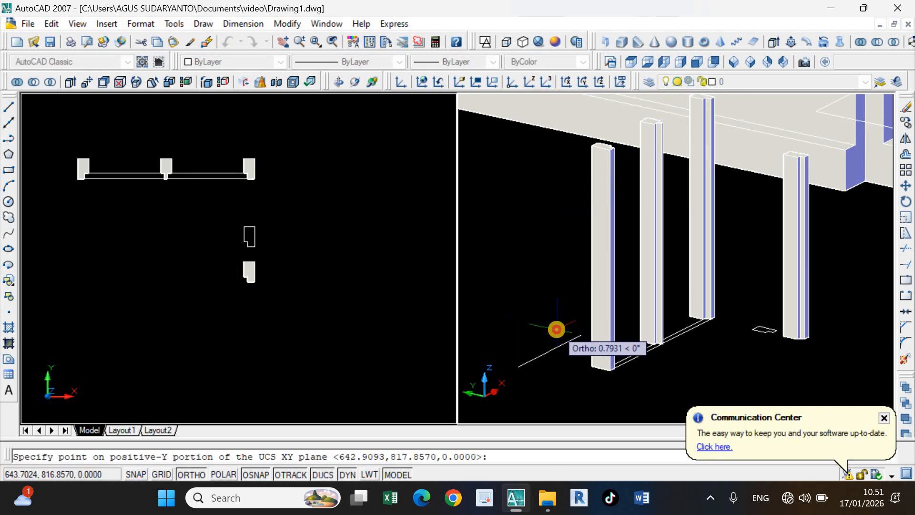
click(556, 327)
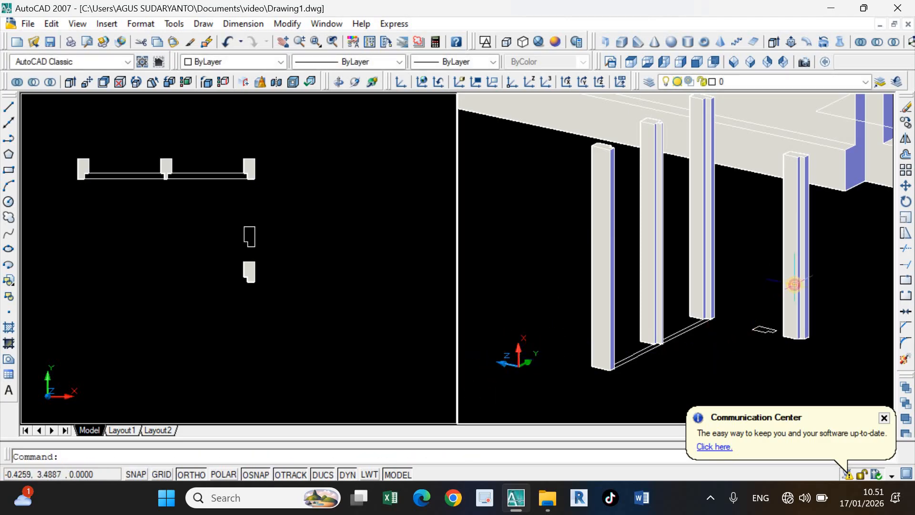
Rotate the 1.32-long member about its bottom corner so it lies horizontally along the window's length, extending away from the posts.
click(794, 285)
right_click(767, 274)
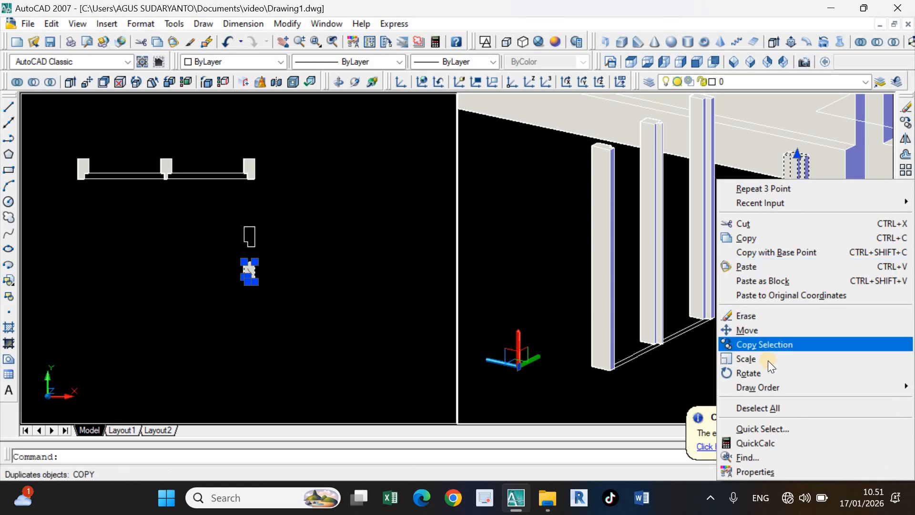
click(806, 373)
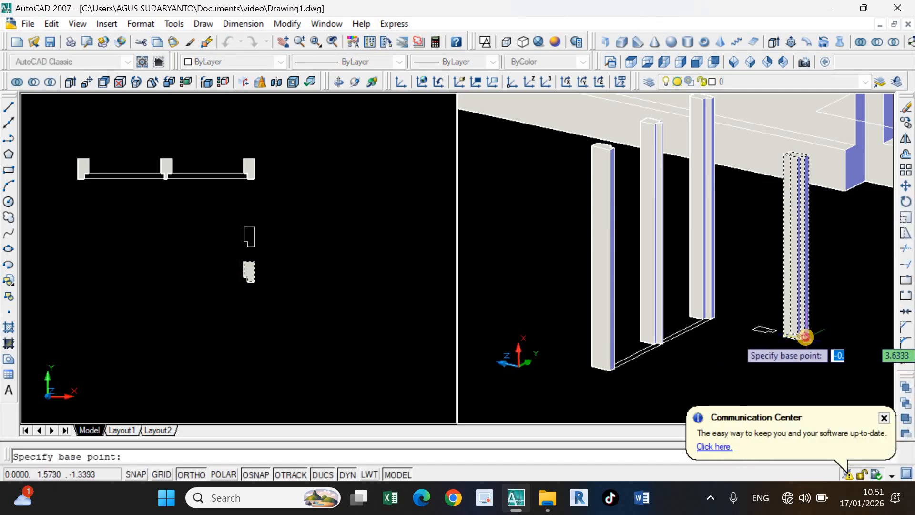
click(805, 337)
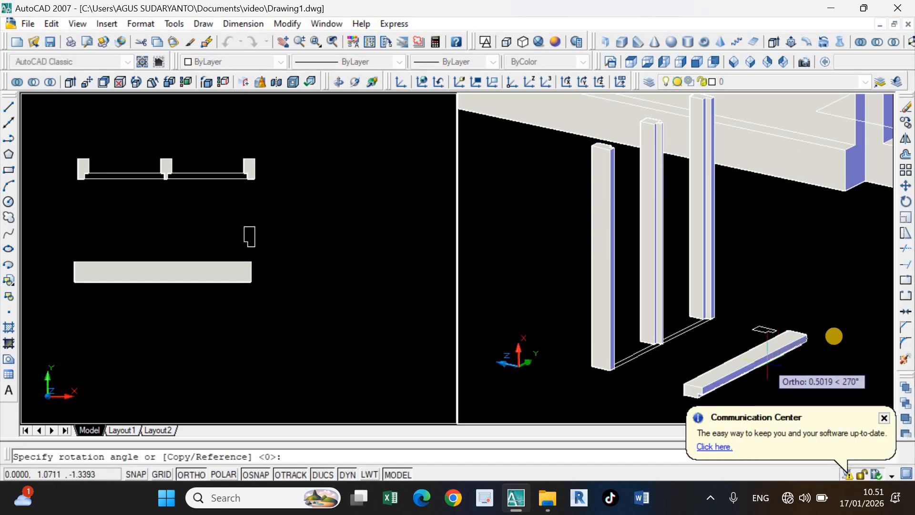
click(812, 340)
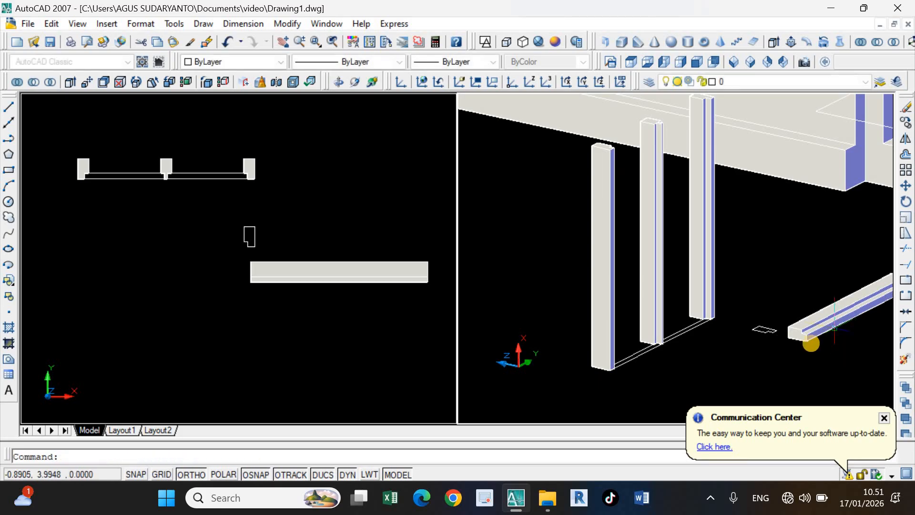
Try to mirror the horizontal member in the 3D view with a freely picked mirror line, keeping the source object.
scroll(773, 348, down, 4)
scroll(744, 358, up, 3)
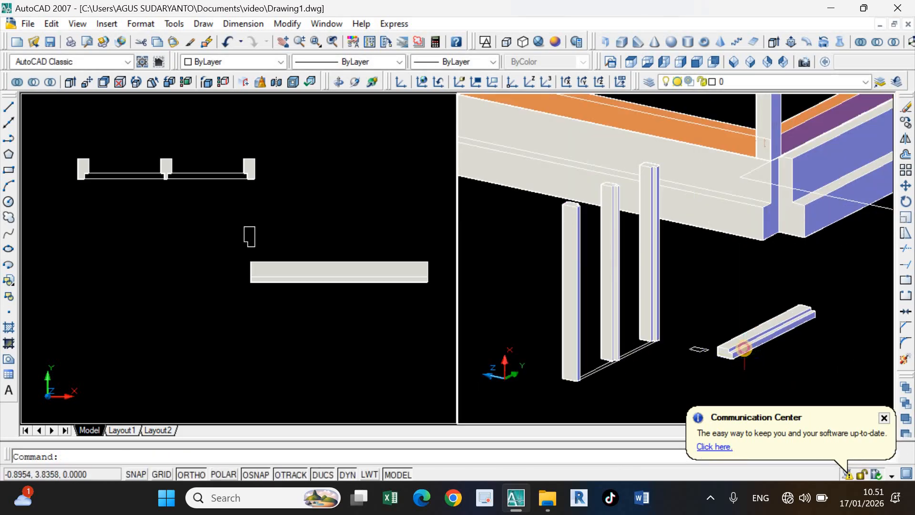
click(768, 334)
right_click(725, 264)
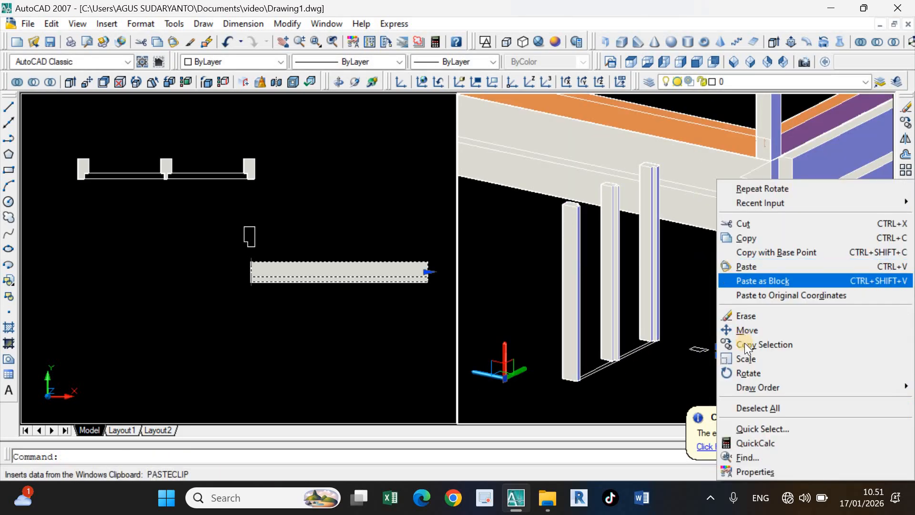
click(393, 325)
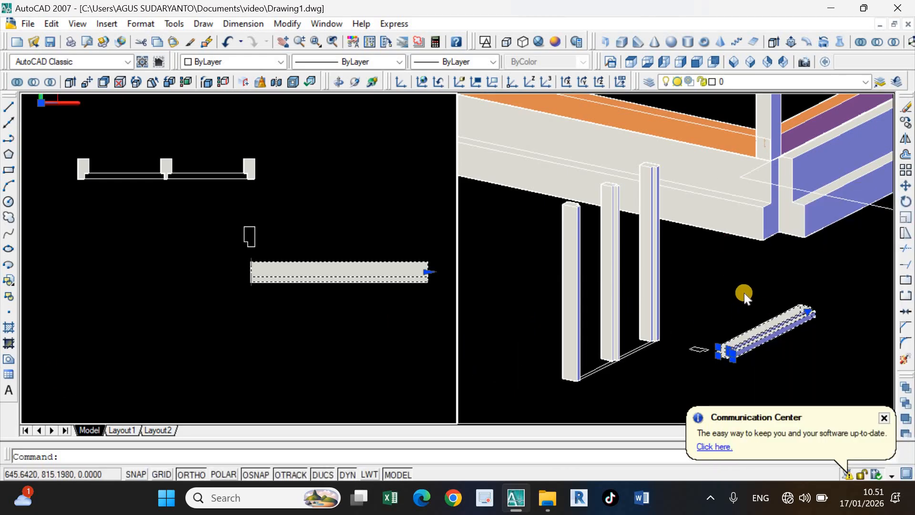
key(Return)
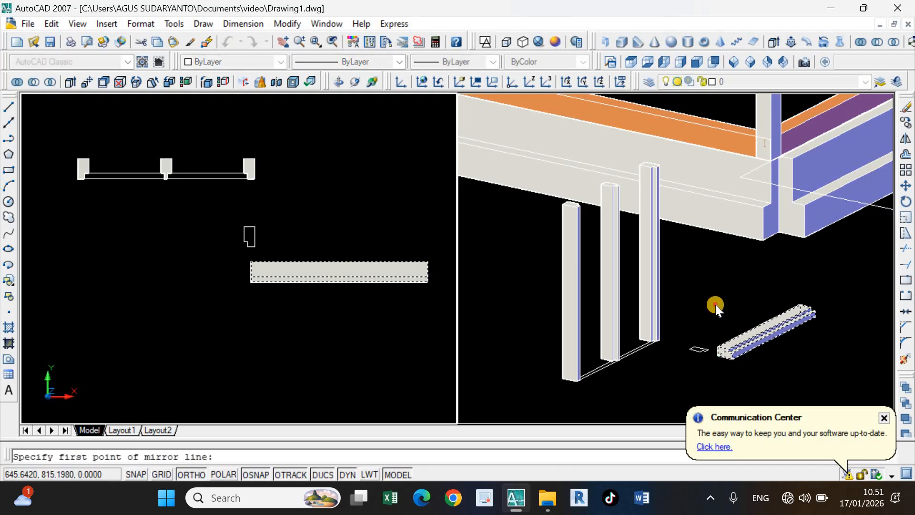
click(695, 317)
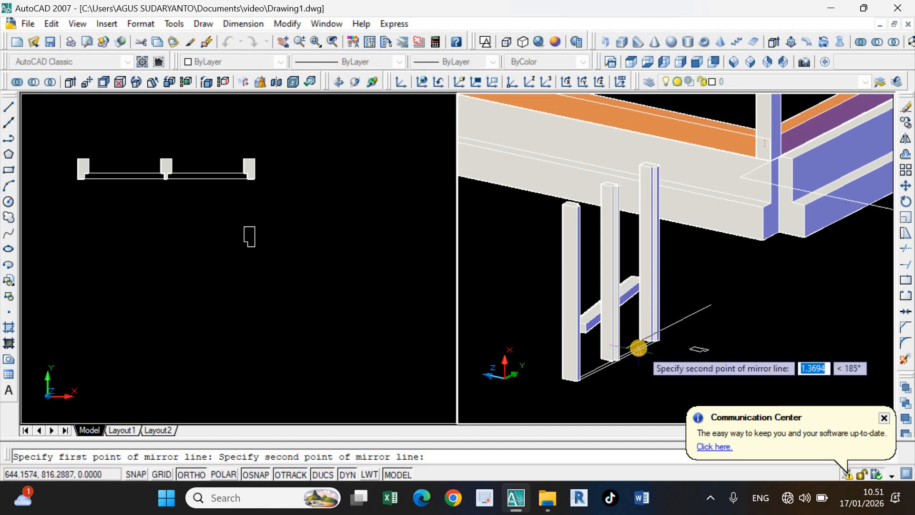
click(683, 314)
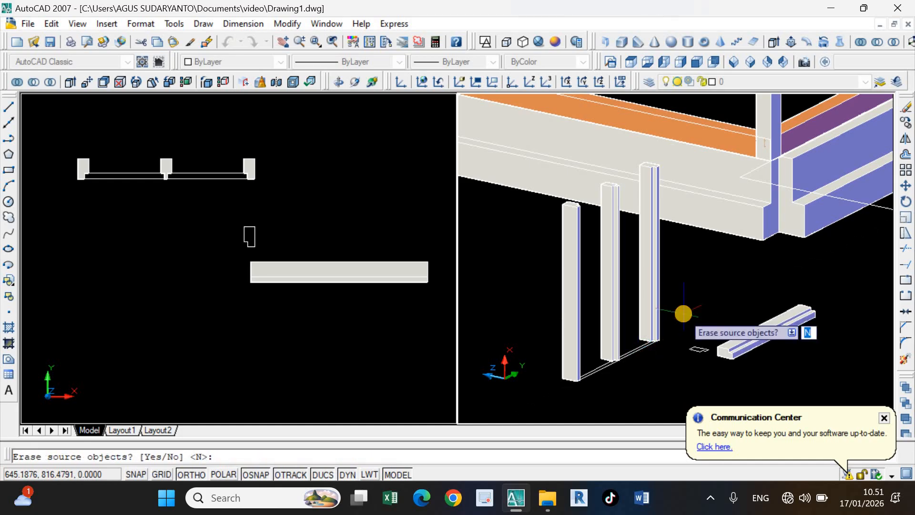
key(Return)
Move the original horizontal member by its end corner onto the outer corner of the window's end post in the plan view.
click(768, 317)
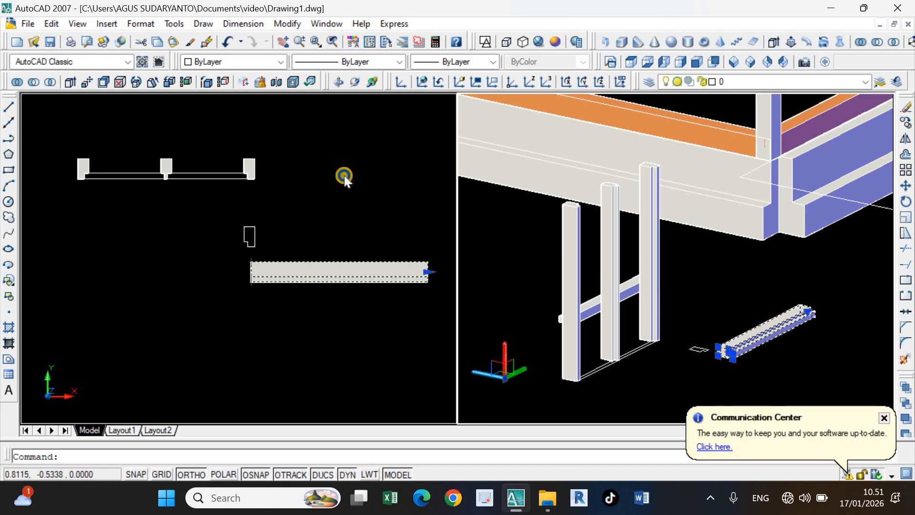
right_click(344, 175)
click(384, 326)
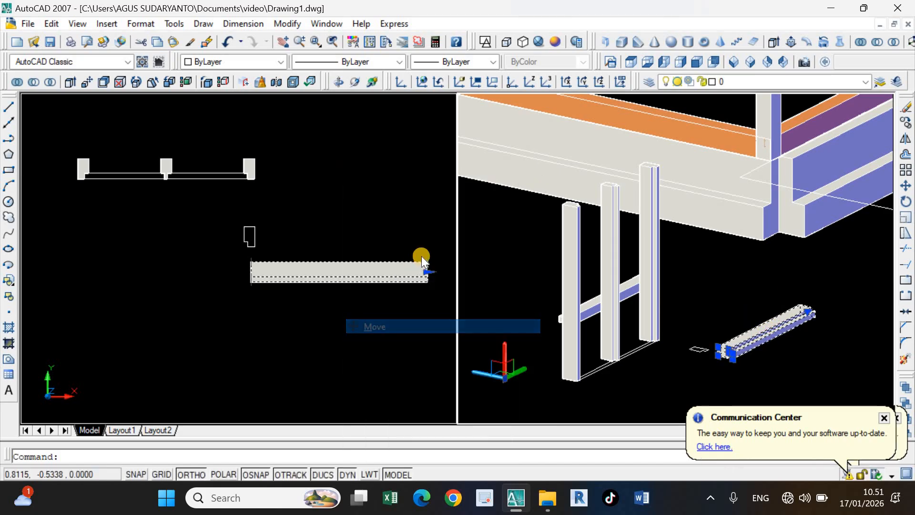
click(428, 265)
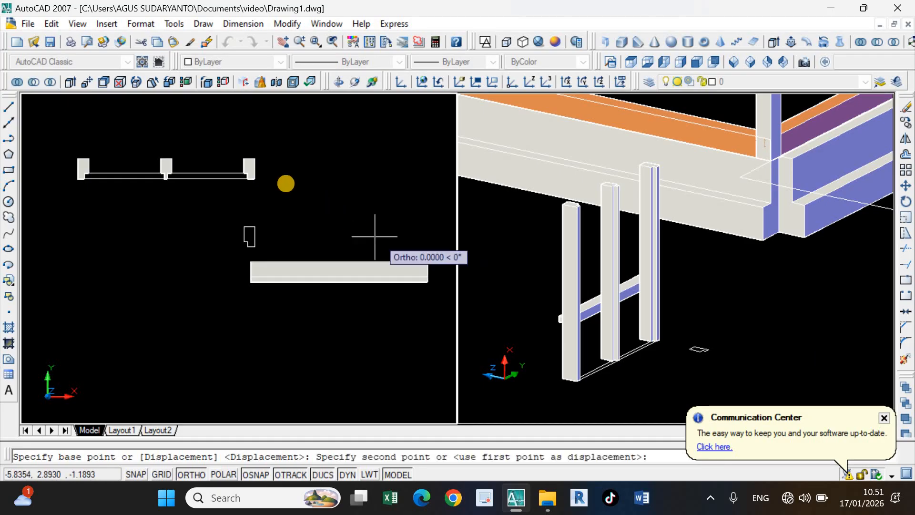
click(254, 158)
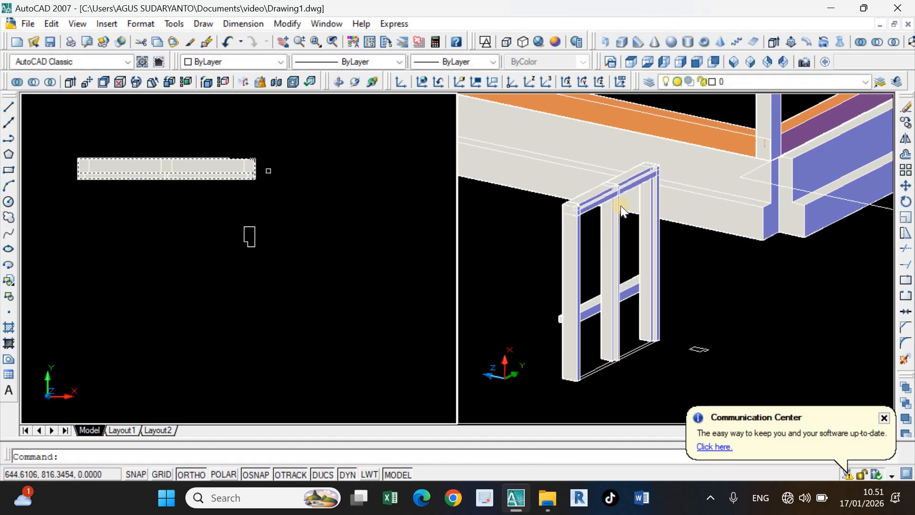
Move the horizontal member 1.52 straight down, from its lower front corner to the bottom corner of the end post.
click(585, 200)
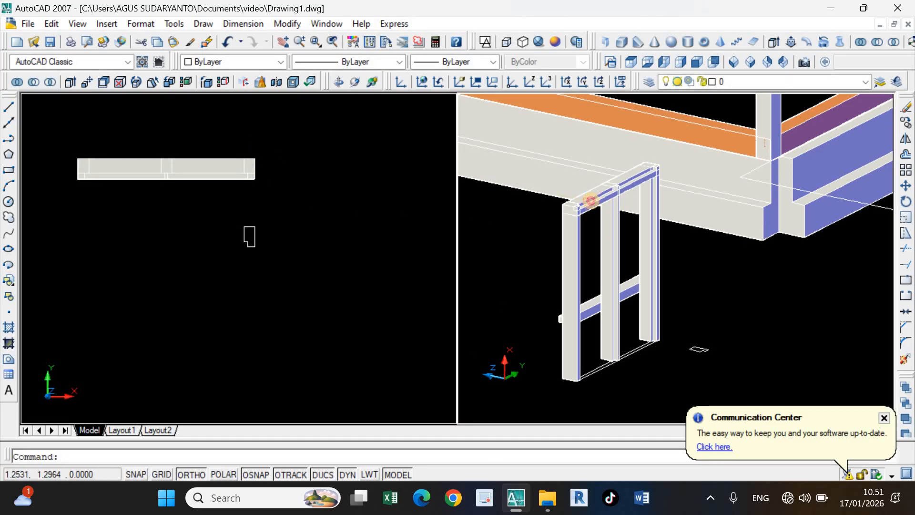
click(590, 200)
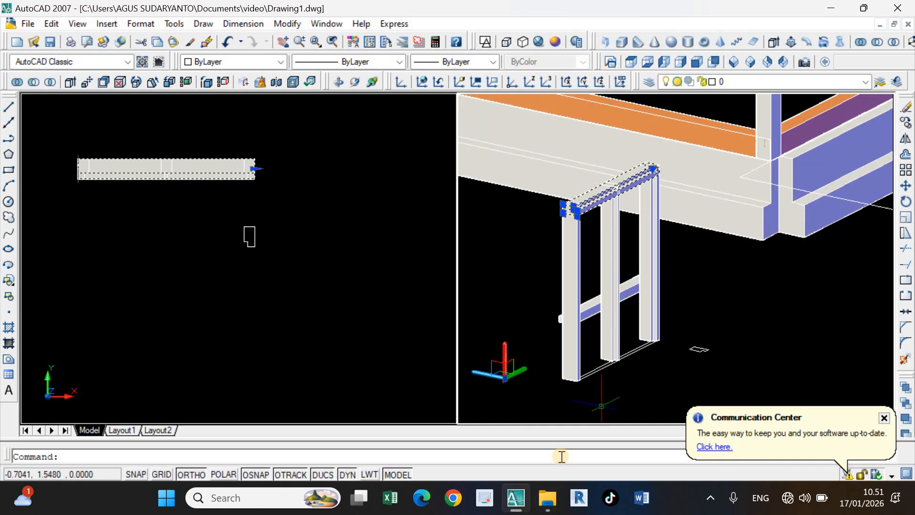
right_click(705, 334)
click(712, 329)
scroll(592, 249, up, 4)
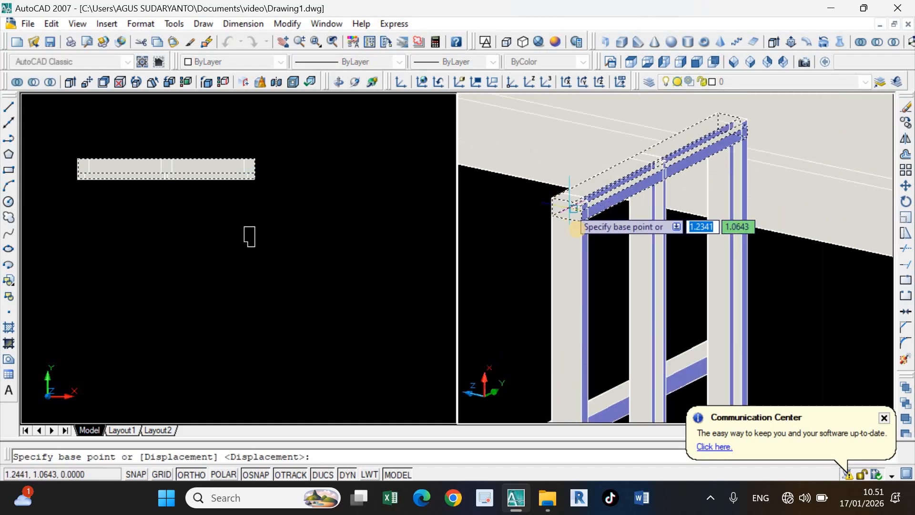
scroll(576, 228, up, 3)
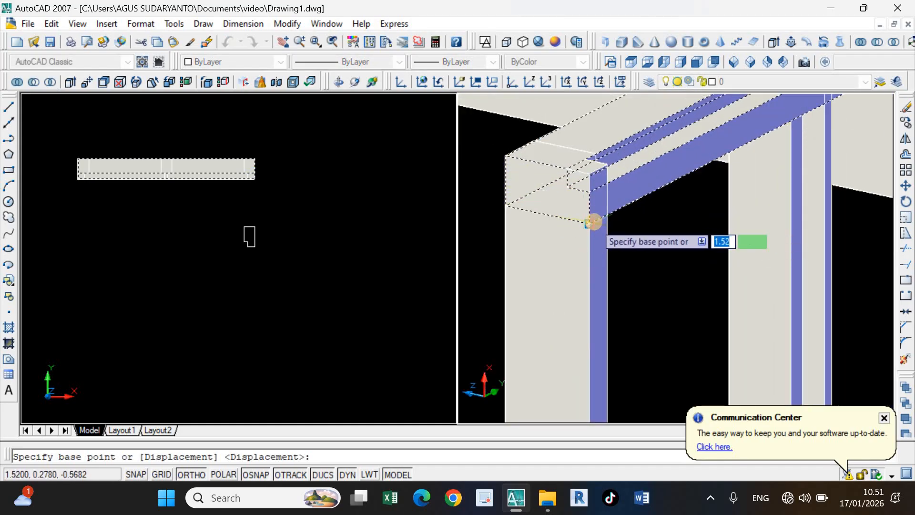
click(593, 220)
scroll(593, 220, down, 4)
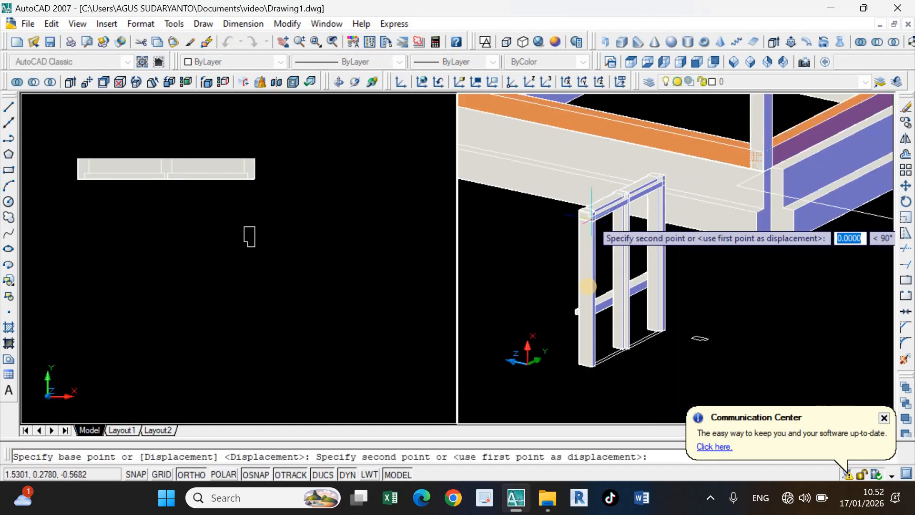
scroll(588, 293, down, 2)
scroll(592, 372, up, 6)
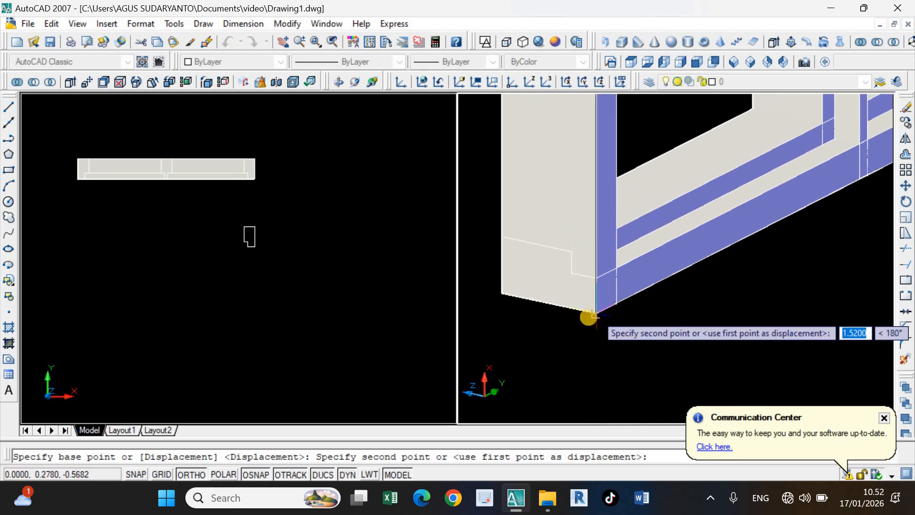
click(589, 316)
scroll(729, 258, down, 3)
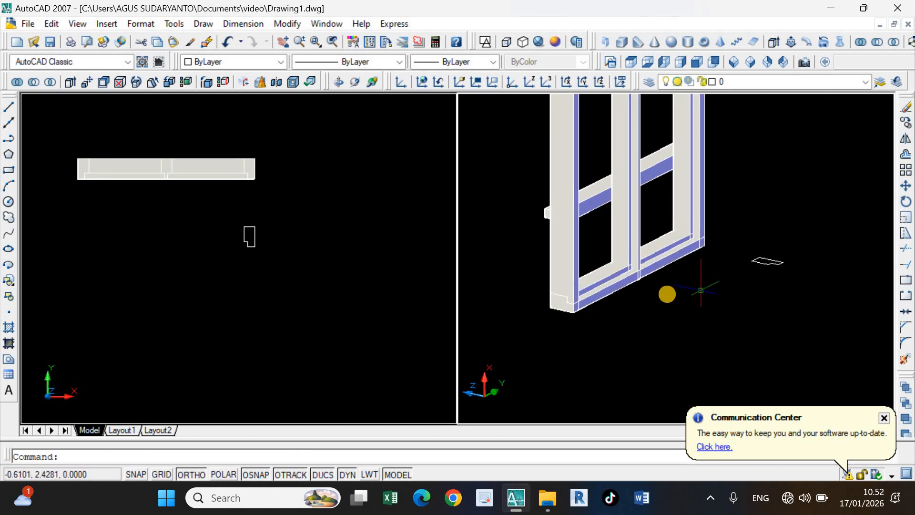
Delete the misplaced mirrored member crossing behind the posts partway up the window frame.
scroll(615, 266, down, 2)
scroll(603, 262, up, 2)
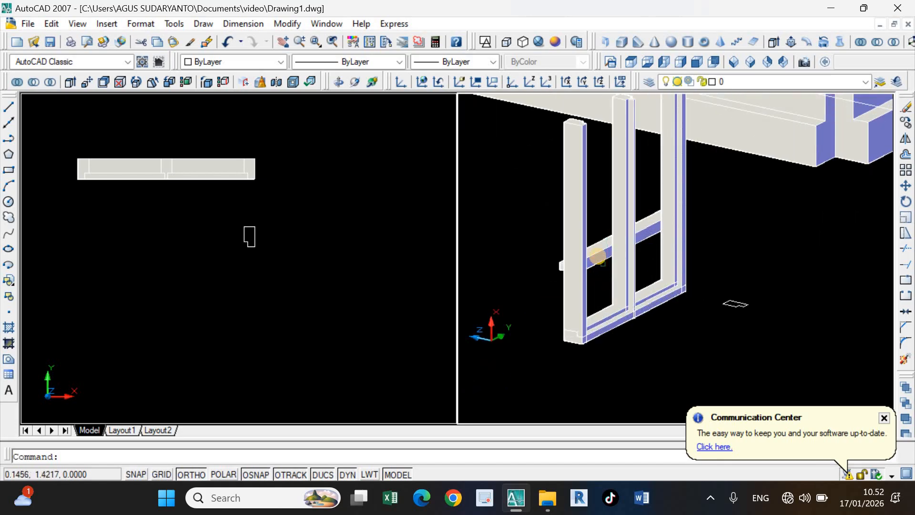
click(598, 256)
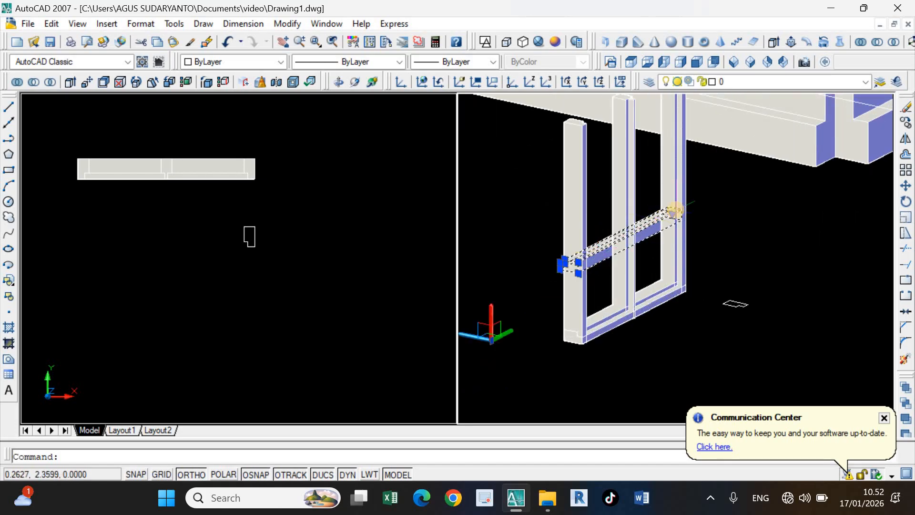
right_click(745, 194)
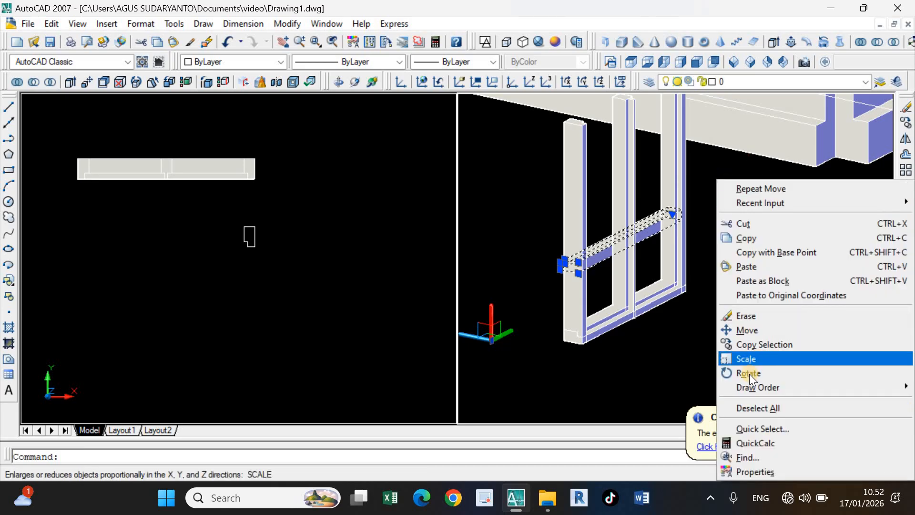
click(653, 247)
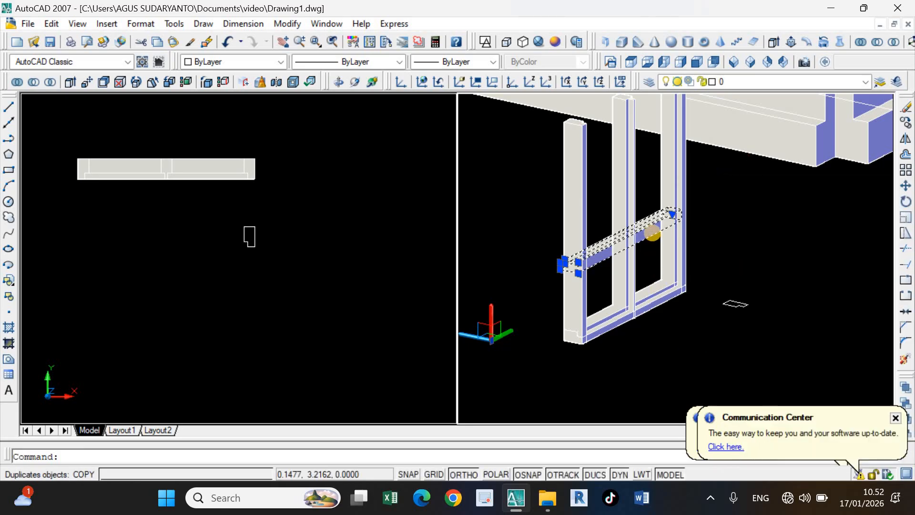
key(Escape)
click(652, 228)
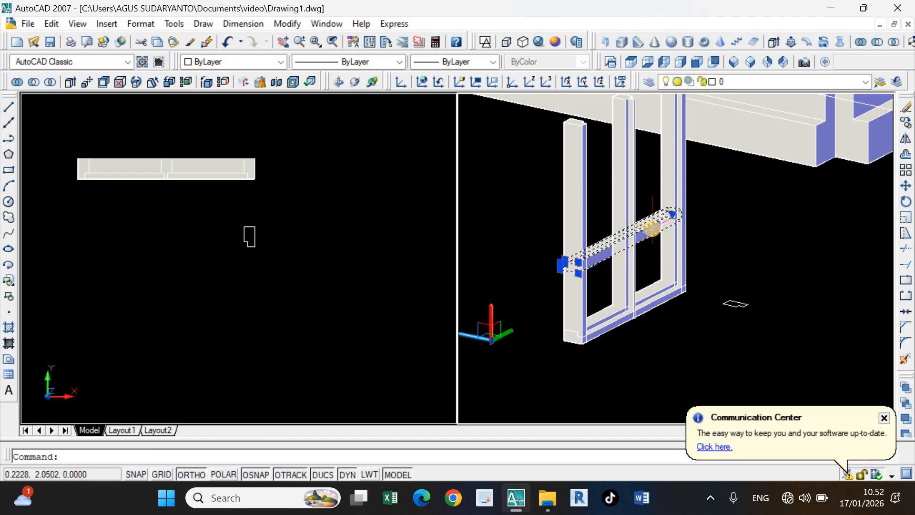
key(Delete)
Select the bottom frame member and switch the plan viewport to the Front view.
click(607, 327)
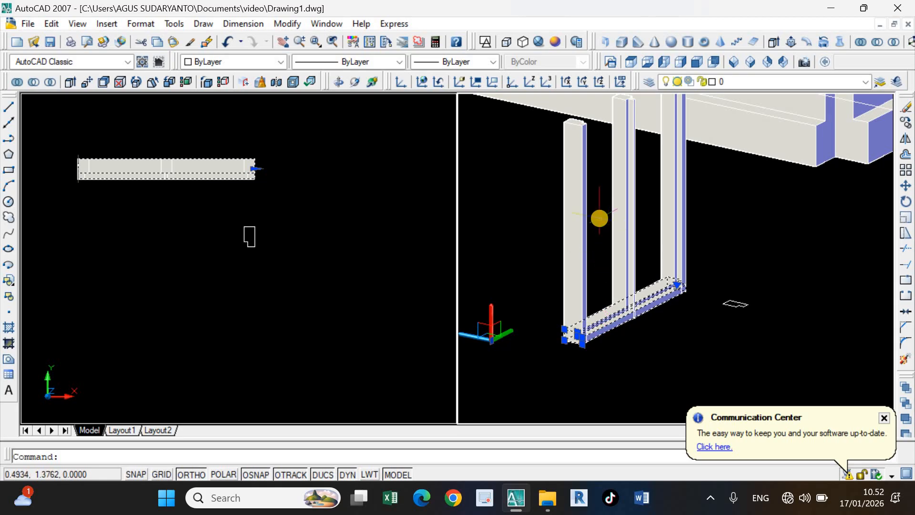
click(368, 217)
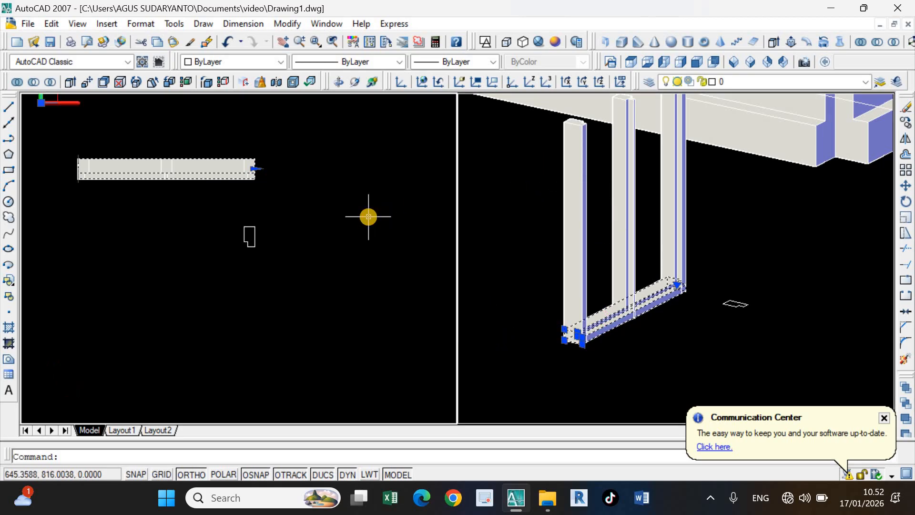
click(341, 213)
click(284, 185)
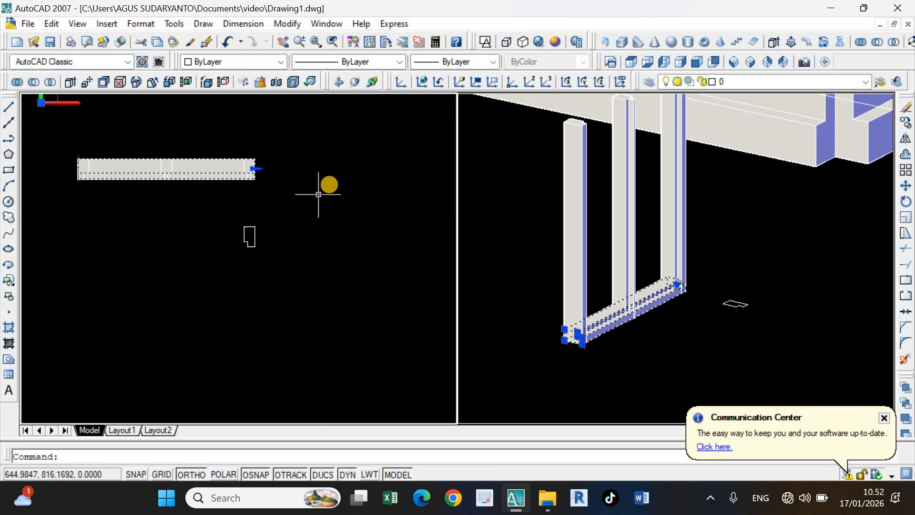
click(697, 63)
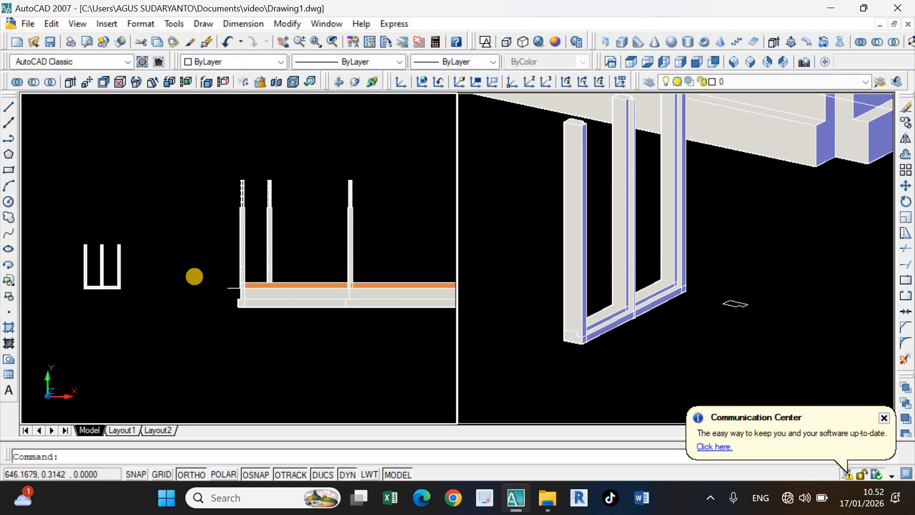
Mirror the bottom member across a horizontal line through the posts' midpoint to form the top member, keeping the source object.
scroll(194, 274, up, 4)
click(162, 266)
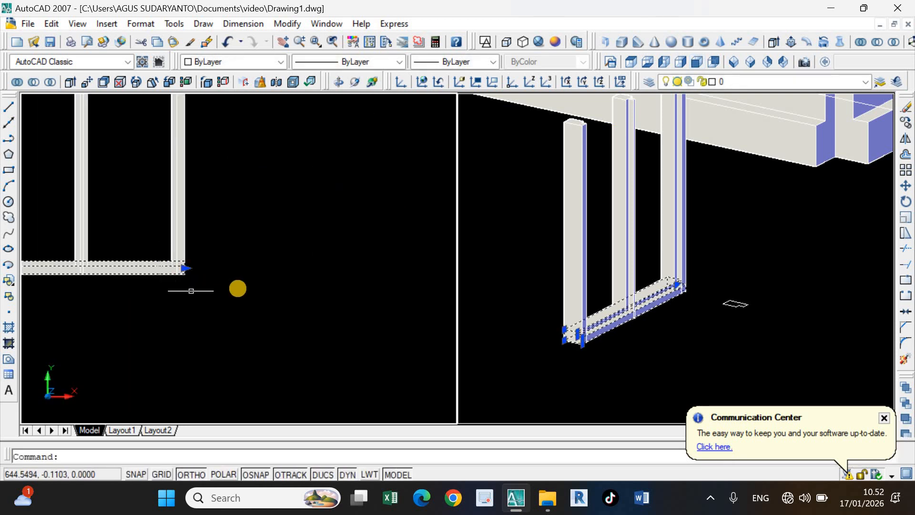
scroll(238, 288, down, 2)
text(mi)
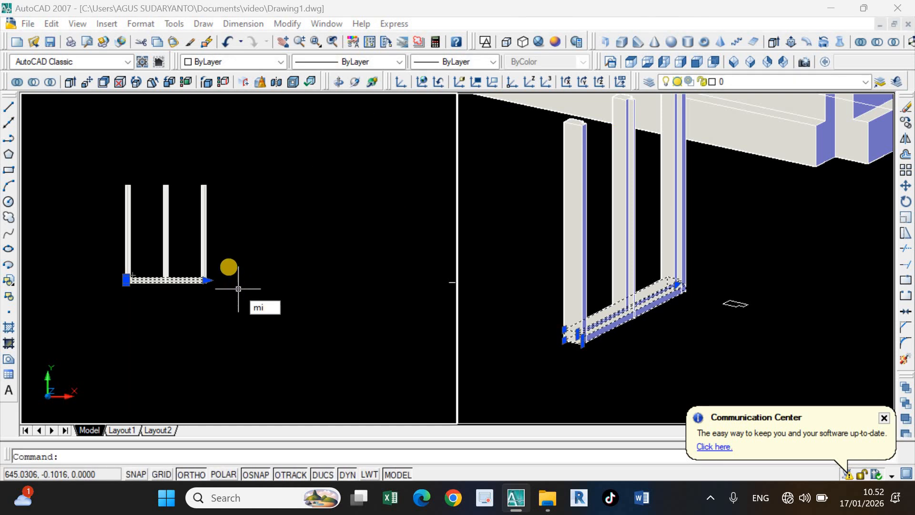
key(Return)
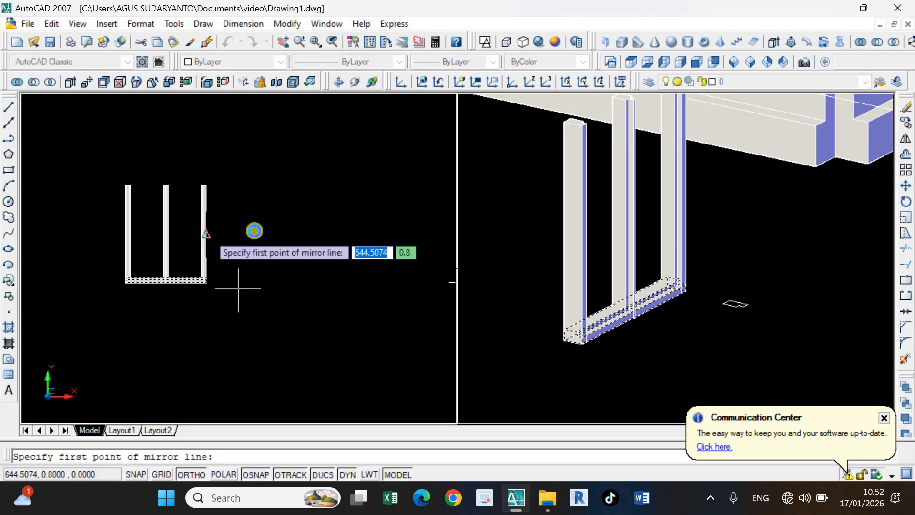
click(254, 231)
click(313, 225)
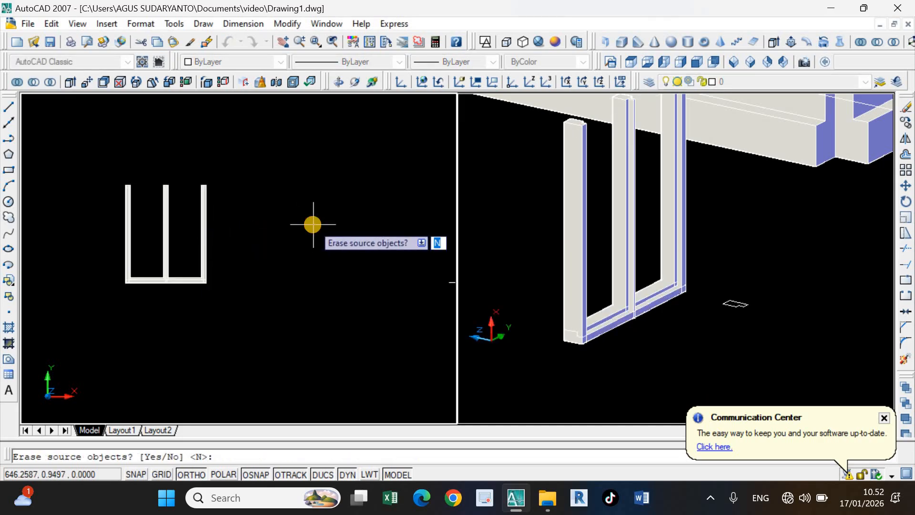
key(Return)
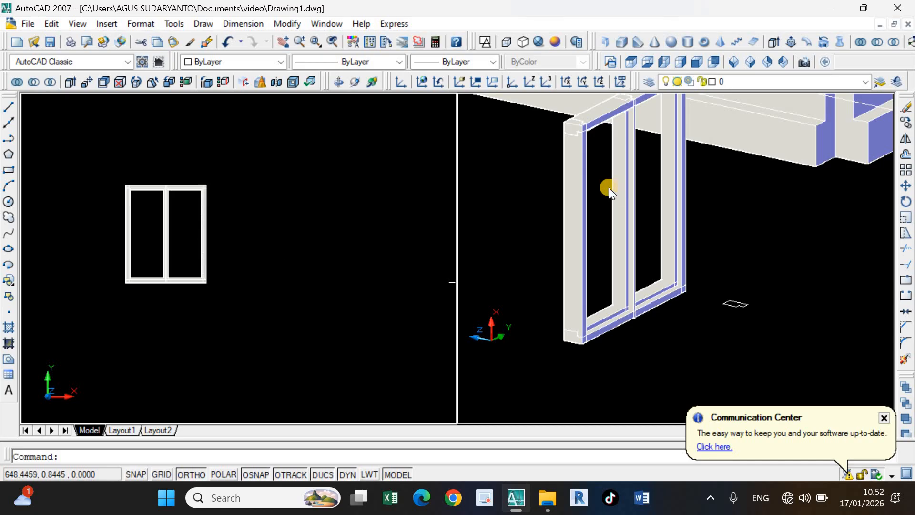
Switch the plan viewport from the Front view back to the Top view.
click(601, 192)
scroll(599, 218, down, 3)
scroll(607, 182, up, 3)
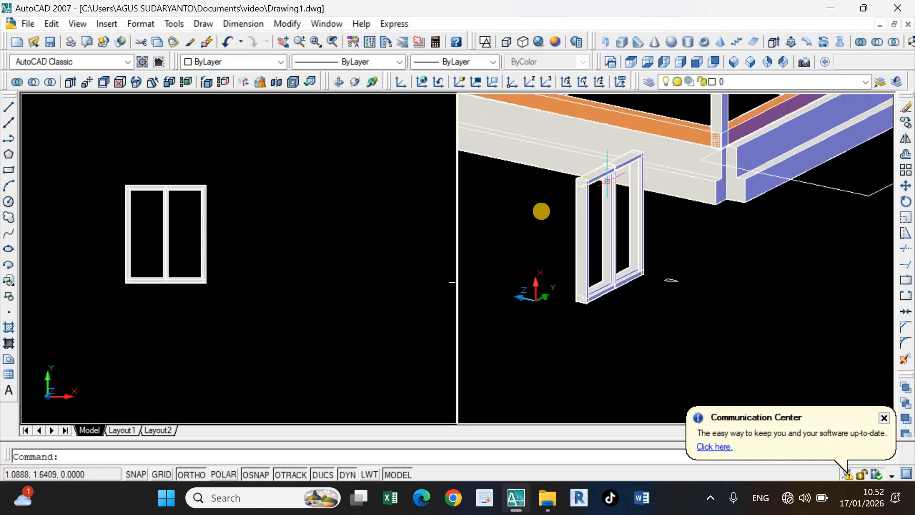
click(227, 172)
scroll(237, 175, up, 2)
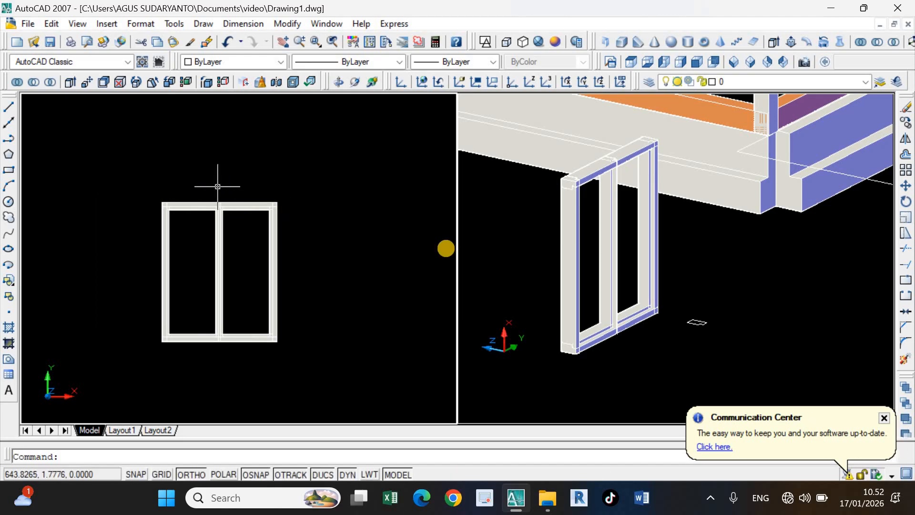
scroll(332, 253, down, 2)
middle_drag(331, 254, 237, 239)
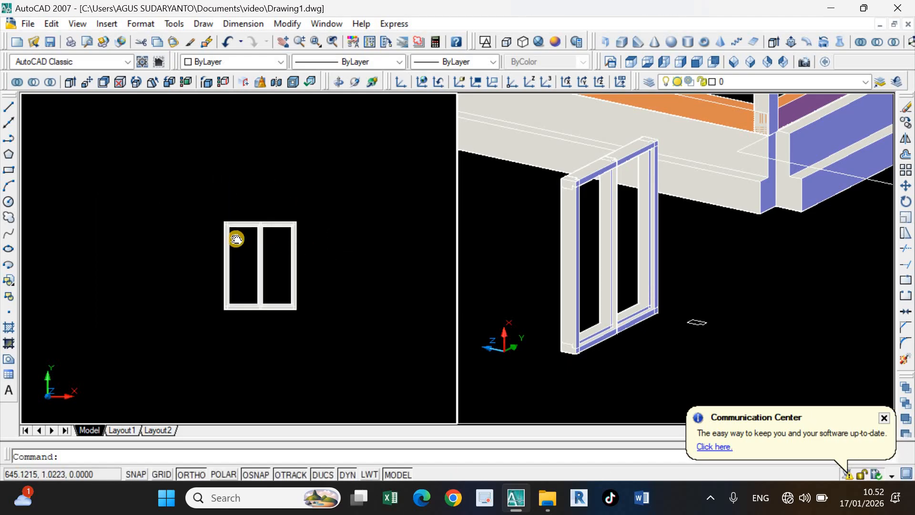
click(239, 237)
click(237, 254)
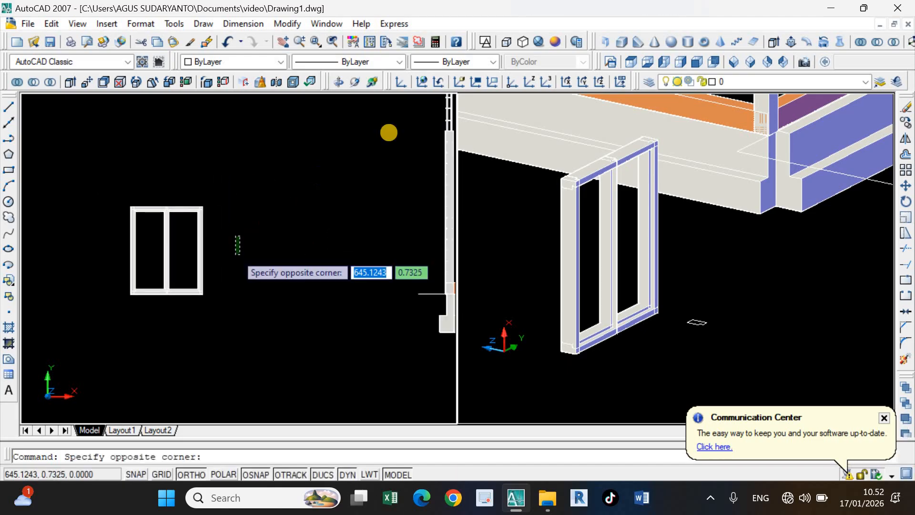
click(632, 61)
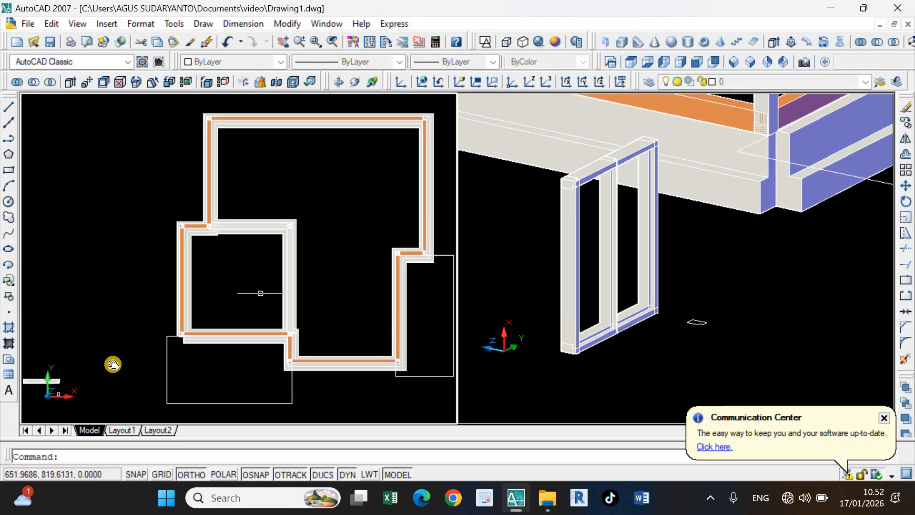
Draw a rectangle of about 0.08 by 0.13 around the loose notched post profile, from one outer corner to the opposite one.
scroll(301, 241, up, 5)
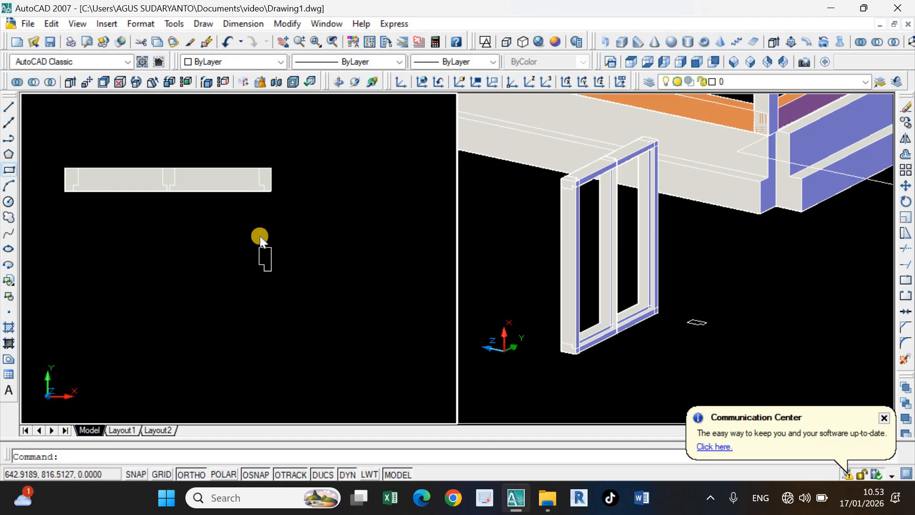
text(rec)
key(Return)
scroll(261, 240, up, 2)
click(274, 287)
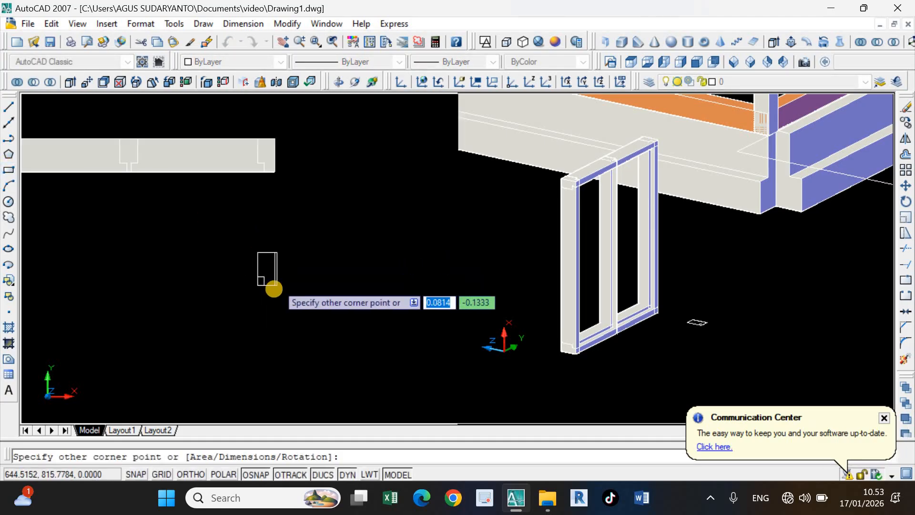
Move the new rectangle horizontally clear of the notched profile, to its left.
click(274, 276)
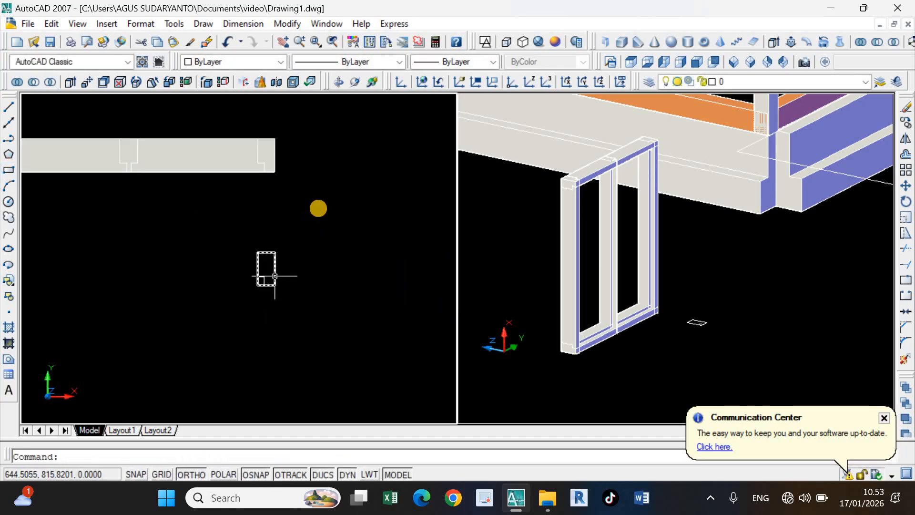
right_click(346, 312)
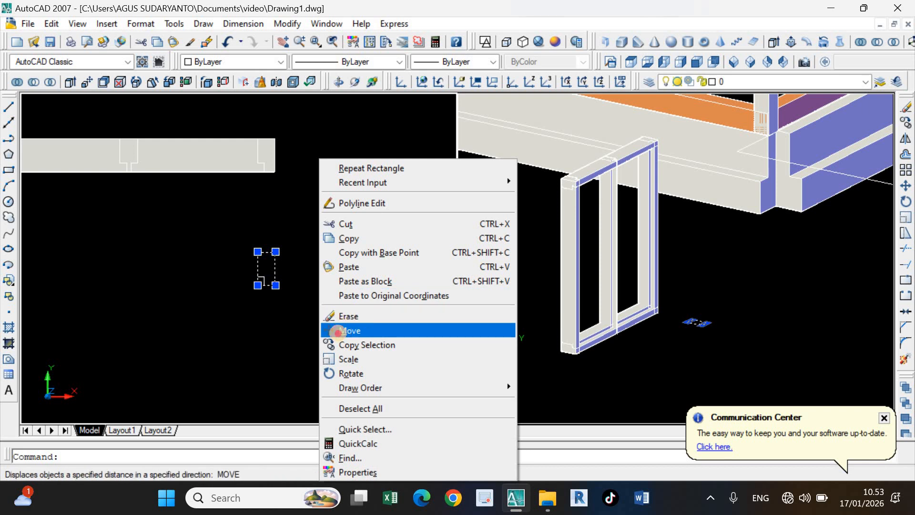
click(343, 327)
click(304, 331)
click(303, 327)
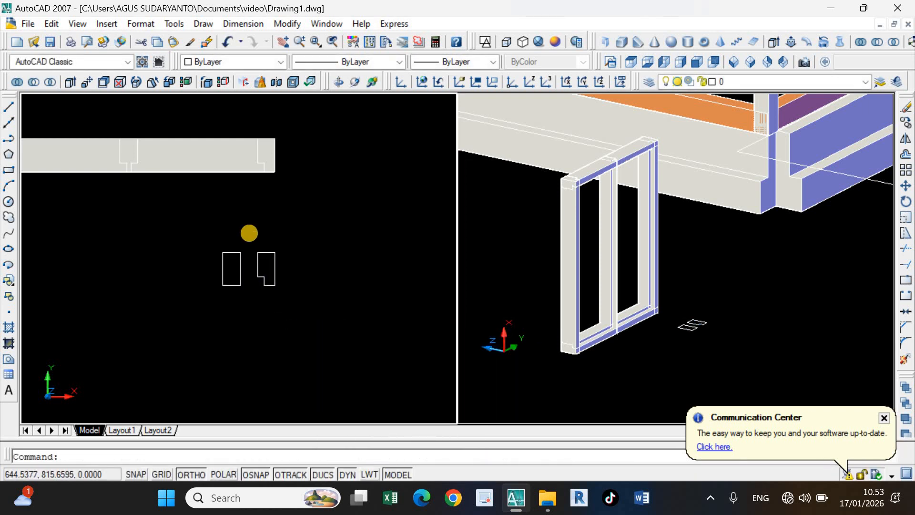
Delete the loose notched post profile beside the plain rectangle.
click(250, 233)
click(299, 311)
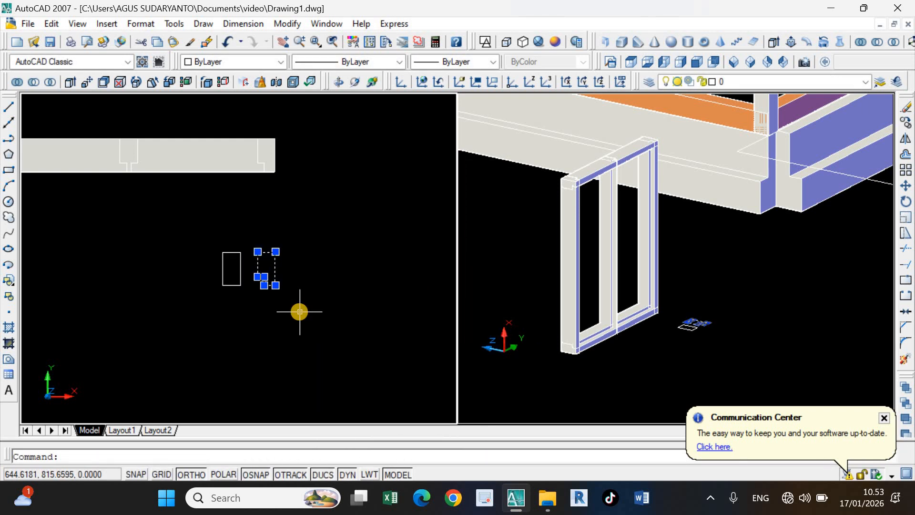
key(Delete)
Copy the plain rectangle about 0.2 horizontally to its right.
scroll(281, 286, down, 4)
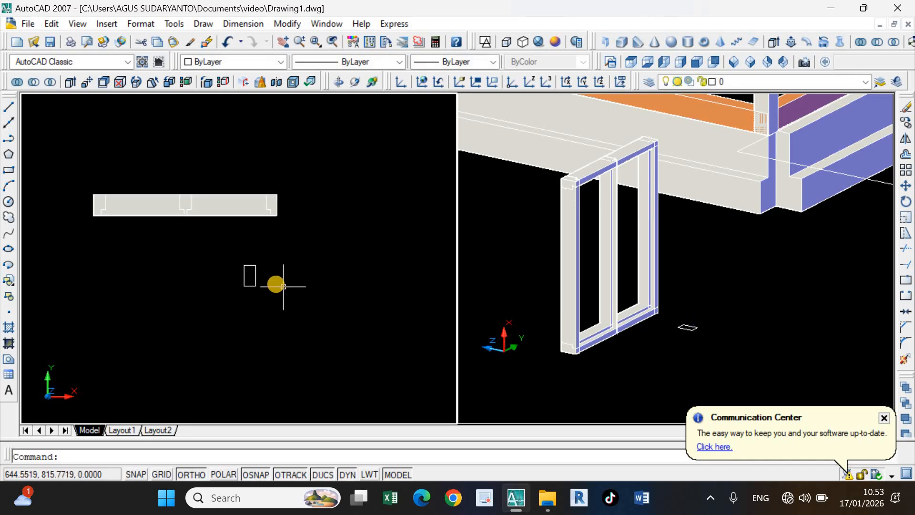
scroll(277, 284, up, 3)
middle_drag(277, 284, 321, 290)
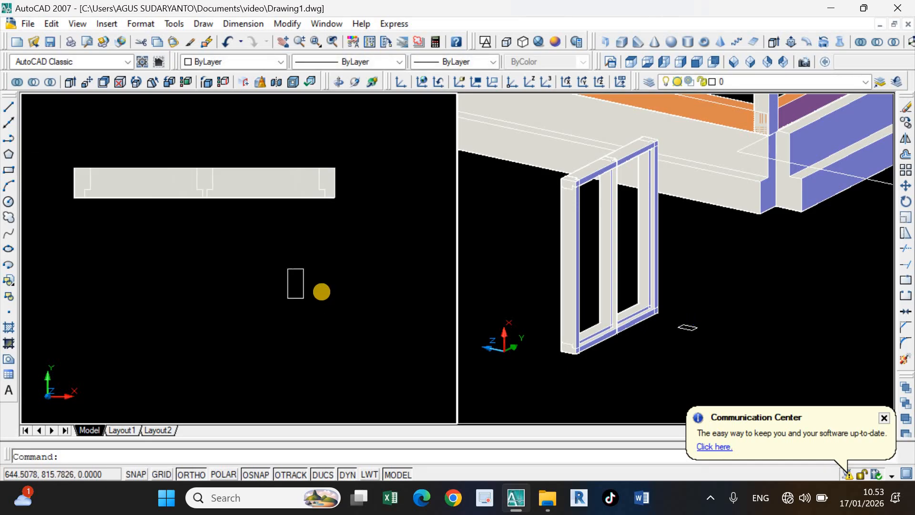
click(302, 285)
right_click(342, 305)
click(376, 344)
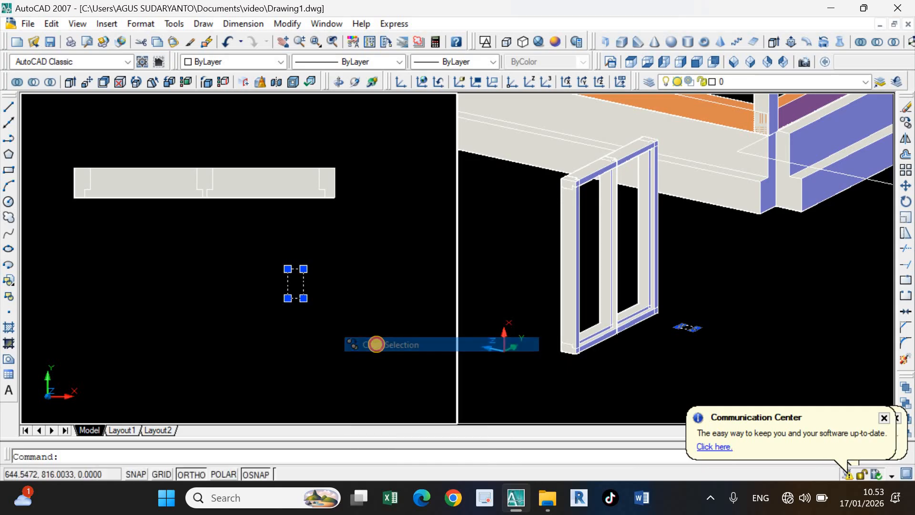
click(359, 343)
click(403, 342)
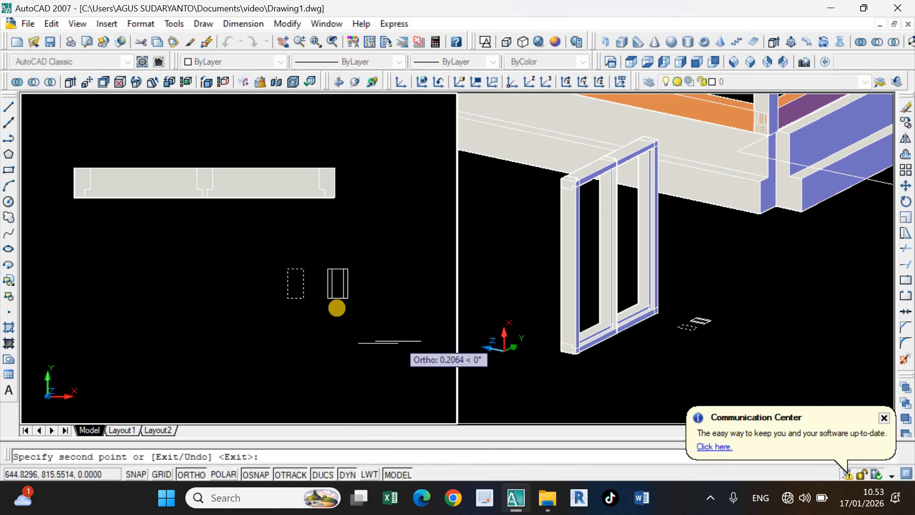
key(Escape)
click(258, 247)
click(310, 317)
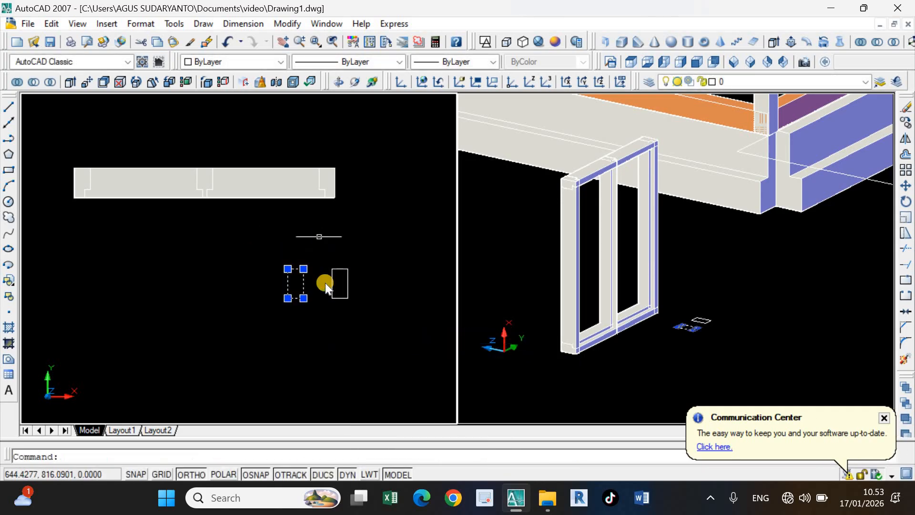
right_click(325, 282)
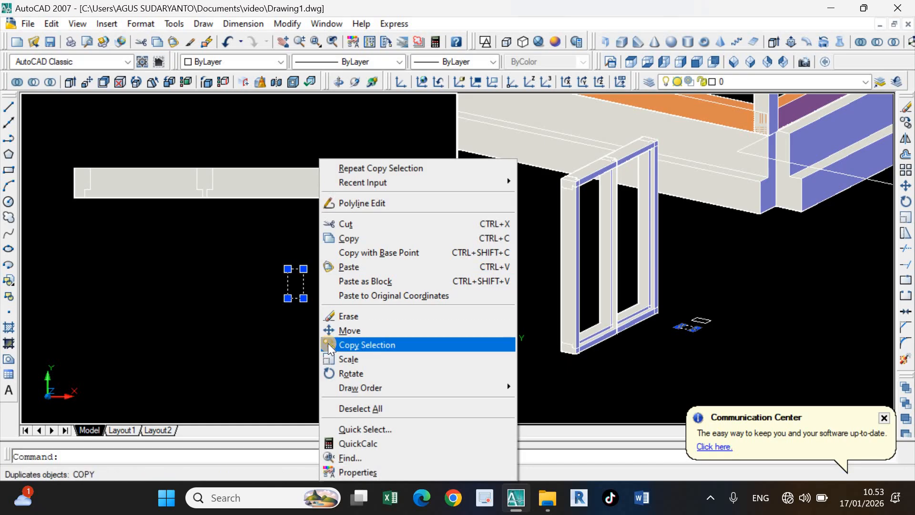
click(329, 343)
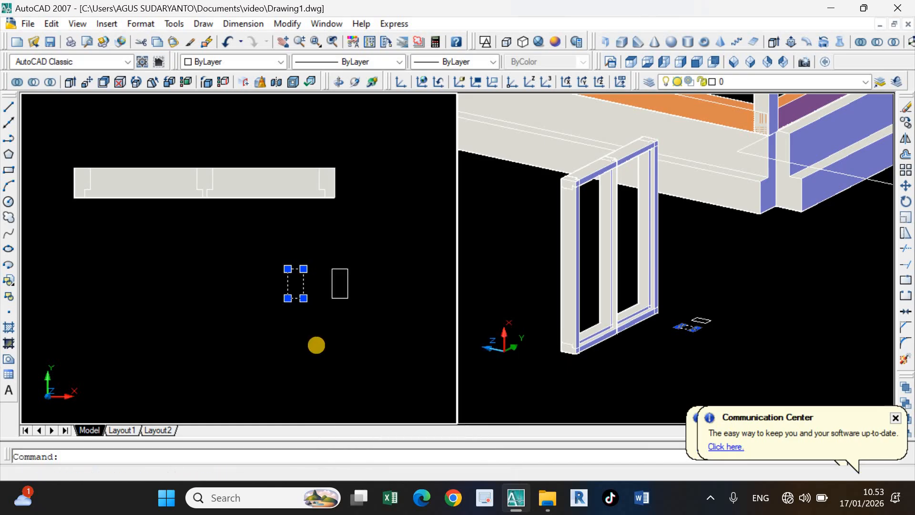
click(316, 345)
Extrude the left one of the two rectangles to a height of 0.4.
click(312, 283)
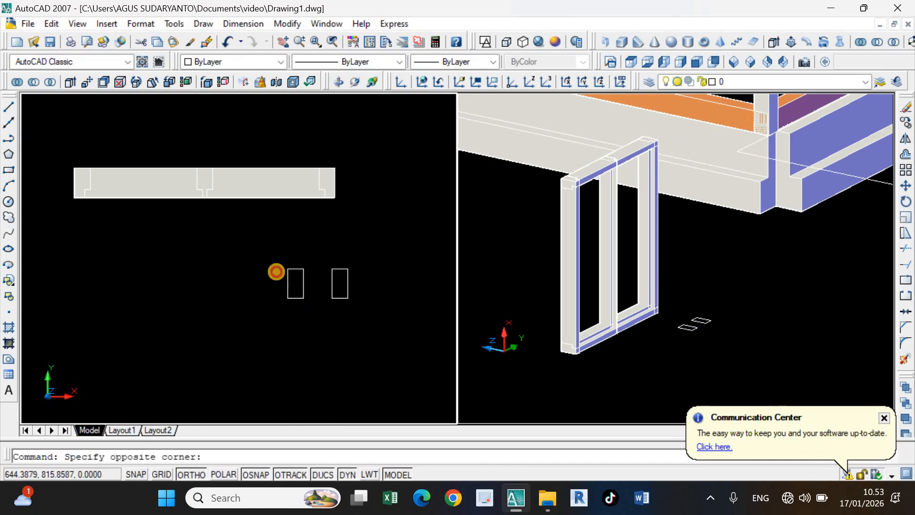
click(277, 275)
text(ex)
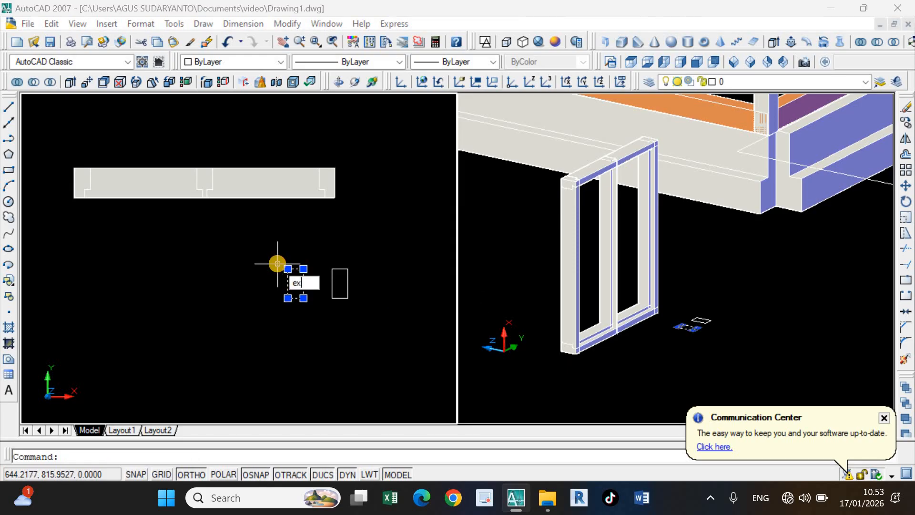
text(t)
key(Return)
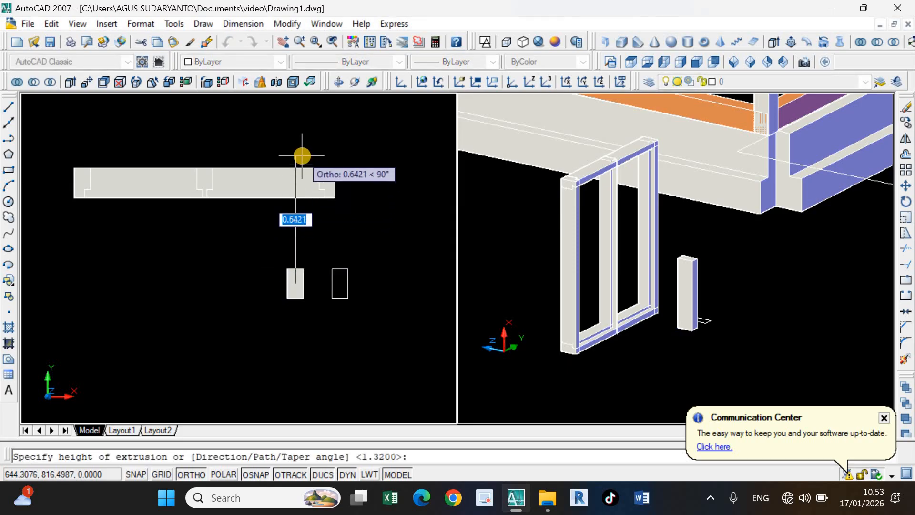
text(0)
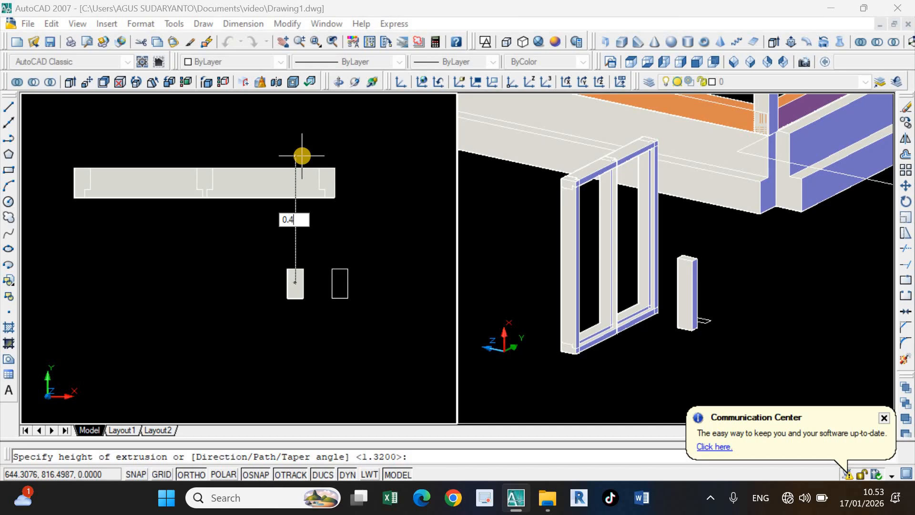
text(.4)
key(Return)
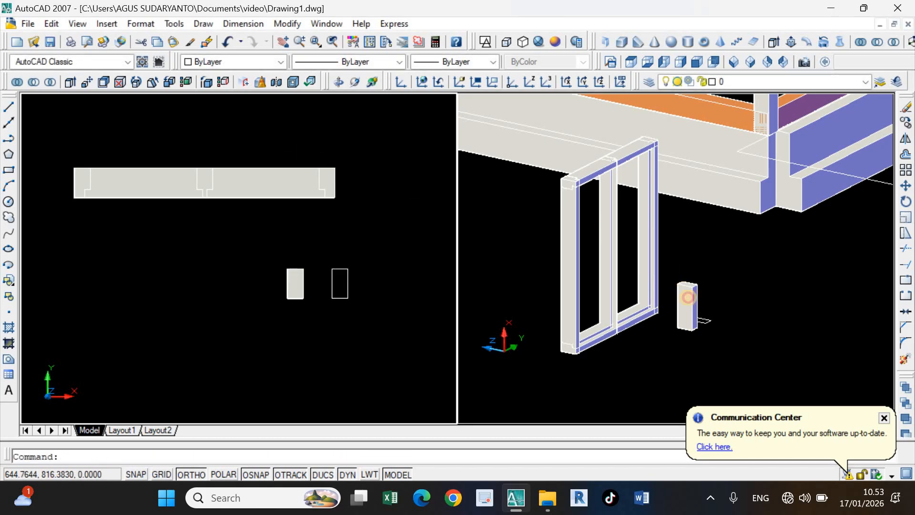
Move the 0.4-high block by its lower front corner onto the upper front corner of the window frame's near end post.
click(688, 298)
click(694, 292)
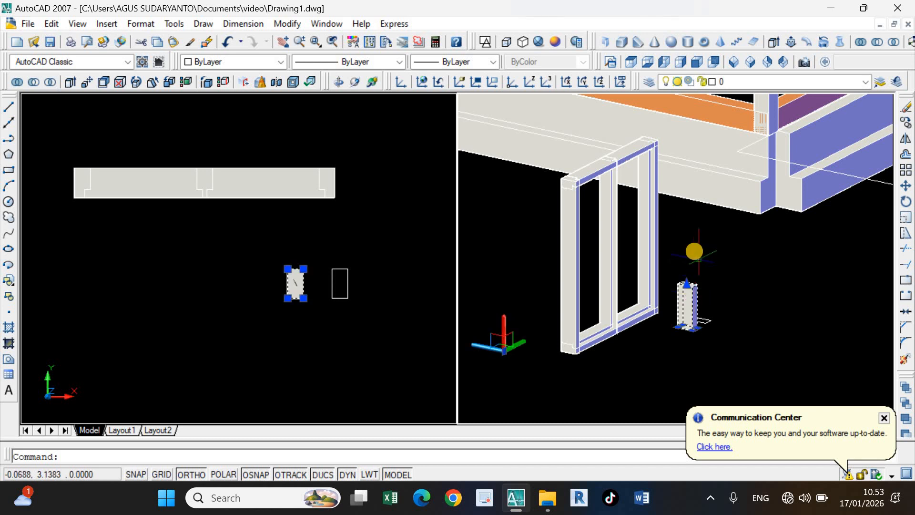
right_click(691, 244)
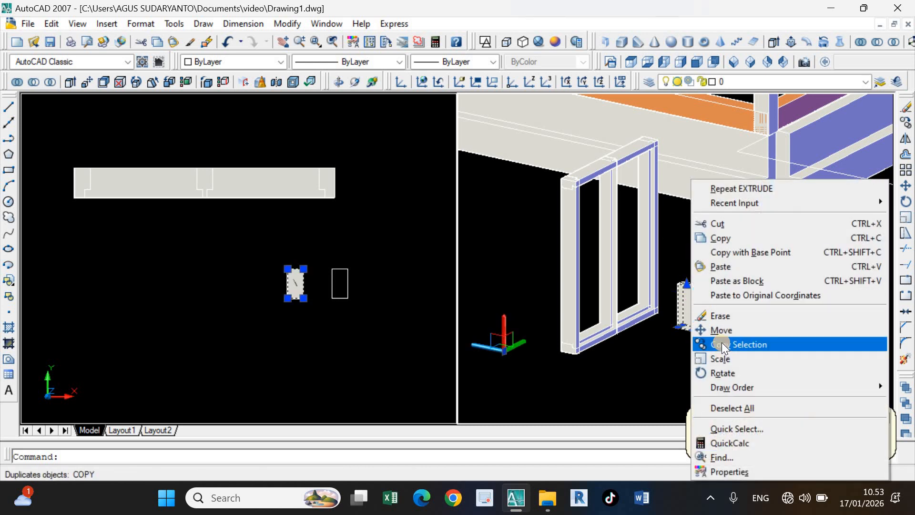
click(720, 327)
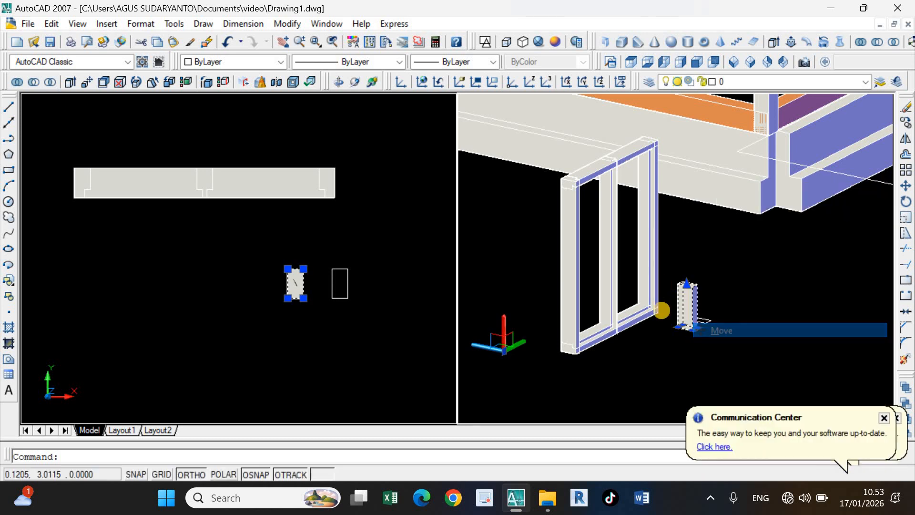
scroll(762, 358, up, 8)
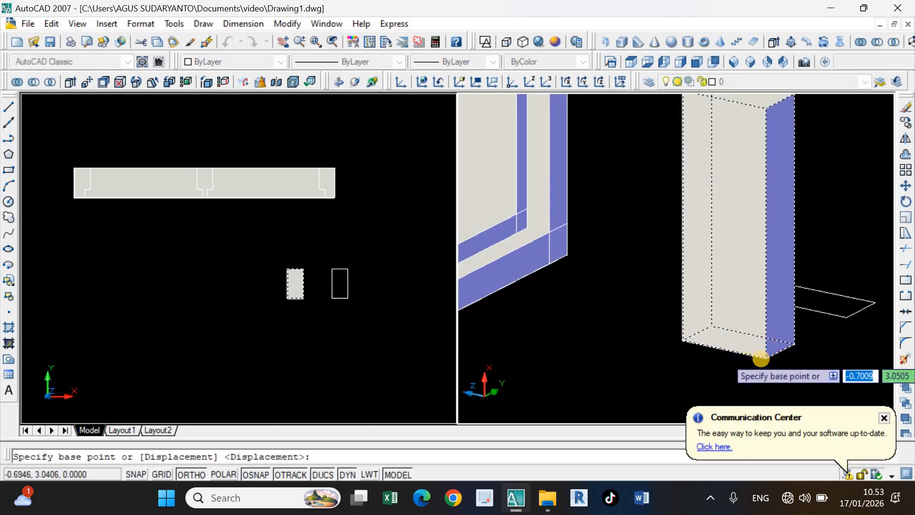
click(761, 359)
scroll(756, 347, down, 5)
scroll(742, 299, up, 8)
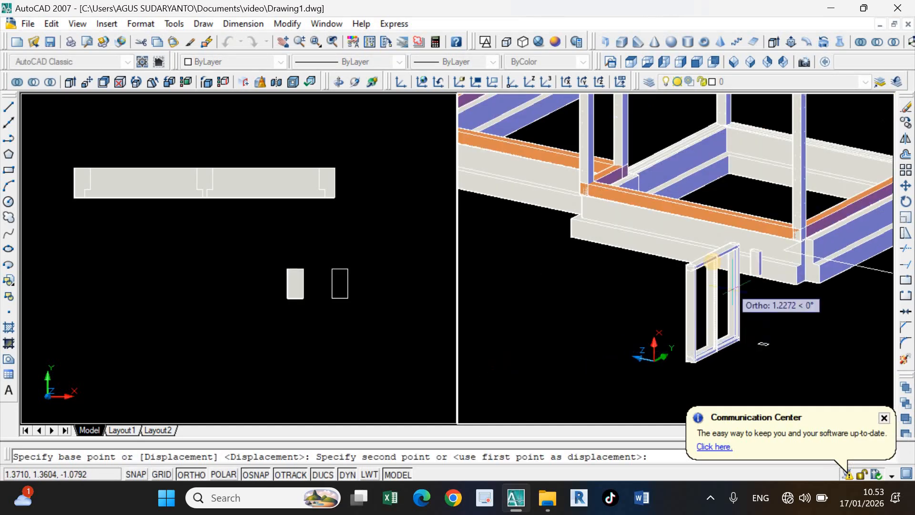
scroll(649, 276, up, 4)
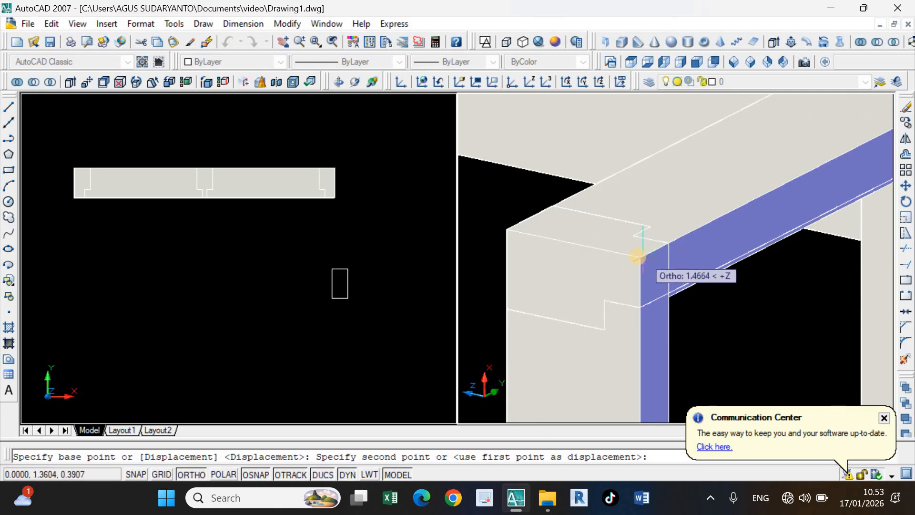
click(640, 258)
scroll(639, 300, down, 5)
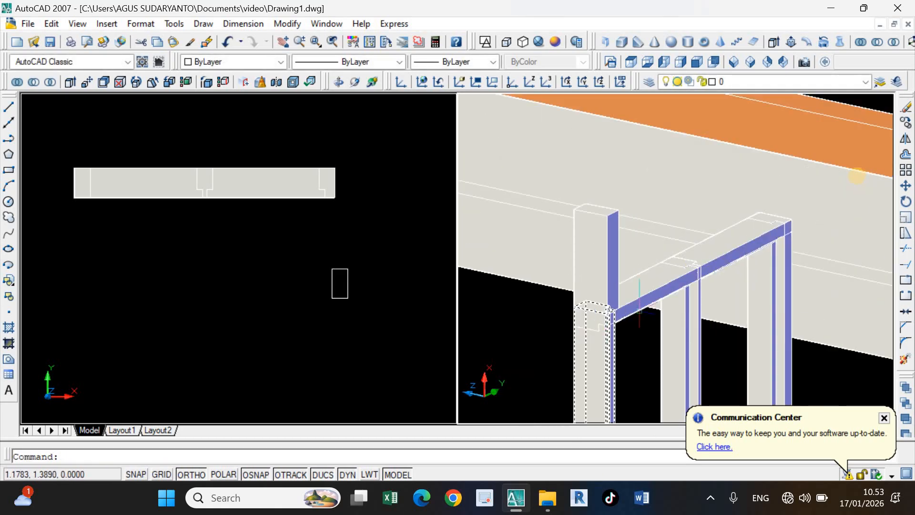
Mirror the short block to the frame's other end across a vertical plan line through the middle post's midpoint, keeping the source object.
click(128, 229)
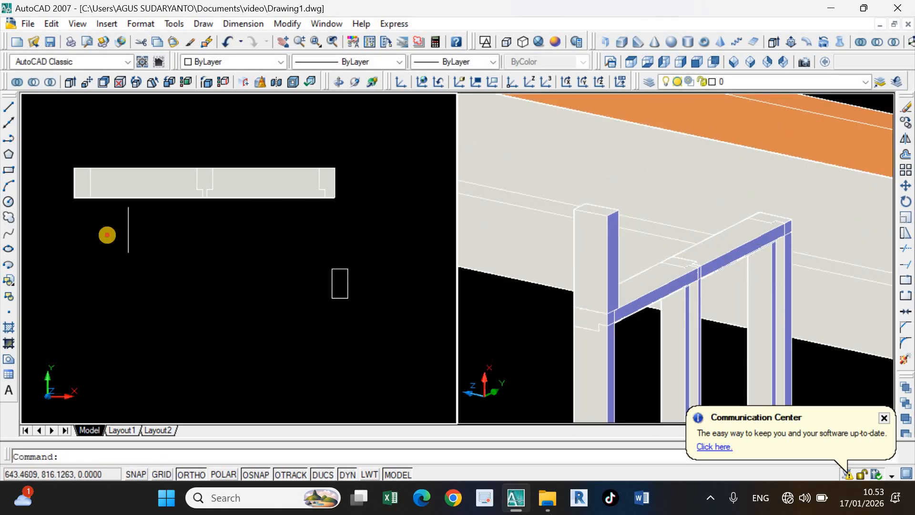
click(109, 233)
click(86, 193)
click(90, 190)
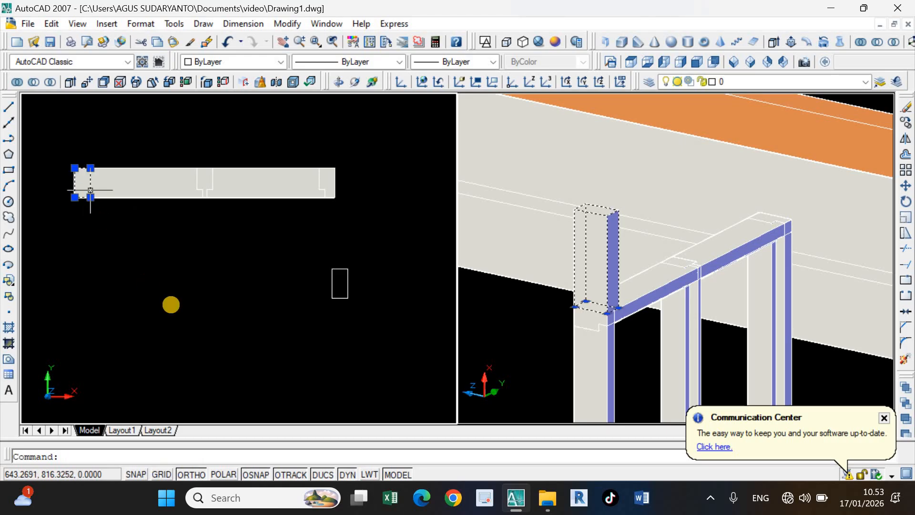
text(m)
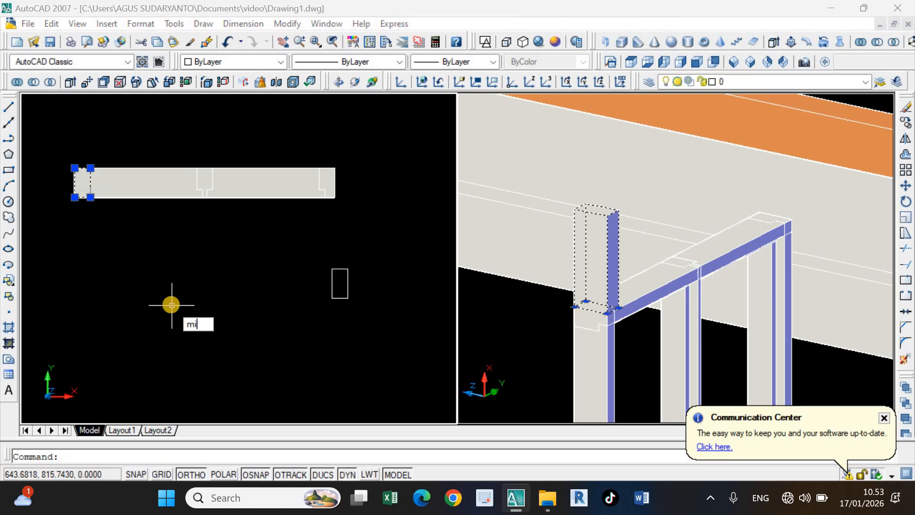
text(i)
key(Return)
click(205, 167)
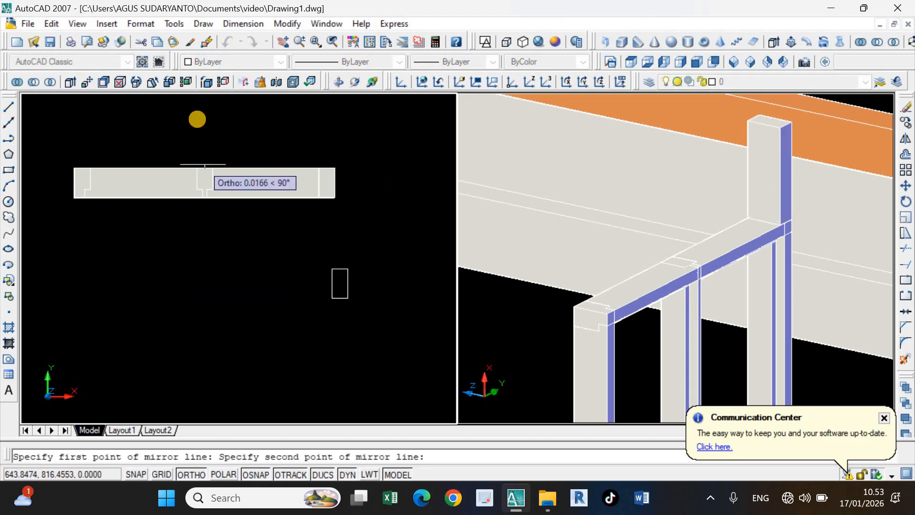
click(197, 118)
key(Return)
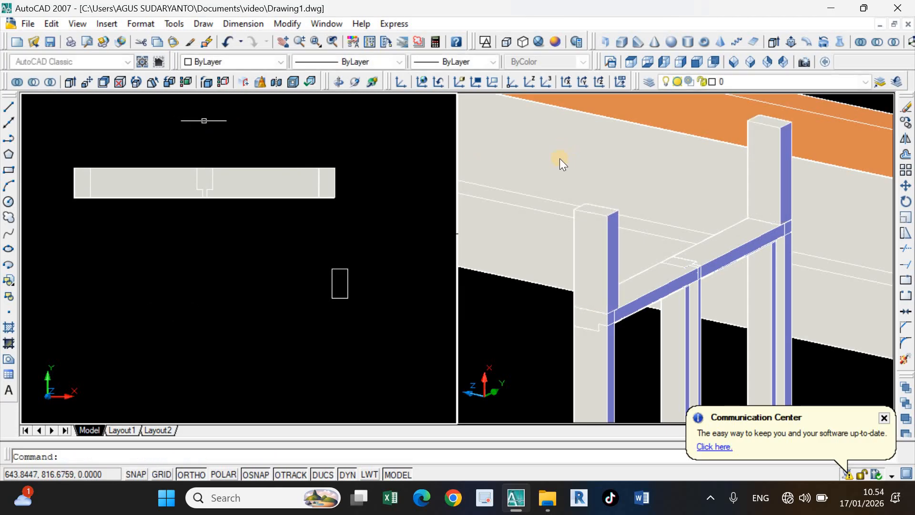
Extrude the remaining plain rectangle to a height of 1.32.
click(357, 295)
click(351, 294)
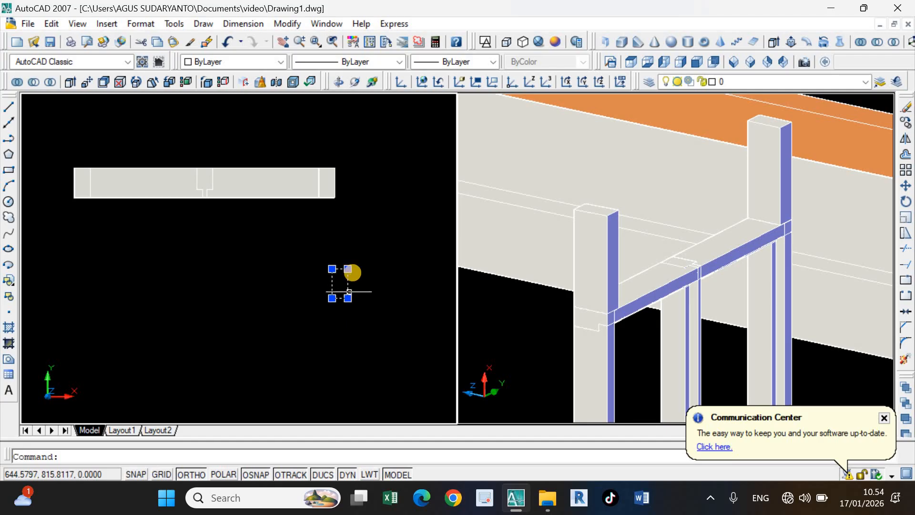
text(e)
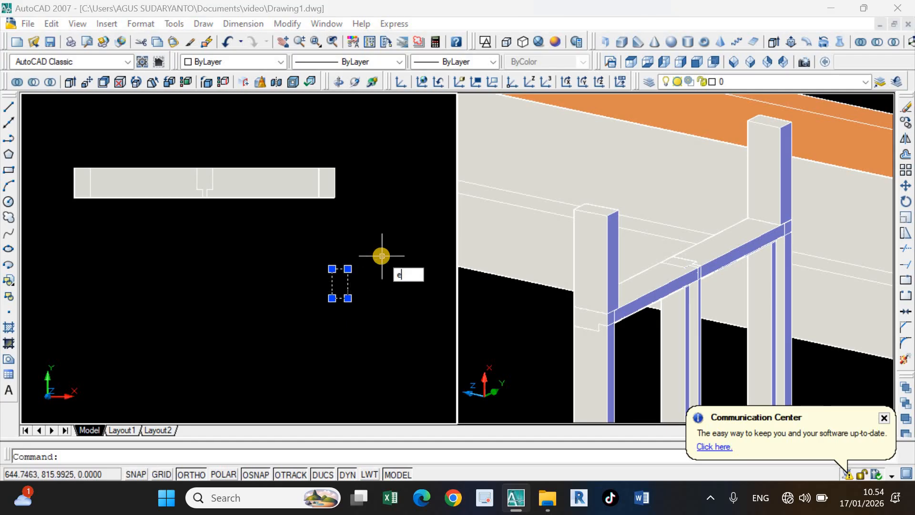
text(xt)
key(Return)
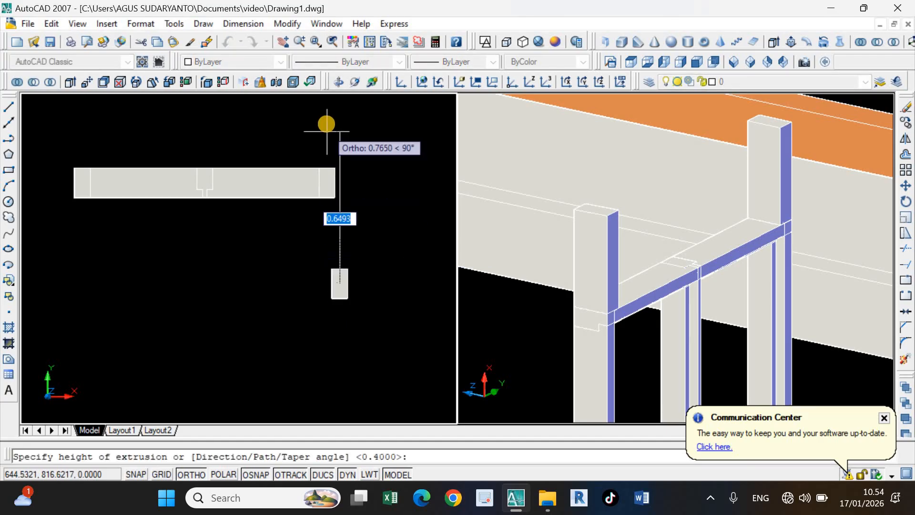
text(1)
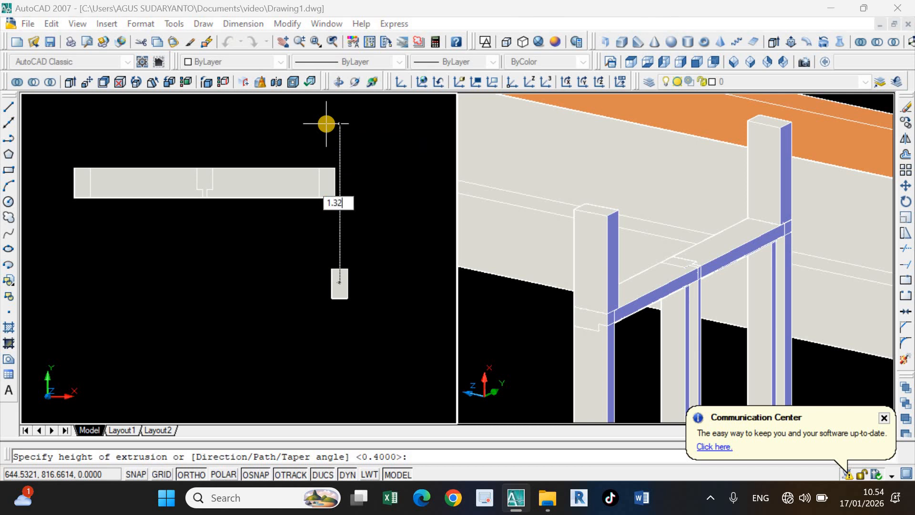
text(.32)
key(Return)
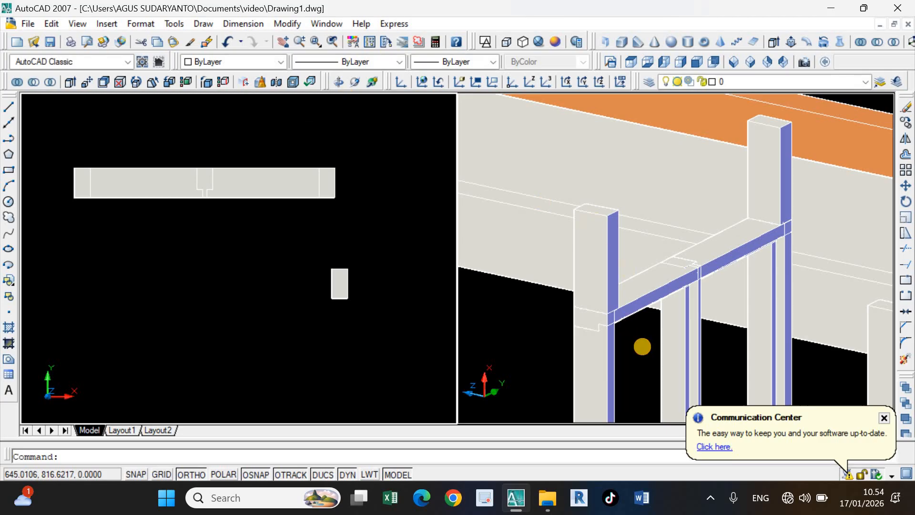
Rotate the 1.32-high post about its lower corner so that it lies horizontally, parallel to the window frame's width.
scroll(689, 375, down, 3)
scroll(683, 367, up, 5)
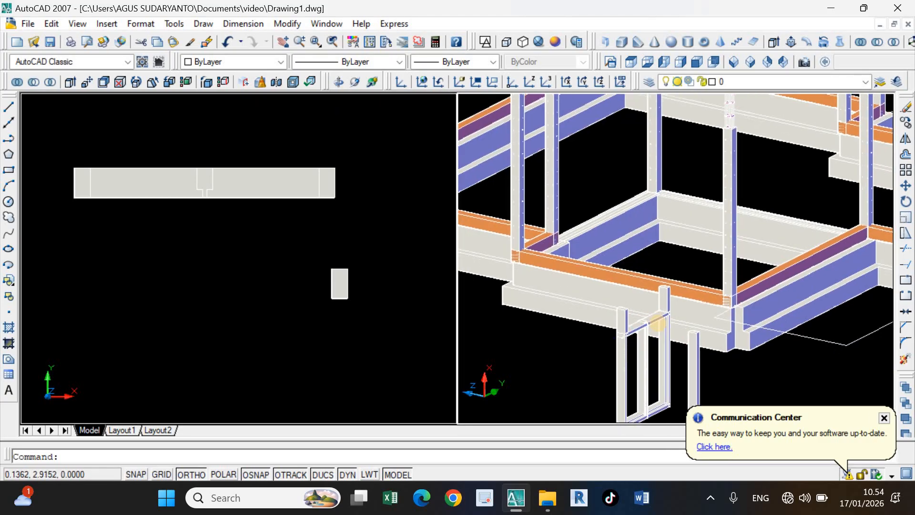
click(673, 317)
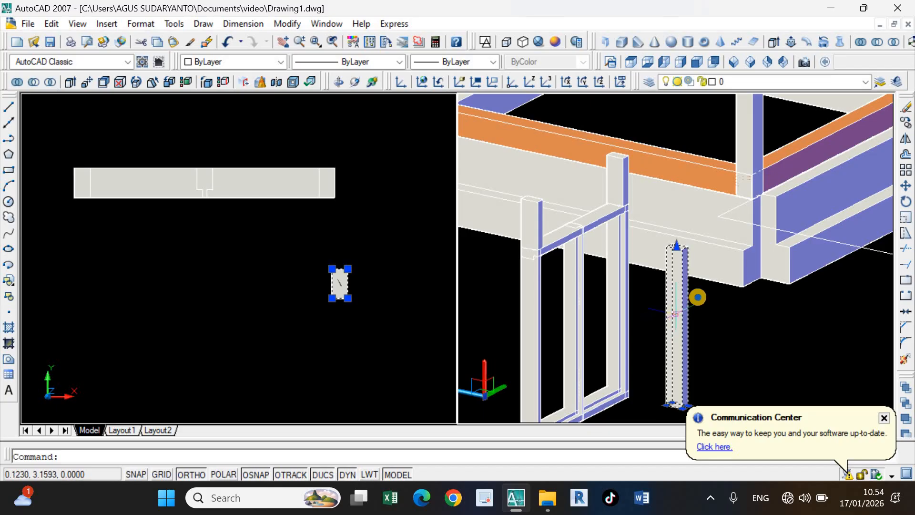
right_click(714, 316)
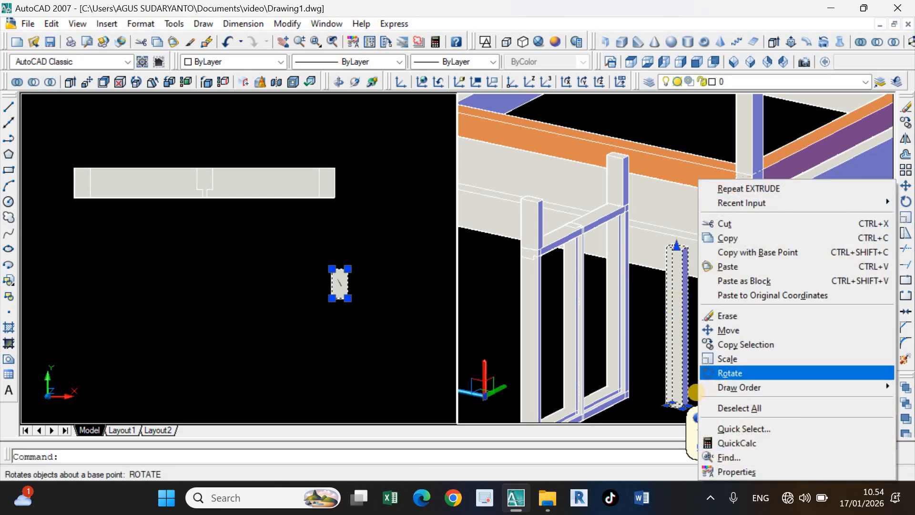
click(736, 372)
scroll(658, 292, down, 3)
scroll(639, 305, up, 2)
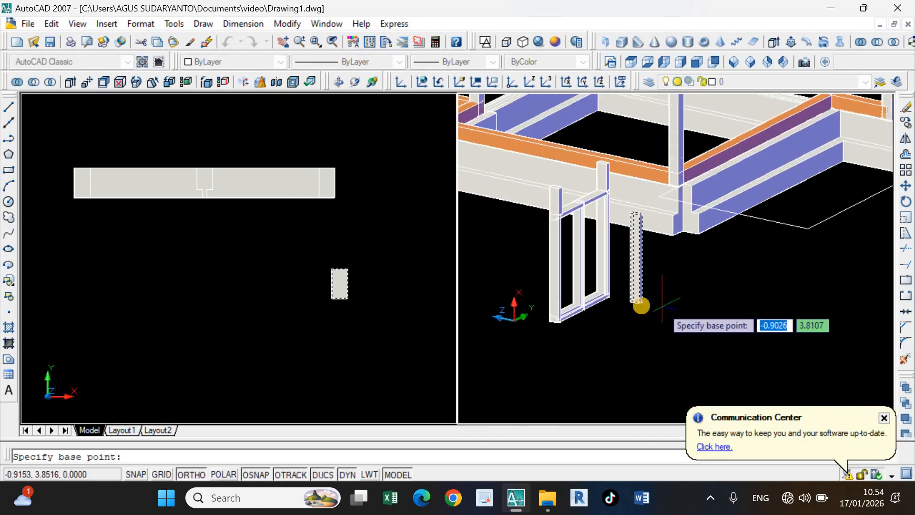
click(637, 297)
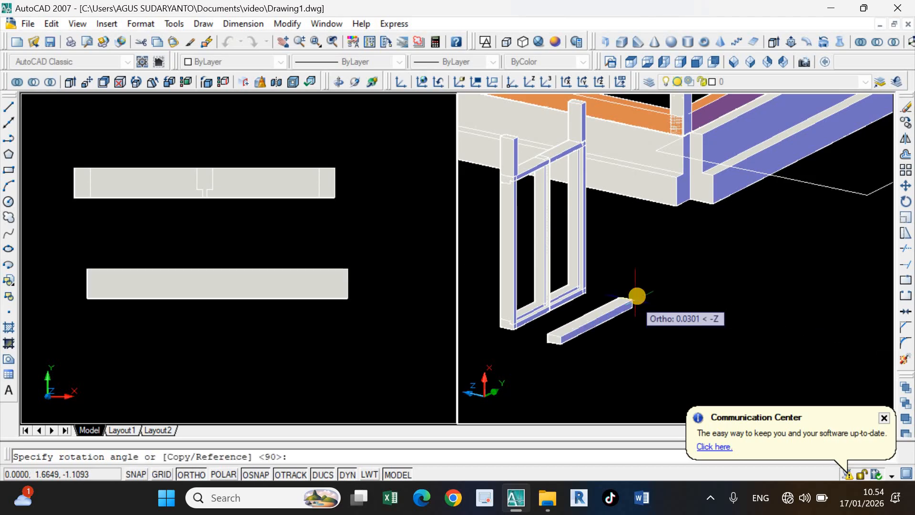
click(638, 242)
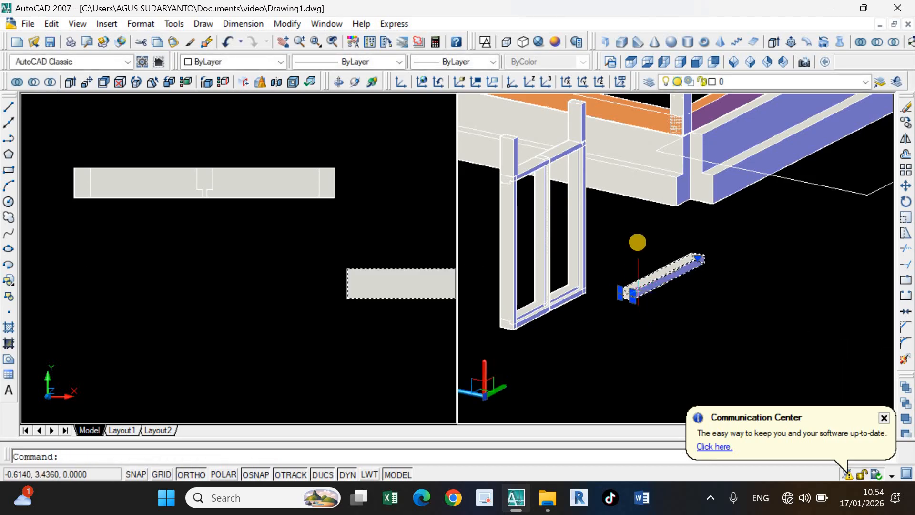
Move the horizontal bar by its near end's lower front corner onto the upper front corner of the near short block, spanning both blocks.
right_click(656, 293)
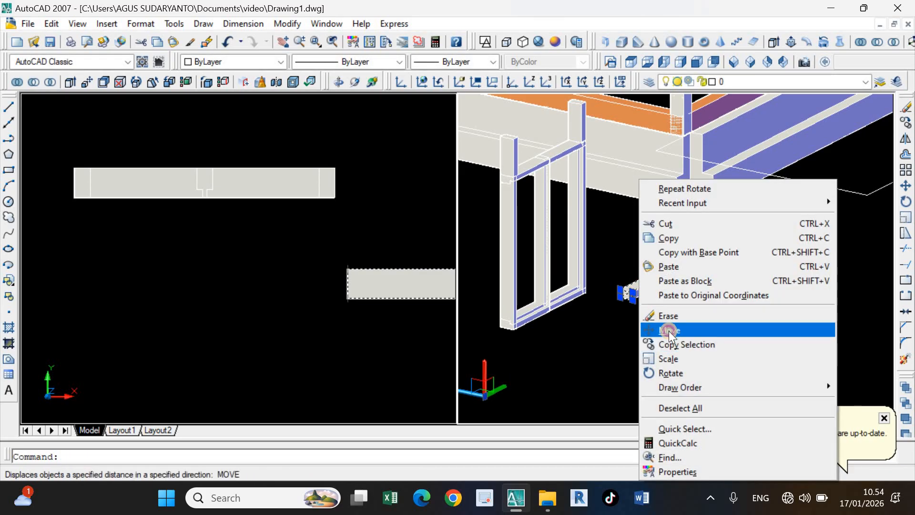
click(649, 329)
click(648, 329)
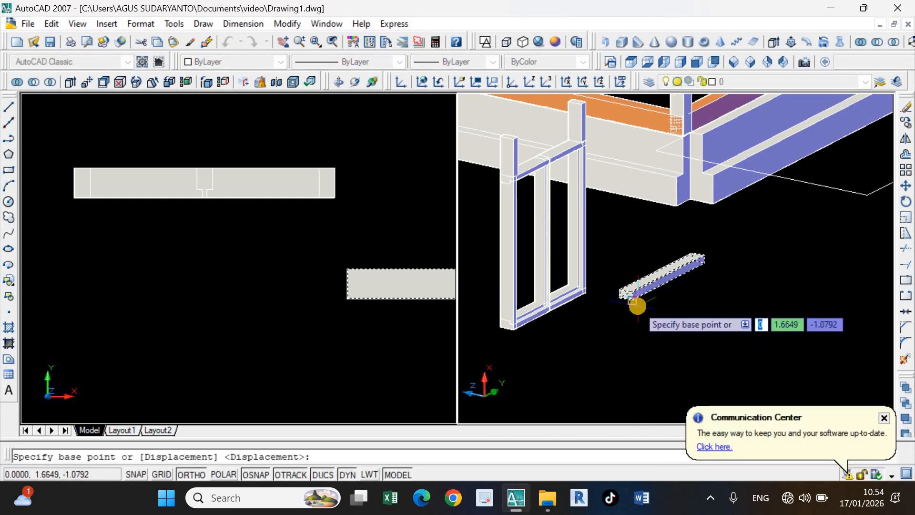
scroll(637, 306, up, 6)
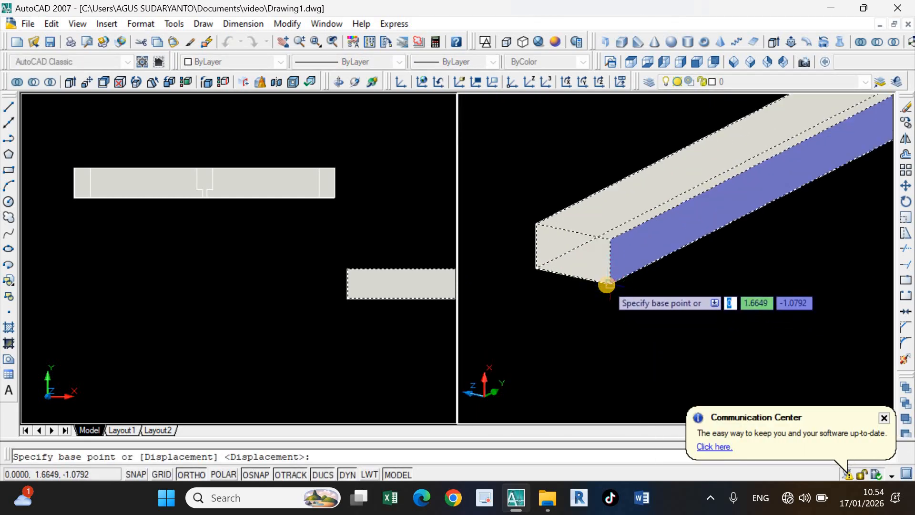
click(607, 285)
scroll(619, 306, down, 5)
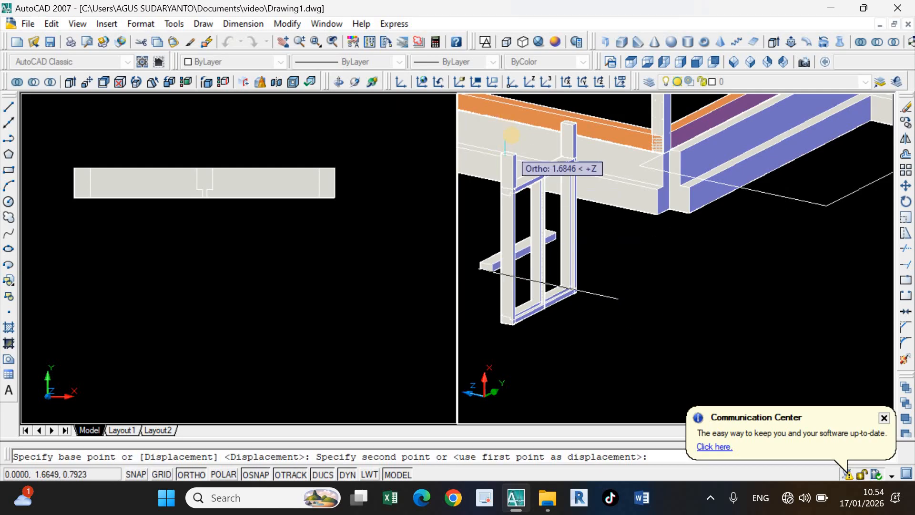
scroll(511, 136, up, 4)
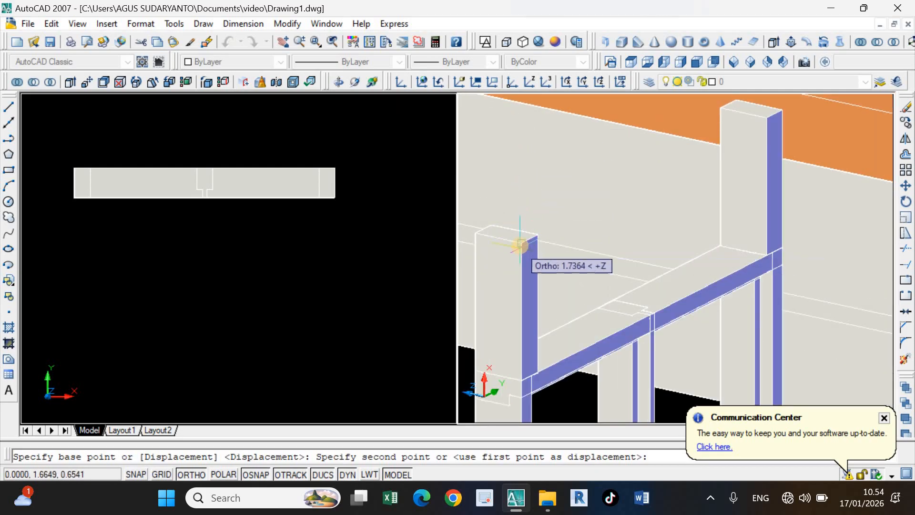
click(521, 242)
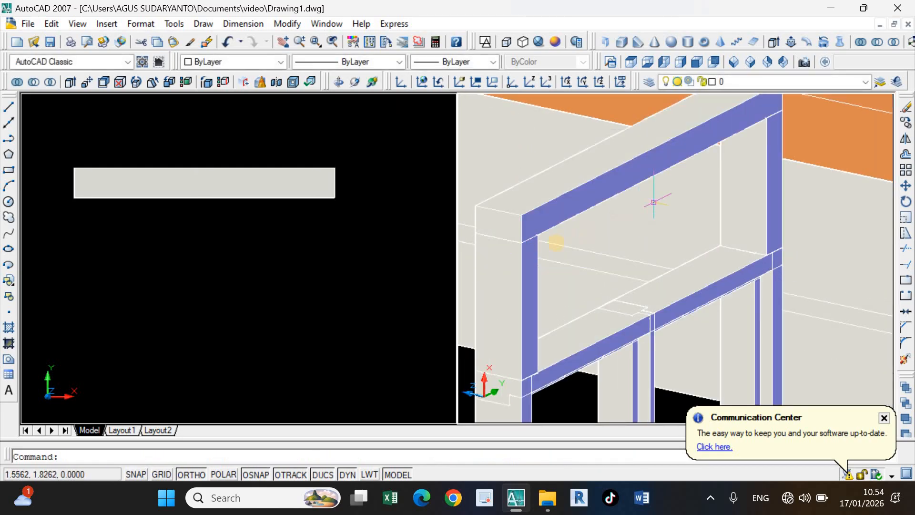
scroll(446, 278, down, 4)
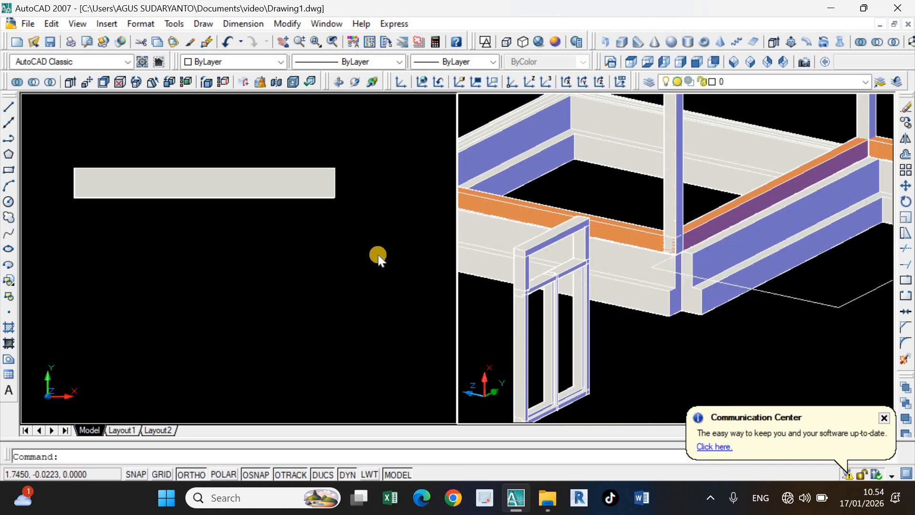
middle_drag(595, 190, 689, 147)
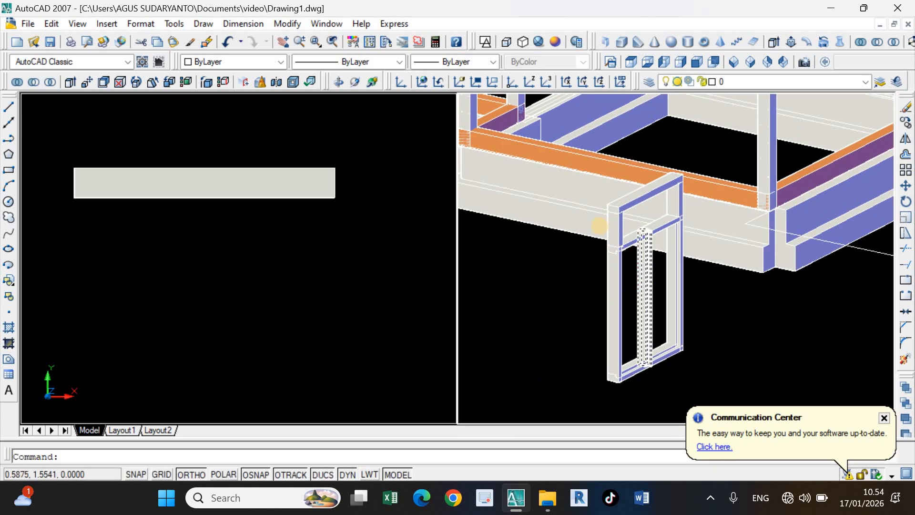
scroll(638, 294, up, 2)
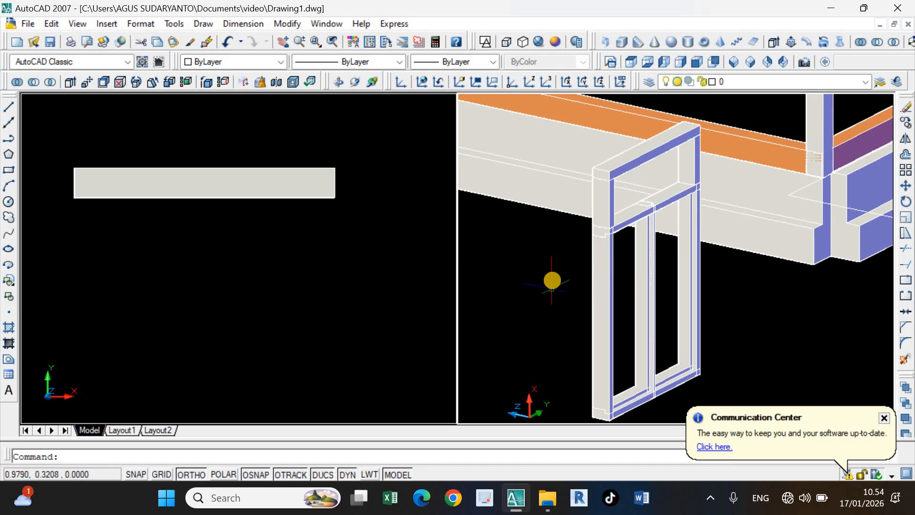
scroll(565, 279, down, 2)
middle_drag(572, 278, 624, 270)
click(552, 267)
key(Escape)
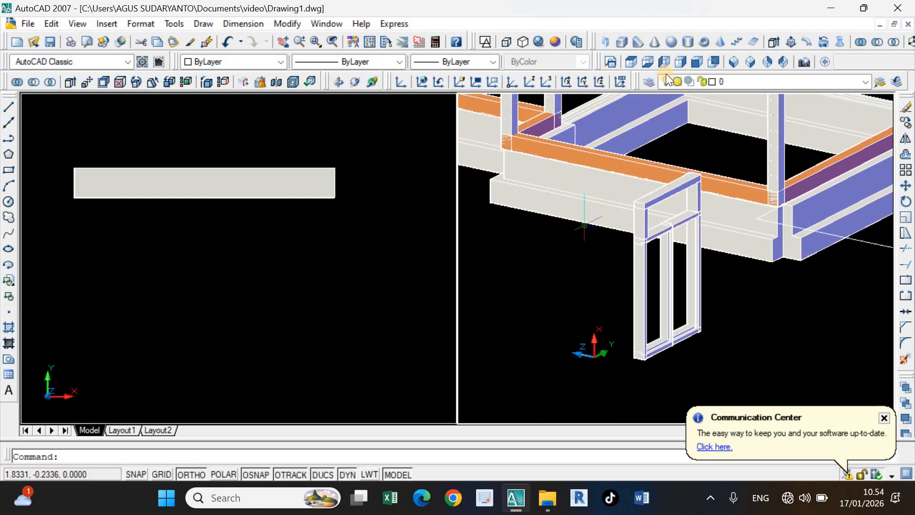
Switch the model viewport to the front view with the whole window frame in sight.
click(696, 63)
middle_drag(559, 295, 684, 269)
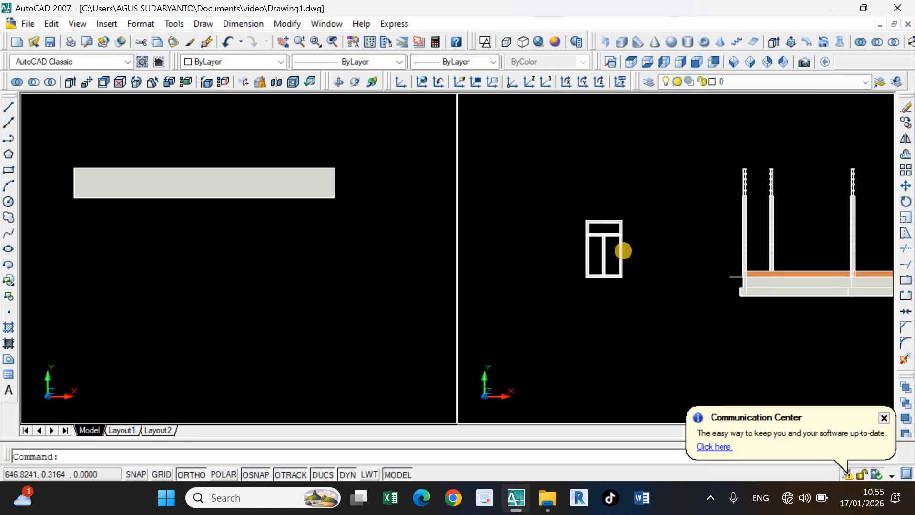
scroll(625, 250, up, 8)
scroll(761, 260, down, 6)
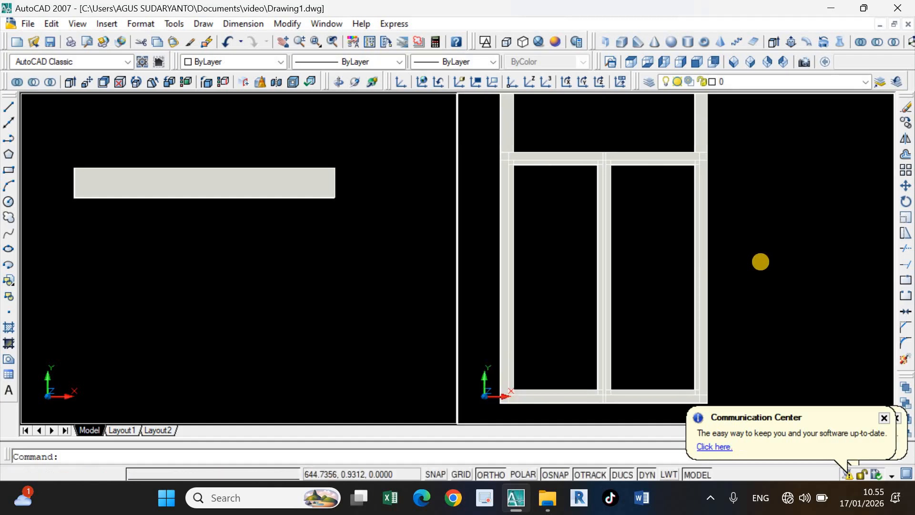
scroll(756, 258, up, 2)
middle_drag(766, 209, 764, 209)
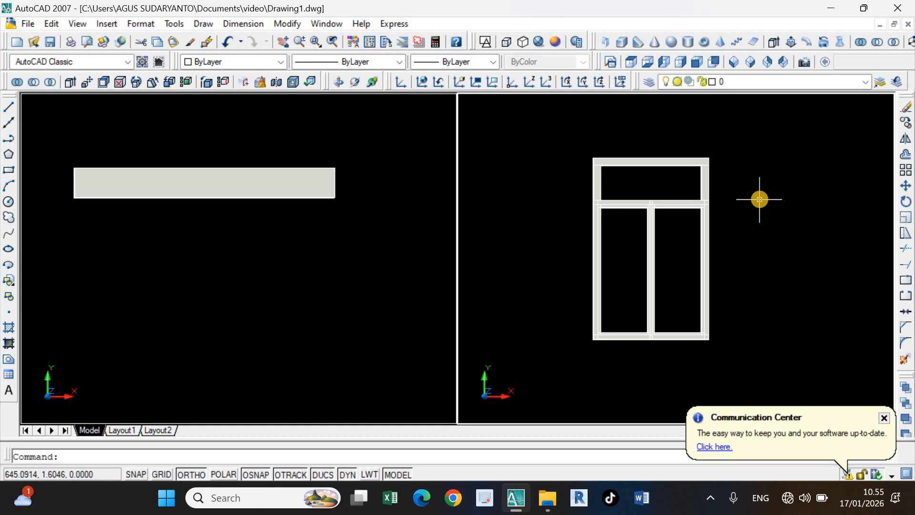
Union all the window frame members, including the transom and central mullion, into one solid.
text(uni)
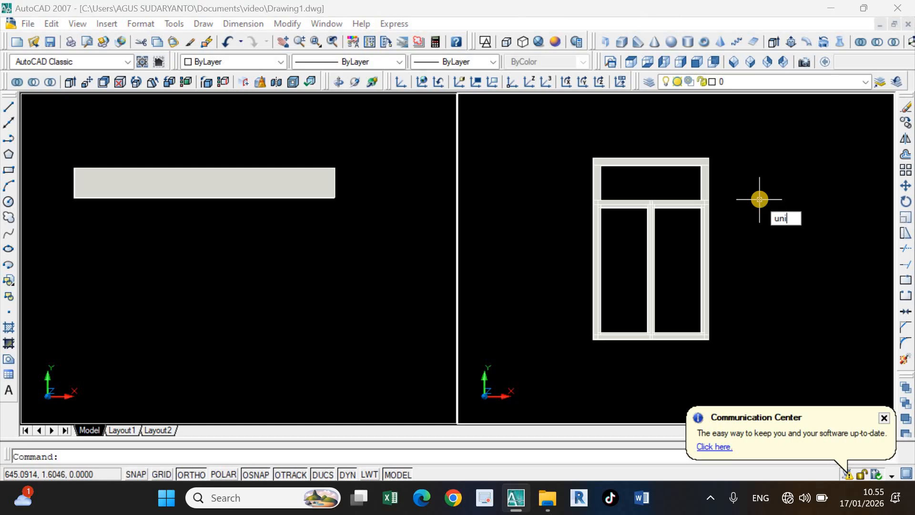
key(Return)
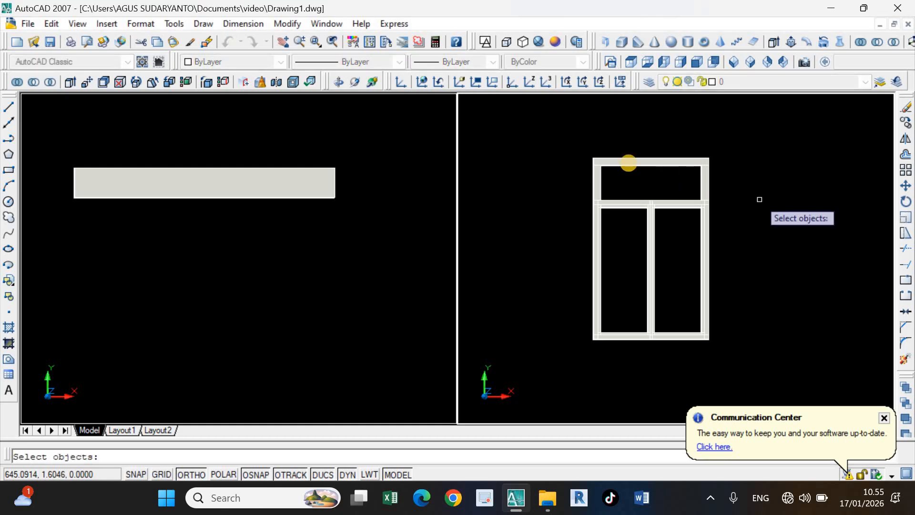
click(586, 140)
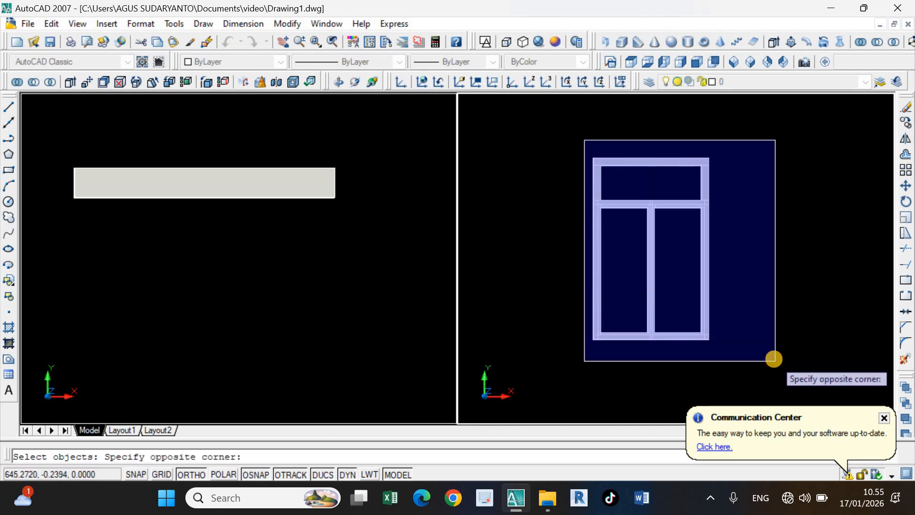
click(774, 358)
key(Return)
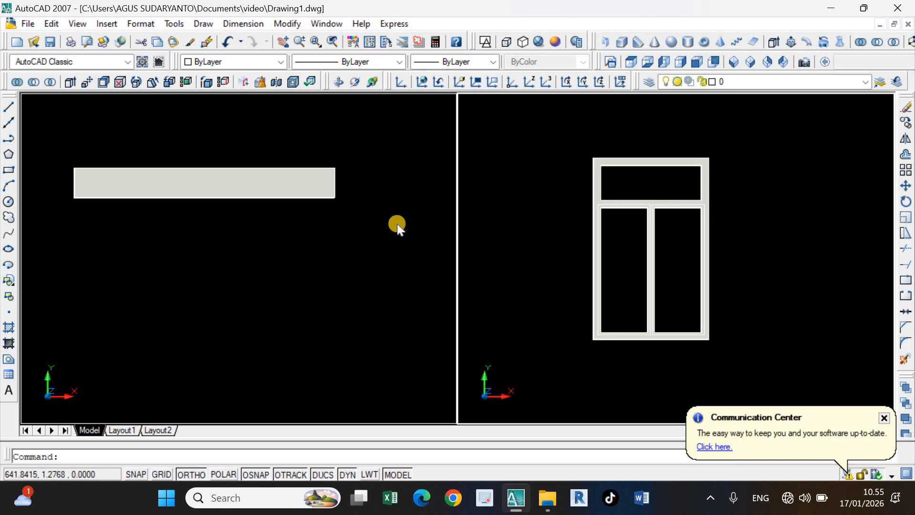
click(356, 234)
click(357, 236)
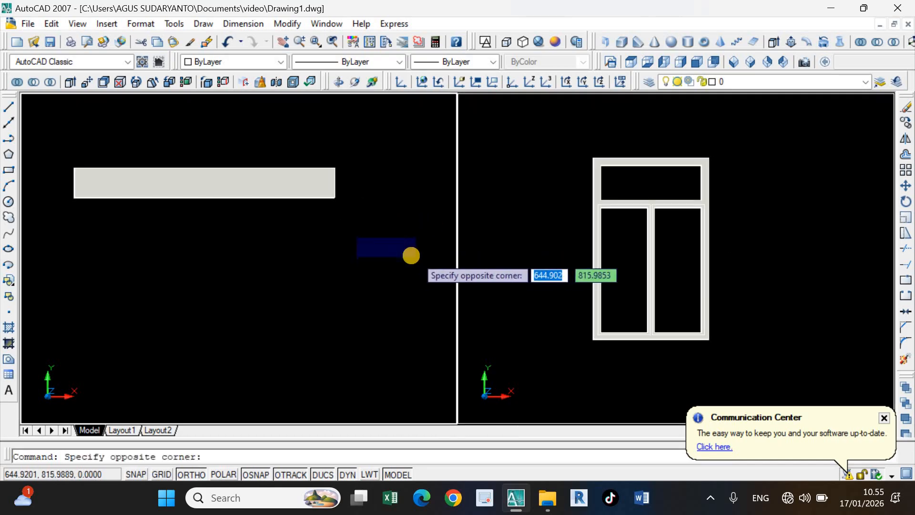
click(411, 256)
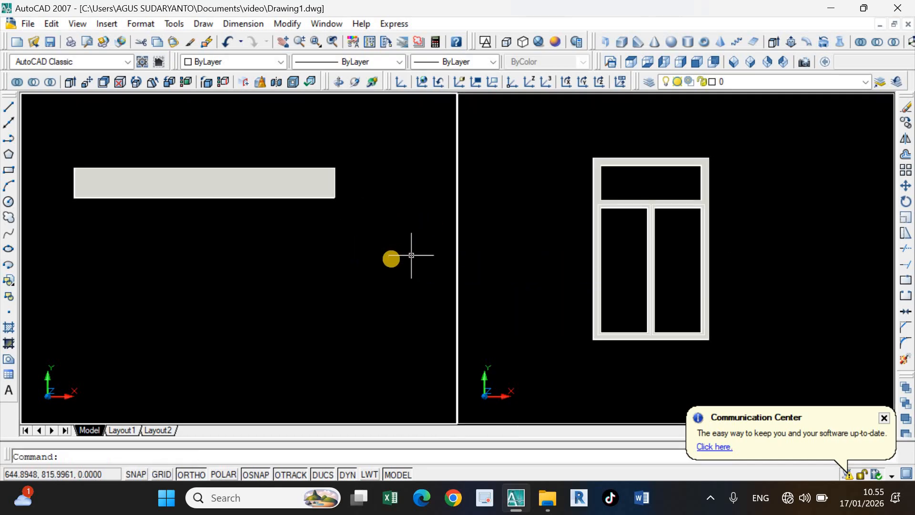
scroll(684, 240, up, 3)
scroll(683, 241, down, 8)
scroll(684, 241, up, 3)
scroll(684, 241, down, 4)
click(681, 241)
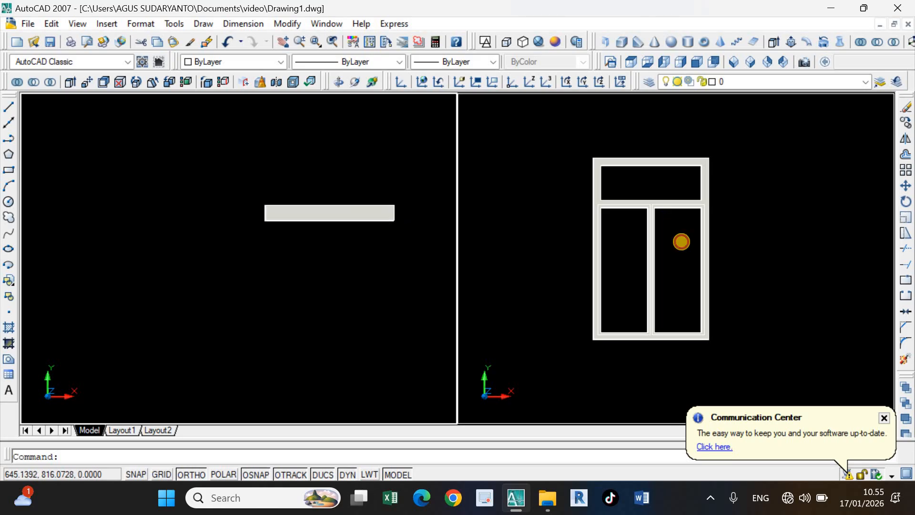
scroll(679, 241, up, 4)
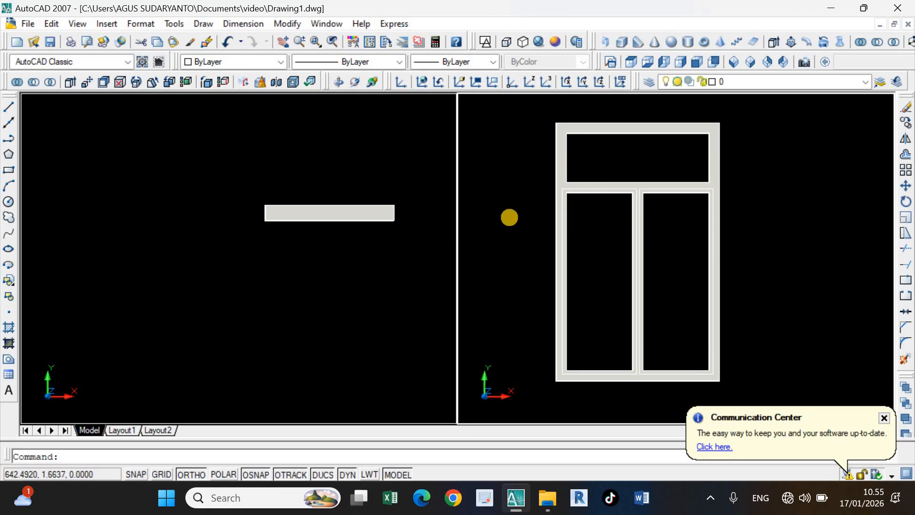
click(510, 219)
key(Escape)
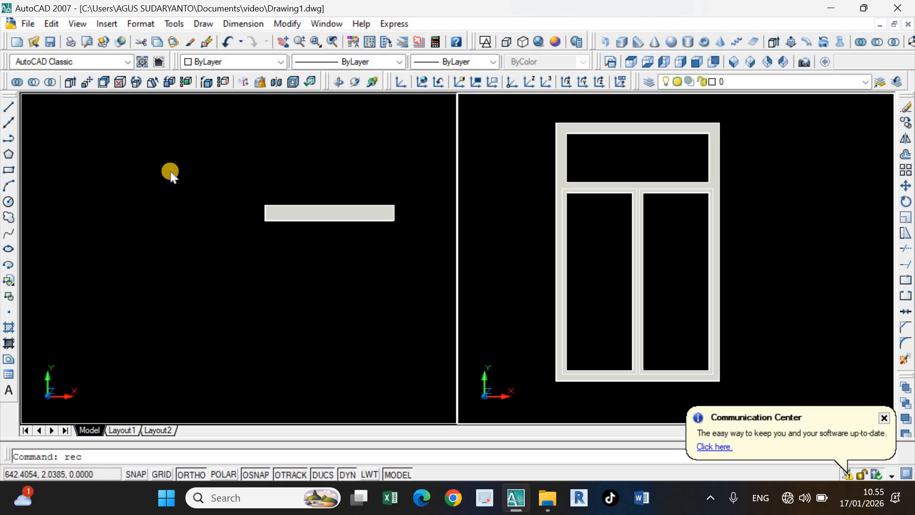
key(Return)
click(489, 246)
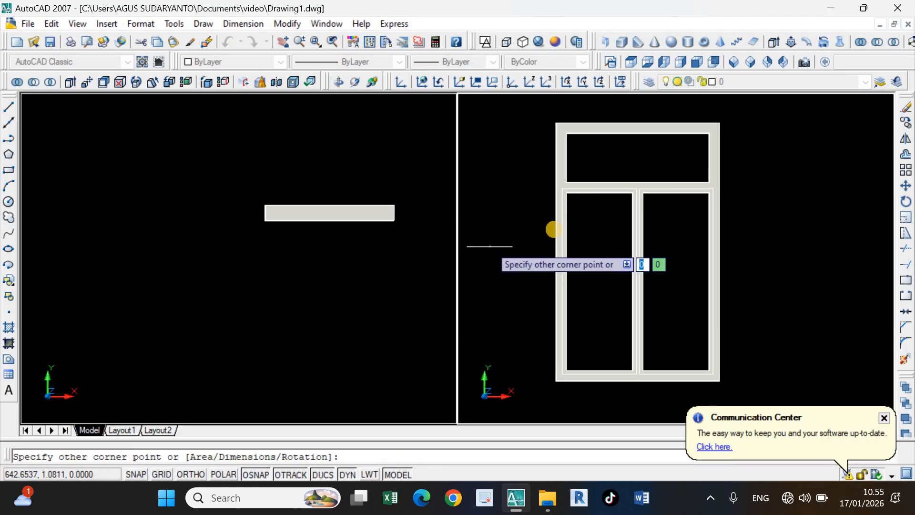
click(514, 267)
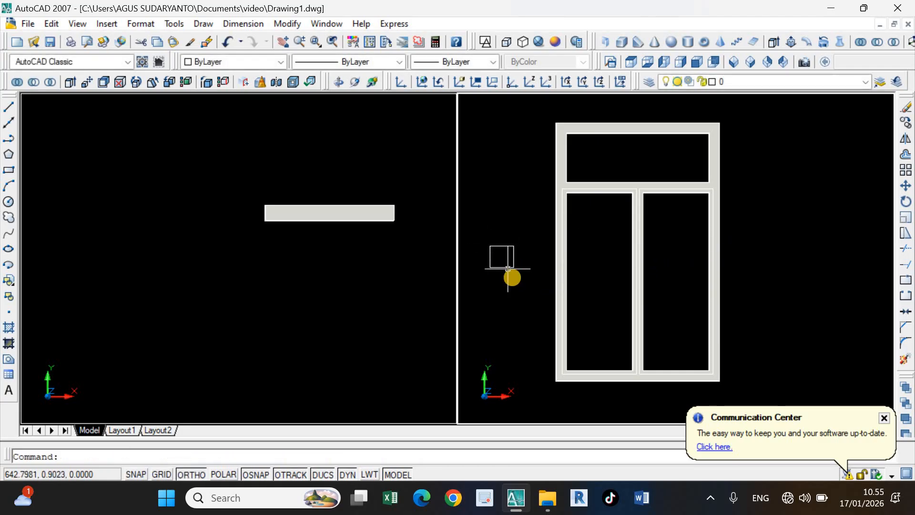
click(500, 247)
key(Delete)
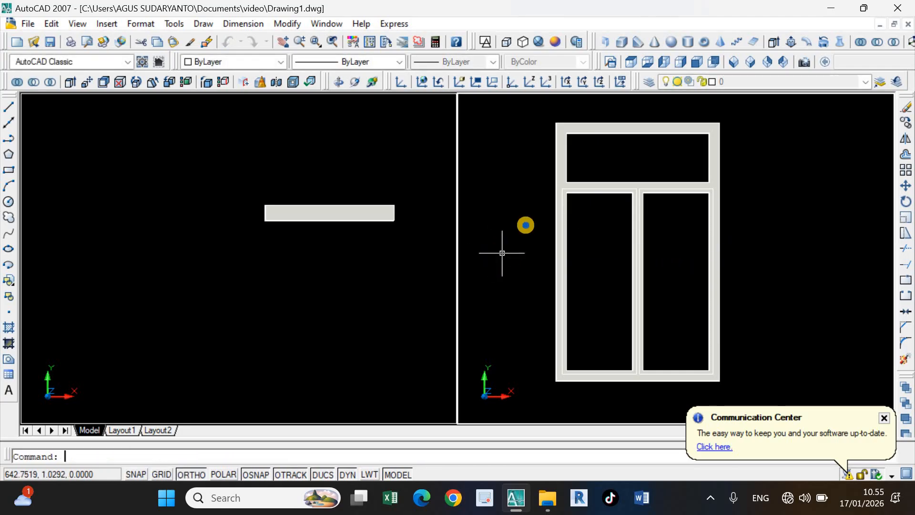
right_click(527, 226)
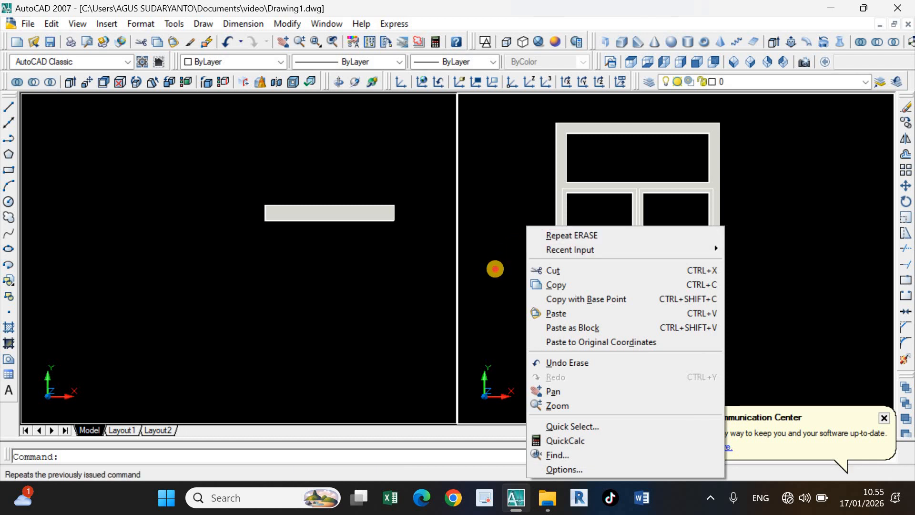
click(515, 270)
Draw a rectangle over the frame's lower-left opening, from its upper-left rebate corner to the lower rebate corner at the central mullion.
text(r)
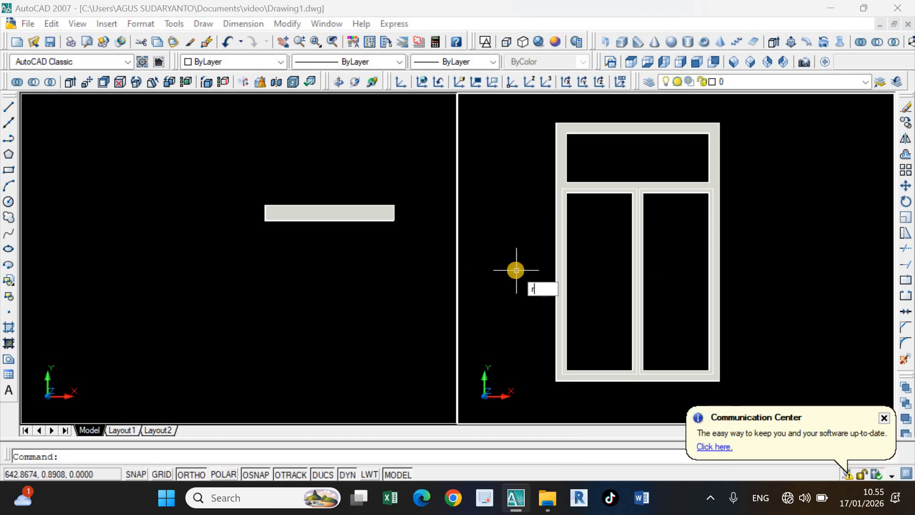
text(ec)
key(Return)
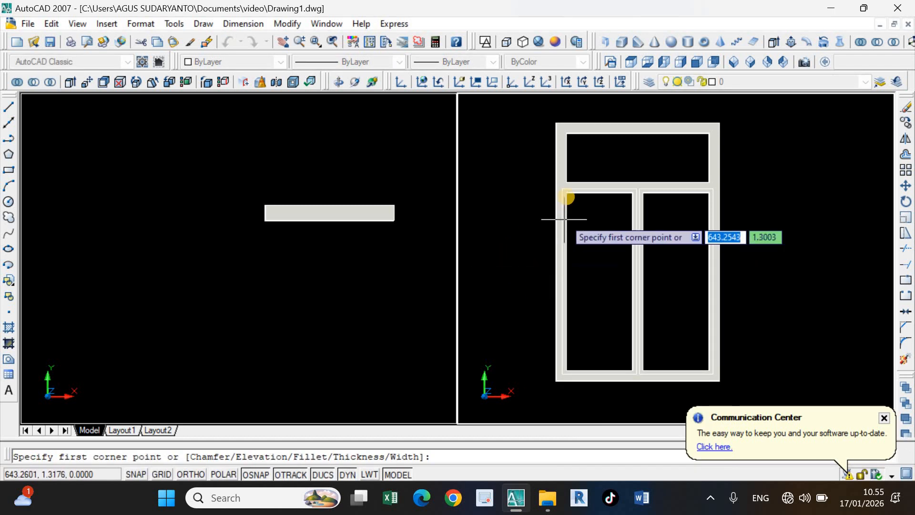
scroll(564, 194, up, 3)
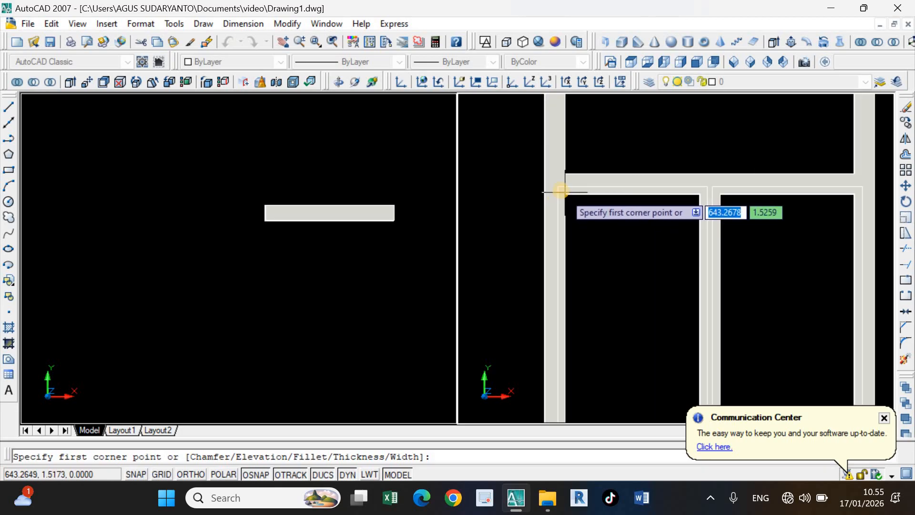
click(556, 189)
scroll(553, 189, down, 3)
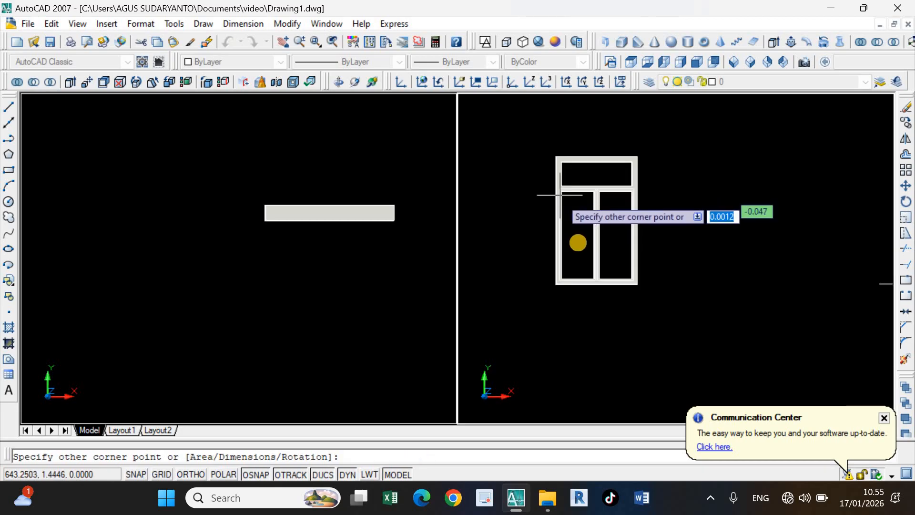
scroll(578, 242, up, 2)
scroll(601, 304, up, 4)
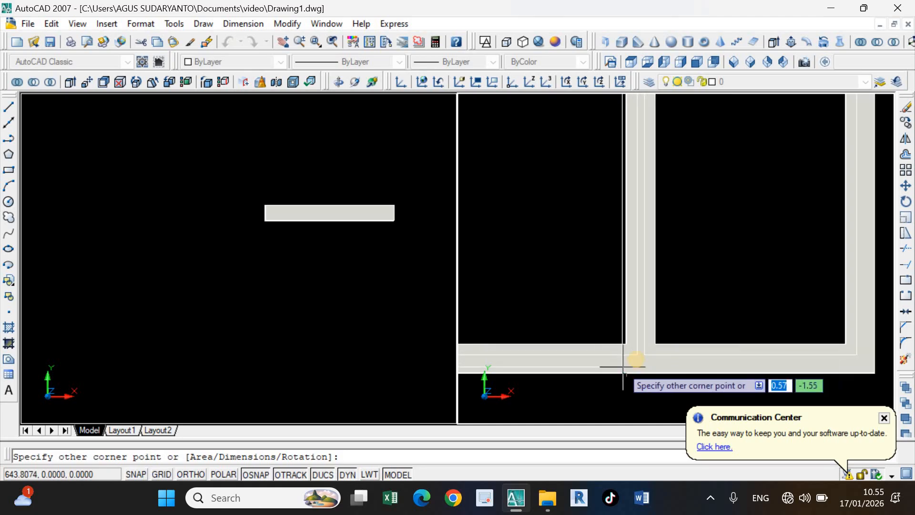
click(637, 355)
scroll(625, 358, down, 5)
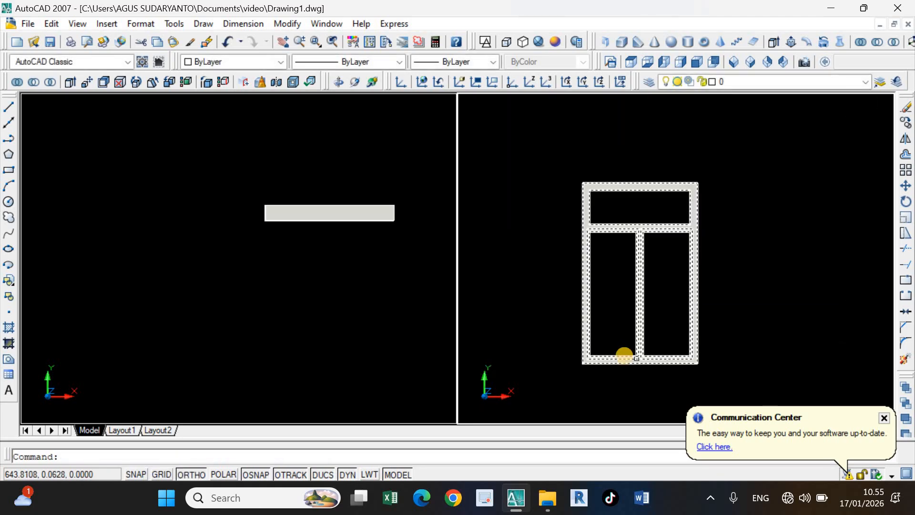
Move the new rectangle horizontally out of the window frame to the empty space on its left.
click(623, 359)
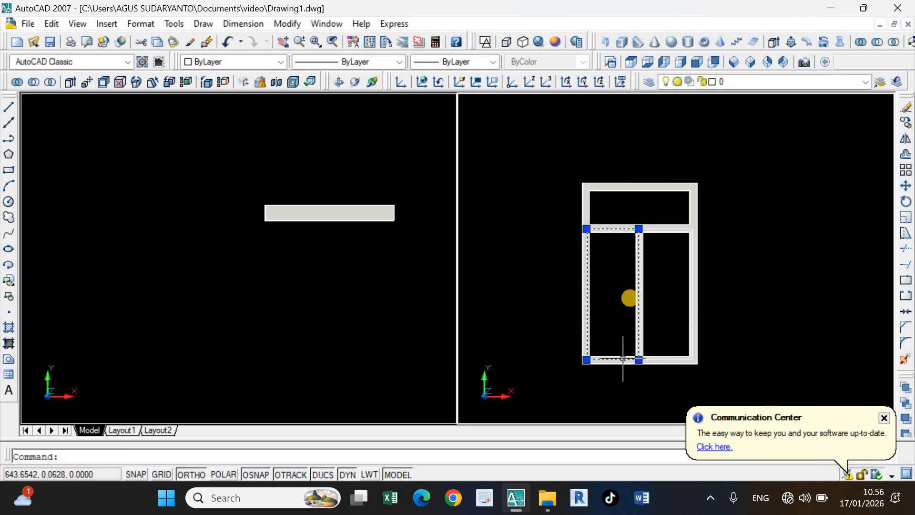
scroll(631, 298, down, 3)
right_click(629, 316)
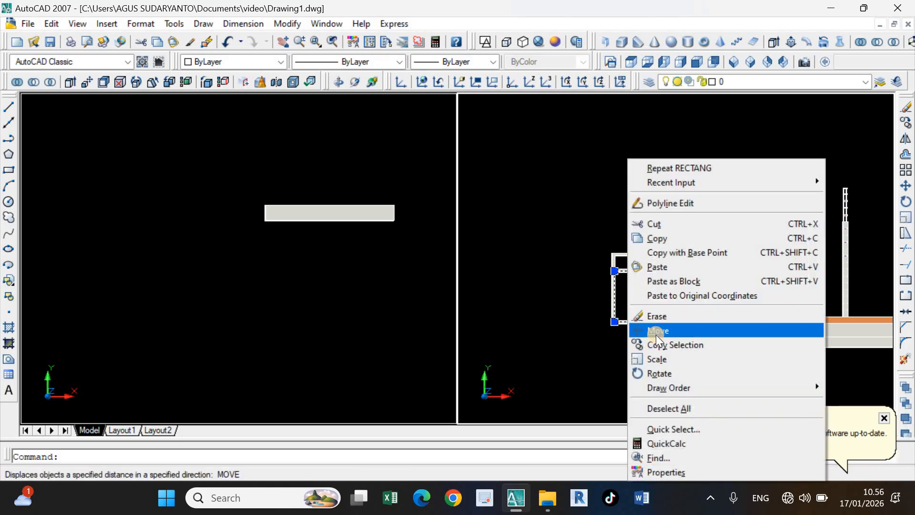
click(660, 331)
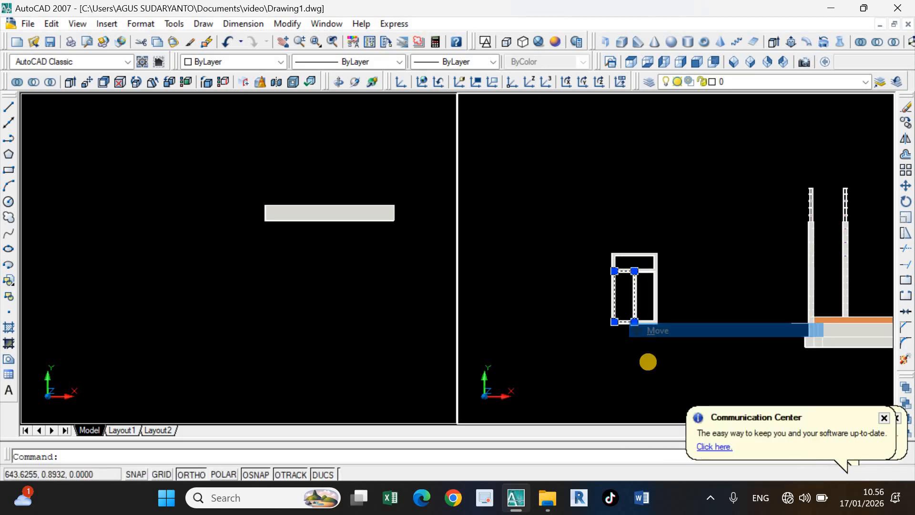
click(636, 361)
click(599, 358)
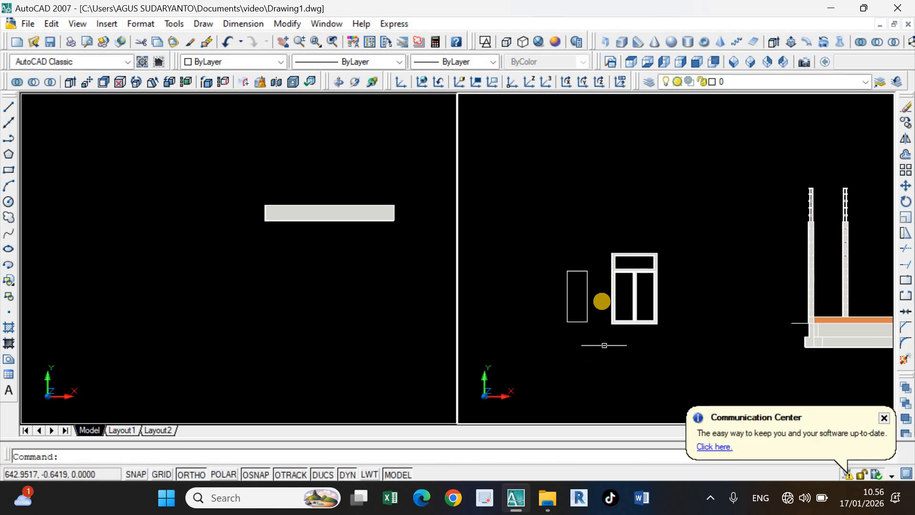
Offset the separate sash rectangle inward by 0.11.
scroll(603, 302, up, 3)
scroll(623, 278, down, 1)
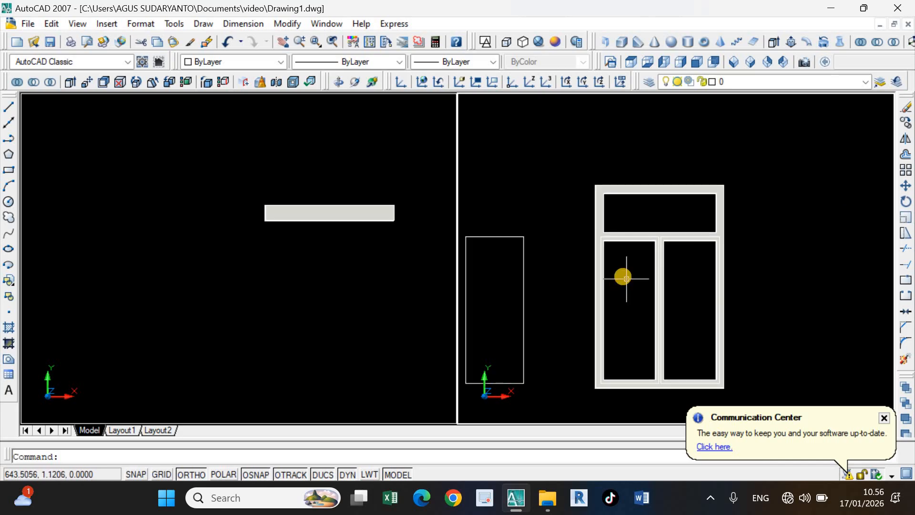
scroll(623, 278, up, 1)
scroll(630, 277, up, 2)
middle_drag(602, 285, 660, 251)
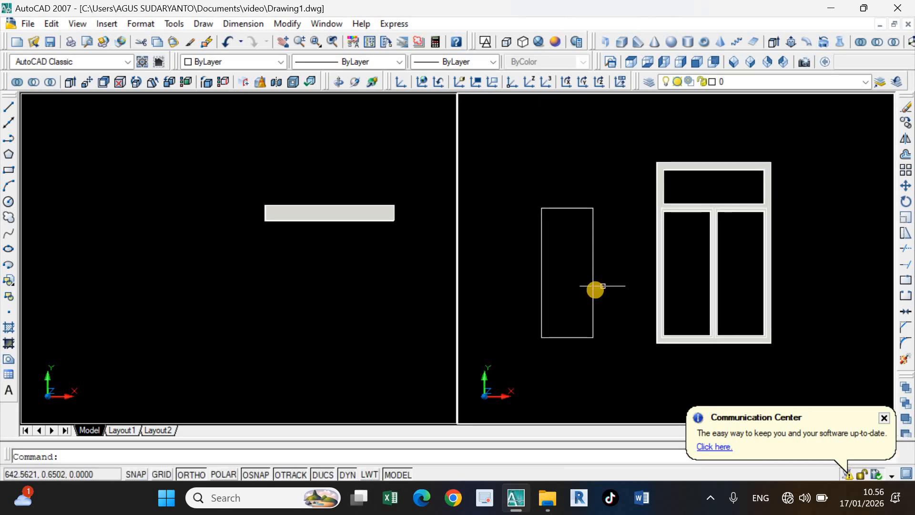
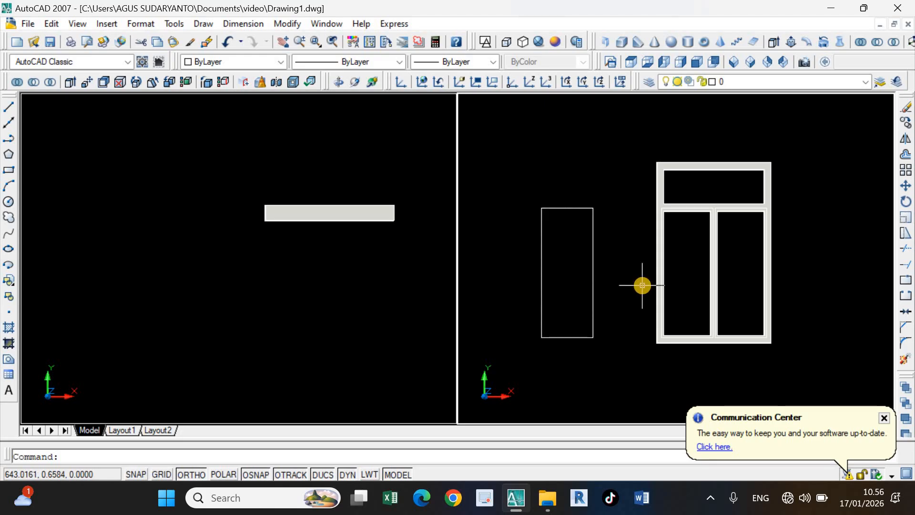
text(o)
key(Return)
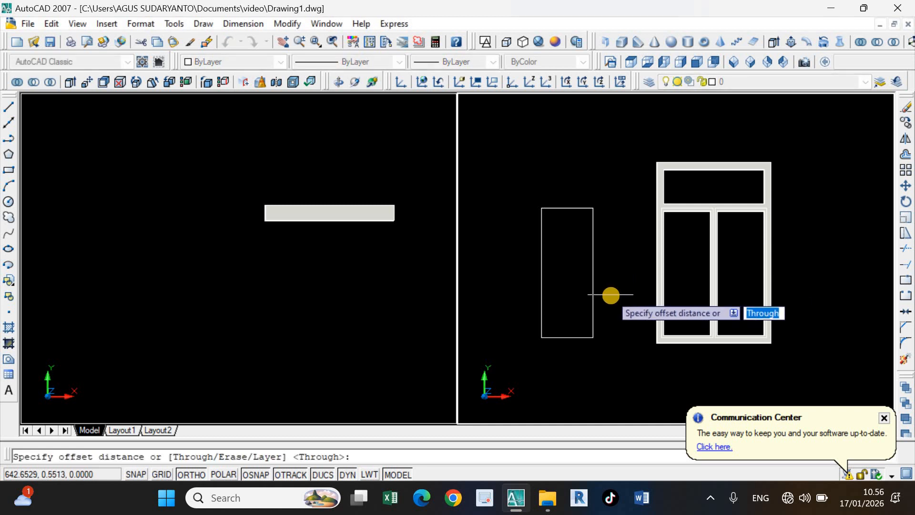
text(0.11)
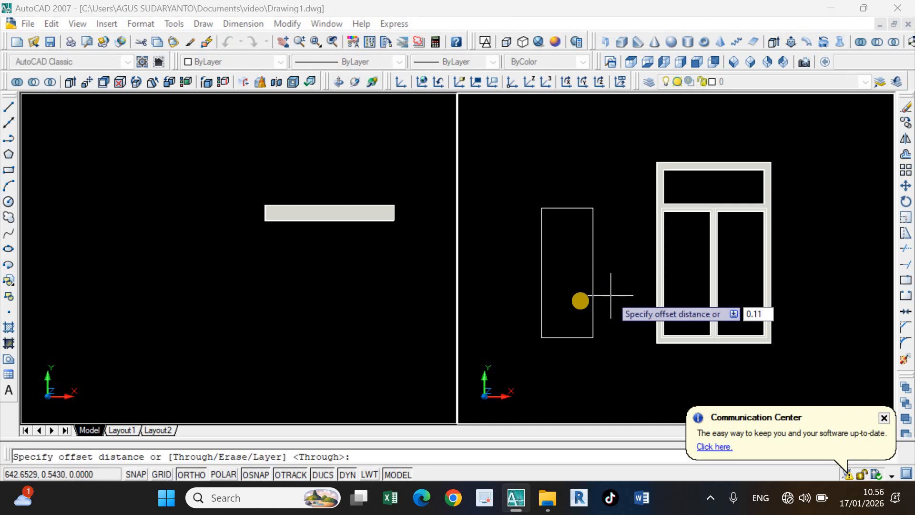
key(Return)
click(593, 294)
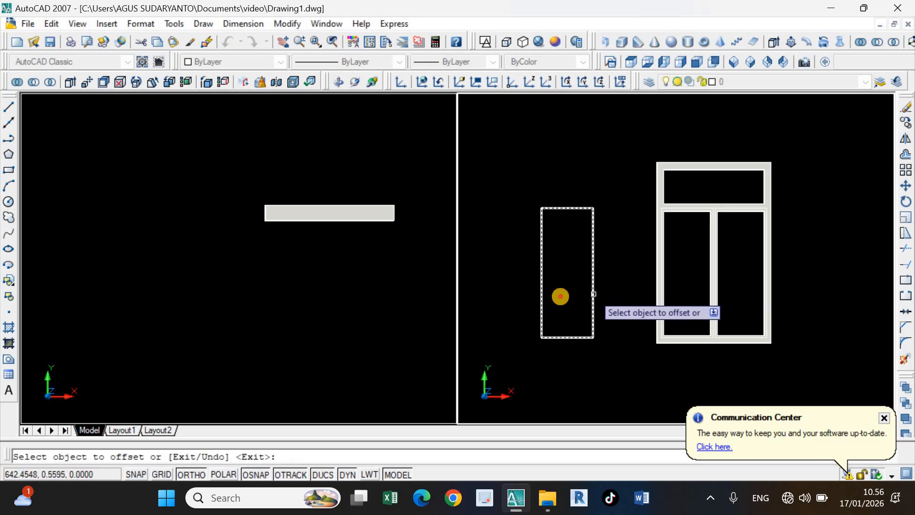
click(560, 296)
key(Return)
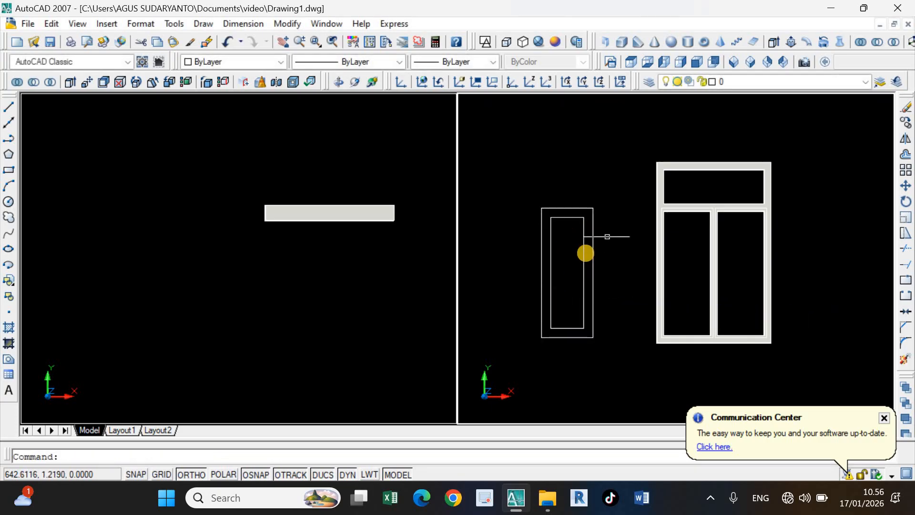
Copy the inner offset rectangle horizontally to the empty space on the left of the sash outline.
middle_drag(653, 218, 650, 229)
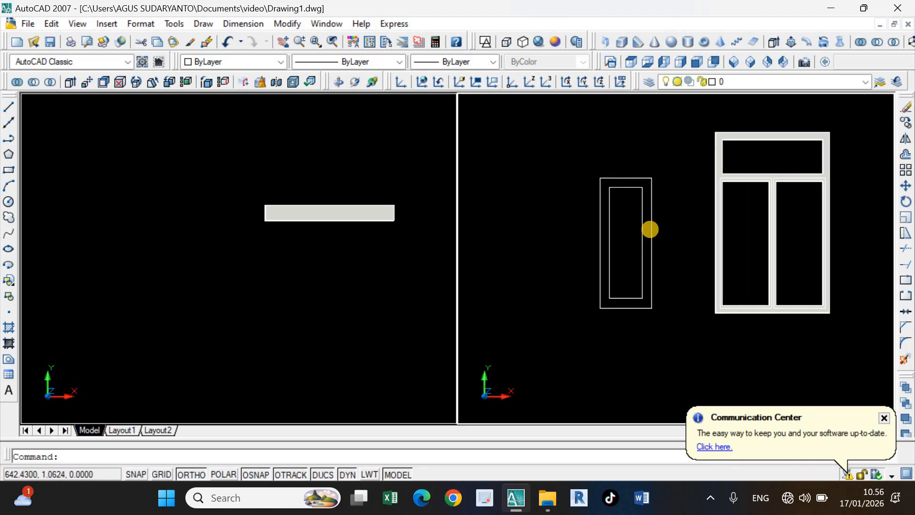
click(642, 231)
right_click(682, 223)
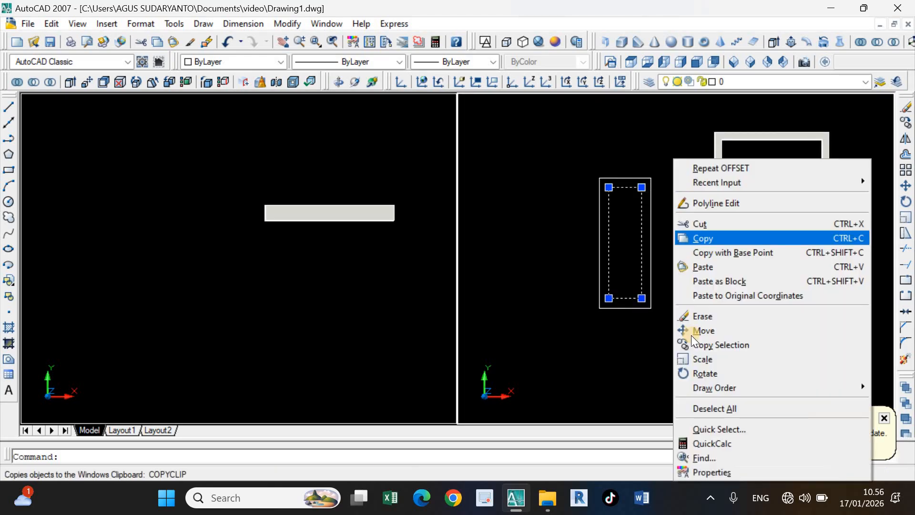
click(692, 343)
click(681, 343)
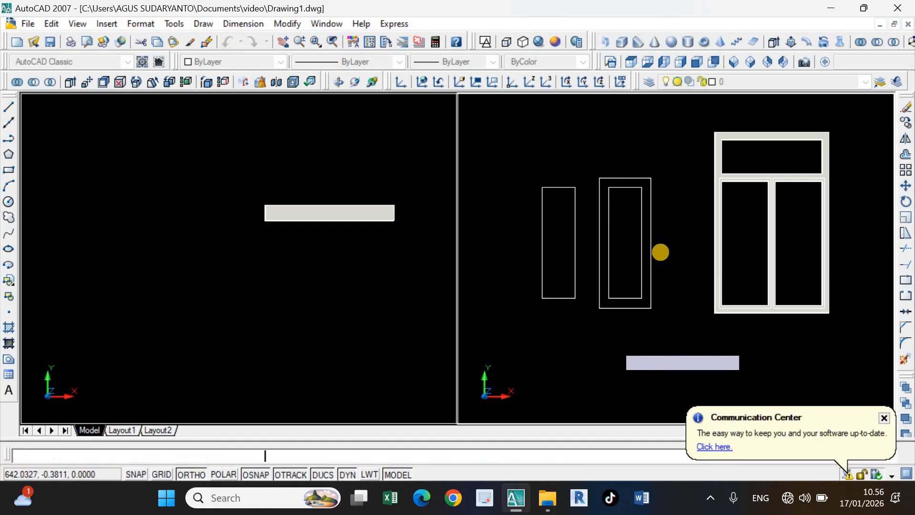
key(Return)
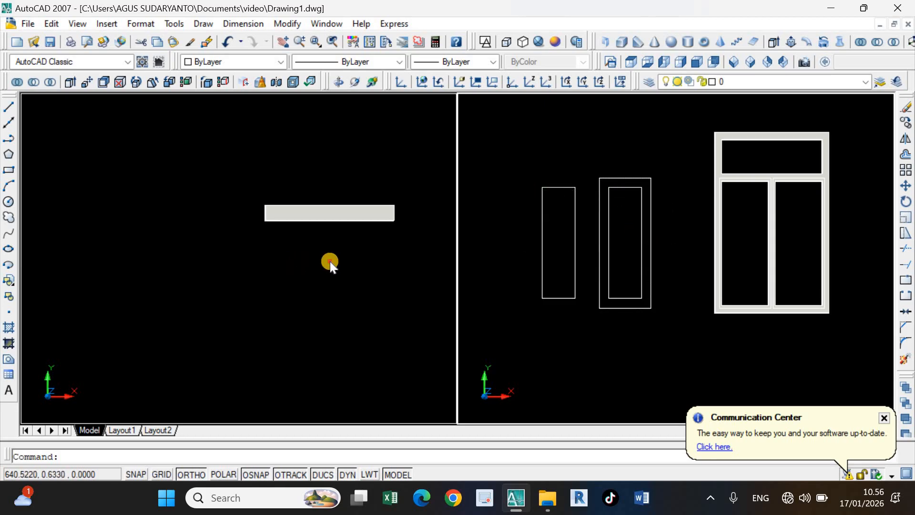
Extrude the outer sash rectangle to a height of 0.04.
click(367, 257)
scroll(372, 268, down, 2)
scroll(373, 267, up, 3)
middle_drag(373, 268, 322, 303)
click(606, 228)
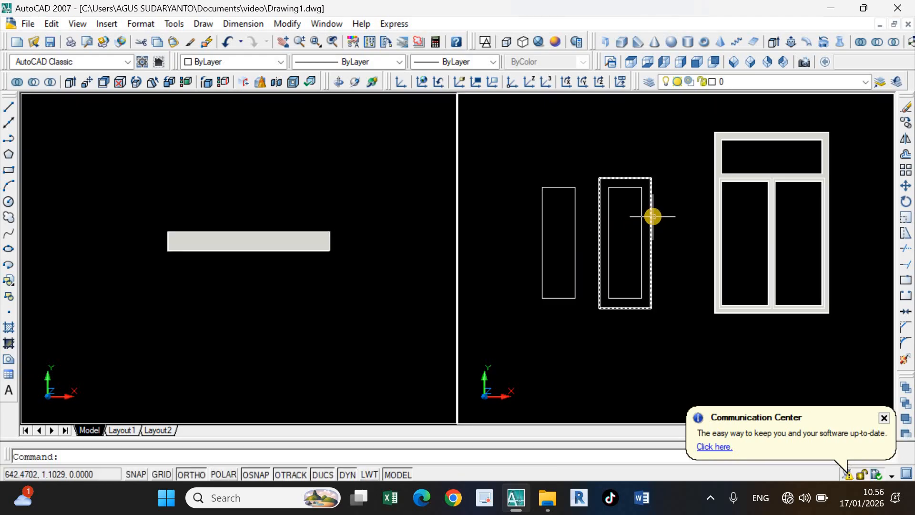
click(651, 195)
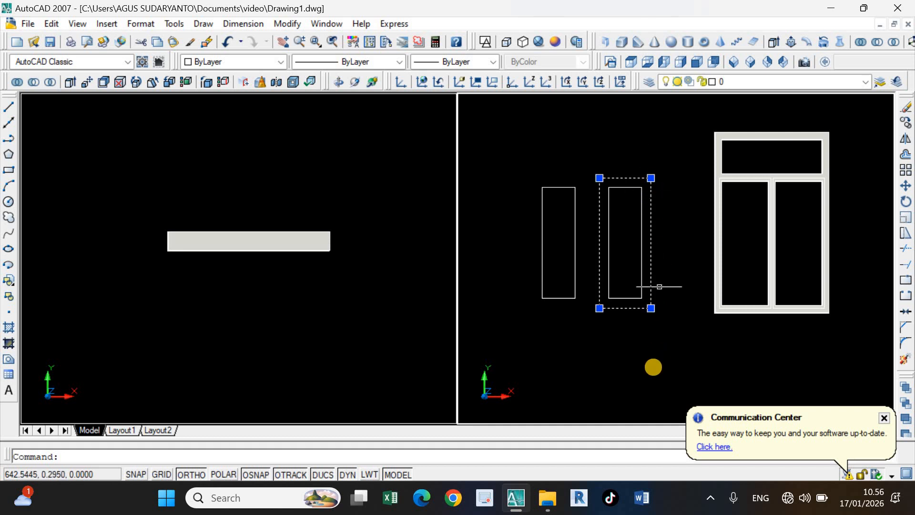
text(e)
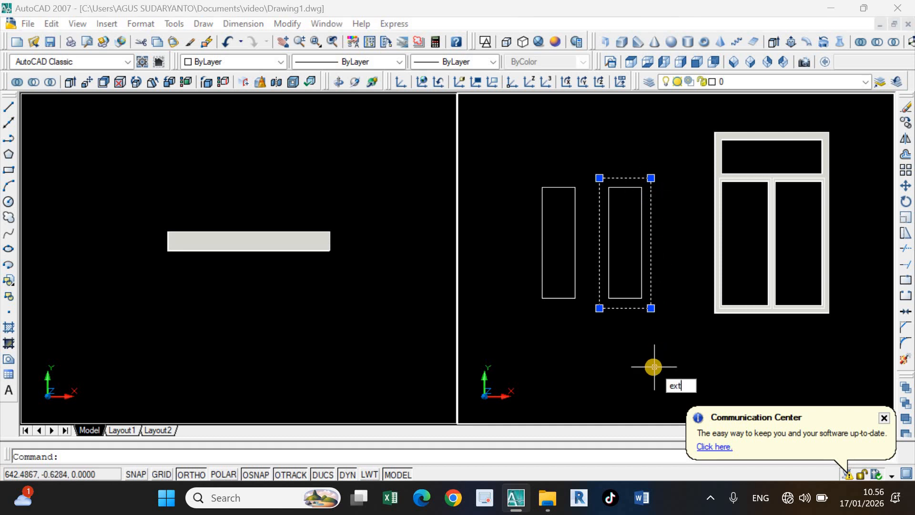
text(xt)
key(Return)
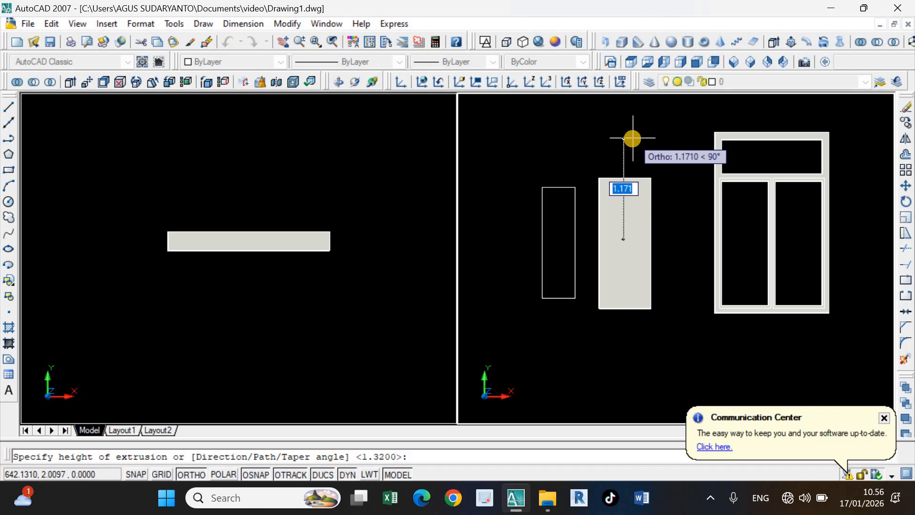
text(0)
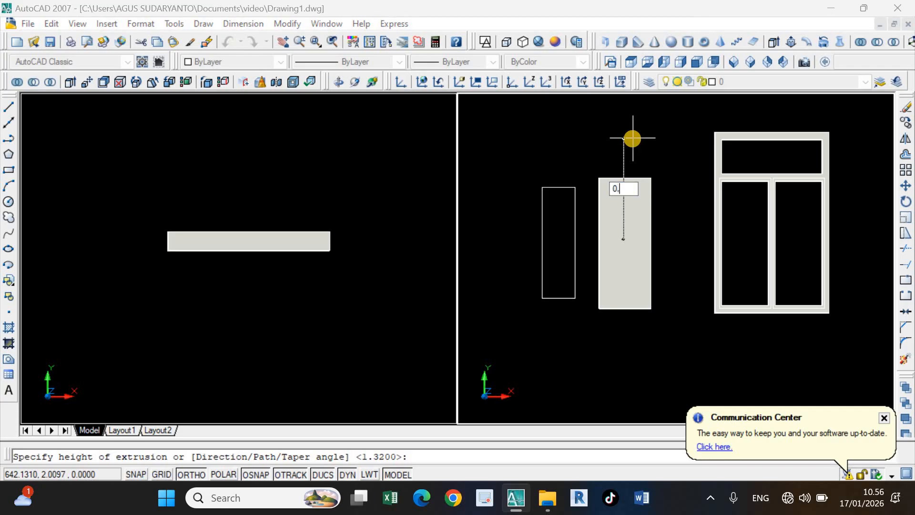
text(.04)
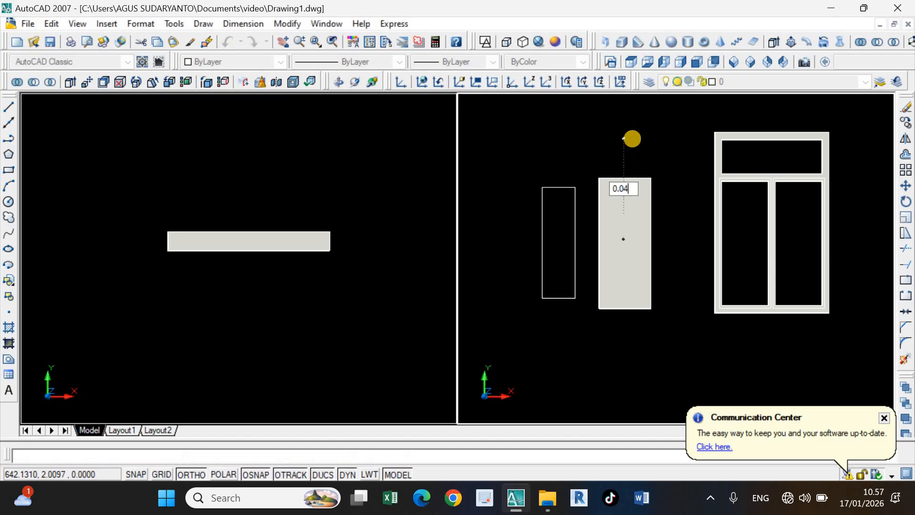
key(Return)
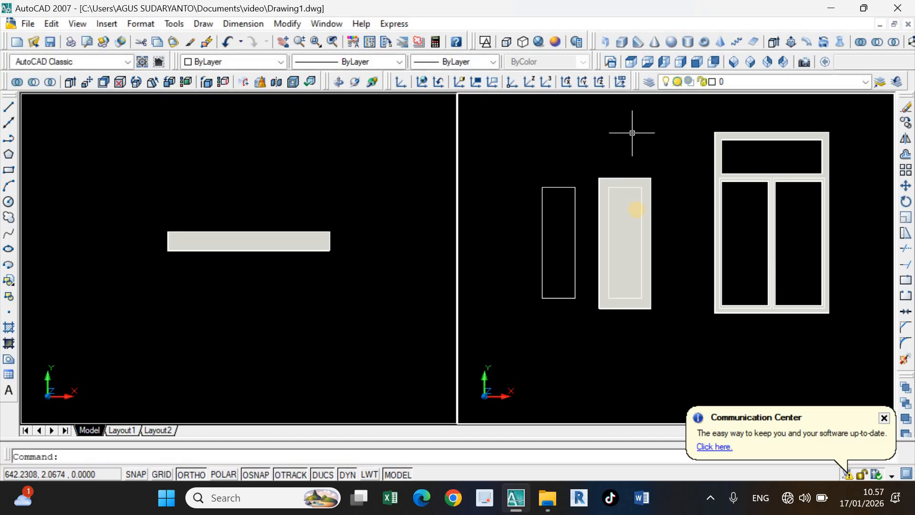
Extrude the inner rectangle inside the sash to a height of 1 as a cutting block.
click(642, 215)
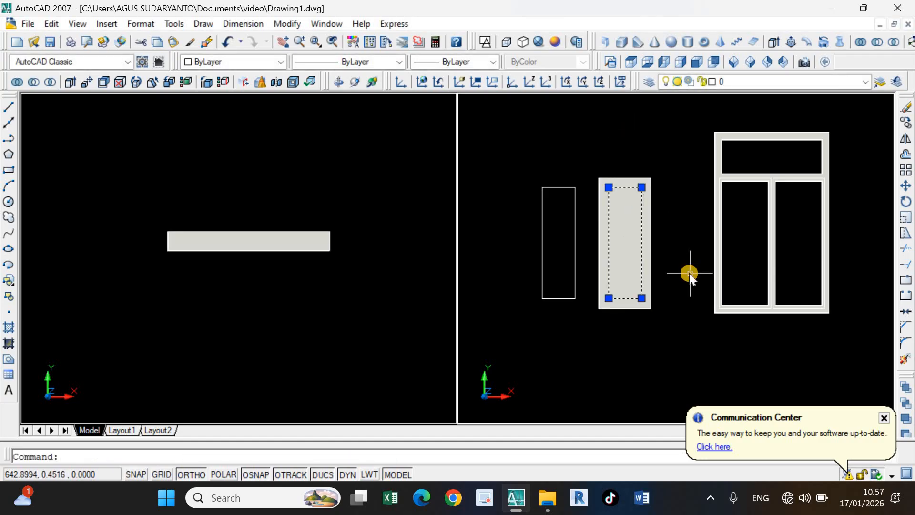
text(ext)
key(Return)
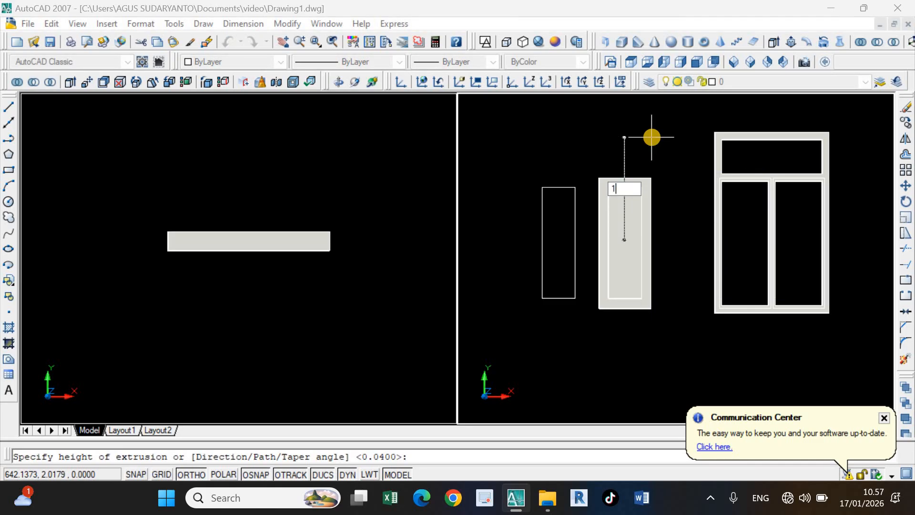
click(652, 137)
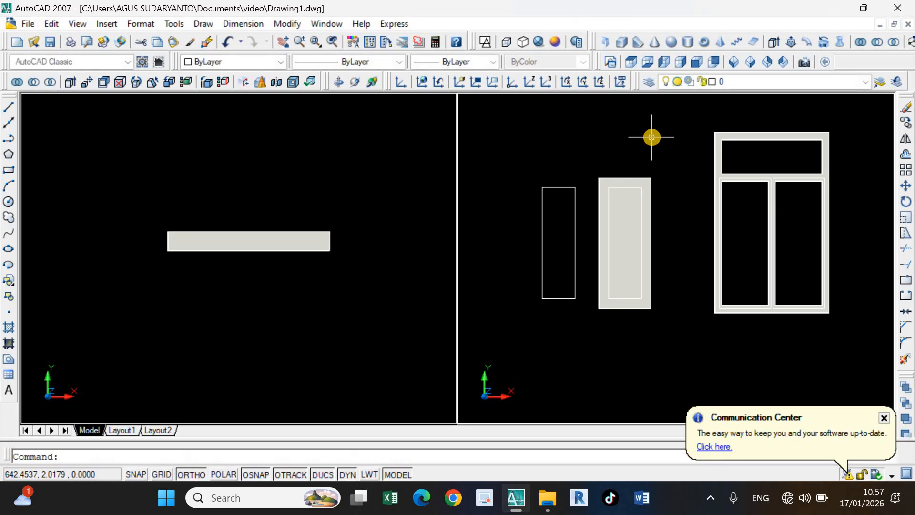
Extrude the copied rectangle beside the sash to a height of 0.005 as a thin pane.
click(576, 203)
text(ext)
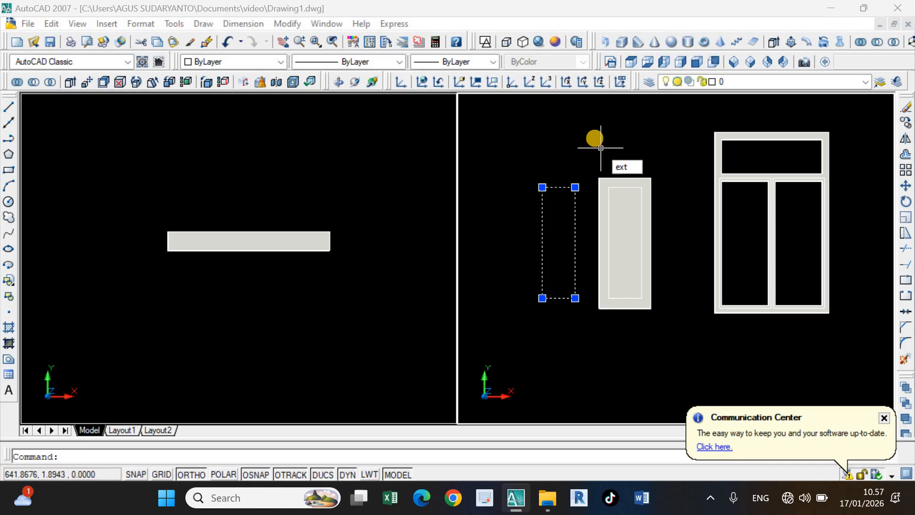
key(Return)
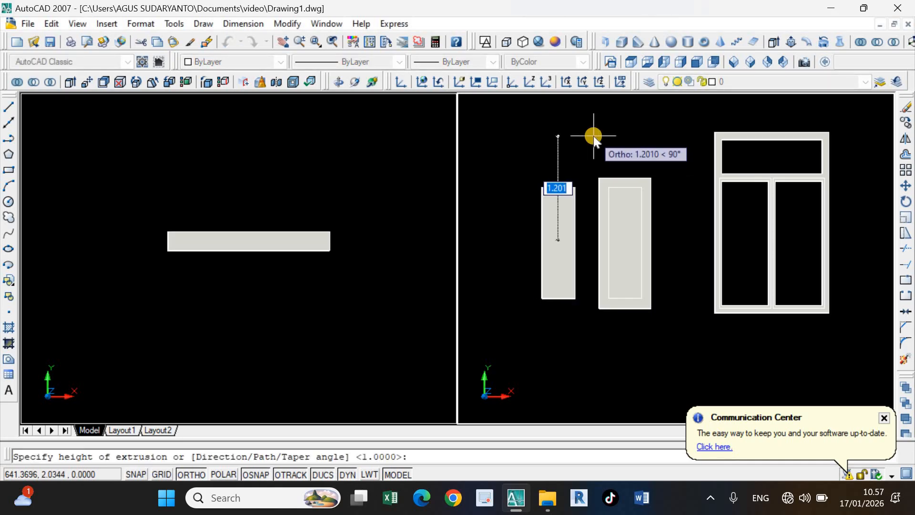
text(0.005)
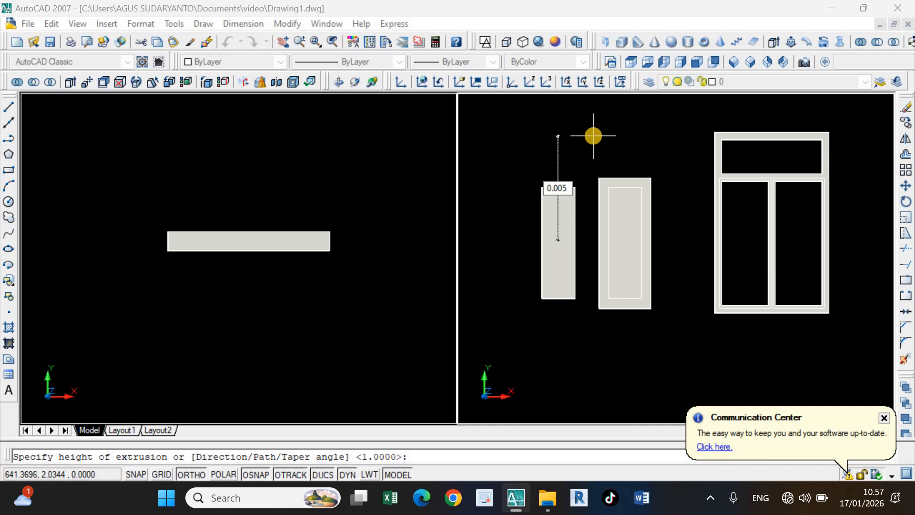
key(Return)
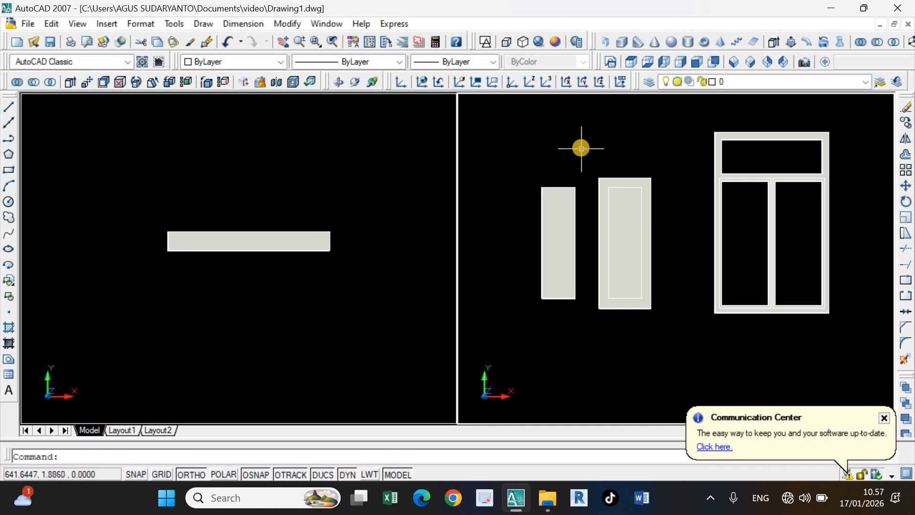
In an isometric view, move the cutting block about 0.34 along negative Z so it passes through the sash panel.
click(735, 61)
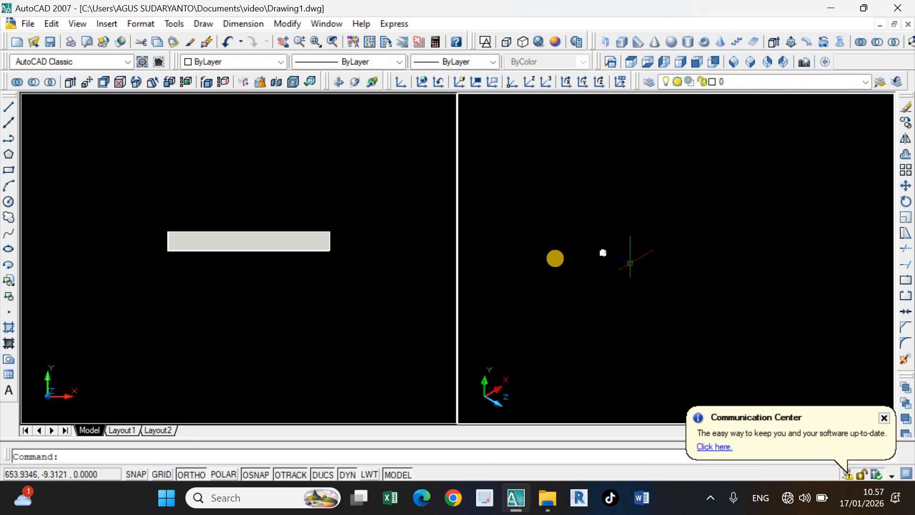
scroll(555, 258, up, 8)
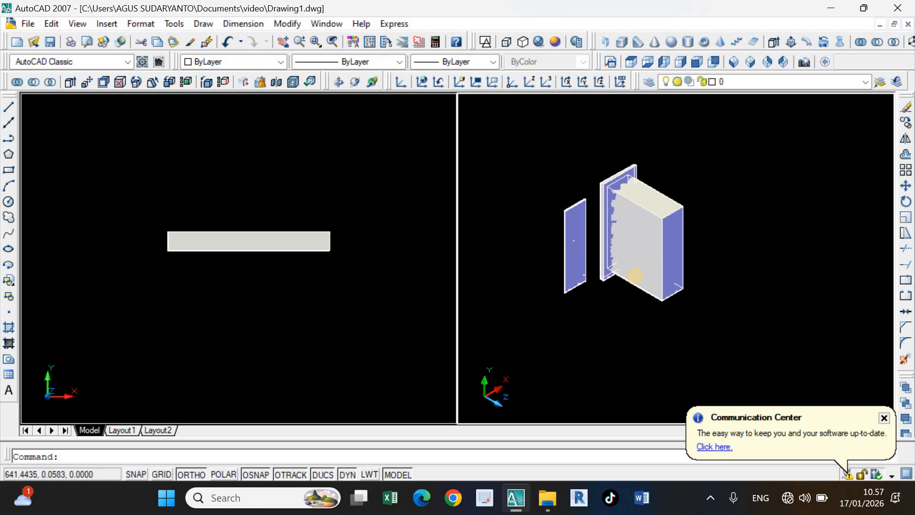
click(663, 230)
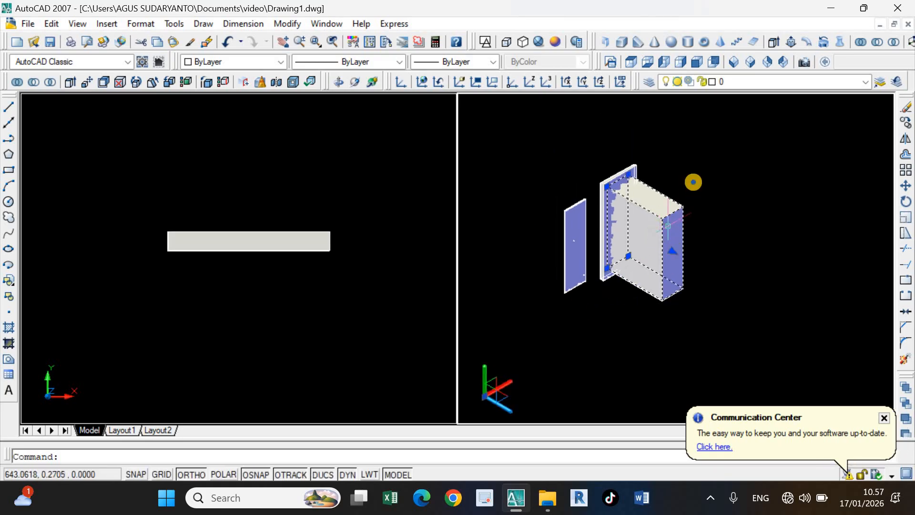
right_click(720, 275)
click(720, 329)
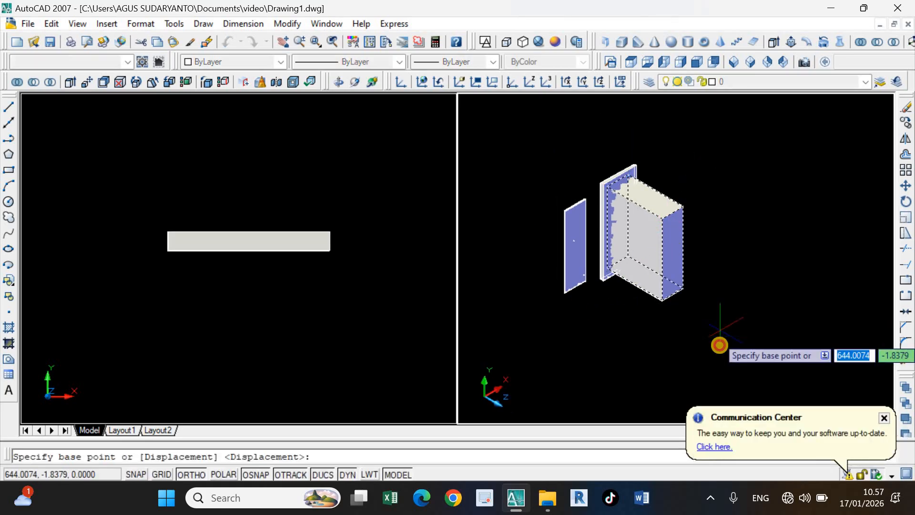
click(718, 342)
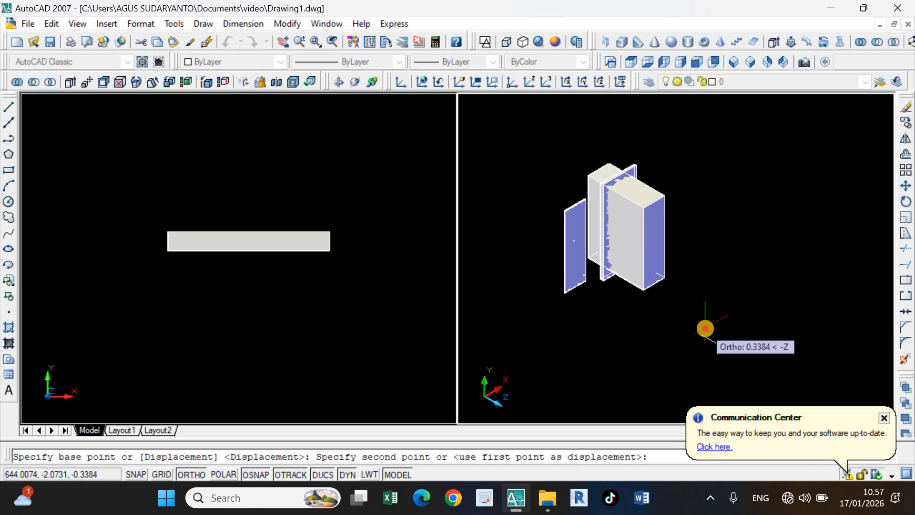
click(705, 327)
scroll(786, 205, up, 2)
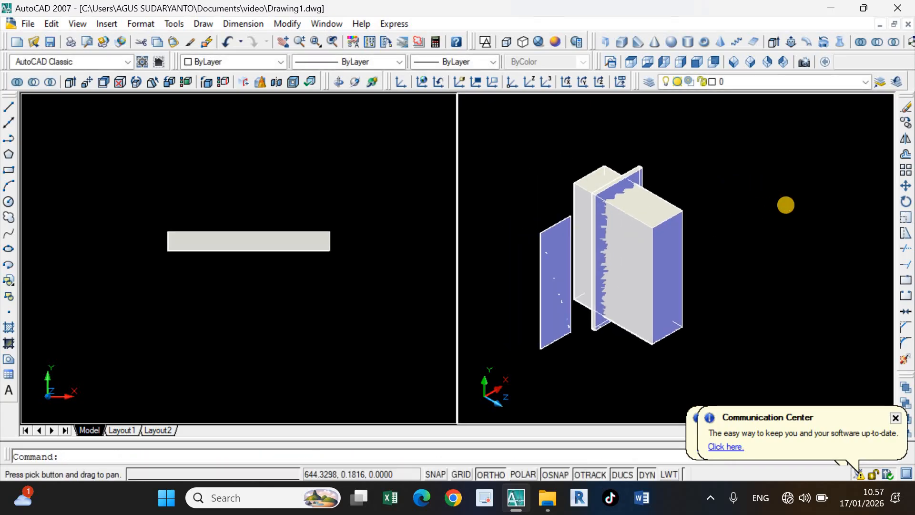
Subtract the cutting block from the sash panel to open up the sash frame.
text(subtract)
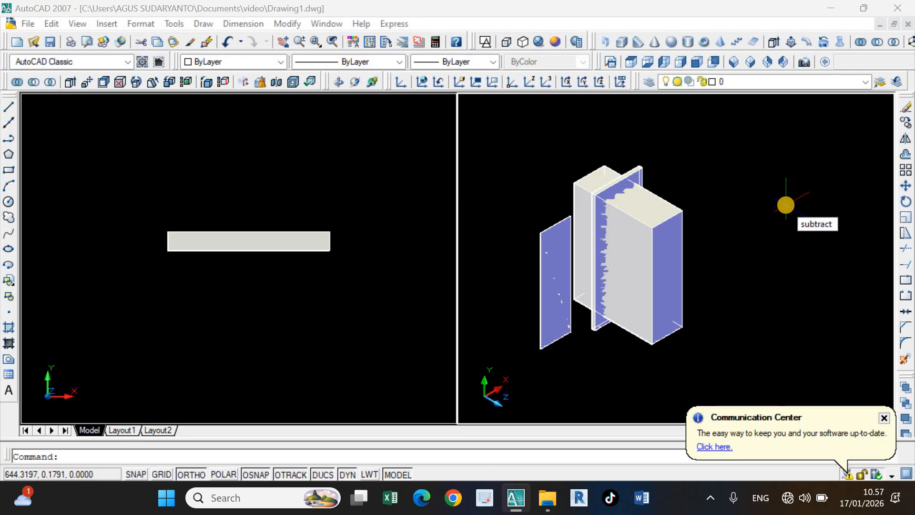
key(Return)
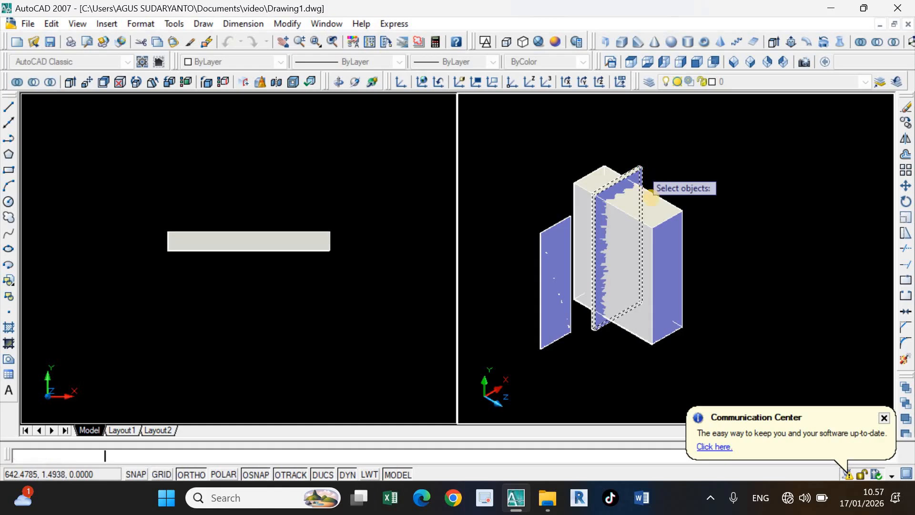
click(671, 210)
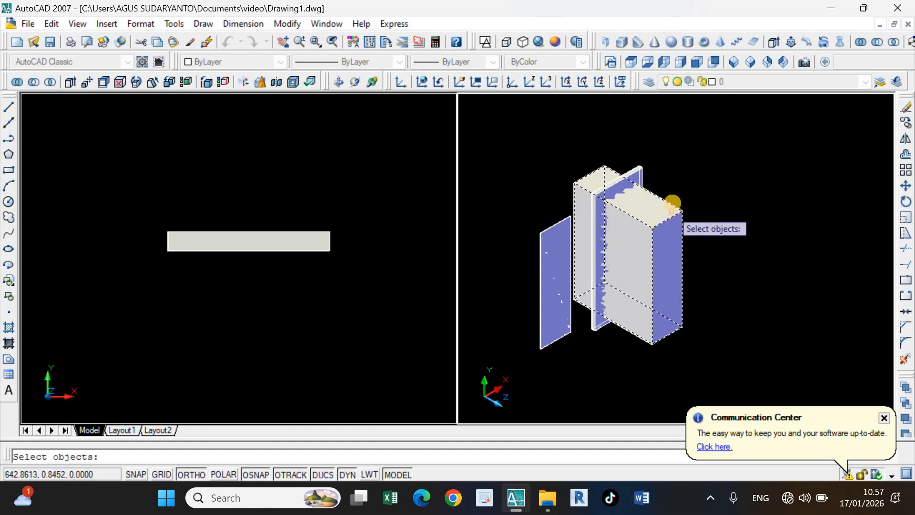
key(Return)
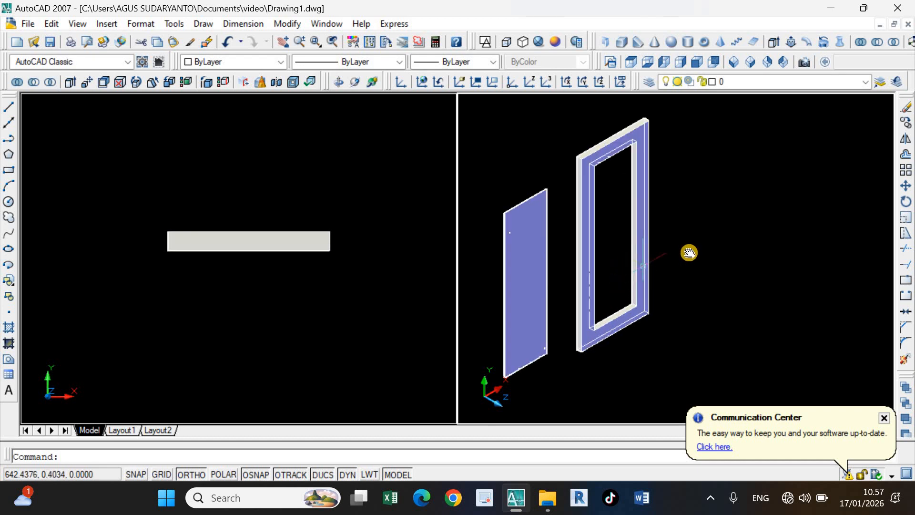
scroll(666, 205, up, 2)
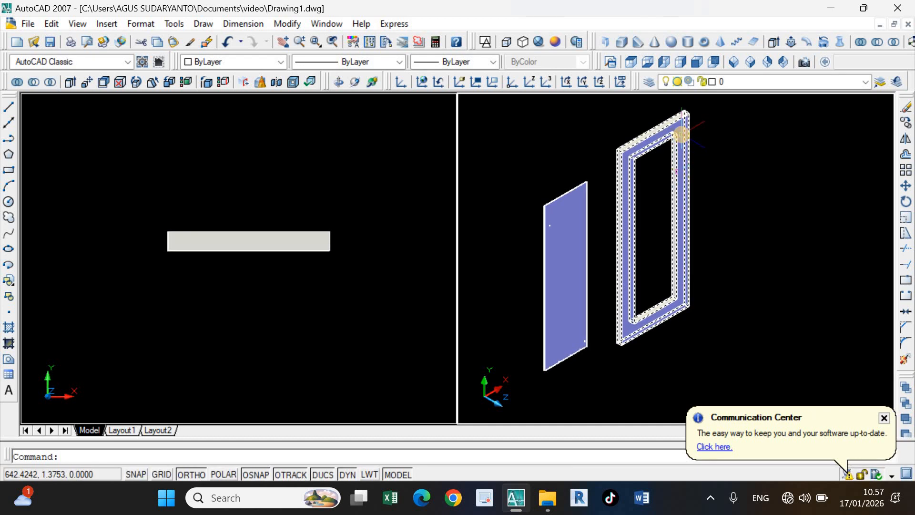
click(682, 135)
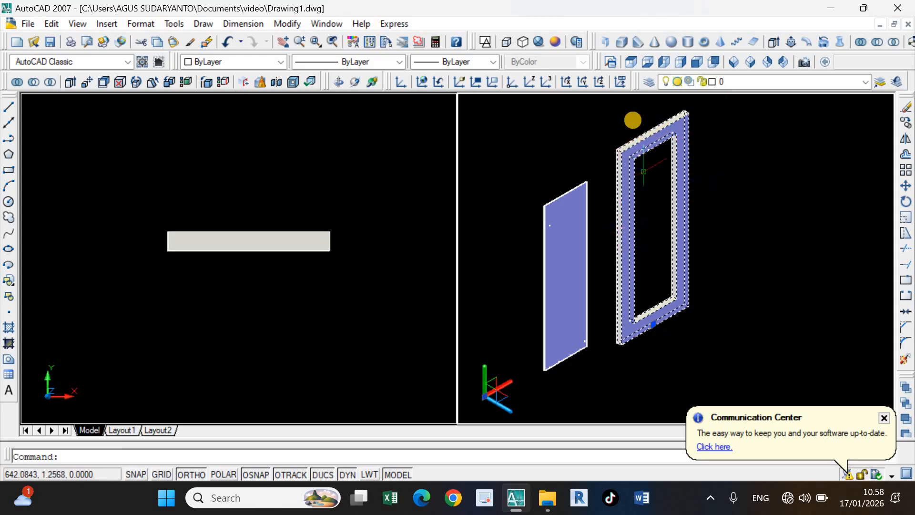
click(262, 61)
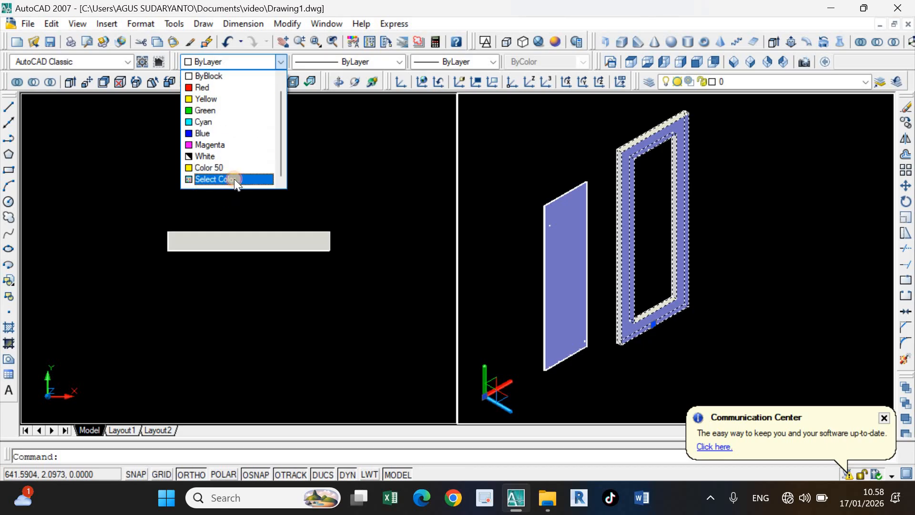
click(235, 180)
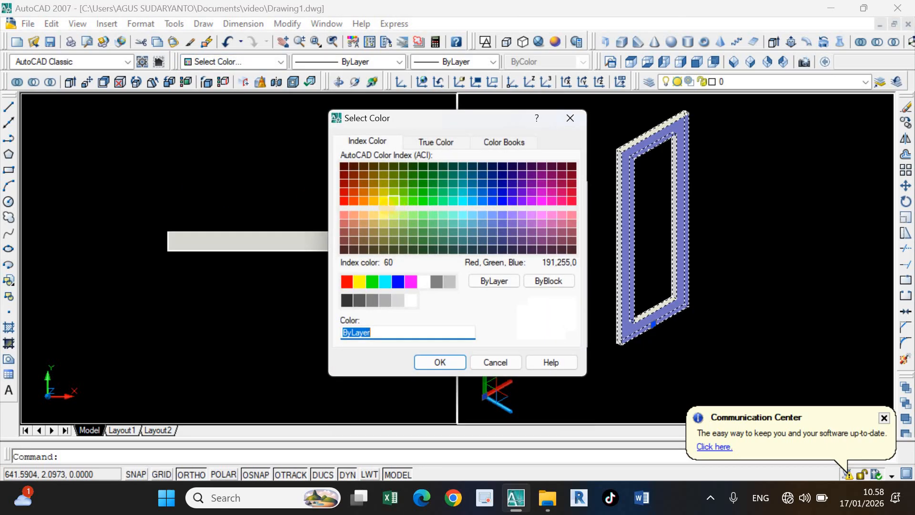
click(456, 362)
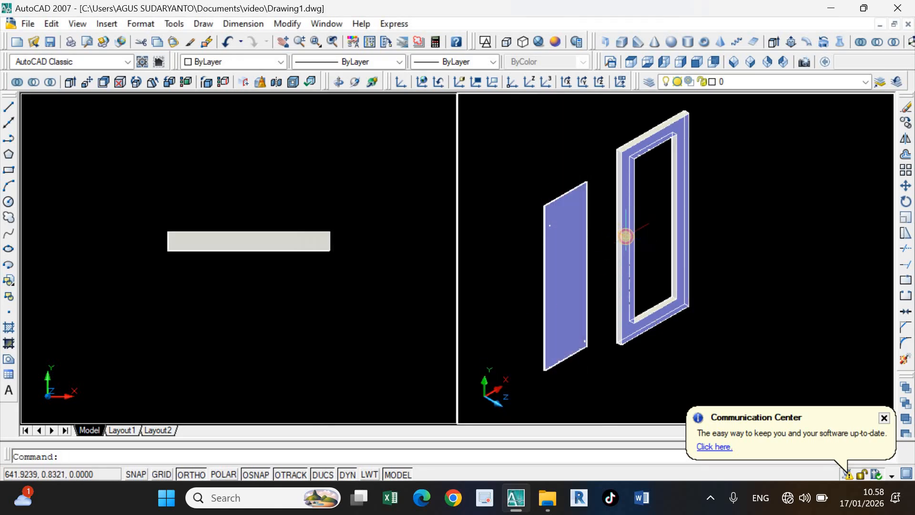
Set the hollow sash frame's colour to Yellow.
click(269, 61)
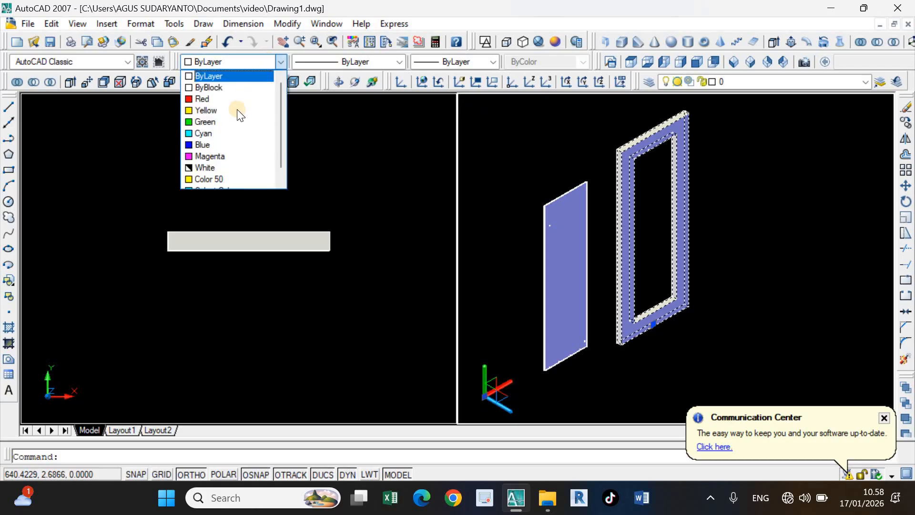
click(236, 109)
key(Escape)
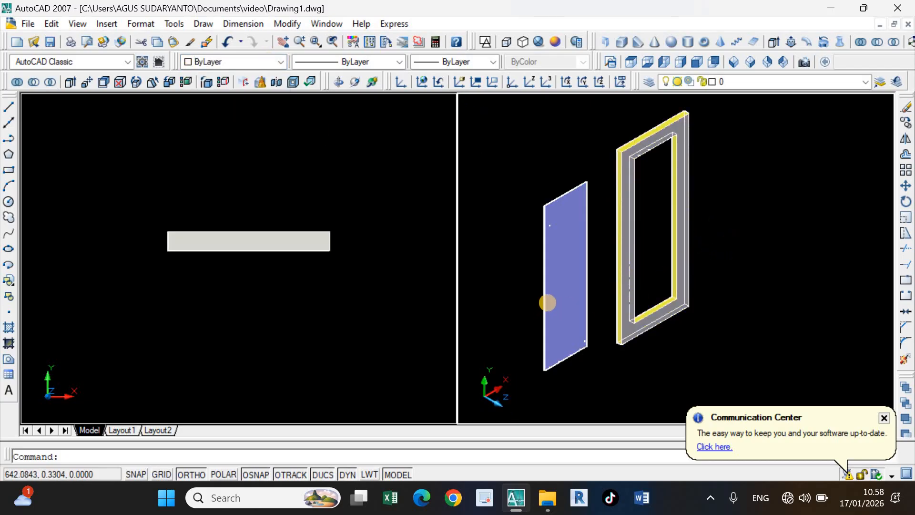
Set the thin glass pane's colour to index colour 140.
click(547, 302)
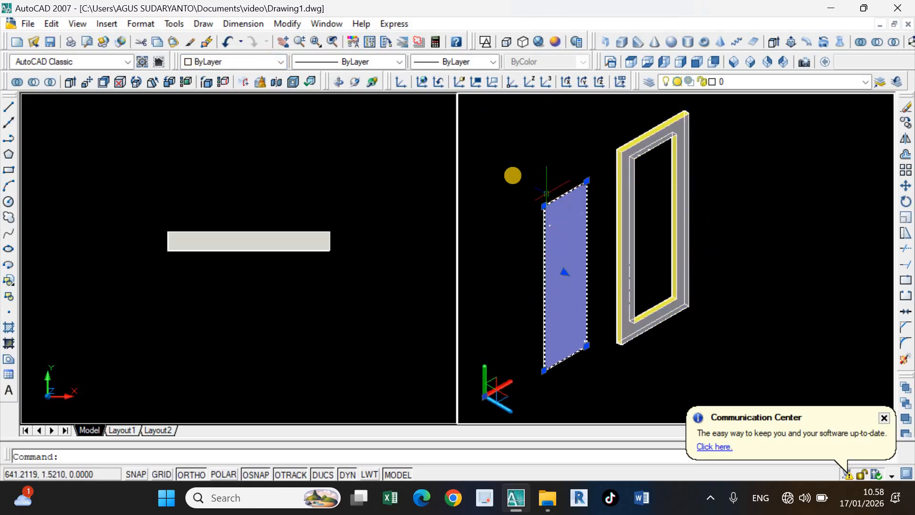
click(244, 61)
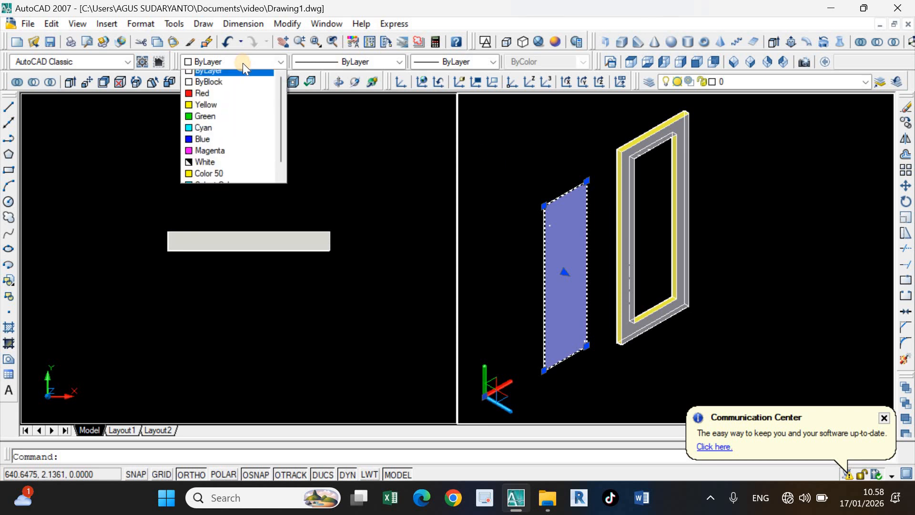
click(226, 180)
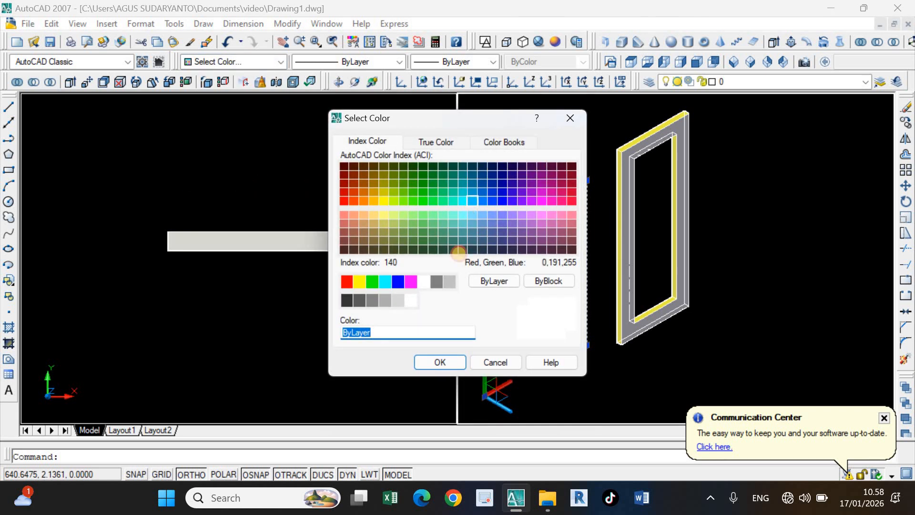
click(472, 201)
click(446, 359)
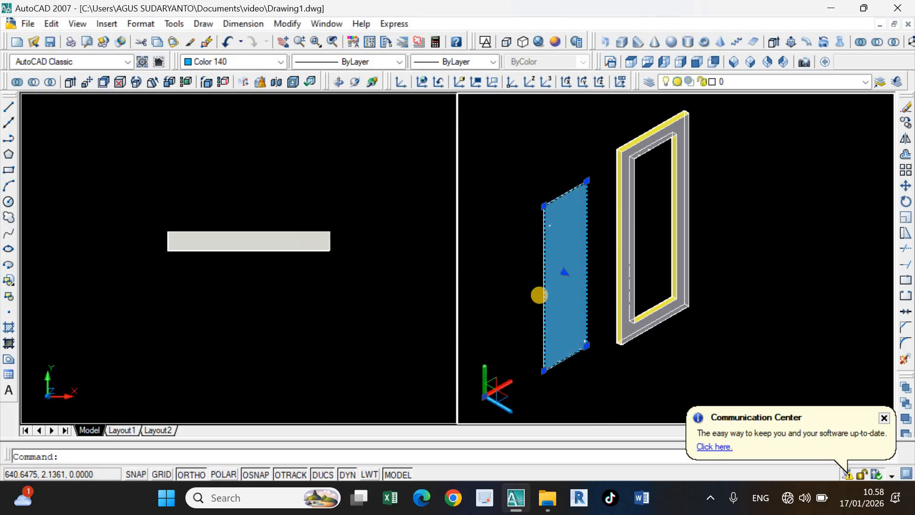
key(Escape)
Move the glass pane by its lower-left corner into the opening of the sash frame, at the opening's lower-left corner.
click(551, 273)
right_click(564, 338)
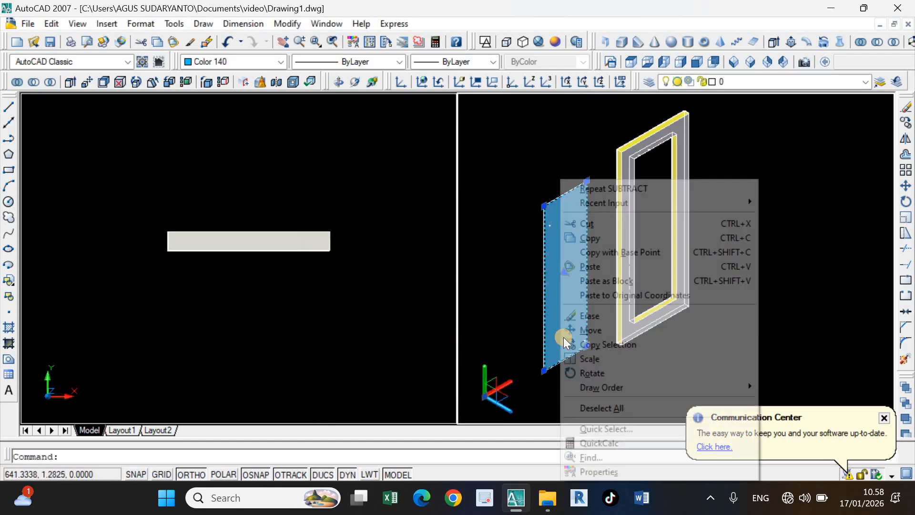
click(576, 329)
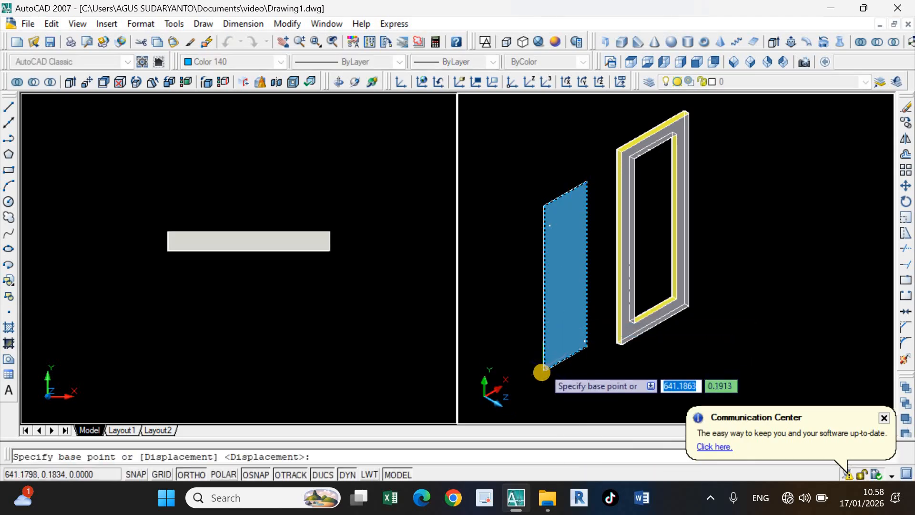
scroll(542, 371, up, 5)
scroll(551, 305, up, 5)
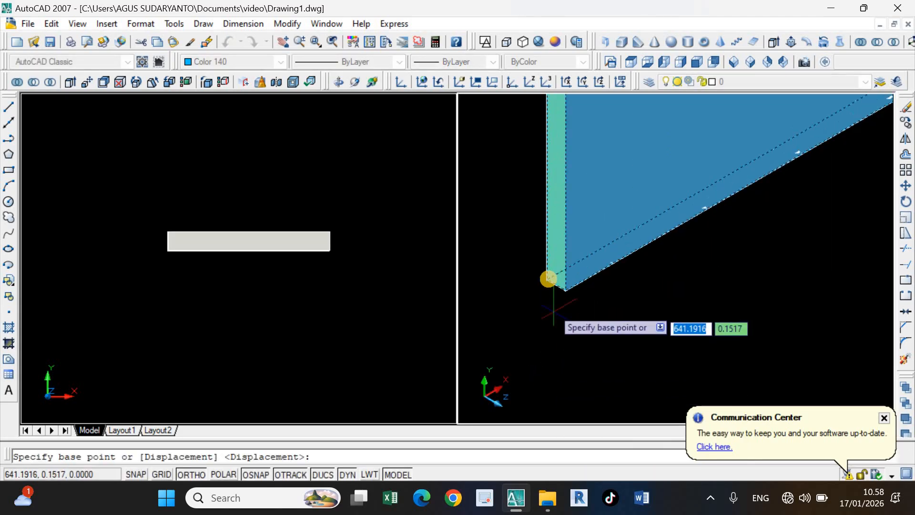
click(557, 279)
scroll(541, 300, down, 5)
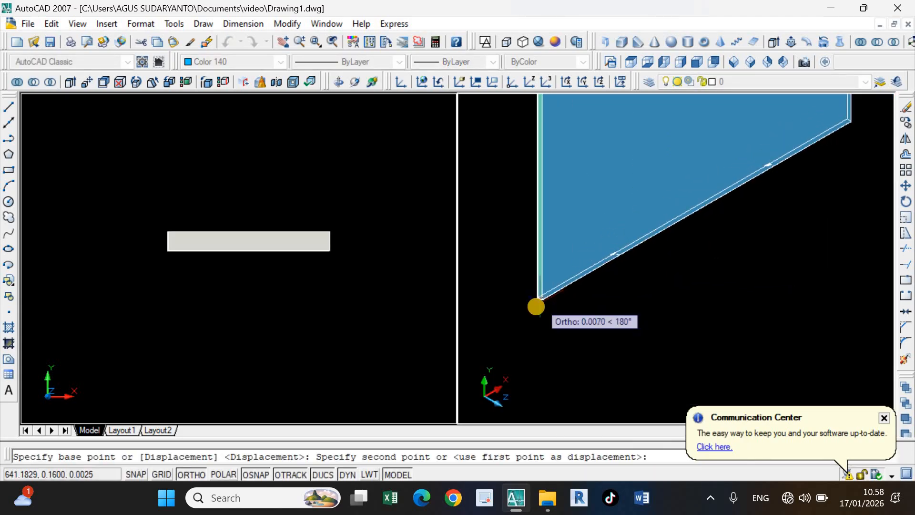
scroll(641, 266, up, 5)
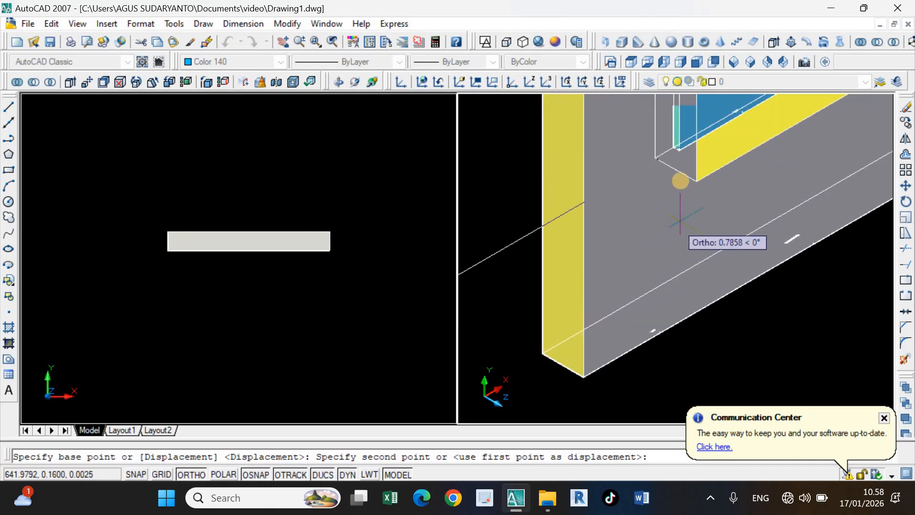
click(671, 182)
scroll(507, 321, down, 6)
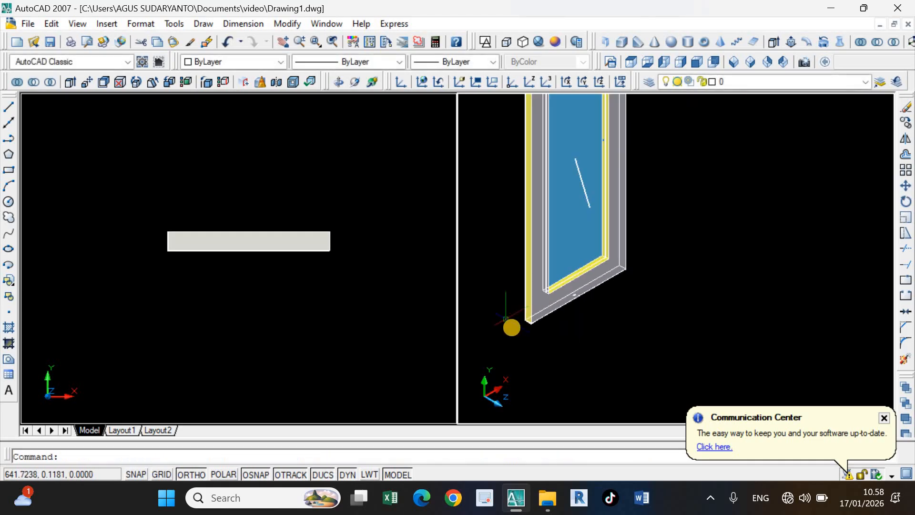
Union the sash frame and the glass pane into a single solid.
scroll(544, 326, up, 3)
scroll(670, 248, down, 3)
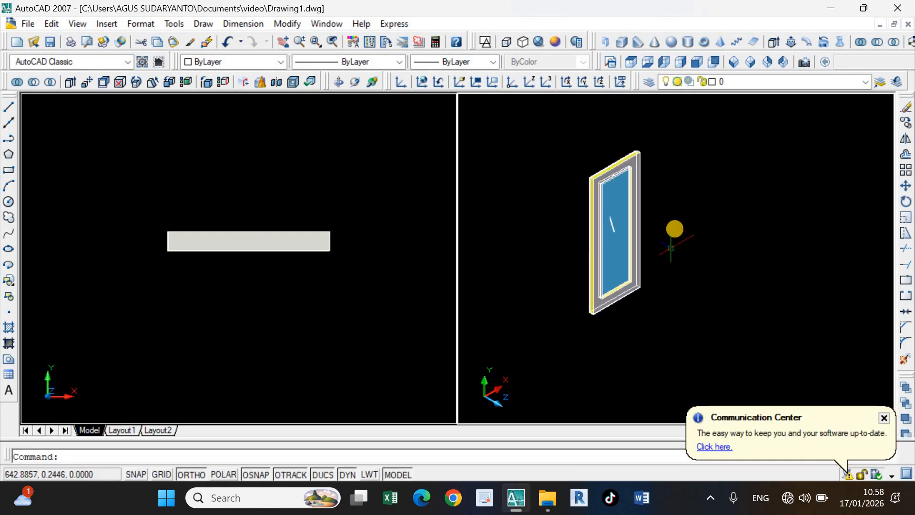
scroll(674, 229, up, 2)
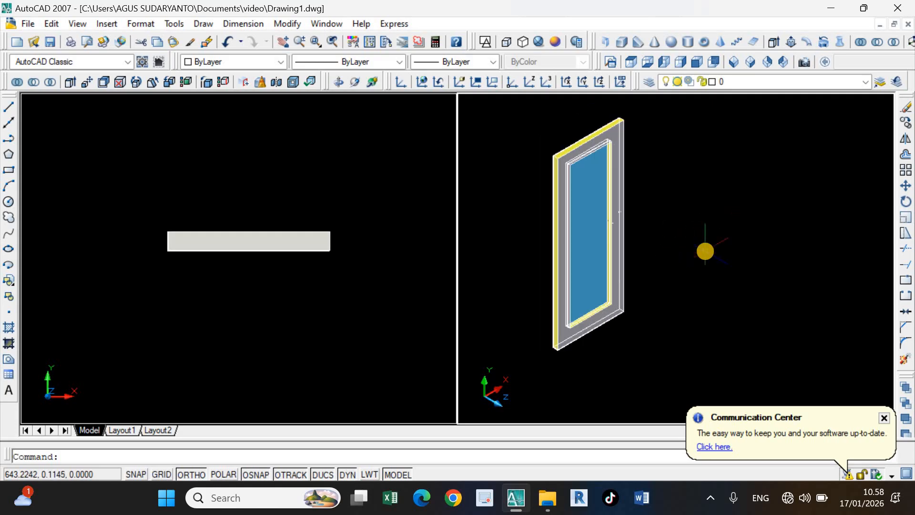
text(un)
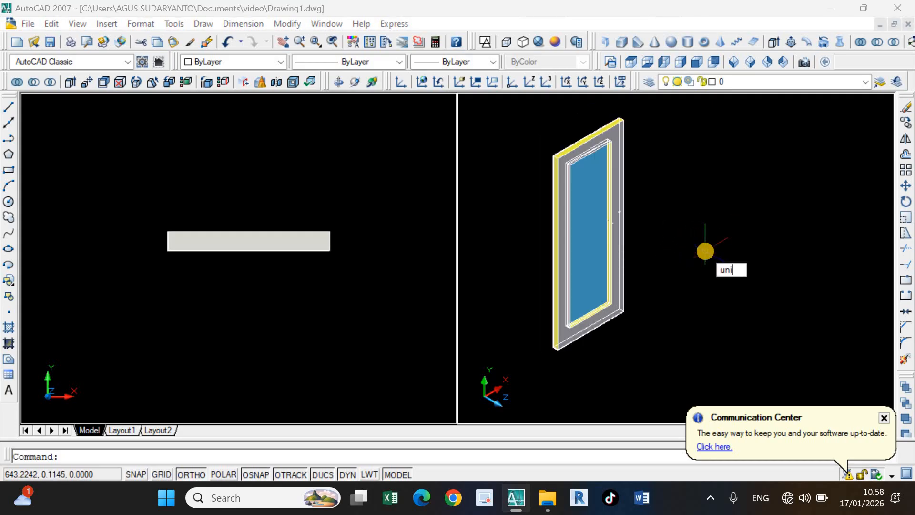
text(i)
key(Return)
click(675, 363)
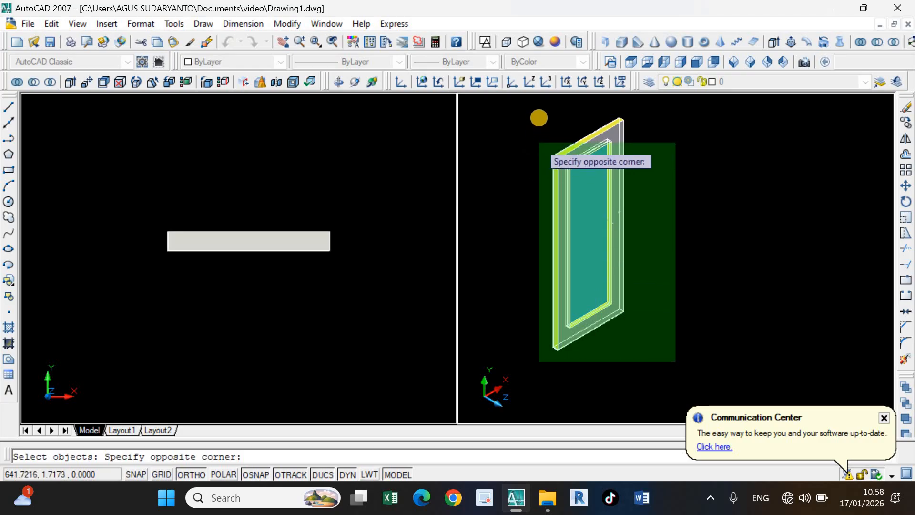
click(539, 114)
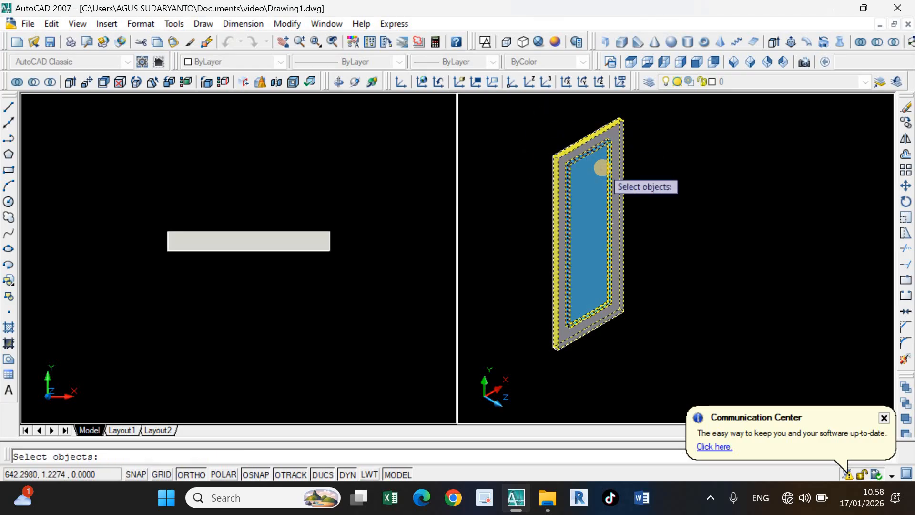
key(Return)
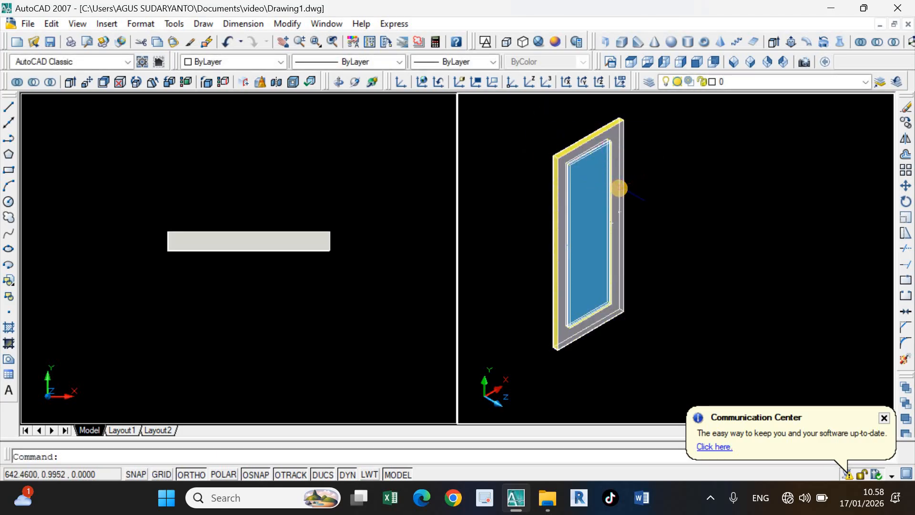
click(576, 227)
key(Escape)
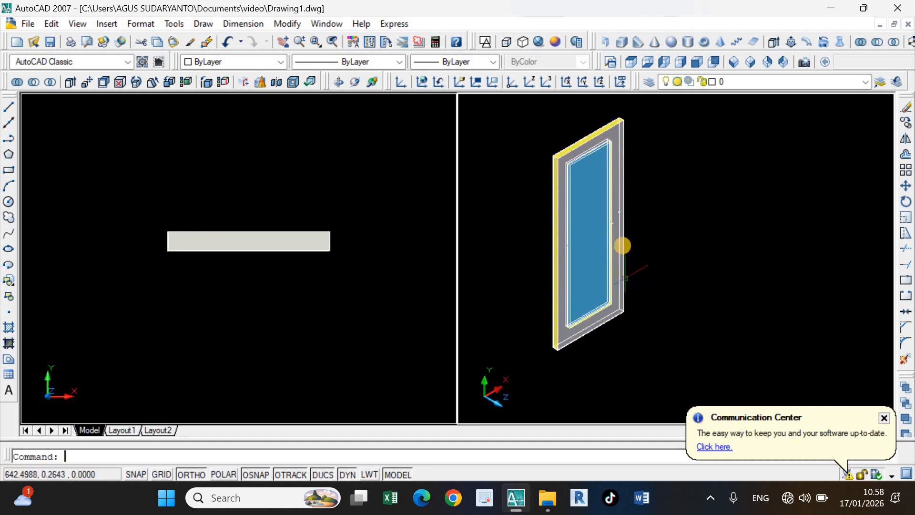
Move the joined sash about 816.53 along negative Z so it sits close beside the window frame.
scroll(631, 240, down, 2)
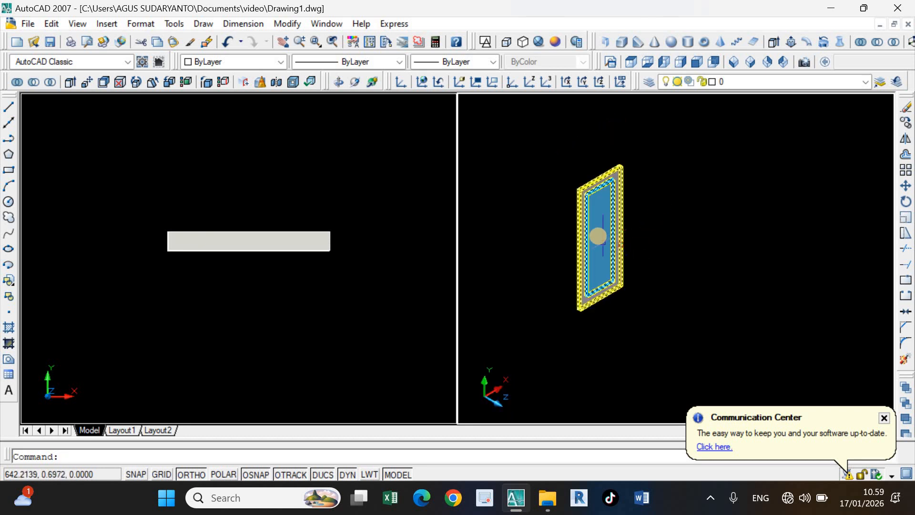
scroll(598, 235, up, 2)
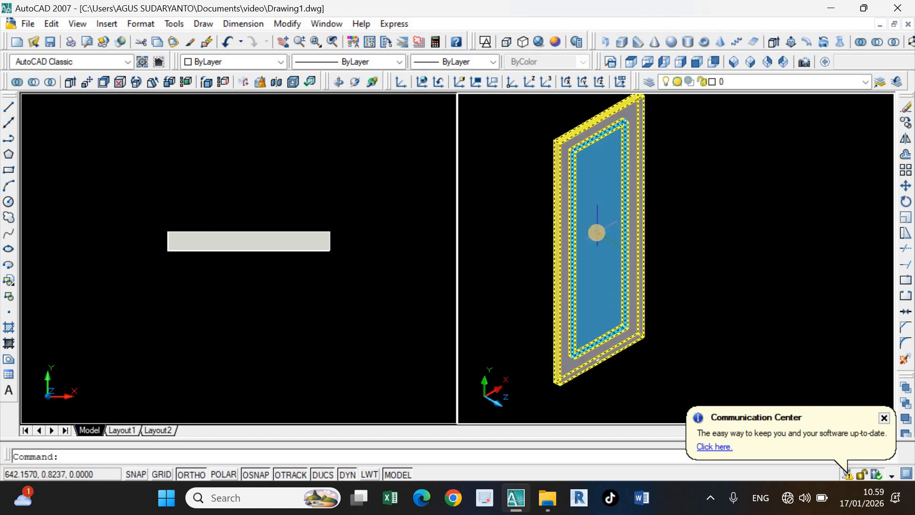
scroll(601, 233, down, 4)
scroll(658, 212, down, 1)
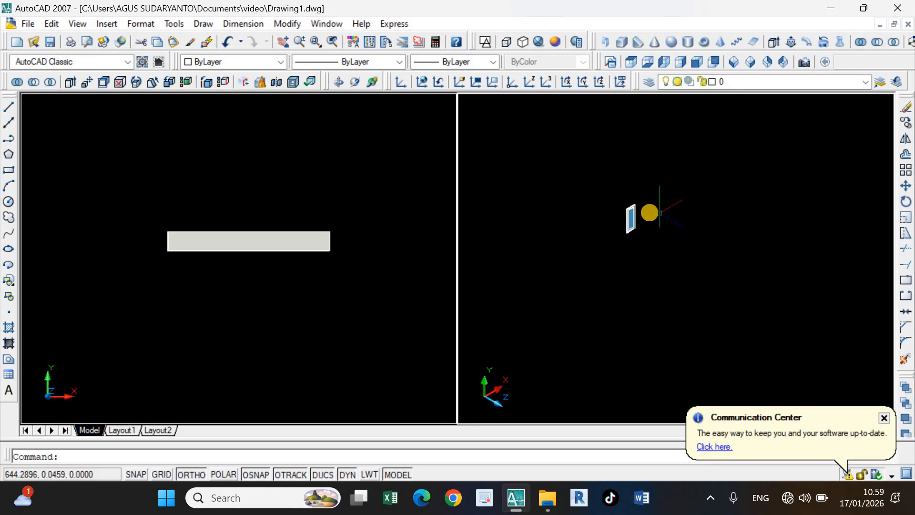
click(581, 181)
click(646, 239)
right_click(682, 159)
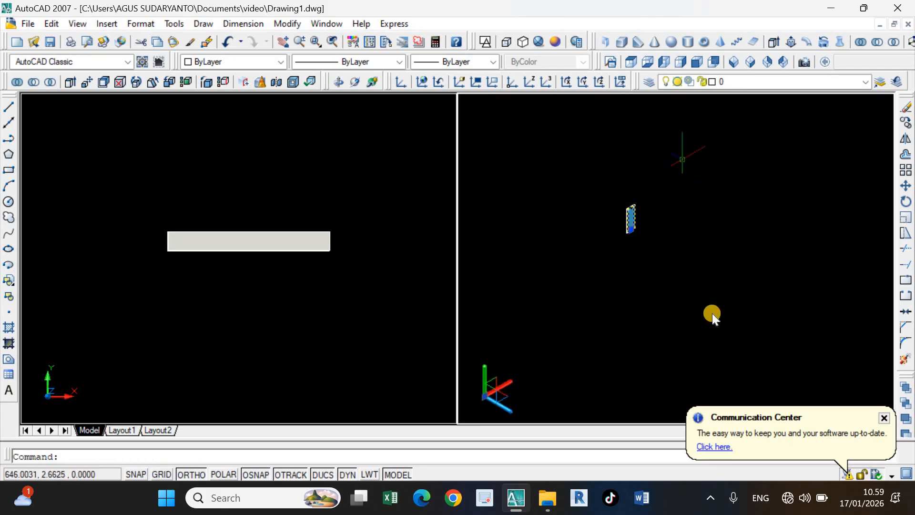
click(713, 311)
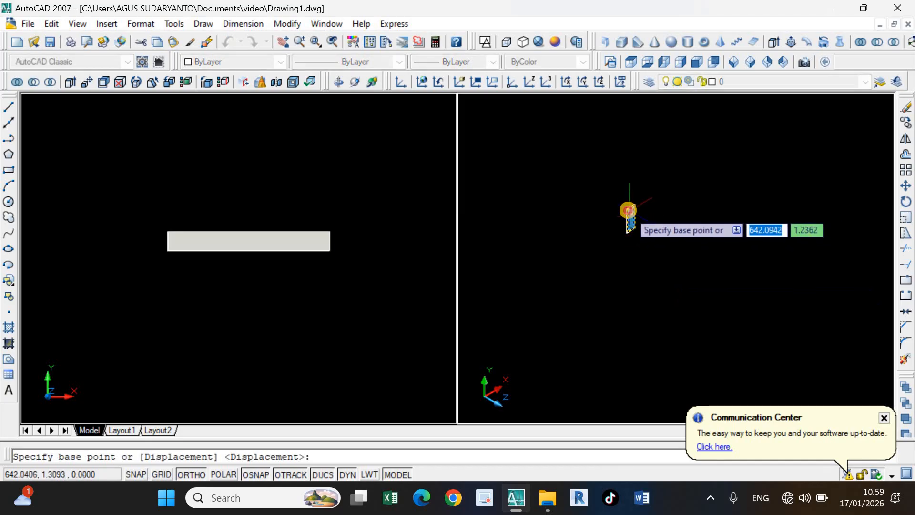
click(628, 210)
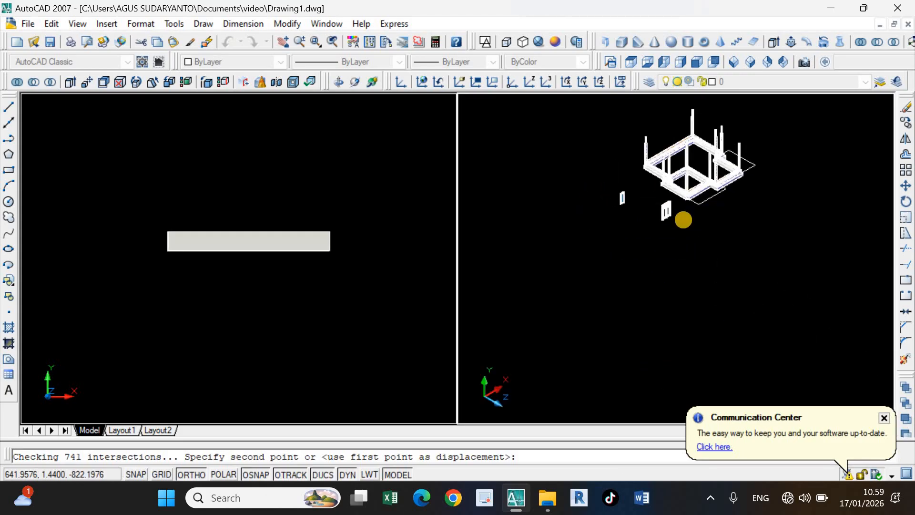
scroll(635, 204, up, 5)
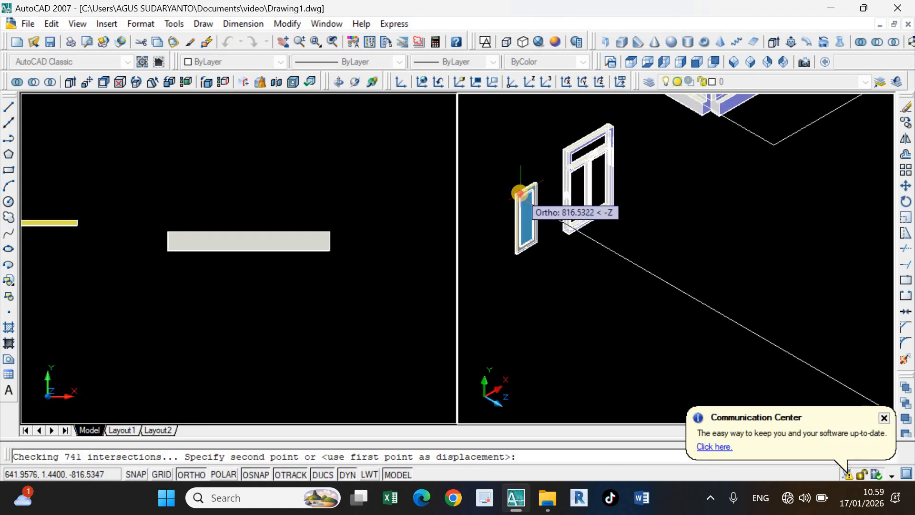
click(520, 193)
Move the joined sash by its front upper-left corner to the front upper-left corner of the window frame's lower-left opening.
scroll(534, 218, up, 2)
click(532, 216)
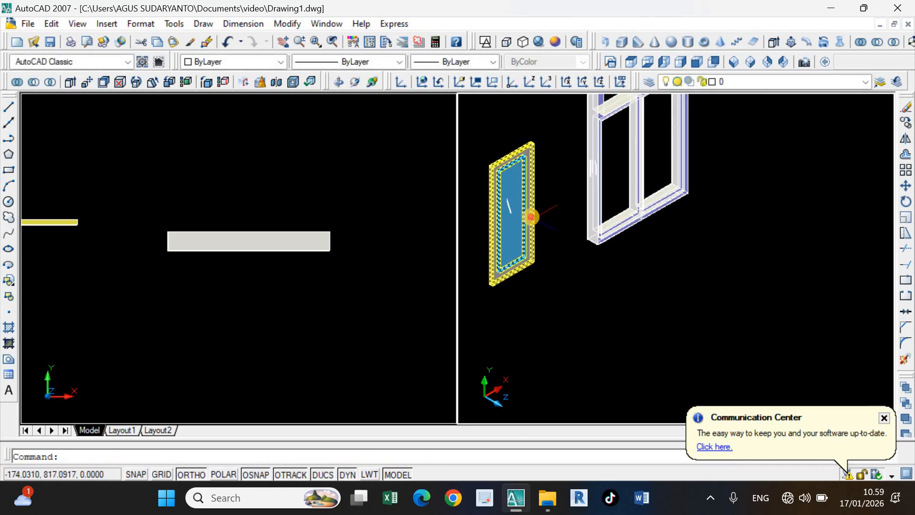
right_click(585, 292)
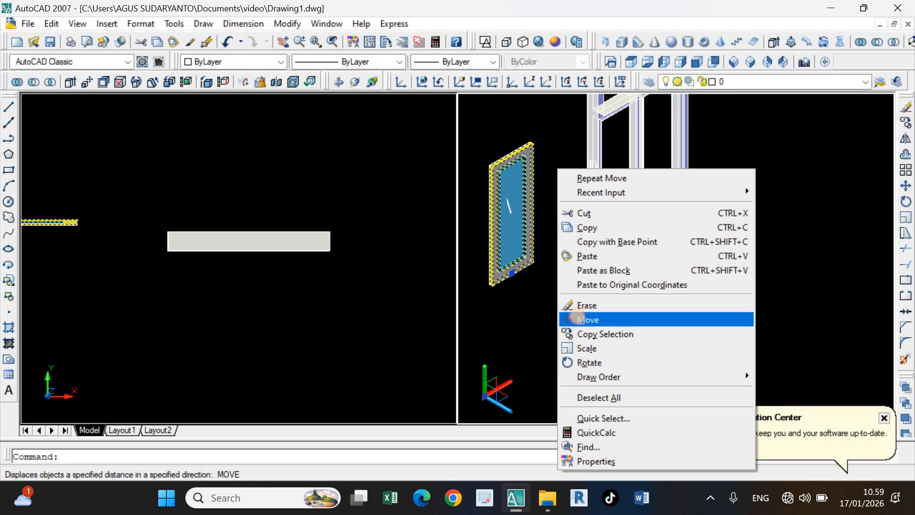
click(579, 318)
scroll(486, 162, up, 5)
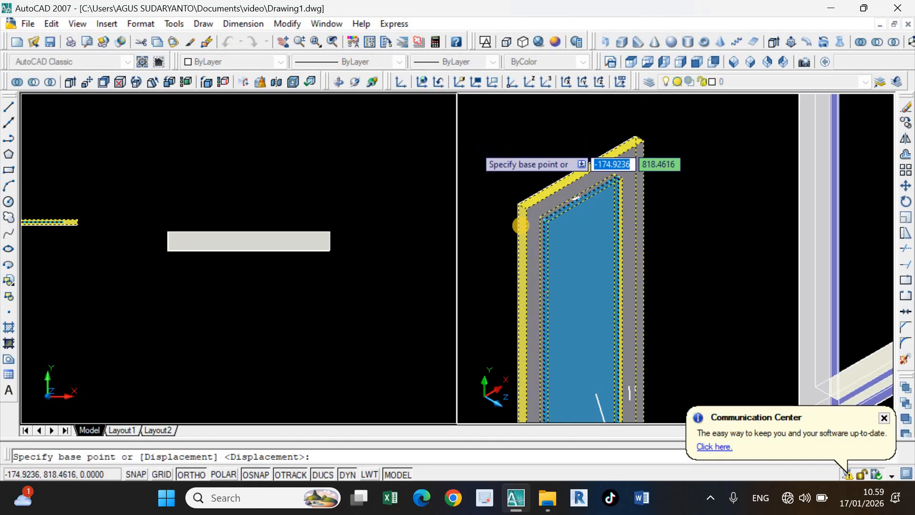
click(569, 226)
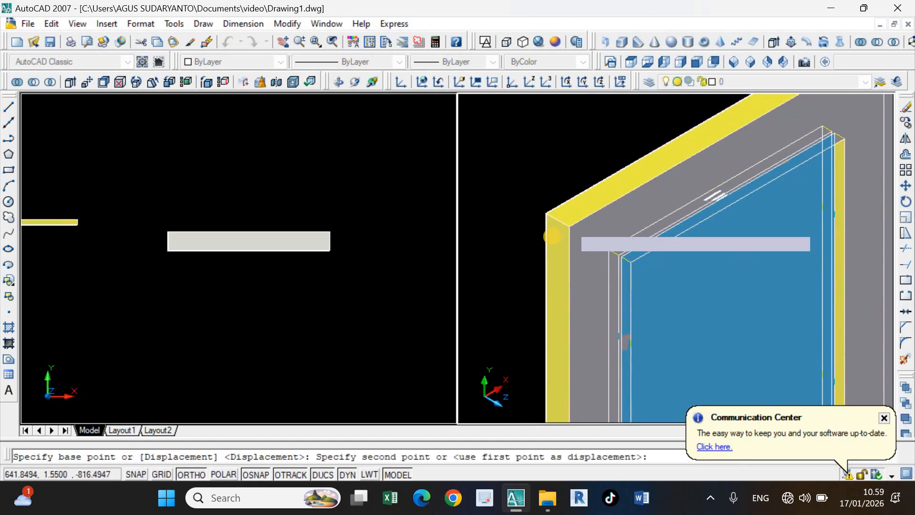
scroll(625, 214, down, 5)
scroll(653, 206, up, 8)
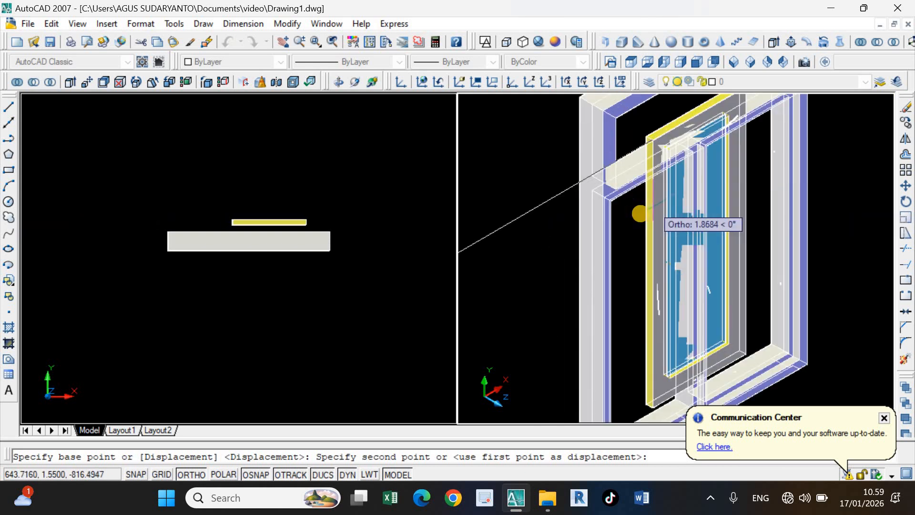
scroll(572, 200, up, 4)
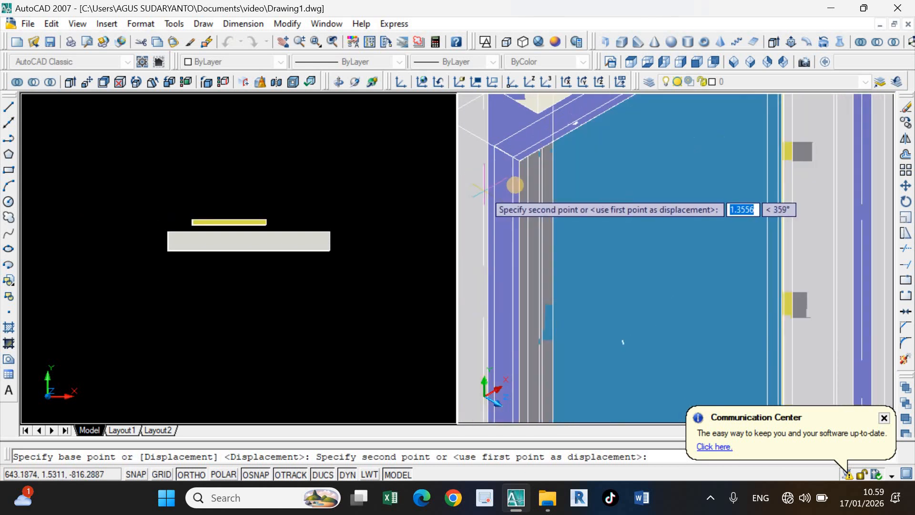
click(522, 162)
scroll(622, 335, down, 5)
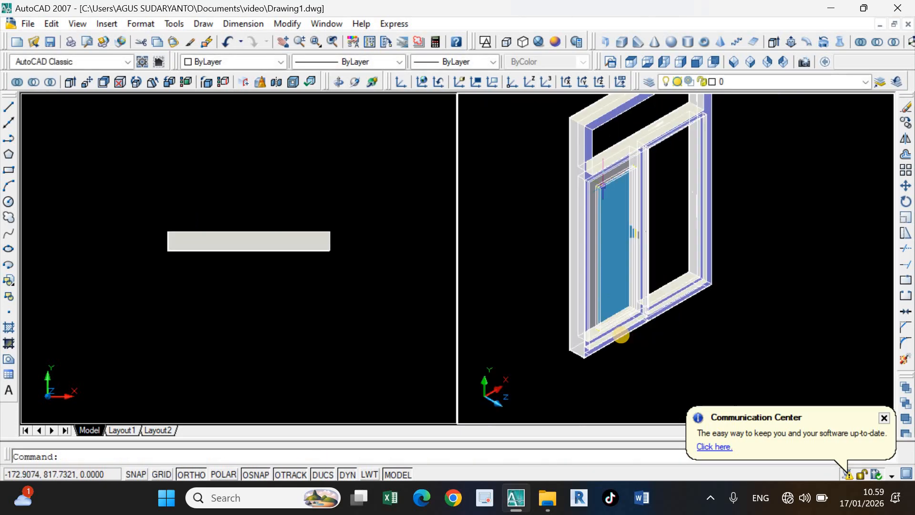
Switch the plan viewport to the Front view with the 2D Wireframe visual style.
scroll(587, 334, up, 3)
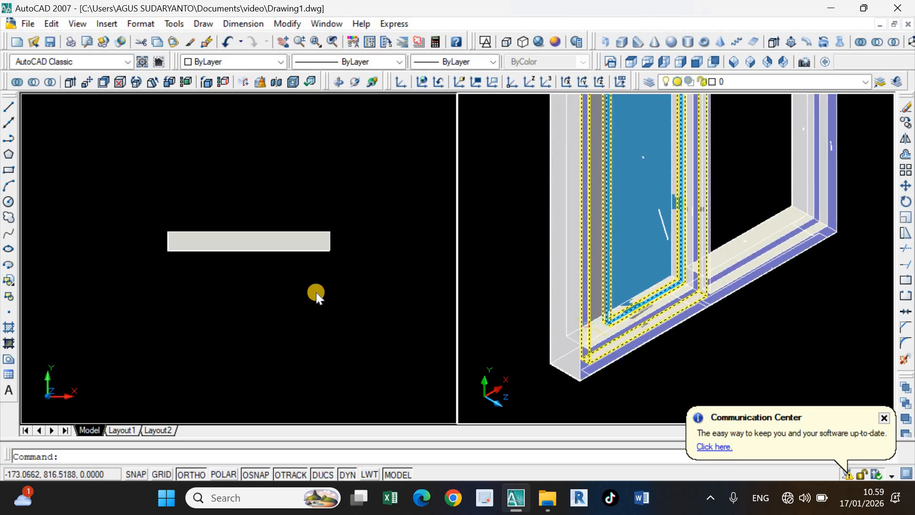
click(316, 293)
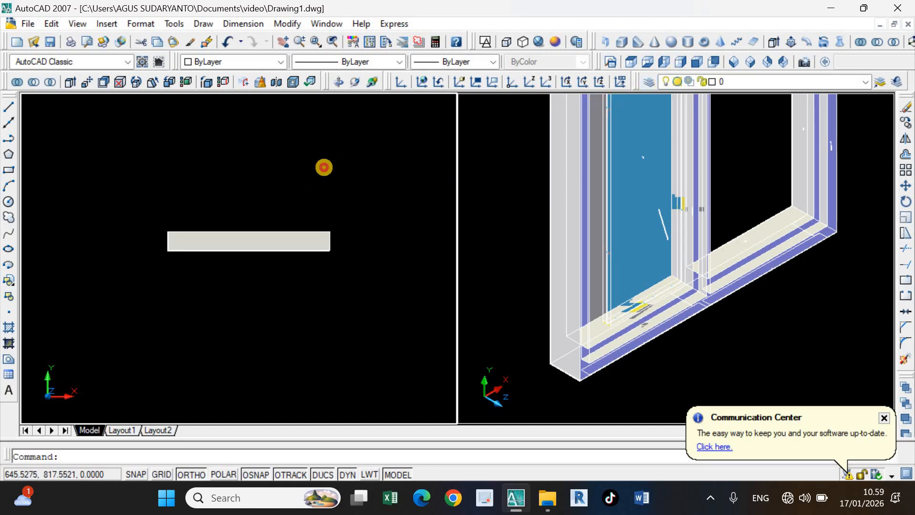
click(343, 164)
click(696, 61)
scroll(78, 309, up, 3)
middle_drag(81, 310, 208, 328)
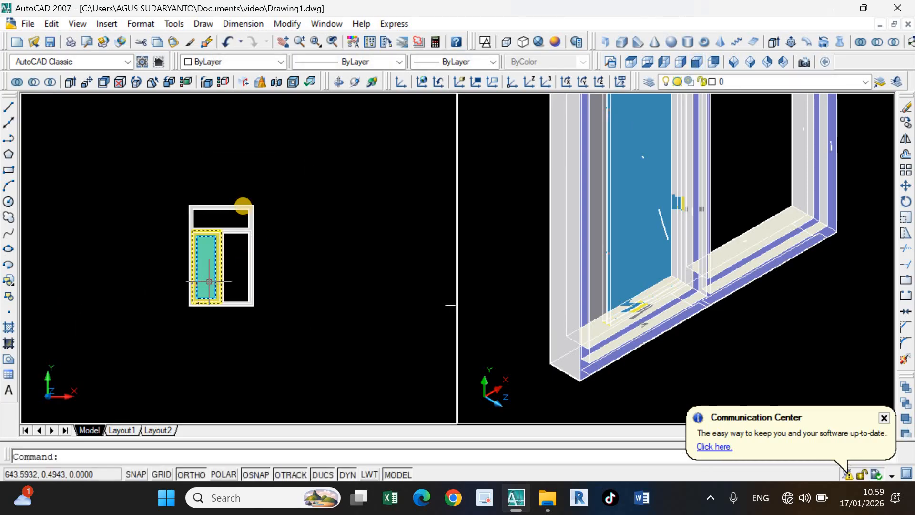
click(486, 41)
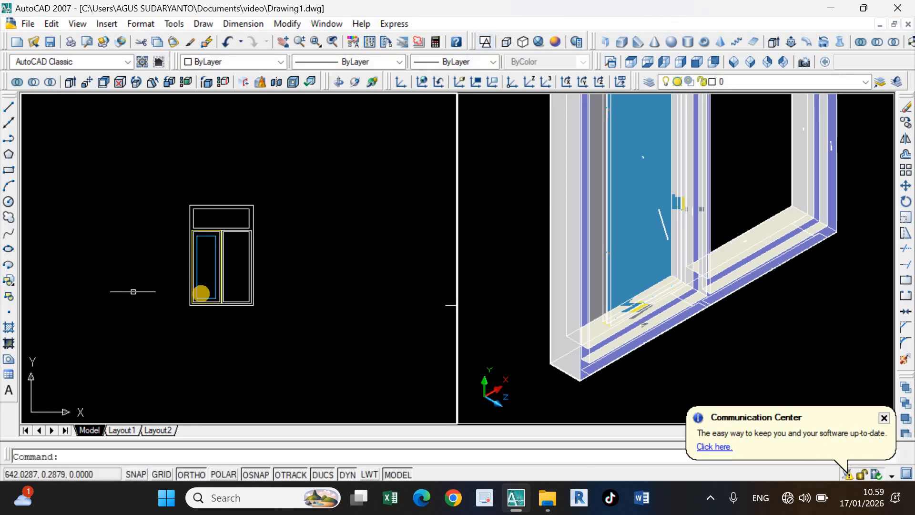
scroll(200, 286, up, 4)
scroll(204, 355, up, 1)
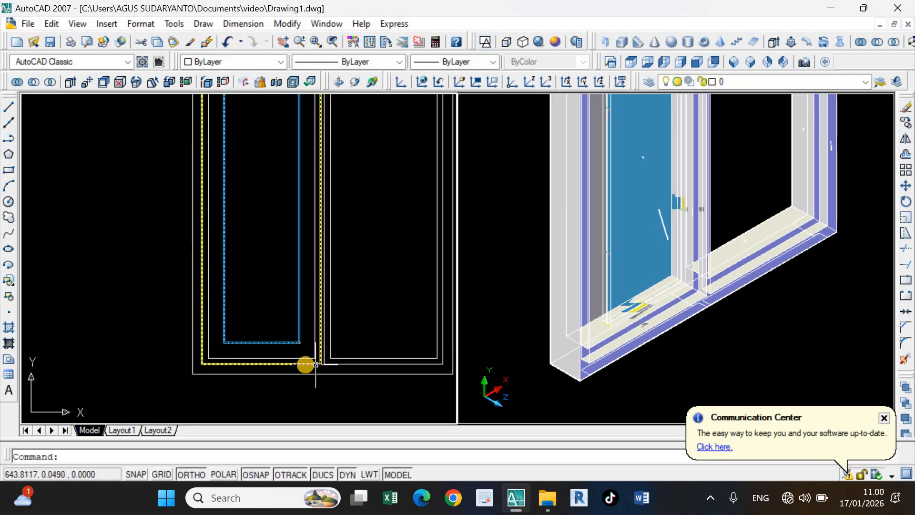
scroll(310, 365, down, 2)
middle_drag(278, 366, 266, 367)
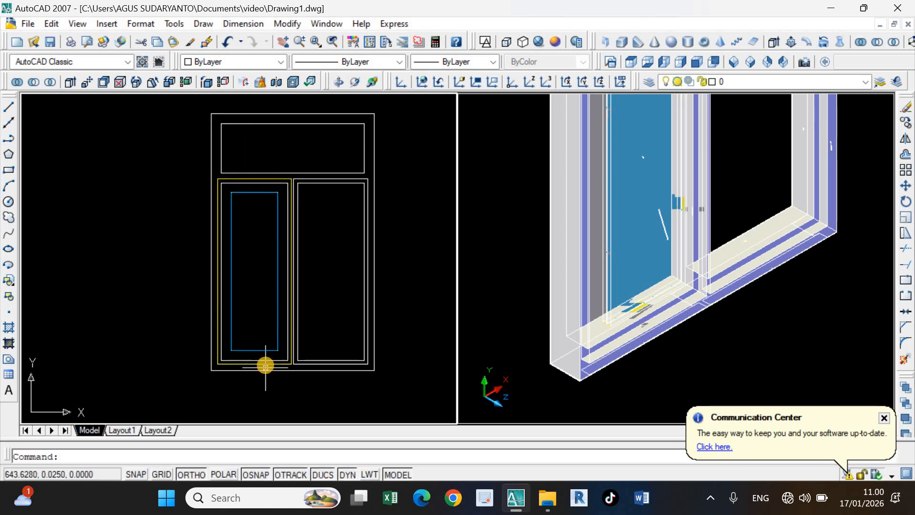
click(265, 366)
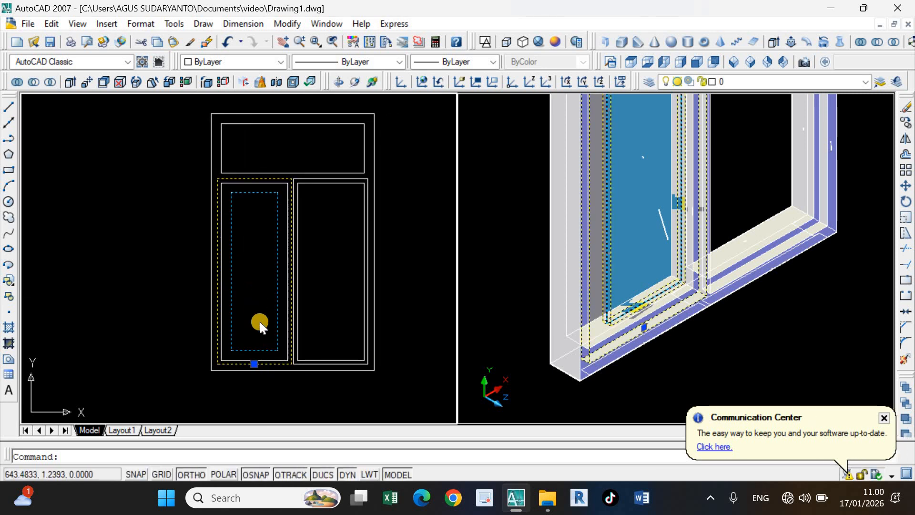
right_click(260, 324)
click(272, 343)
scroll(286, 370, up, 1)
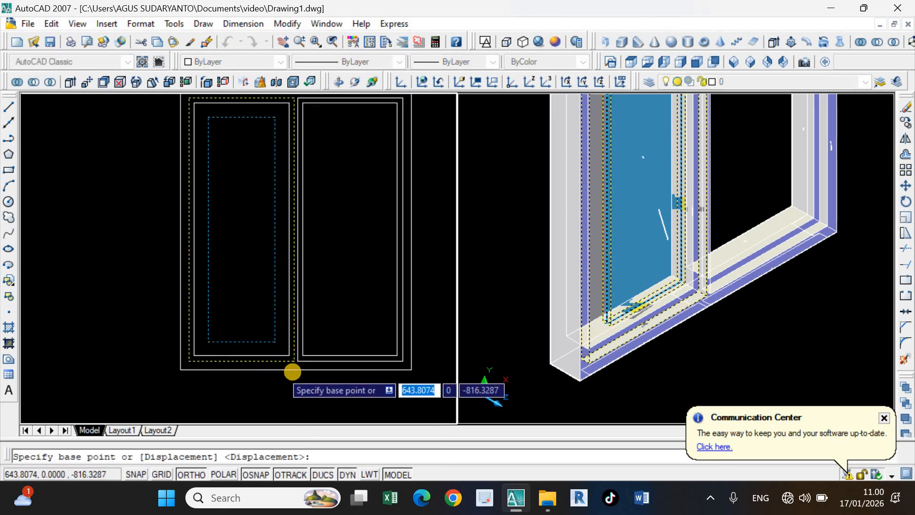
scroll(293, 371, up, 1)
scroll(296, 368, up, 2)
click(295, 352)
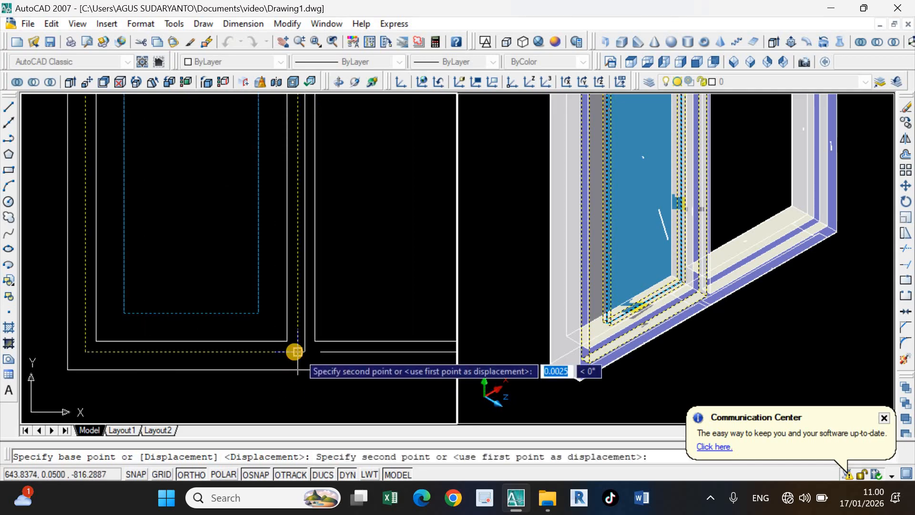
scroll(295, 352, down, 2)
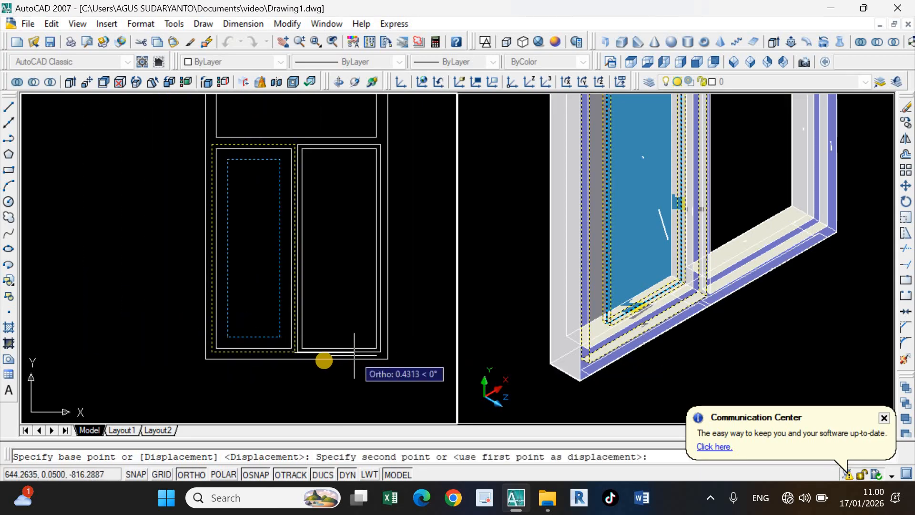
click(281, 350)
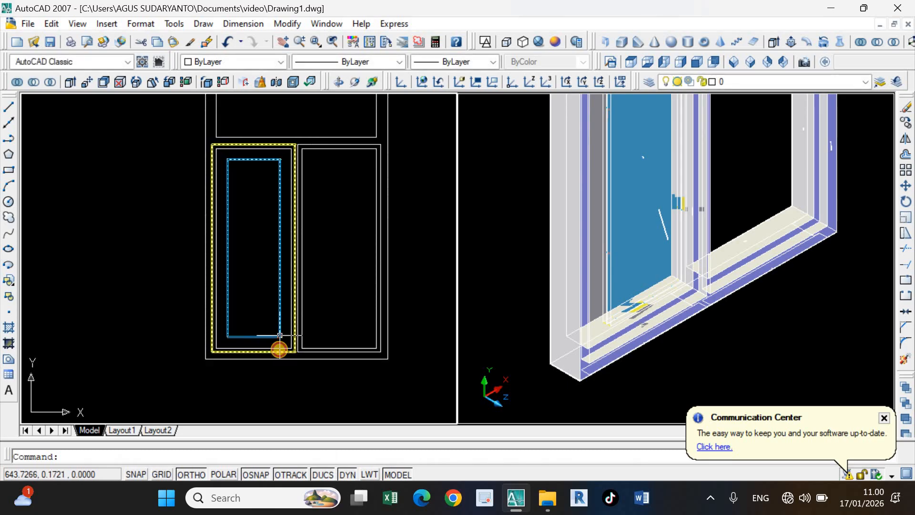
Mirror the sash across a vertical line beside the central mullion, keeping the original.
click(279, 335)
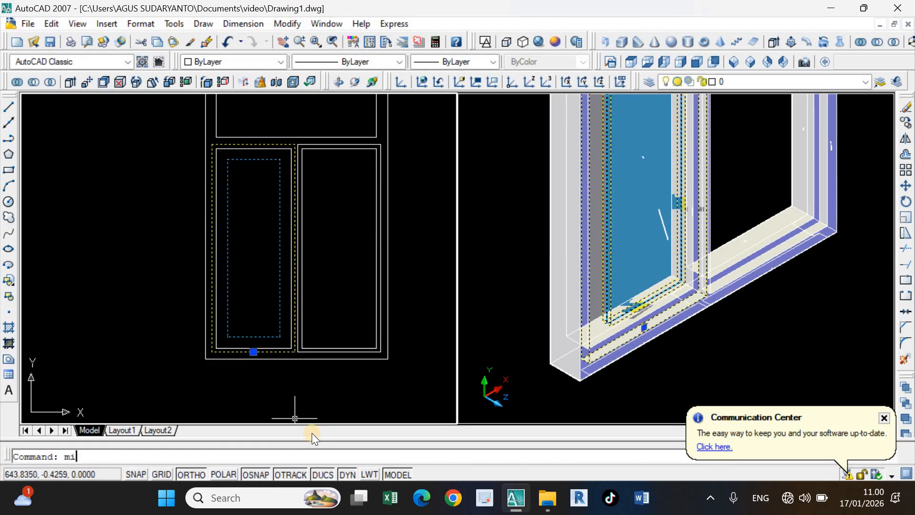
text(mi)
key(Return)
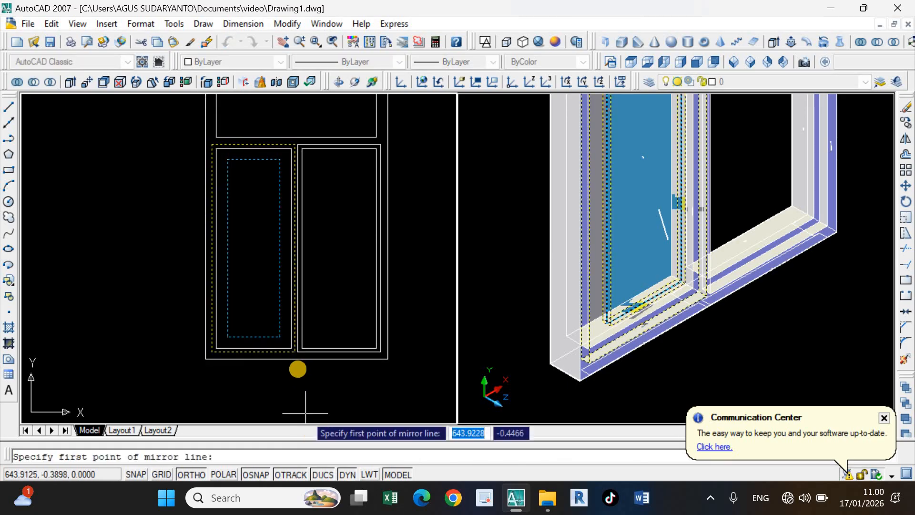
click(293, 359)
click(292, 389)
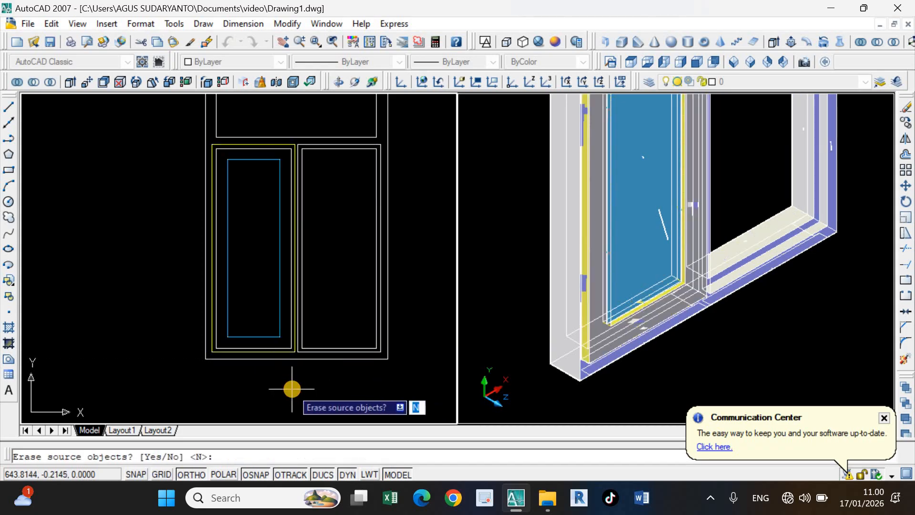
key(Return)
Move the mirrored sash 0.03 along X by its lower-right corner to the lower-right corner of the right opening.
scroll(309, 365, up, 3)
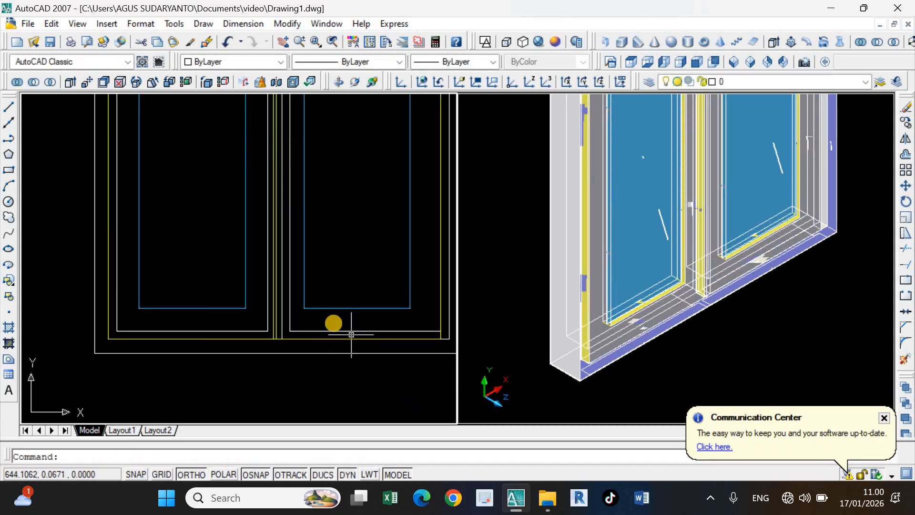
middle_drag(377, 328, 293, 320)
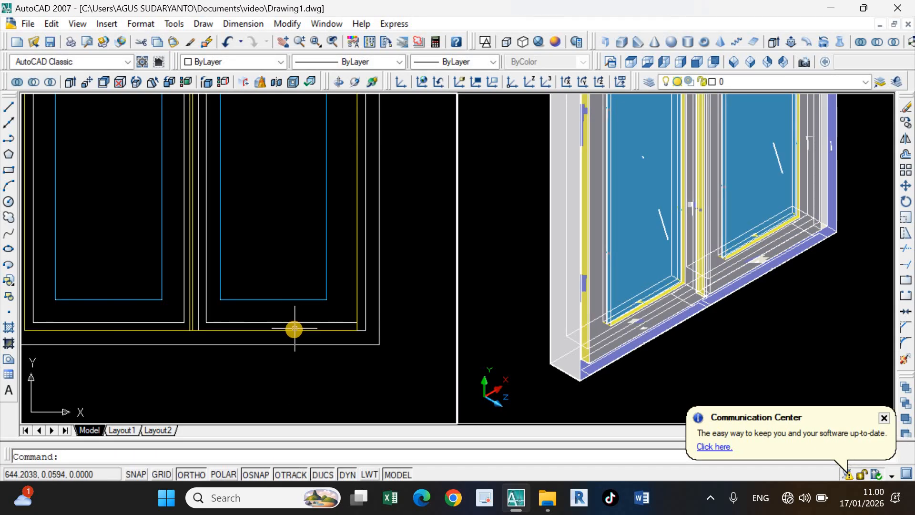
click(296, 307)
right_click(295, 307)
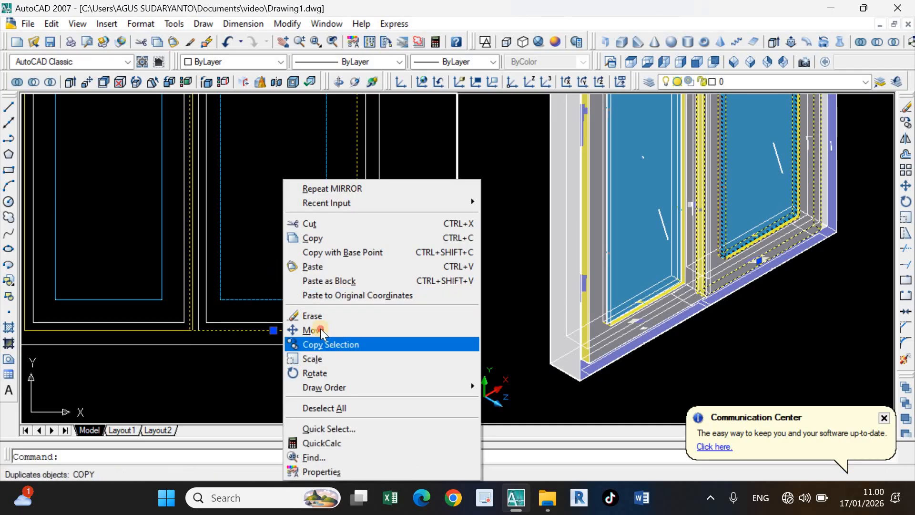
click(347, 327)
scroll(354, 332, up, 3)
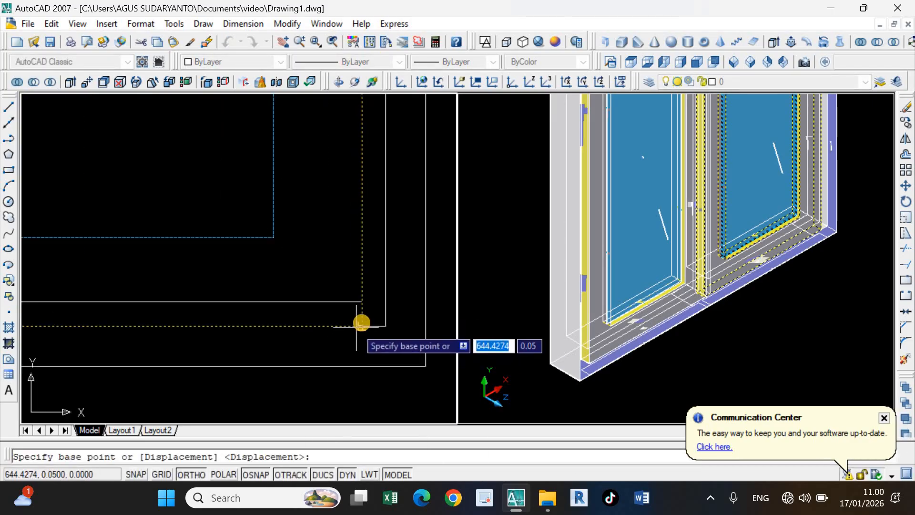
click(388, 325)
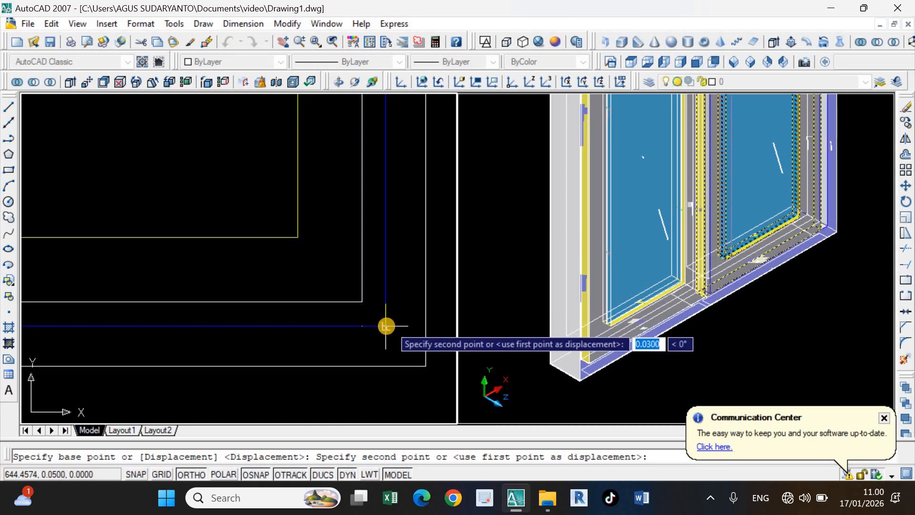
click(370, 325)
scroll(334, 367, down, 4)
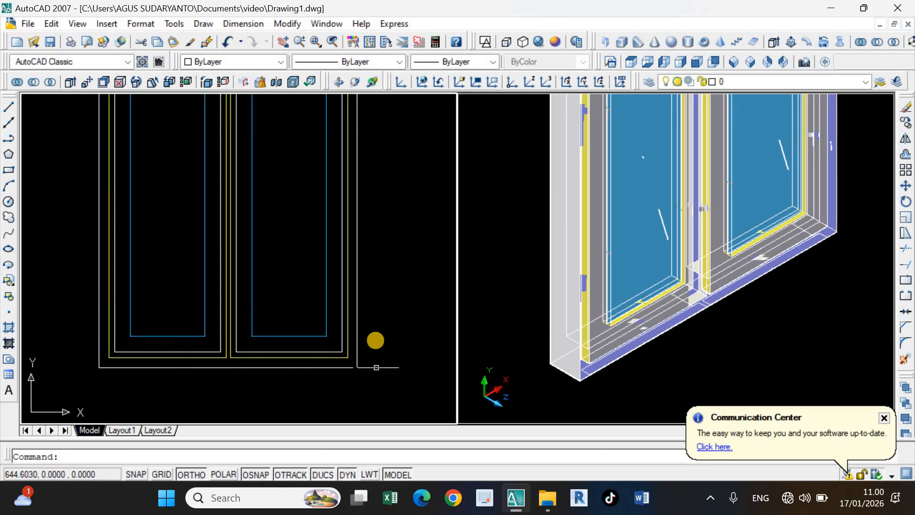
scroll(383, 341, down, 2)
Try to rotate the left sash freely about its outer vertical edge in the 3D viewport, with Ortho turned off.
click(750, 326)
scroll(751, 327, down, 6)
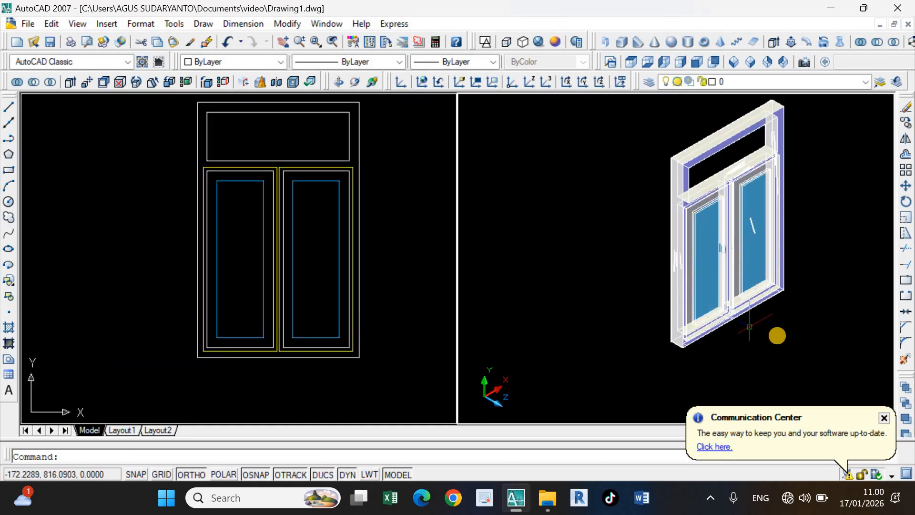
scroll(792, 316, up, 2)
click(646, 220)
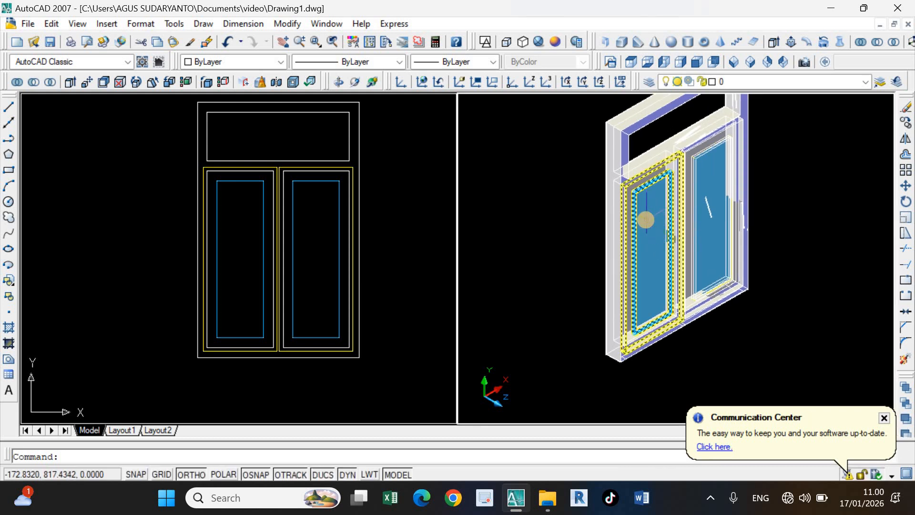
click(646, 206)
right_click(668, 255)
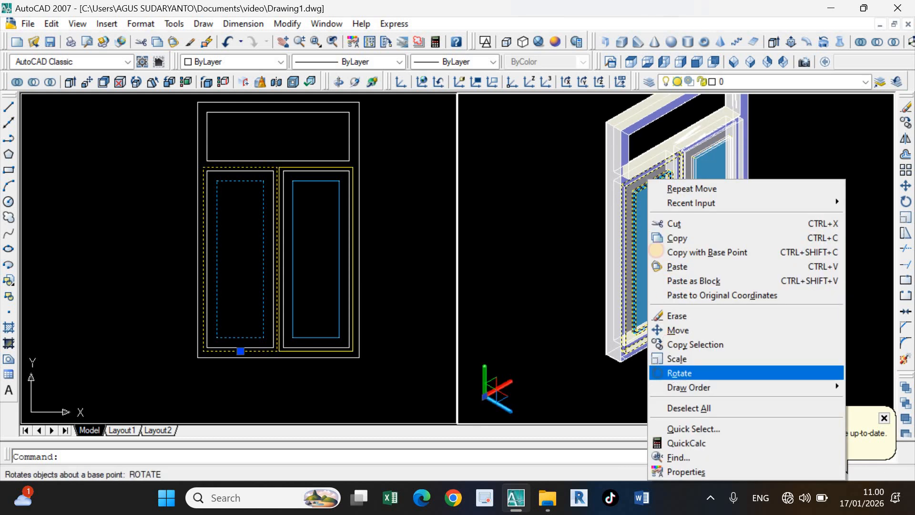
click(673, 371)
scroll(625, 186, up, 3)
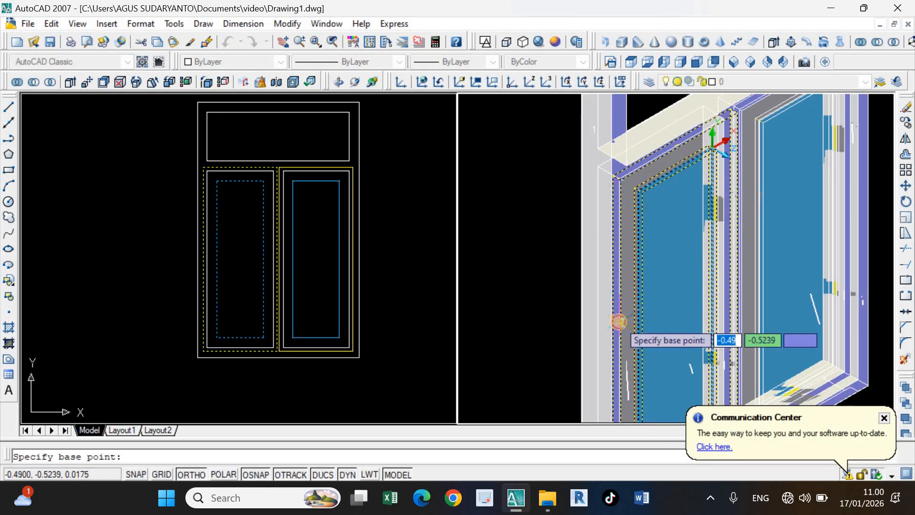
click(619, 322)
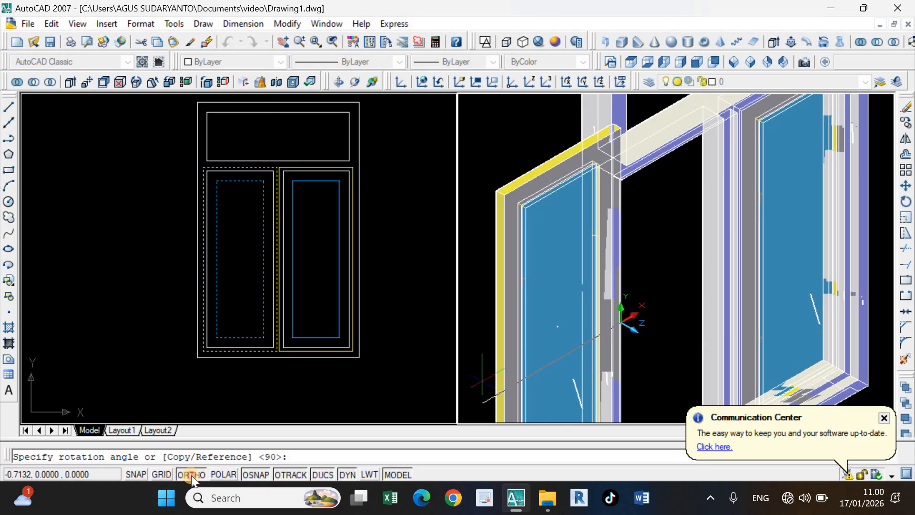
click(191, 476)
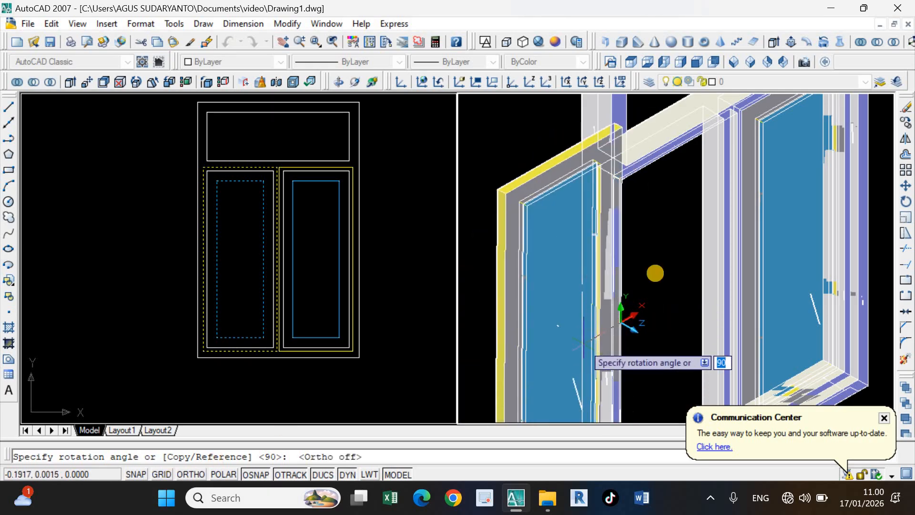
click(648, 258)
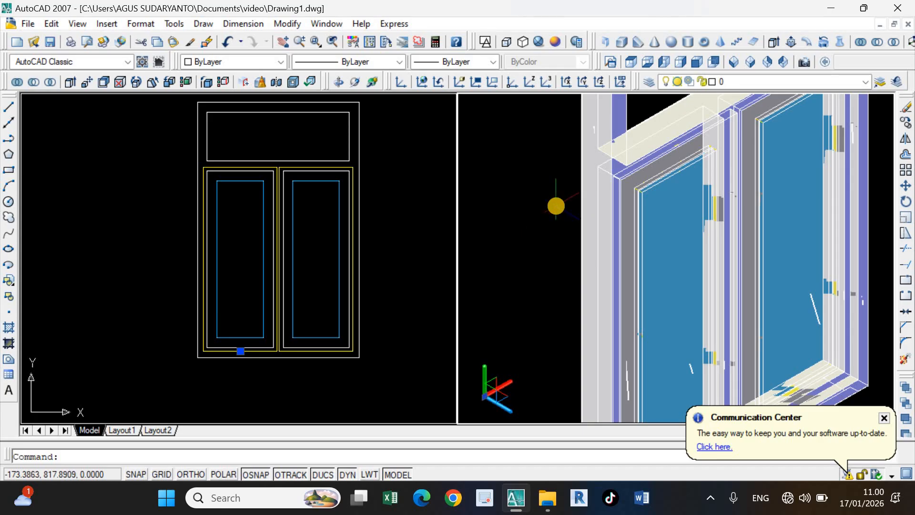
right_click(558, 255)
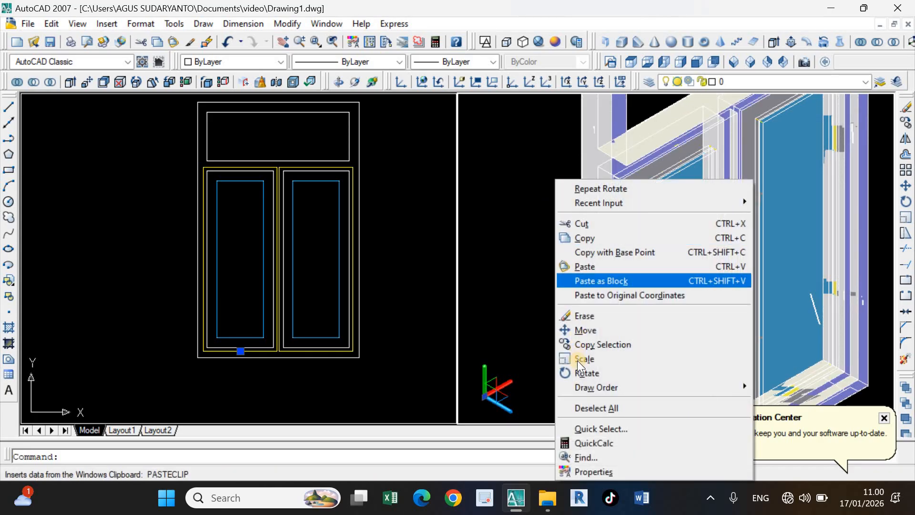
click(588, 374)
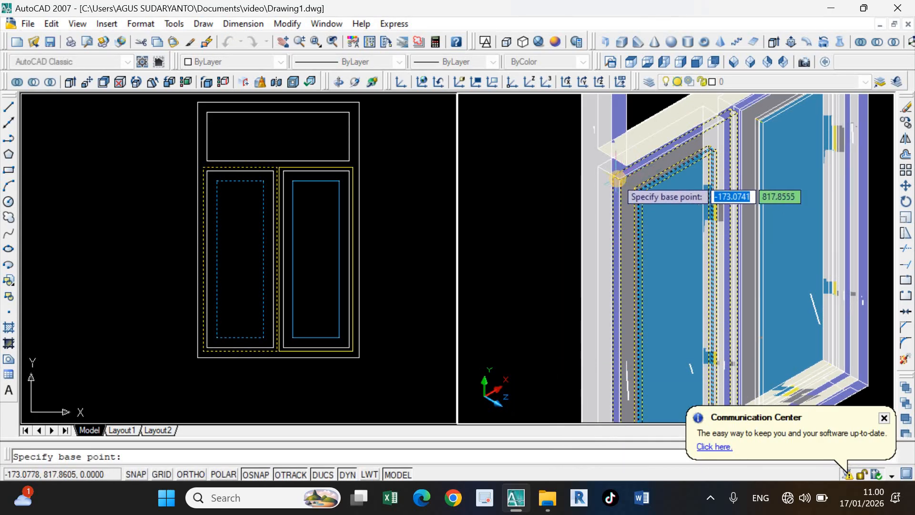
click(619, 180)
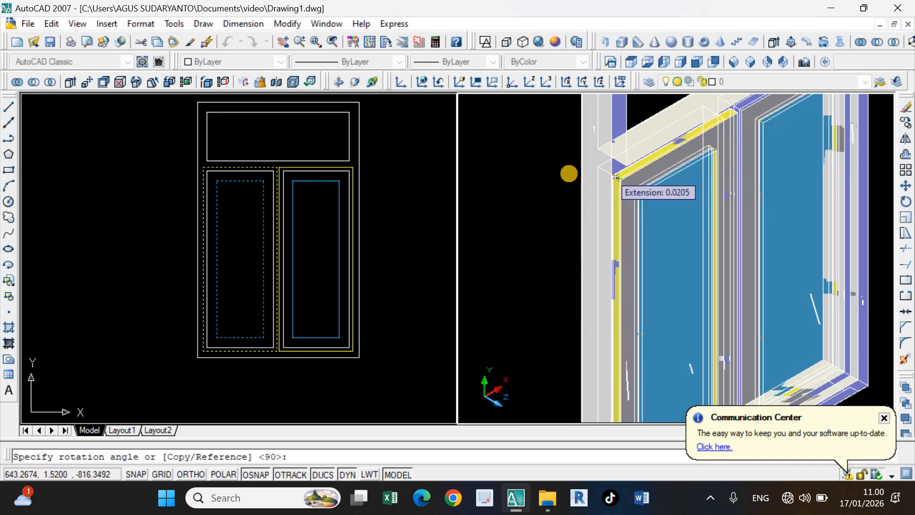
key(Escape)
scroll(579, 227, down, 2)
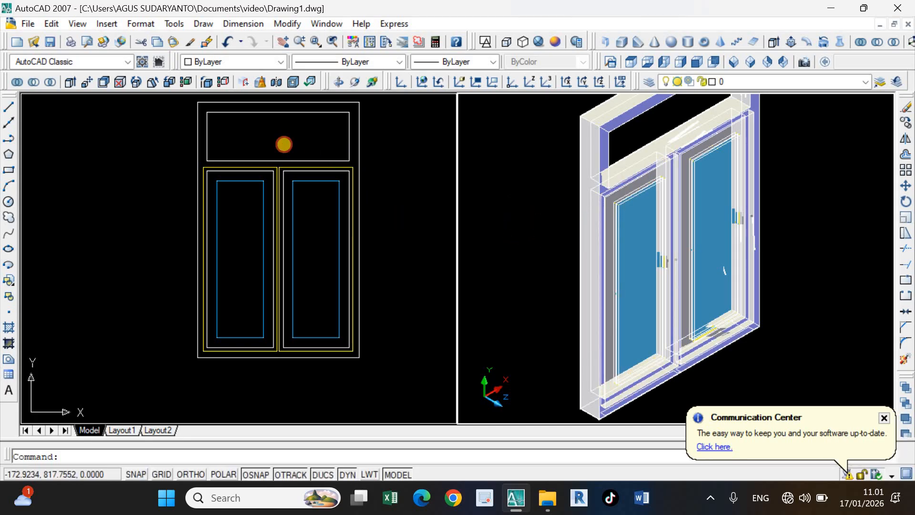
Measure the height of the window frame's upper opening with a linear dimension in the Front view, without placing the dimension.
scroll(280, 190, up, 3)
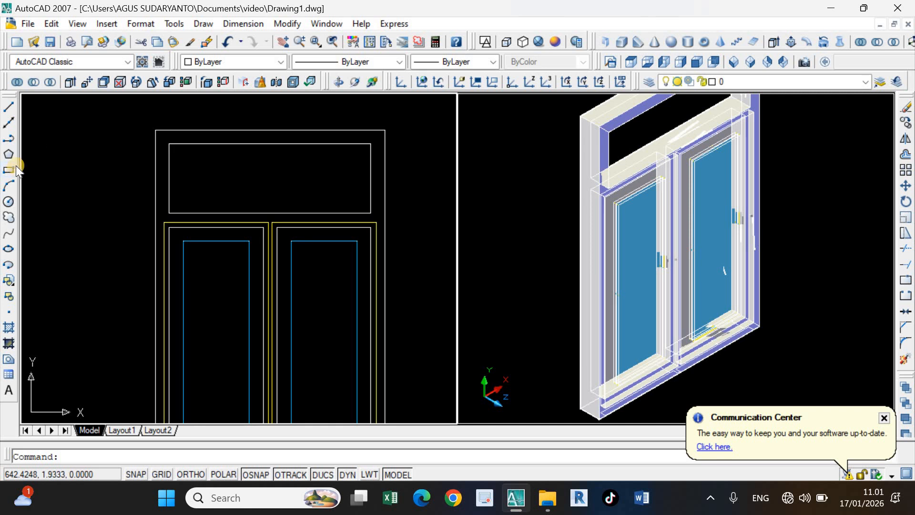
click(247, 22)
click(251, 60)
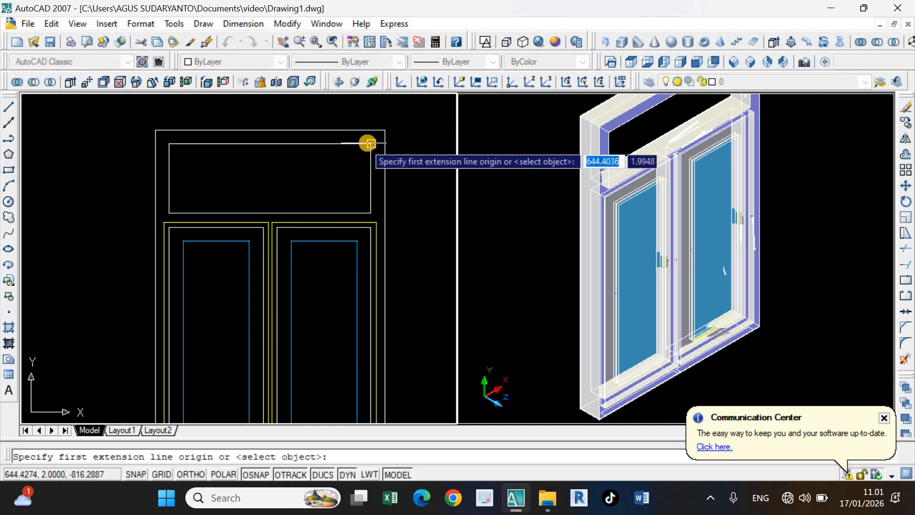
click(372, 195)
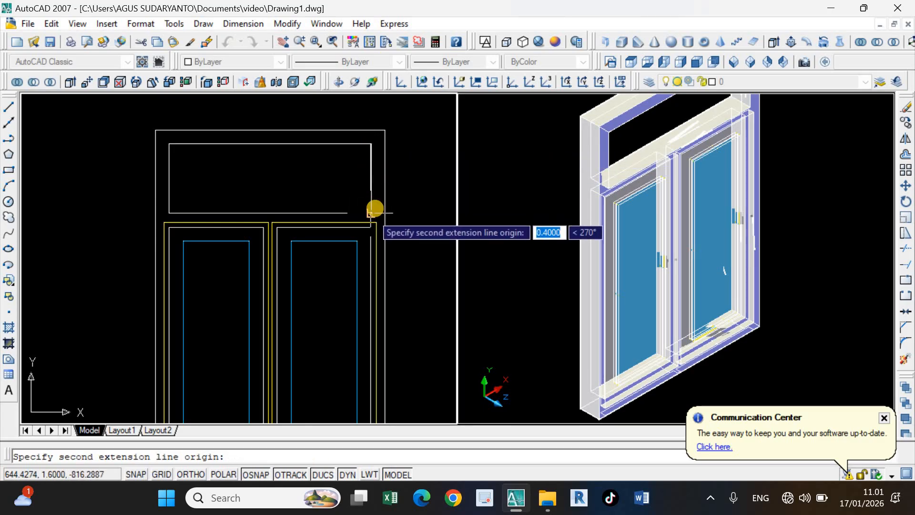
click(373, 209)
scroll(343, 208, up, 5)
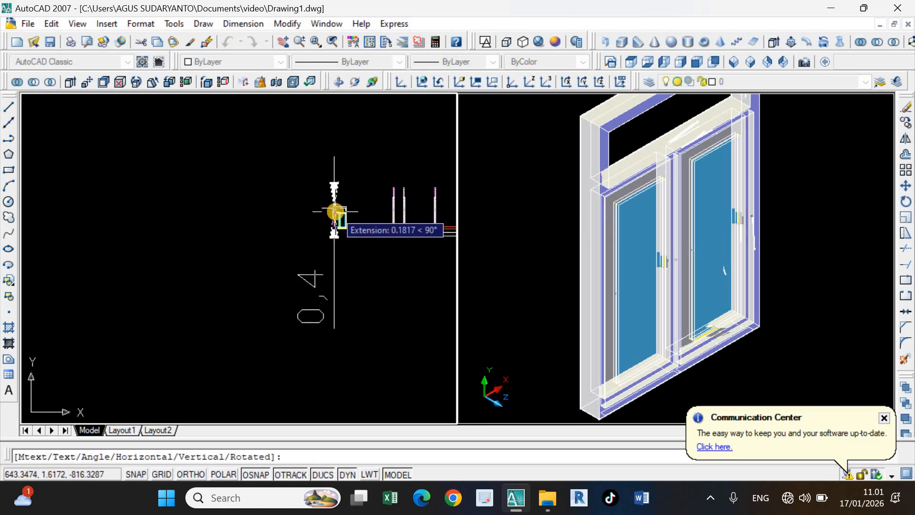
scroll(334, 205, down, 5)
key(Escape)
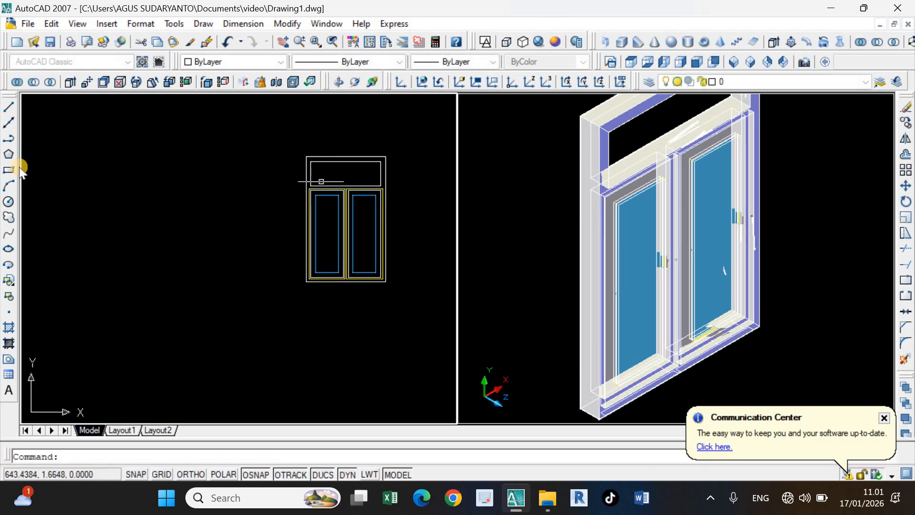
Draw a rectangle 0.025 wide and 0.4 high in the empty area beside the window in the Front view.
click(8, 171)
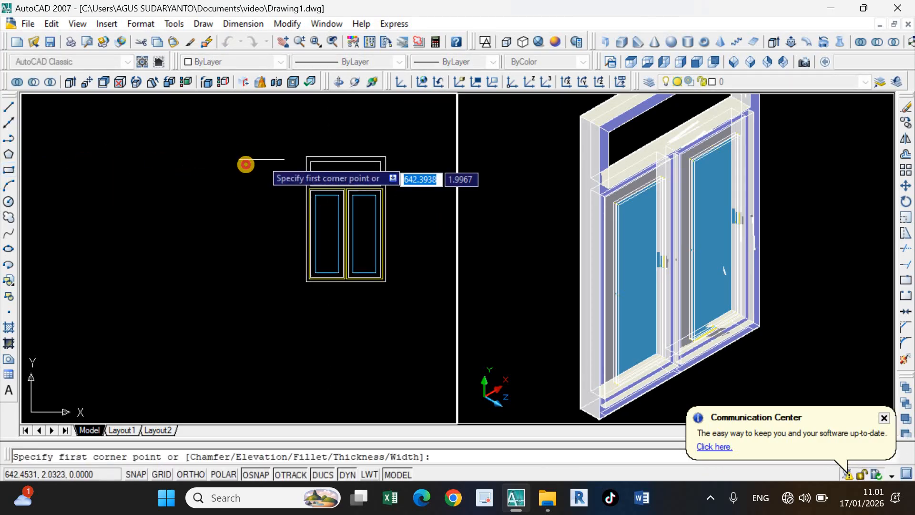
click(247, 154)
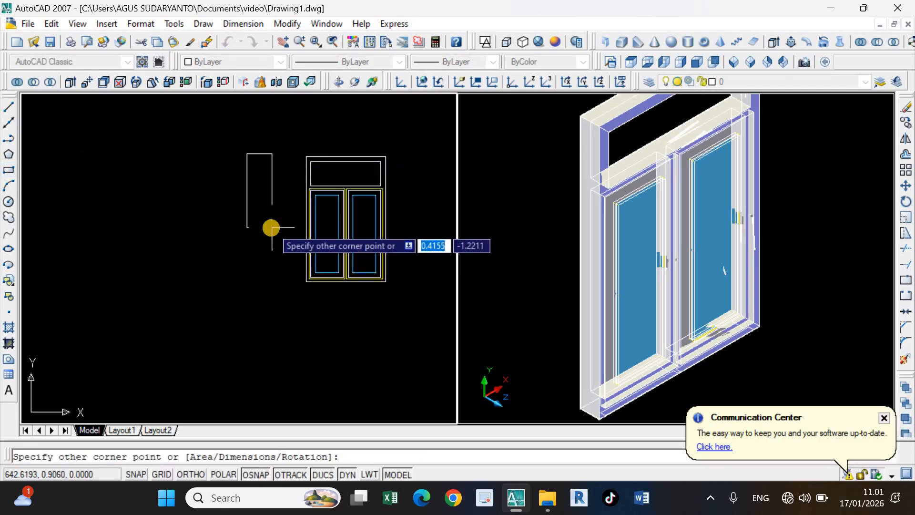
text(02)
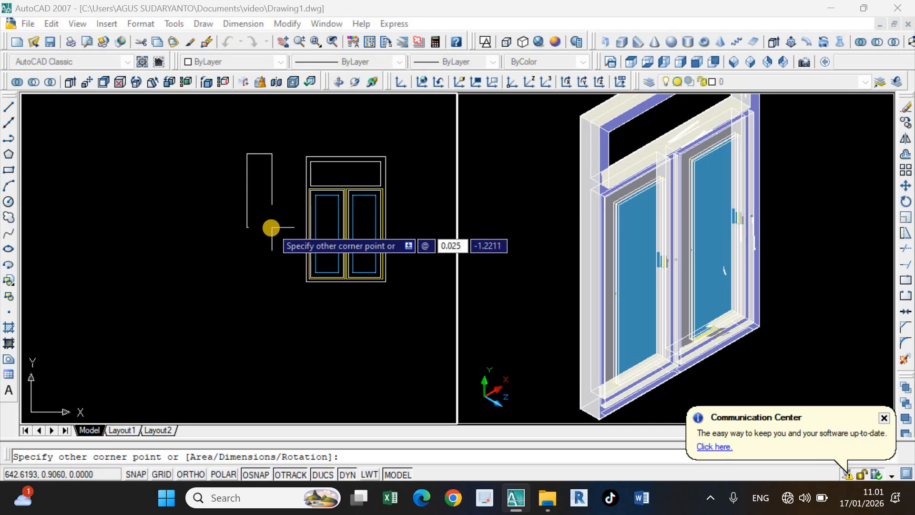
key(Tab)
text(0)
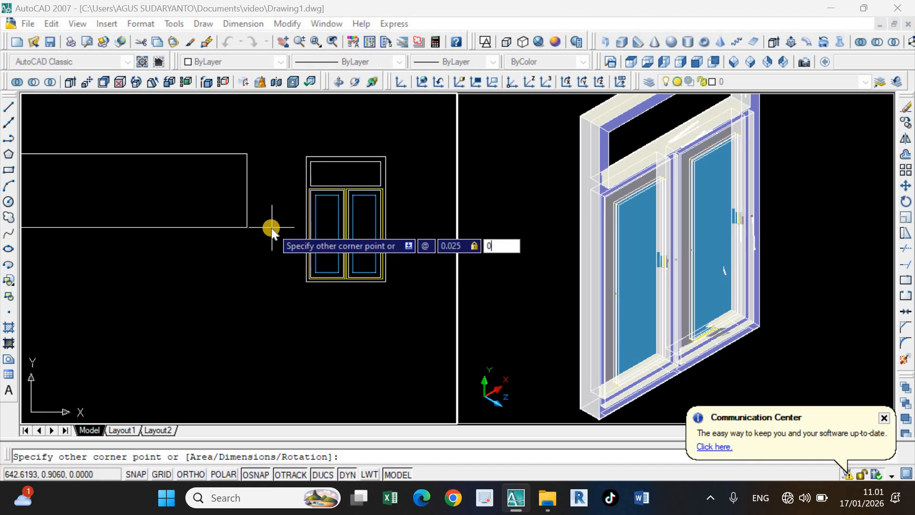
key(Return)
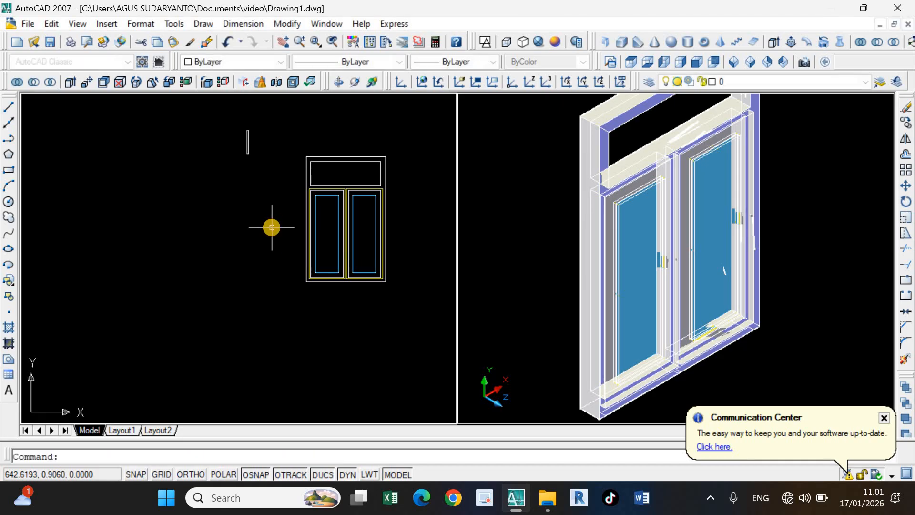
Extrude the narrow rectangle by 0.1 with Ortho turned on.
scroll(256, 151, up, 3)
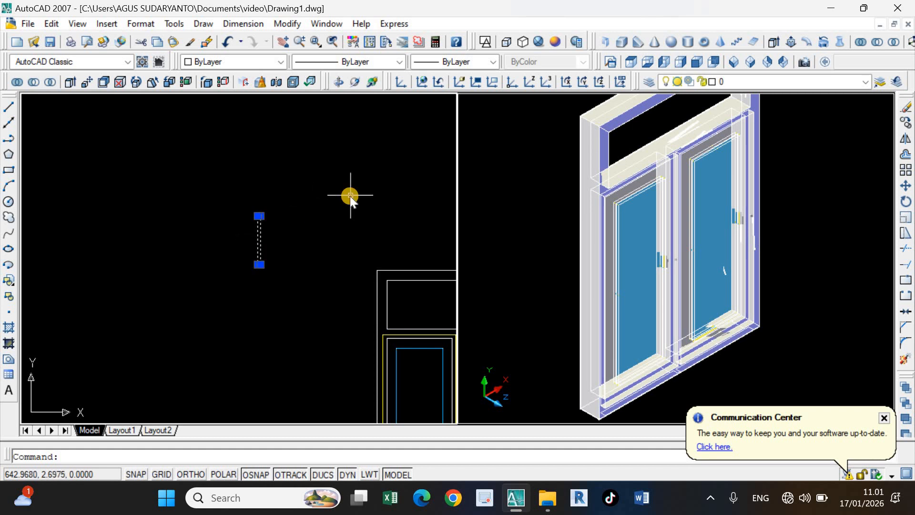
text(ext)
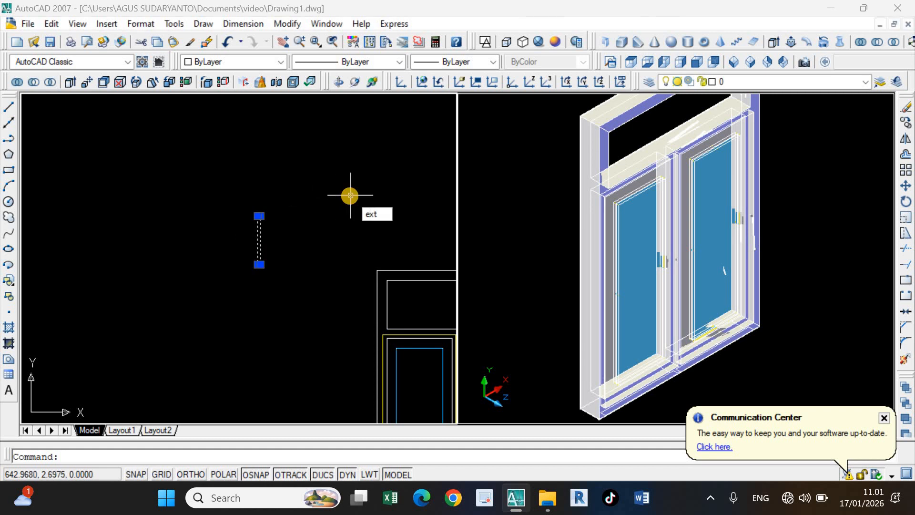
key(Return)
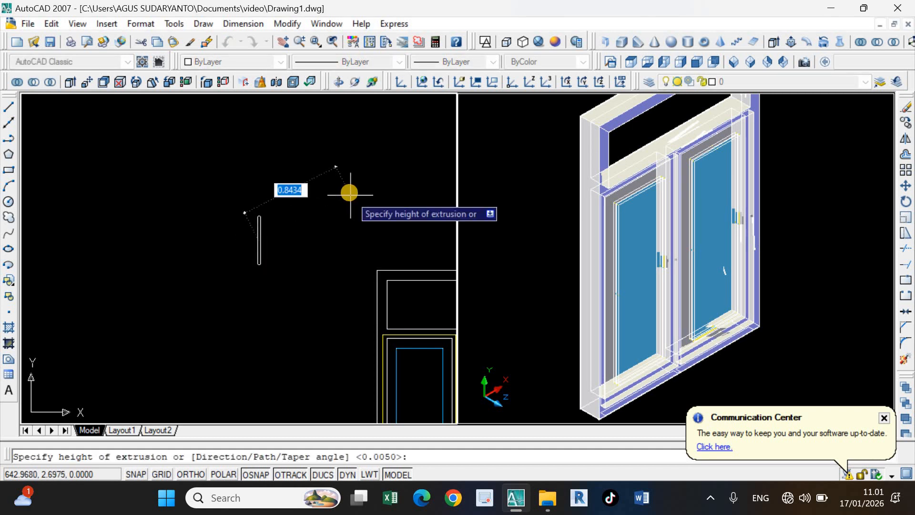
click(187, 474)
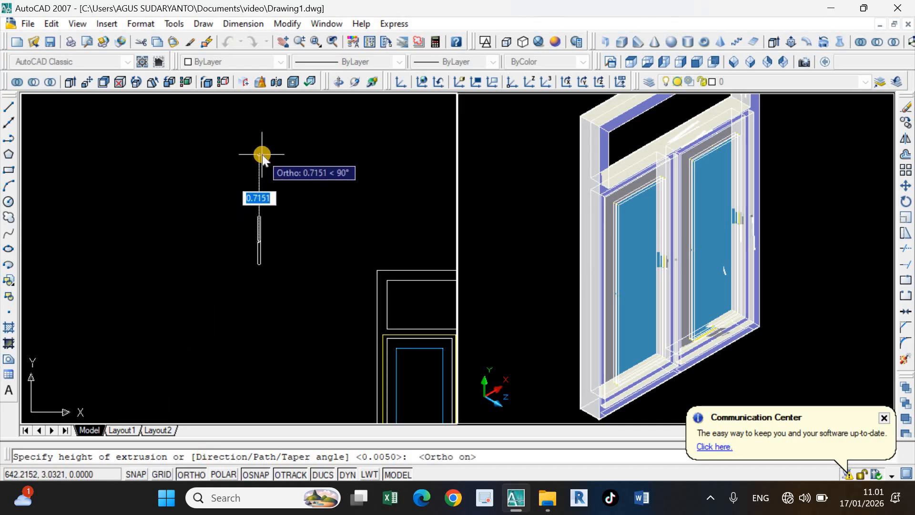
text(0)
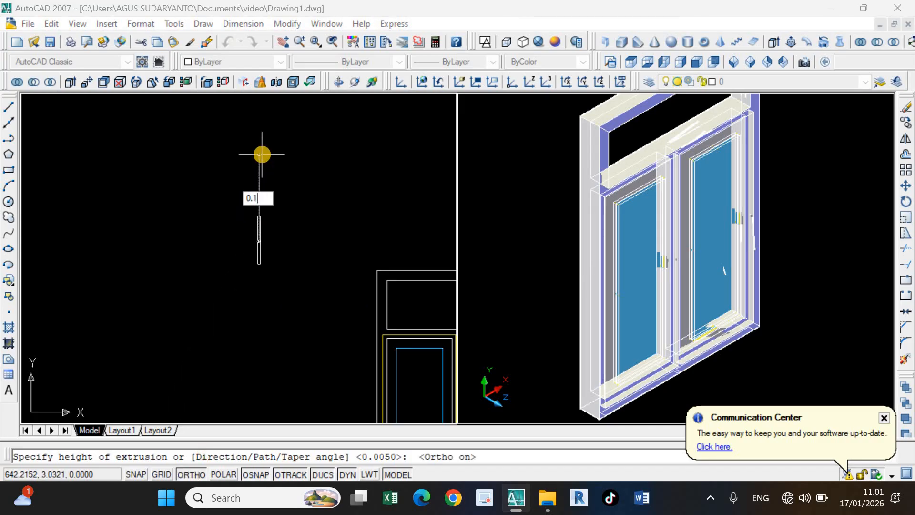
key(Return)
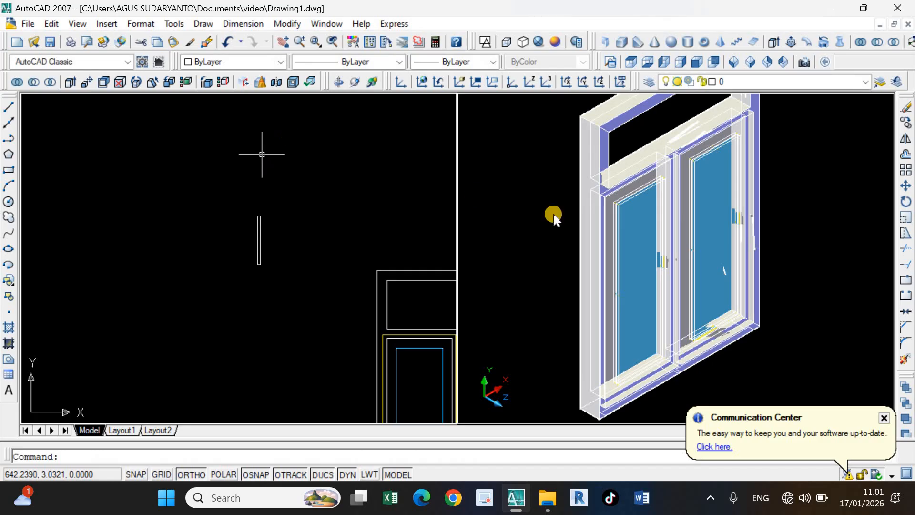
Locate the extruded bar in the 3D viewport by selecting it in the Front view and zooming to all objects.
click(572, 231)
scroll(570, 234, down, 4)
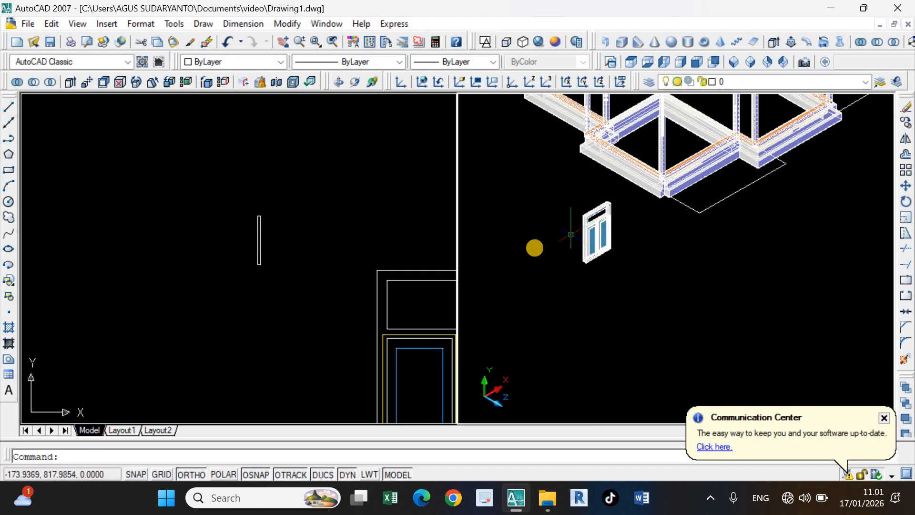
scroll(565, 238, down, 2)
click(334, 250)
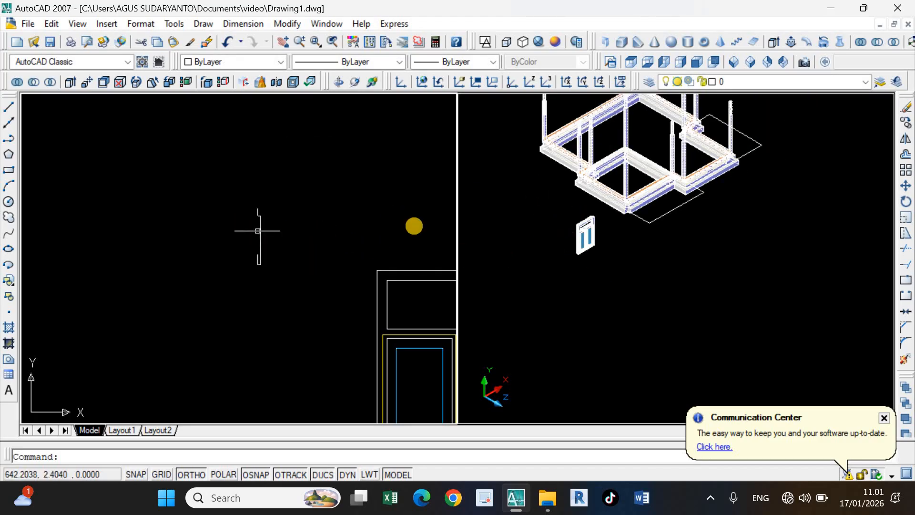
click(532, 269)
click(501, 267)
click(496, 278)
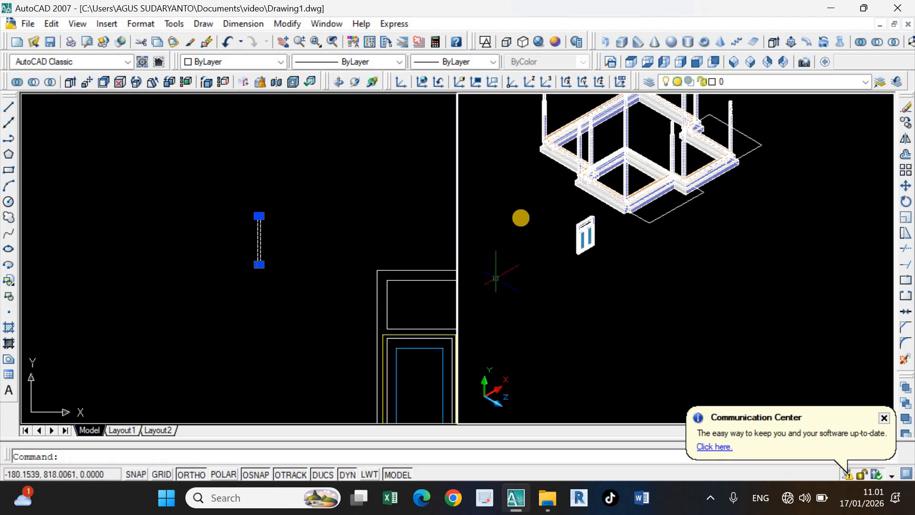
text(z)
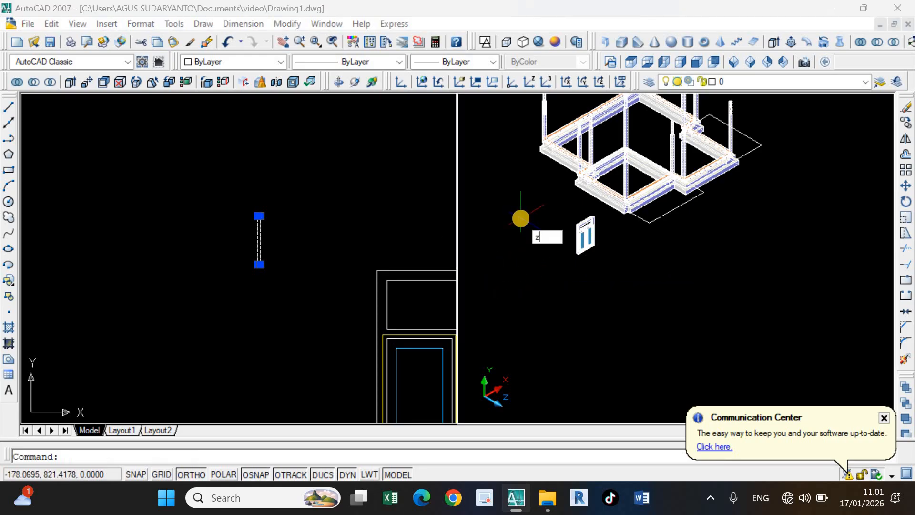
key(Return)
text(a)
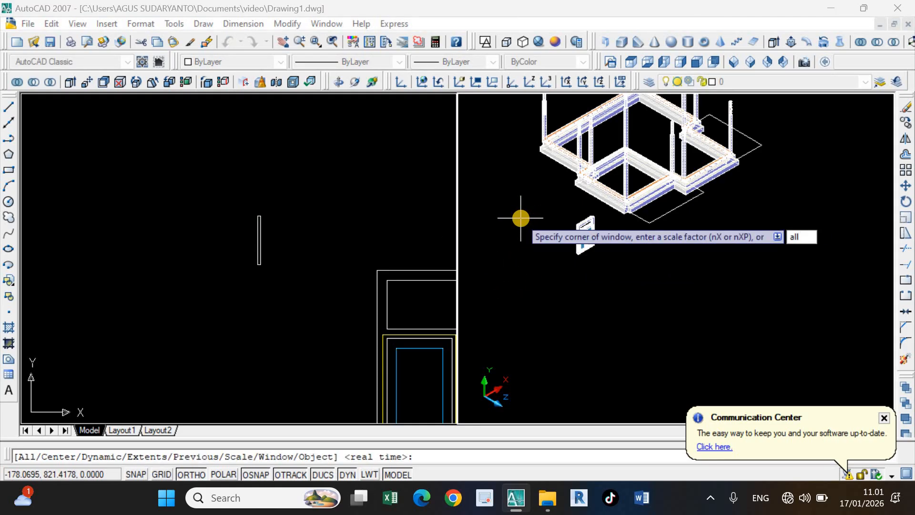
text(ll)
key(Return)
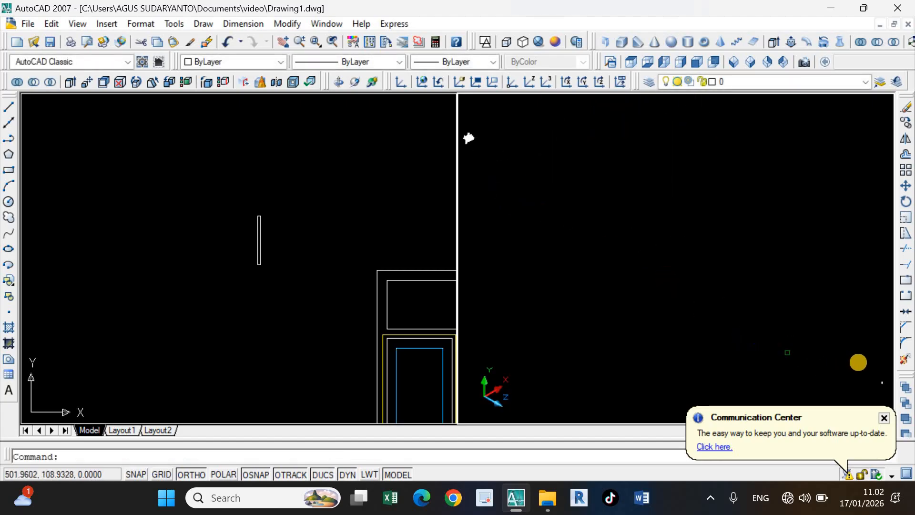
Move the distant bar about 816 along the negative Z axis so that it sits beside the window.
click(864, 372)
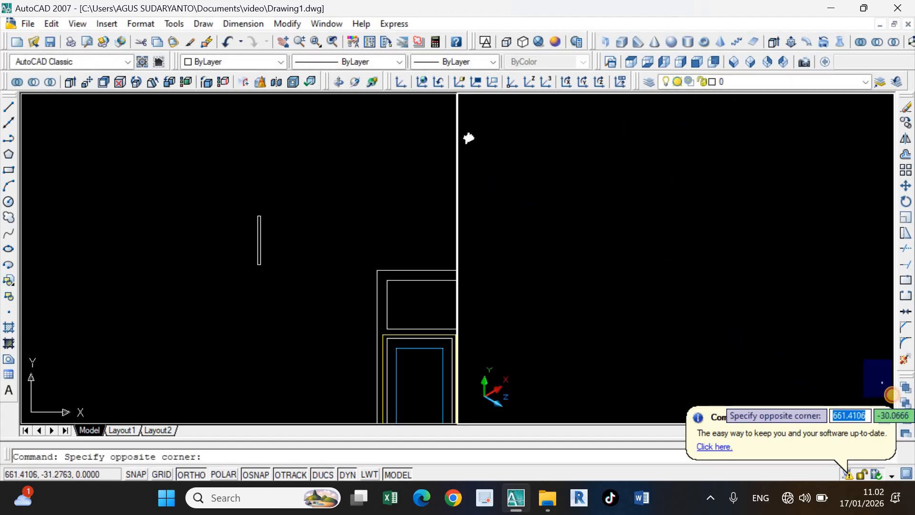
click(892, 402)
right_click(811, 224)
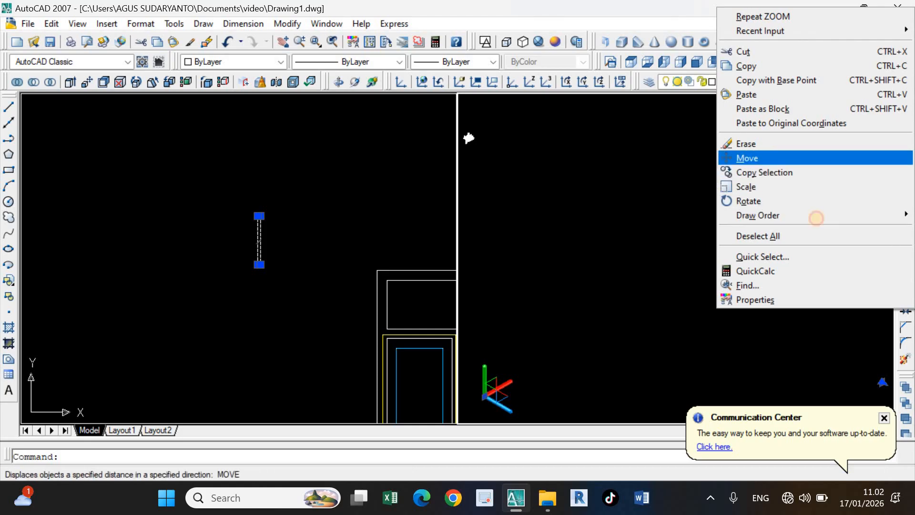
click(791, 161)
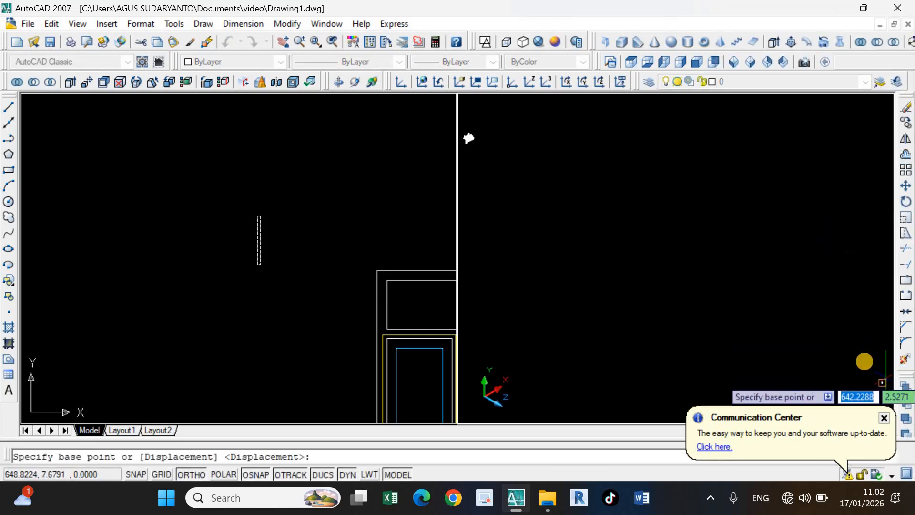
click(864, 362)
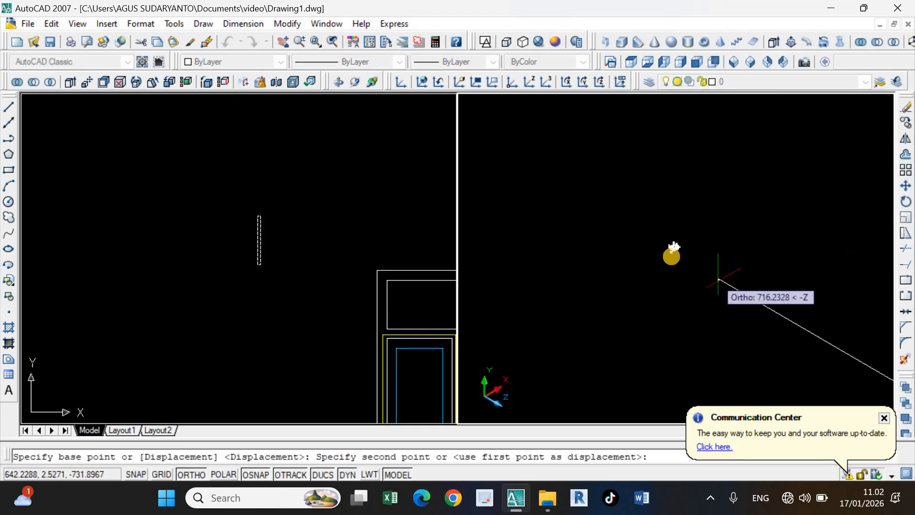
scroll(664, 231, up, 8)
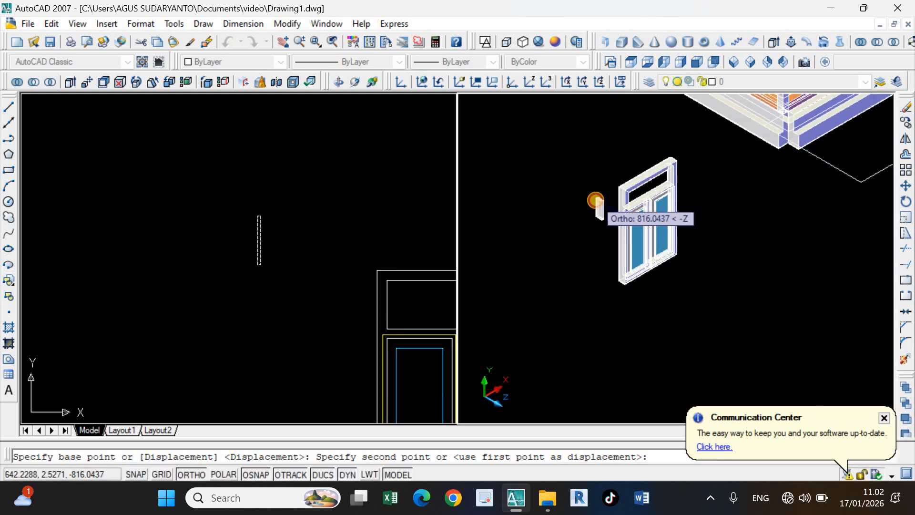
click(596, 204)
Move the bar from beside the window by its lower front corner onto the lower front corner of the upper opening.
click(251, 254)
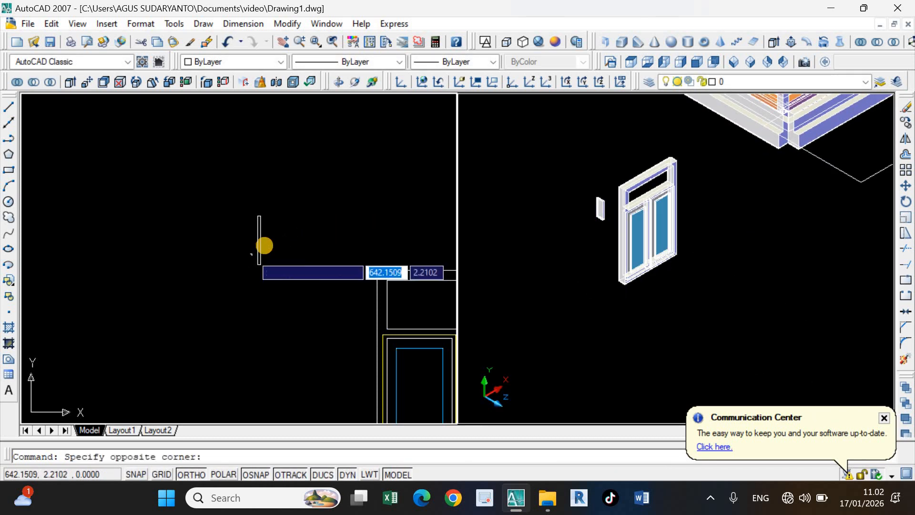
click(570, 234)
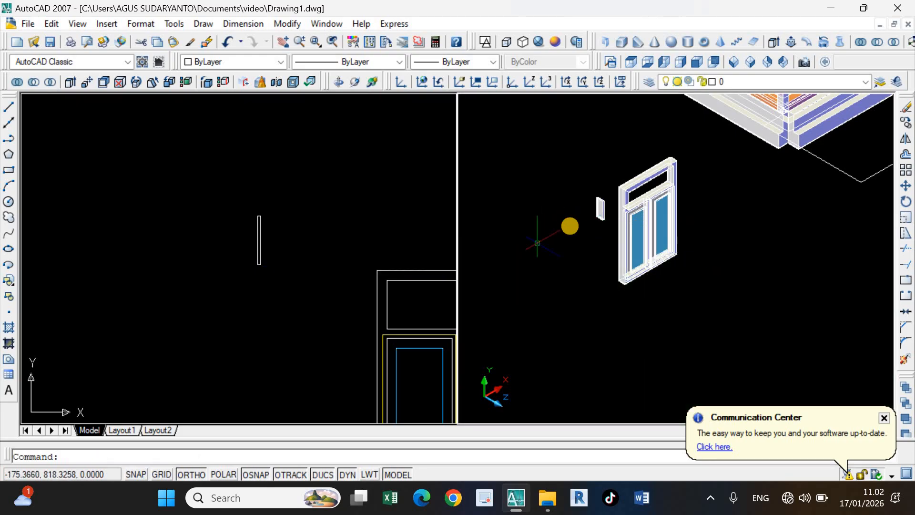
click(537, 243)
click(601, 214)
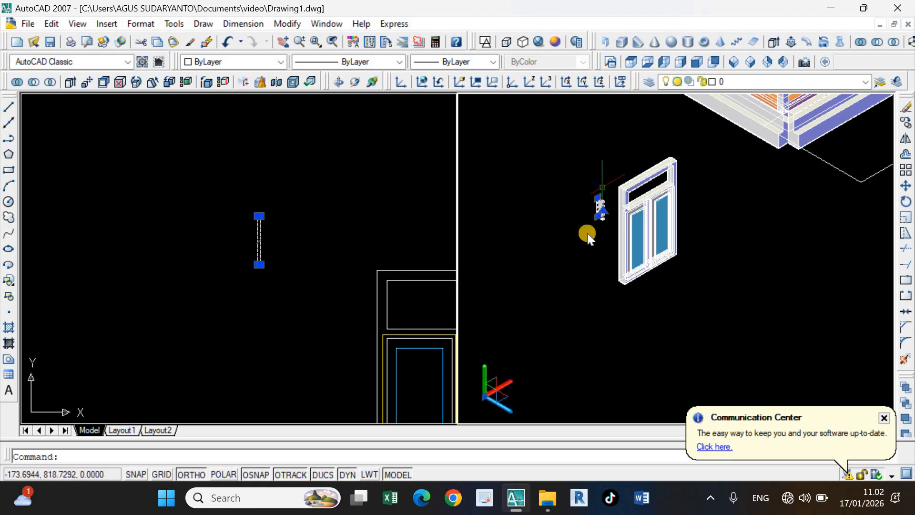
right_click(588, 234)
click(618, 294)
scroll(588, 225, up, 3)
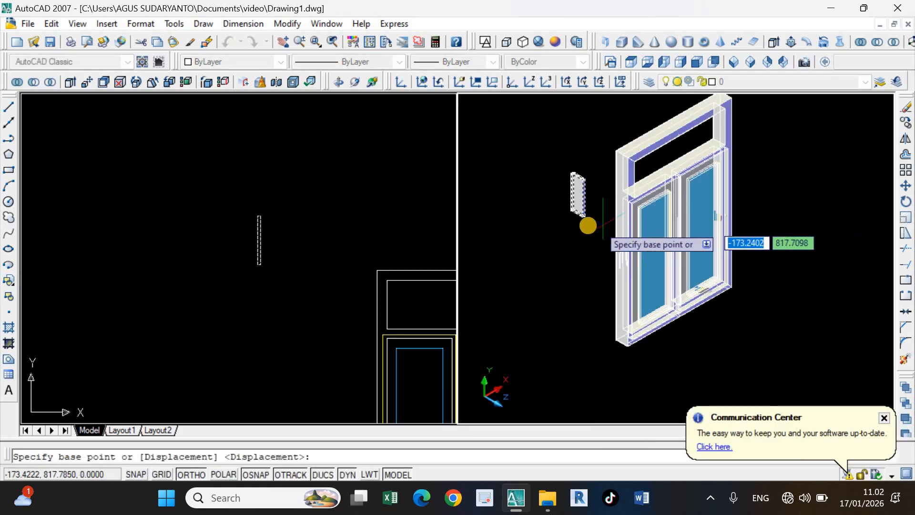
scroll(596, 228, up, 3)
scroll(539, 229, down, 1)
click(537, 231)
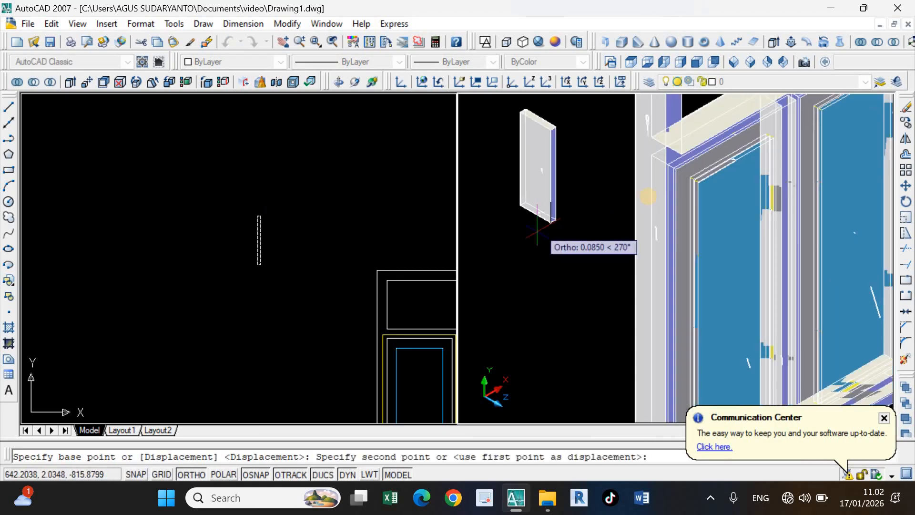
scroll(680, 152, up, 1)
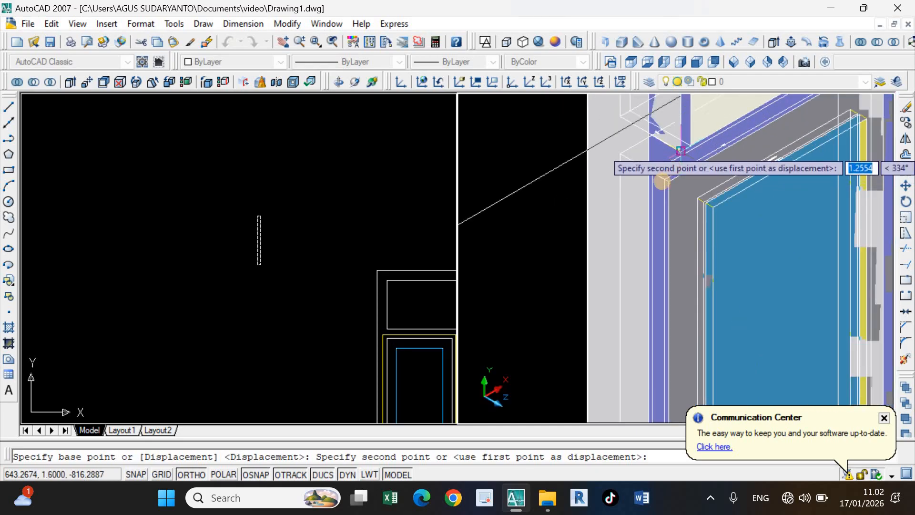
click(681, 151)
scroll(547, 245, down, 2)
scroll(545, 190, up, 2)
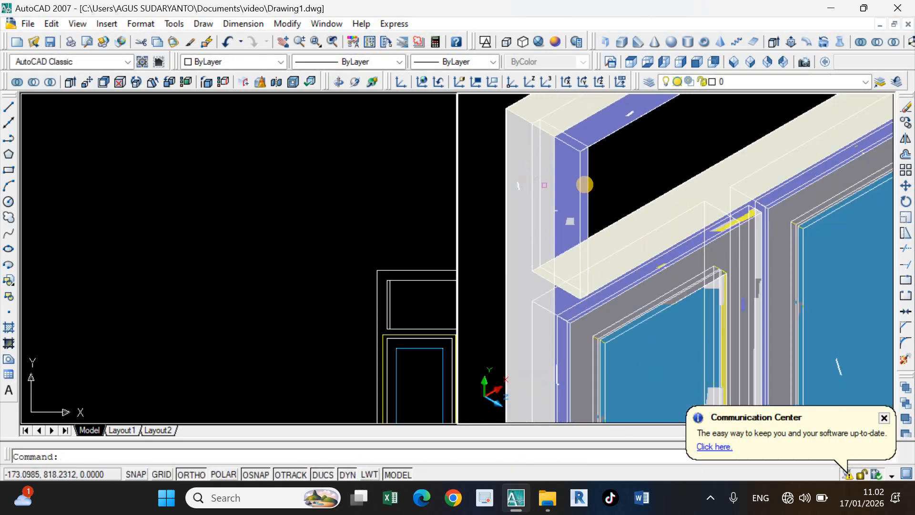
Move the bar 0.1 along the X axis, away from the side of the upper opening.
click(584, 184)
right_click(618, 156)
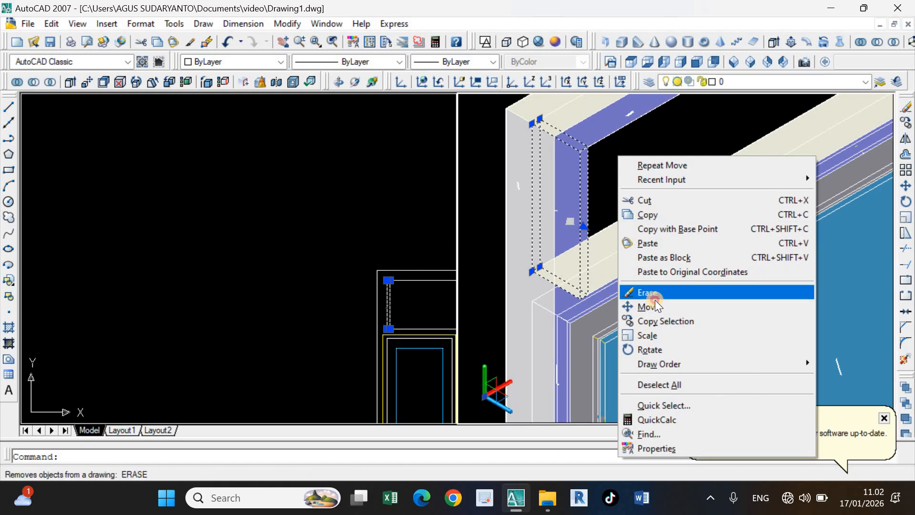
click(649, 306)
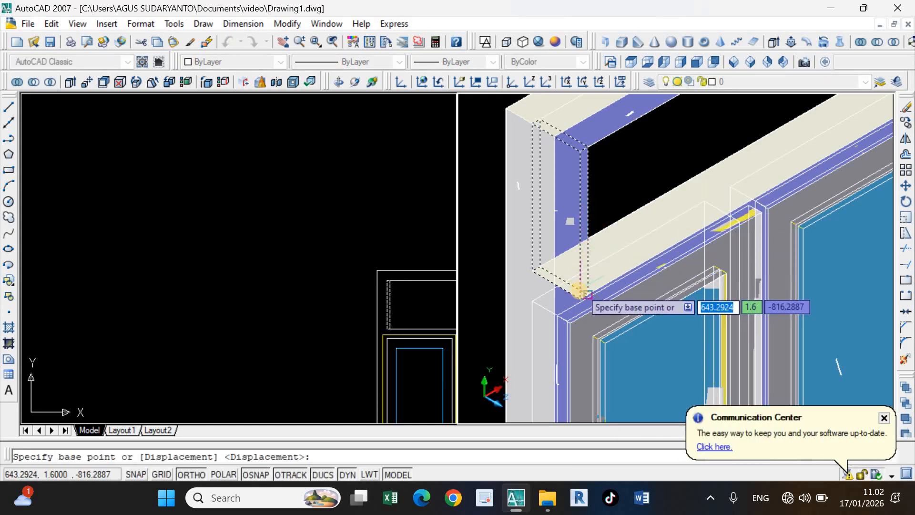
scroll(584, 296, up, 2)
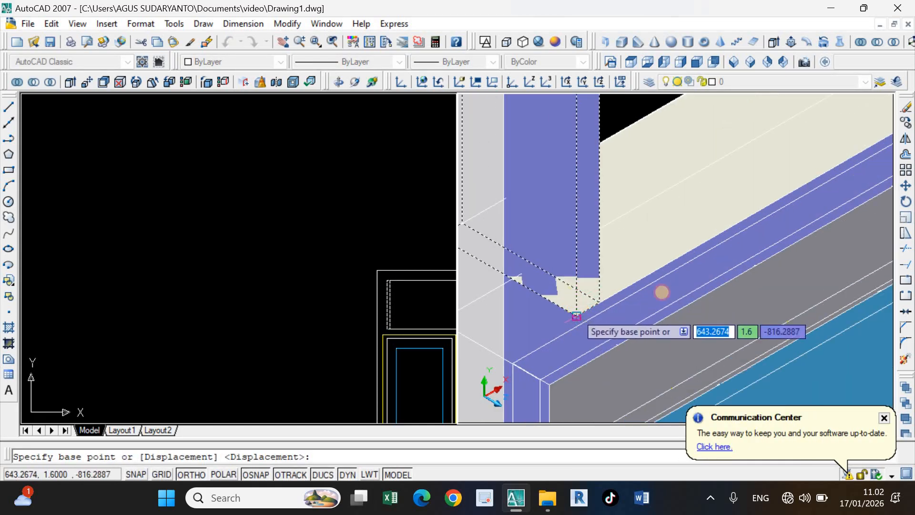
click(577, 316)
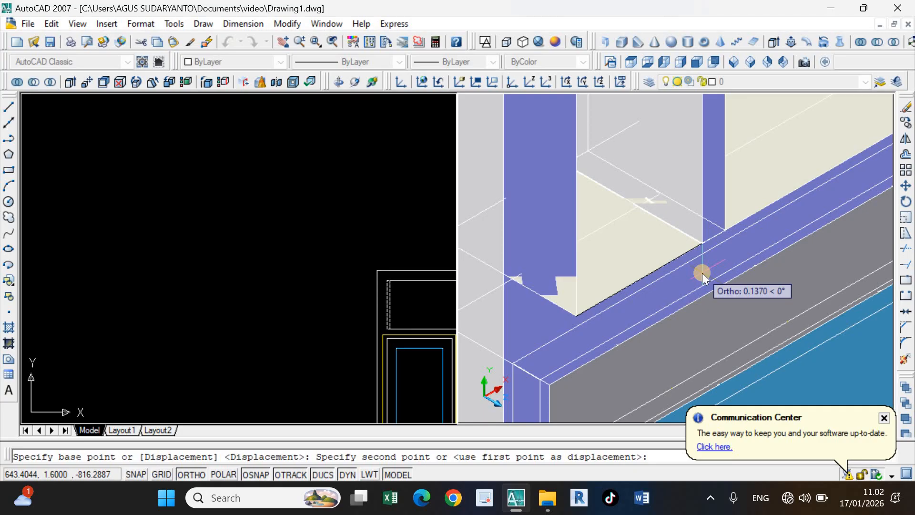
text(0.1)
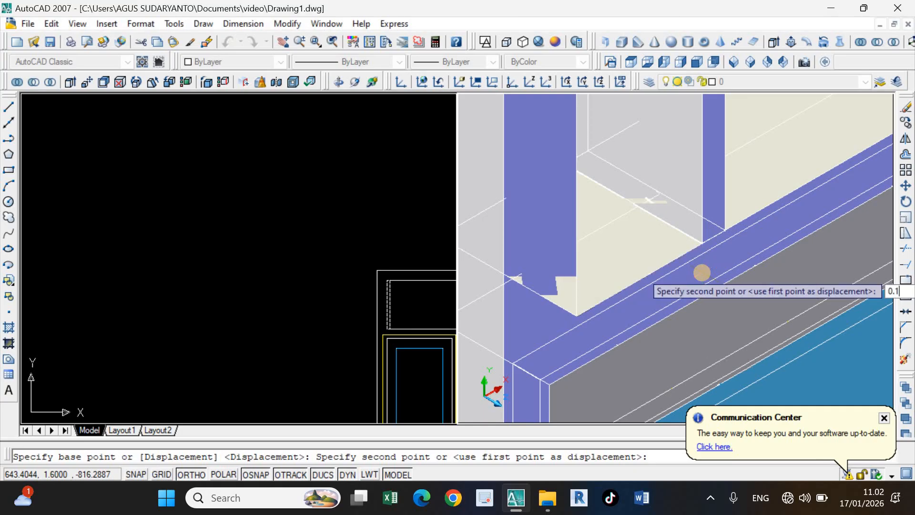
key(Return)
key(Return)
scroll(600, 246, down, 2)
scroll(681, 179, down, 5)
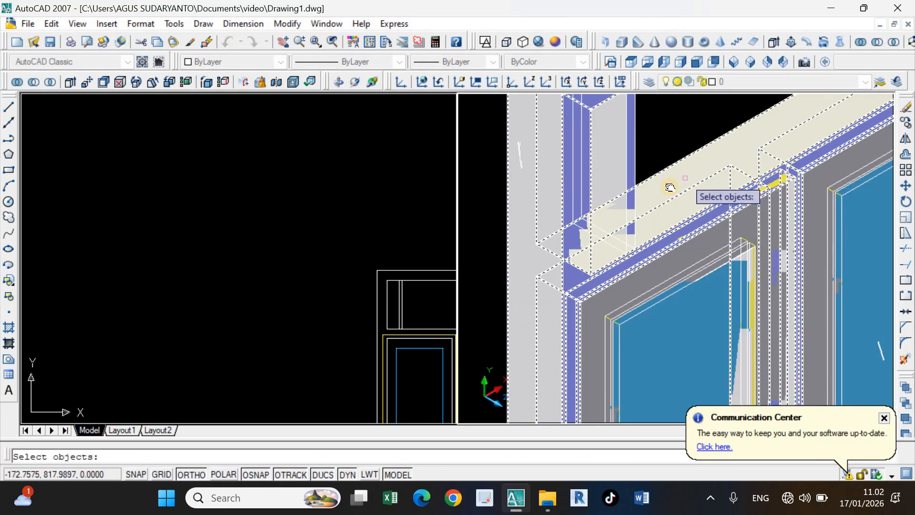
middle_drag(669, 186, 595, 191)
key(Escape)
Copy the bar three times along the upper opening, from the opening's upper front corner to each preceding bar's far upper corner.
scroll(588, 187, up, 3)
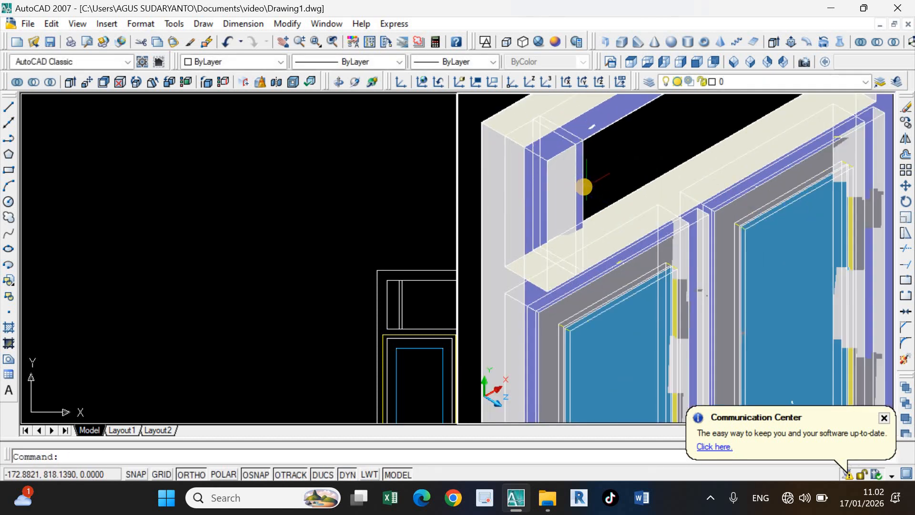
click(582, 190)
right_click(654, 145)
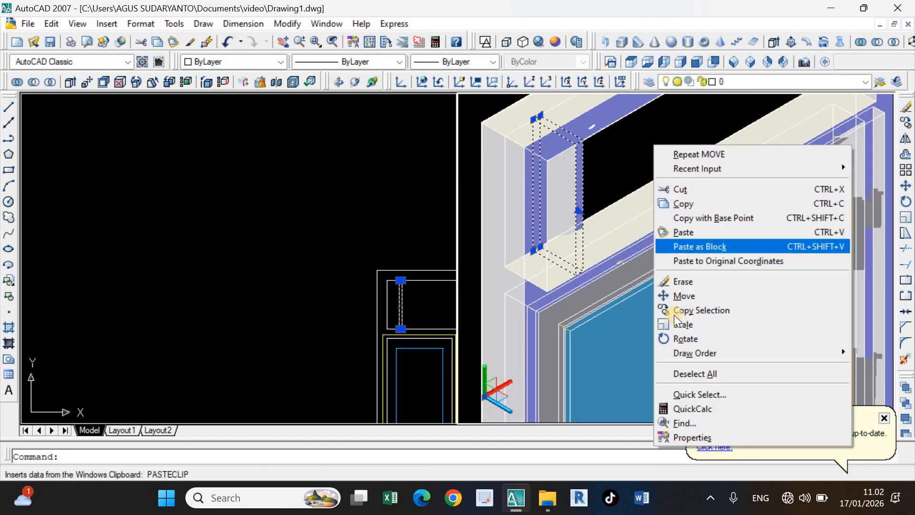
click(674, 311)
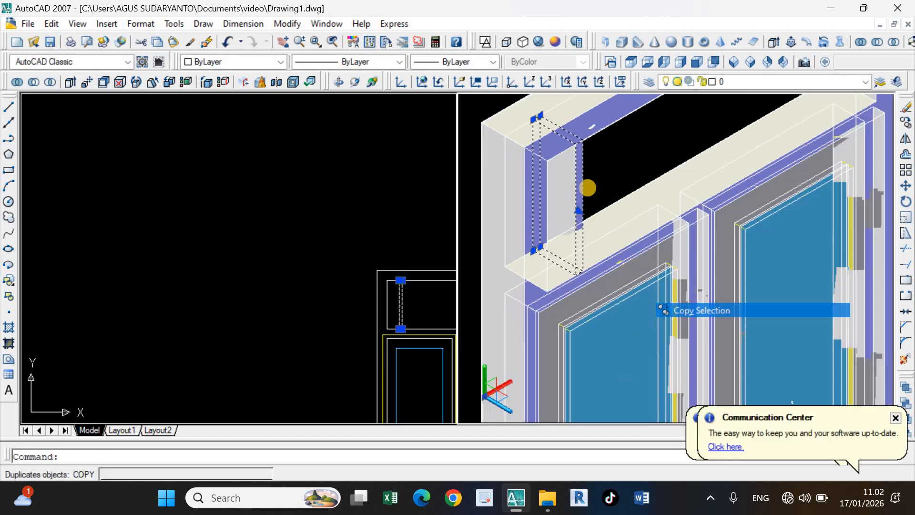
click(549, 165)
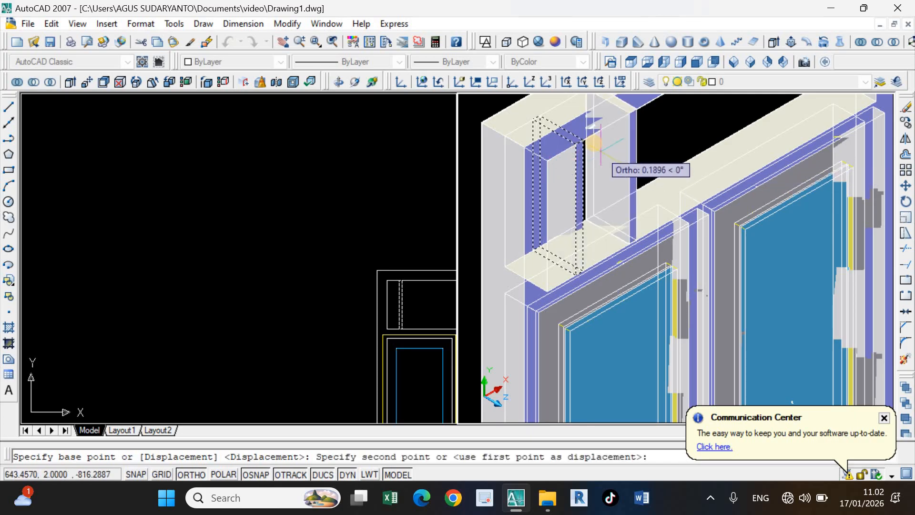
click(631, 134)
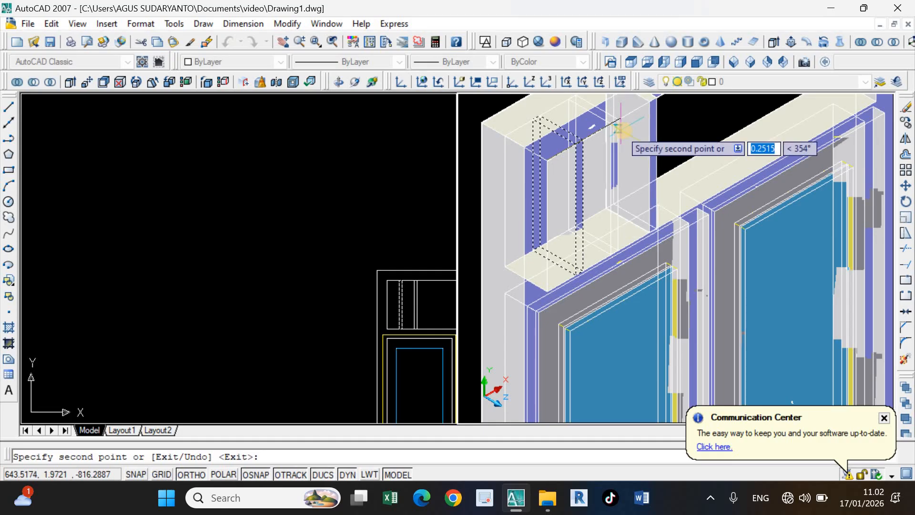
scroll(621, 124, up, 2)
middle_drag(622, 123, 620, 220)
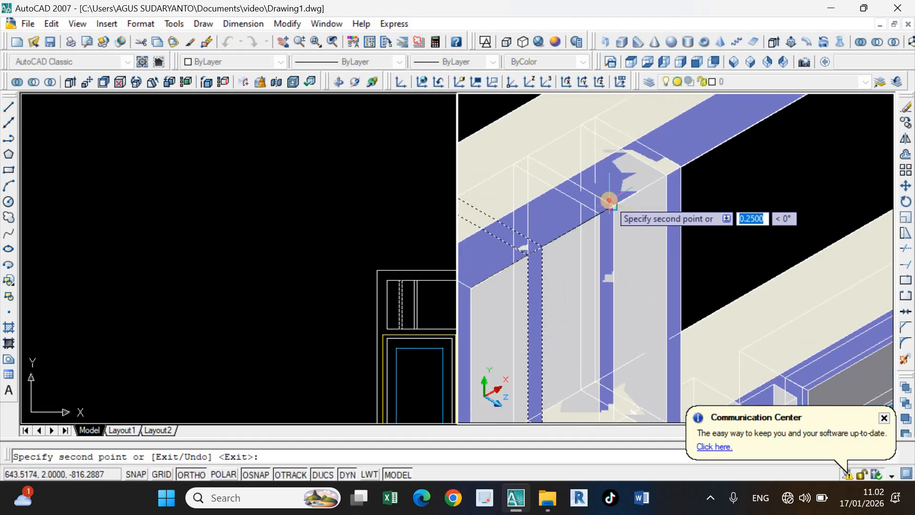
click(613, 206)
click(684, 166)
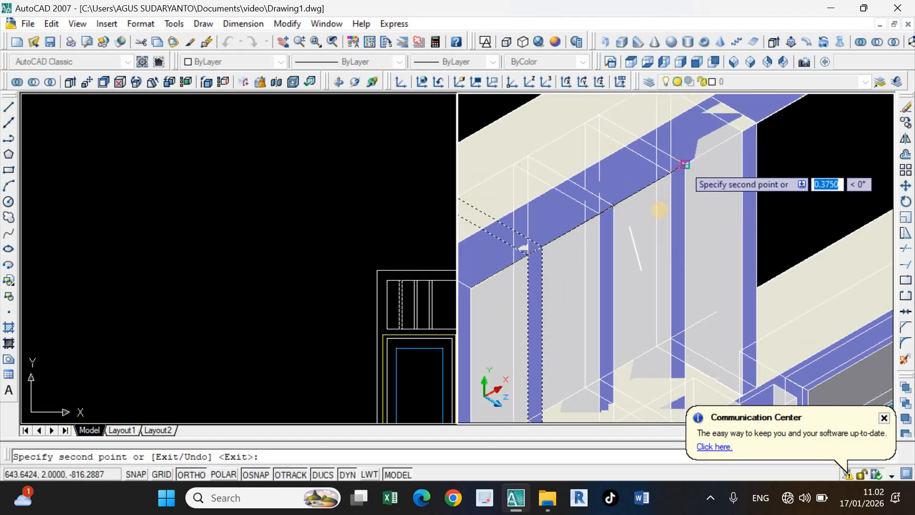
Place five more evenly spaced copies of the bar from corner to corner until the upper opening is filled.
scroll(715, 157, up, 4)
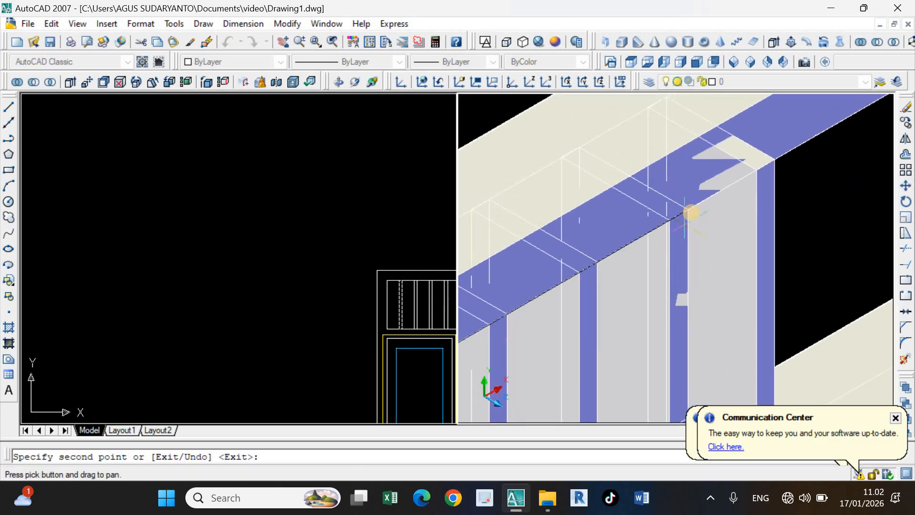
scroll(686, 212, down, 4)
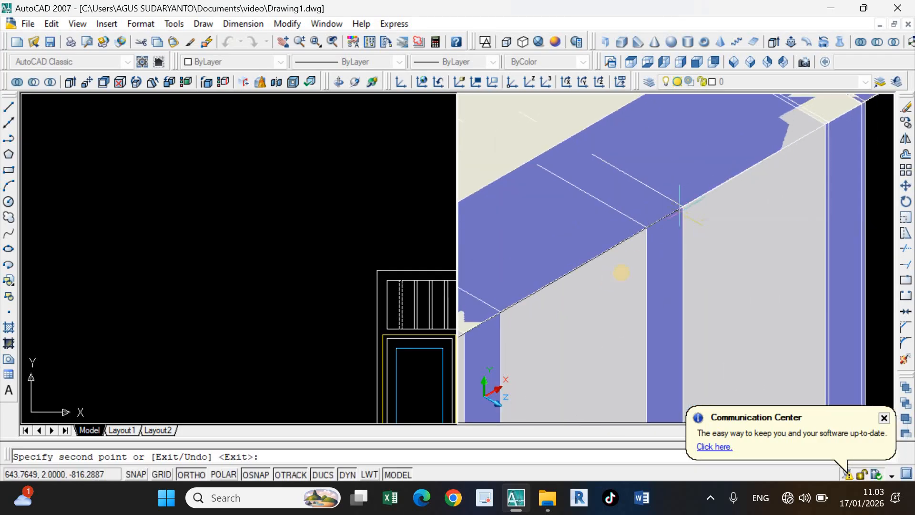
scroll(684, 213, up, 4)
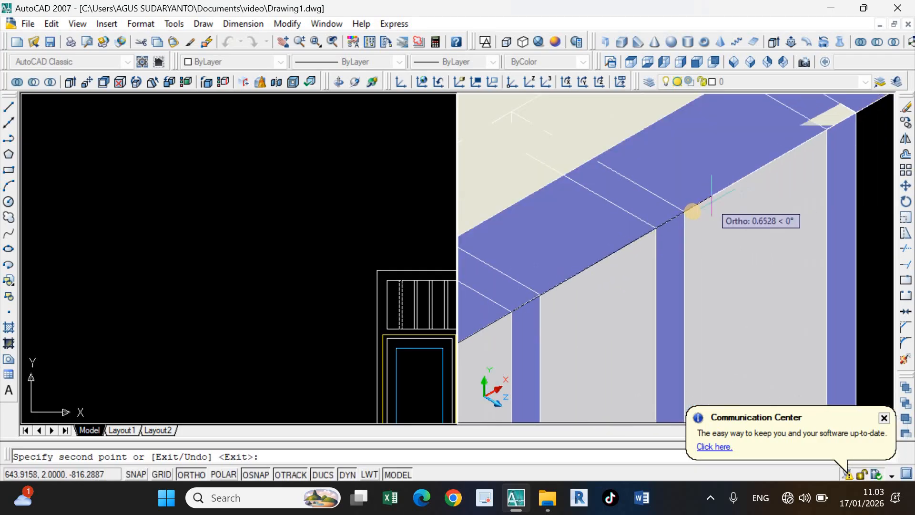
click(684, 213)
scroll(672, 246, down, 4)
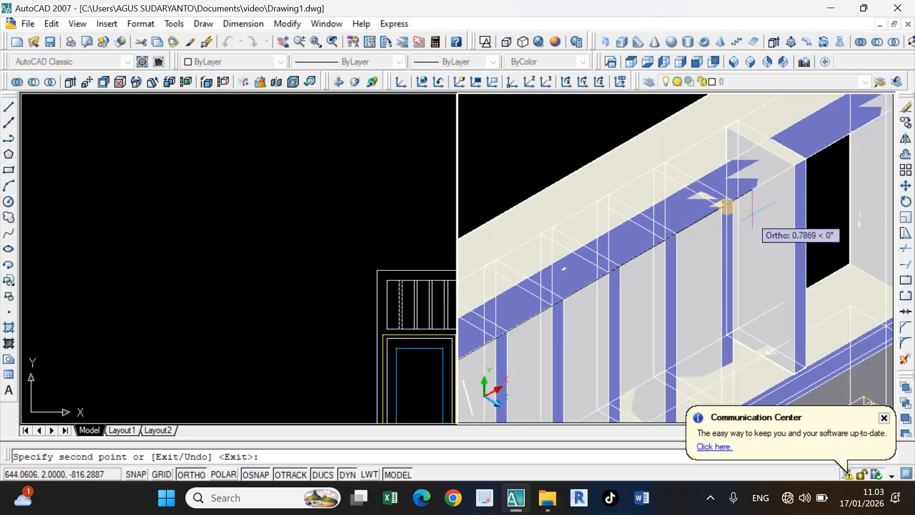
scroll(737, 209, up, 3)
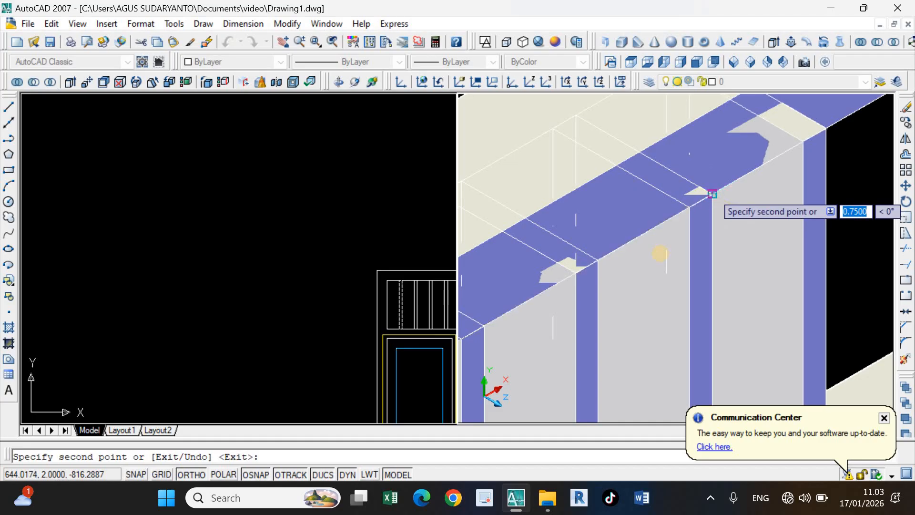
scroll(658, 256, down, 3)
scroll(762, 179, up, 3)
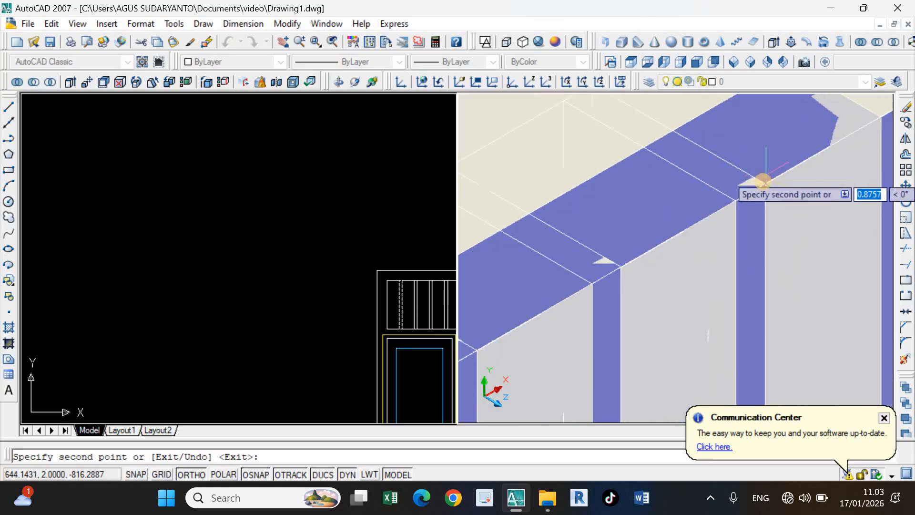
scroll(763, 184, down, 3)
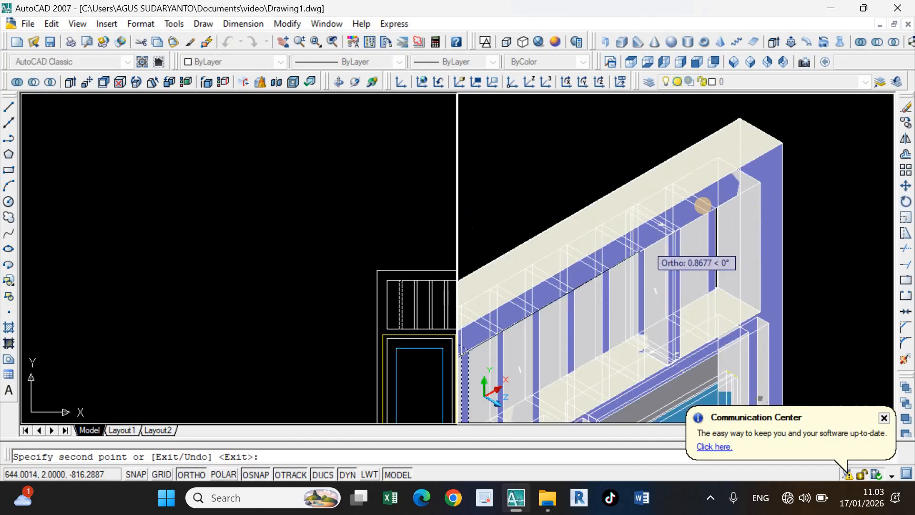
scroll(744, 157, up, 3)
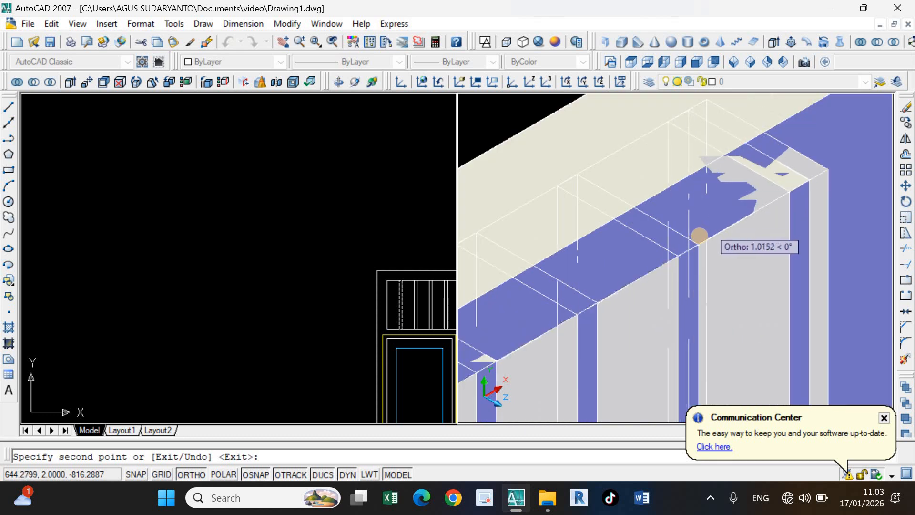
click(699, 245)
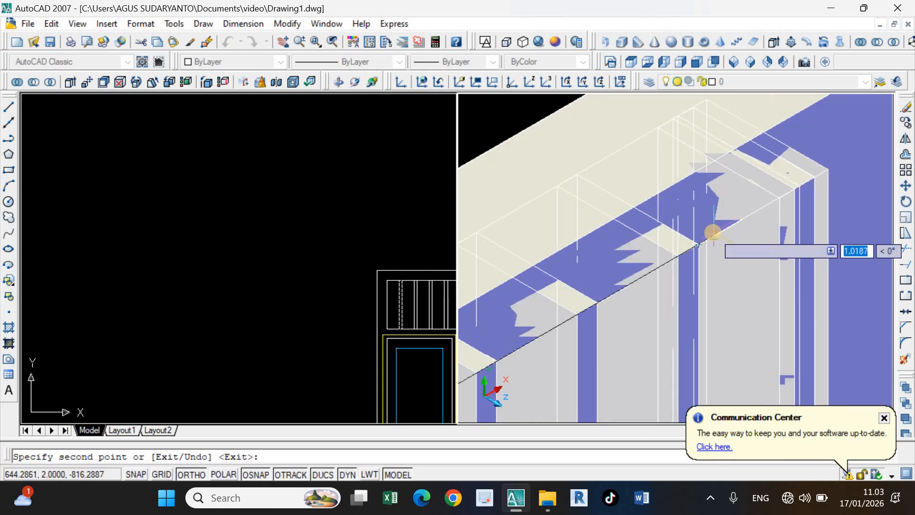
key(Return)
Try to move all nine bars of the upper opening slightly along the X axis, using the first bar's upper corner as base point.
click(385, 217)
click(337, 227)
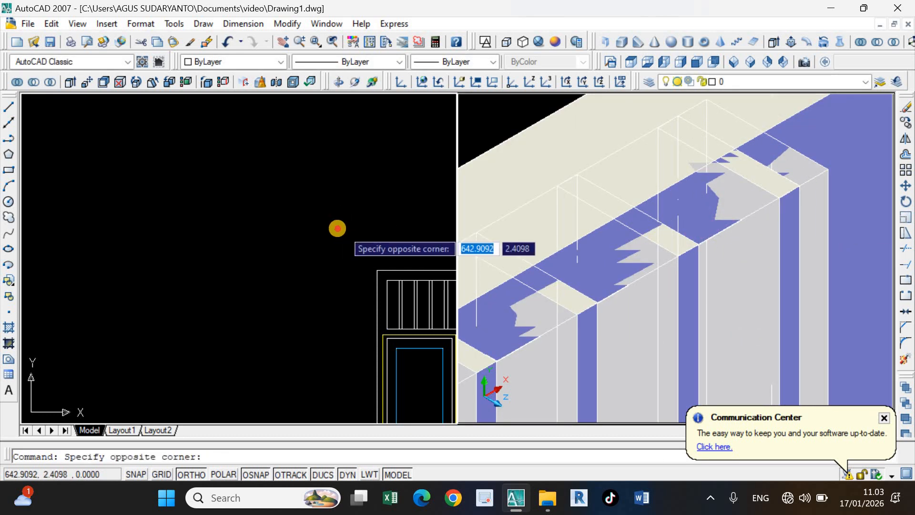
click(322, 227)
scroll(323, 226, down, 4)
scroll(418, 251, up, 5)
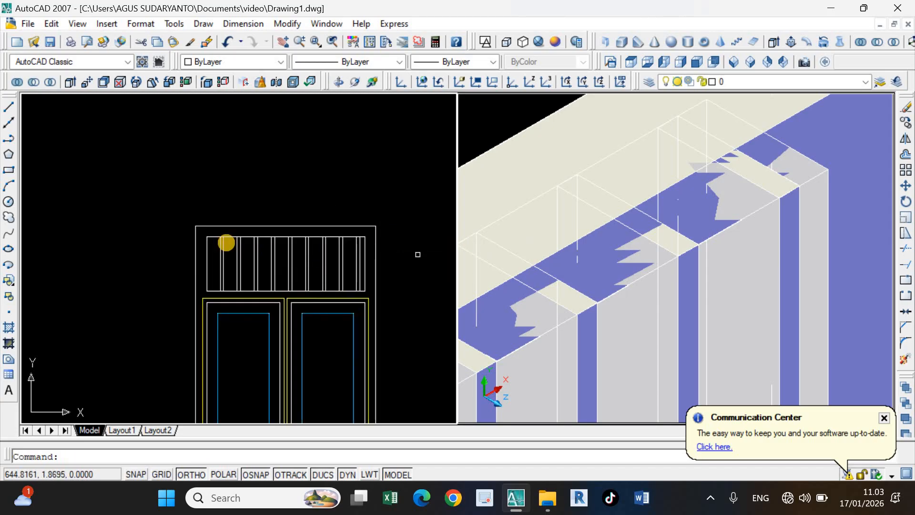
click(212, 213)
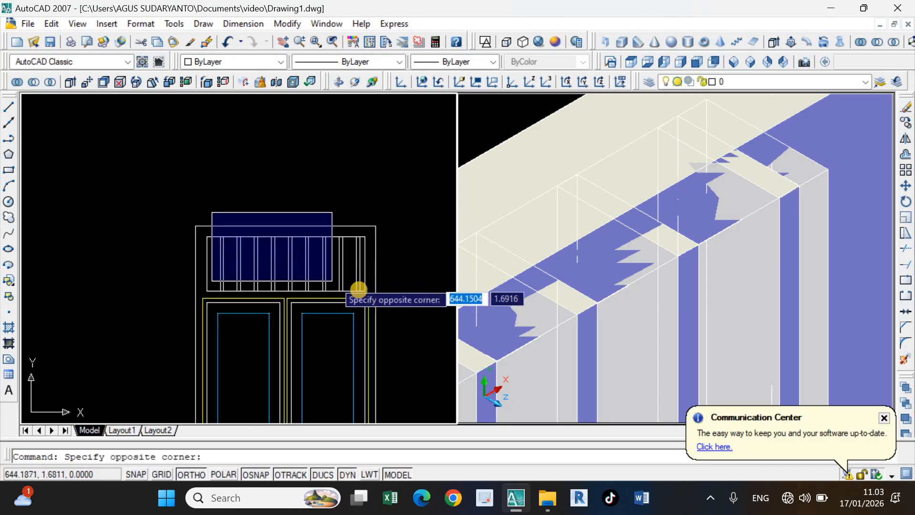
click(362, 292)
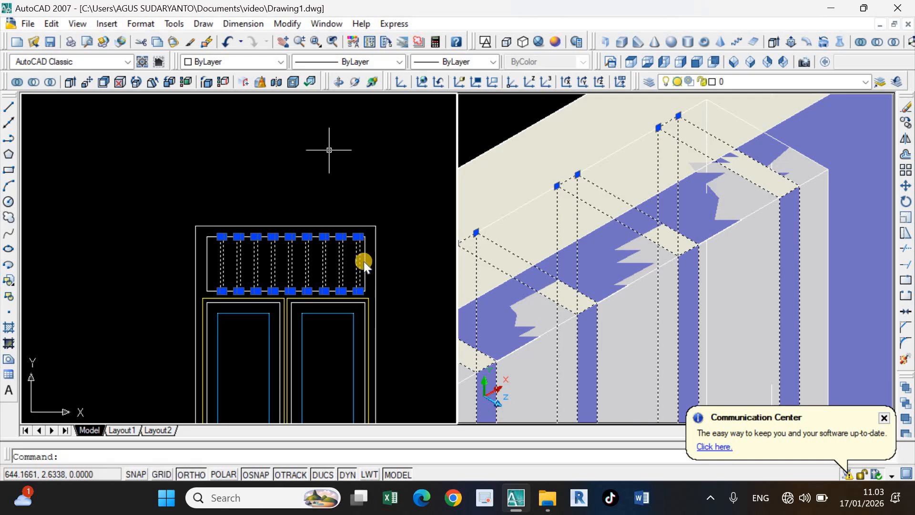
right_click(330, 262)
click(359, 301)
scroll(226, 236, up, 1)
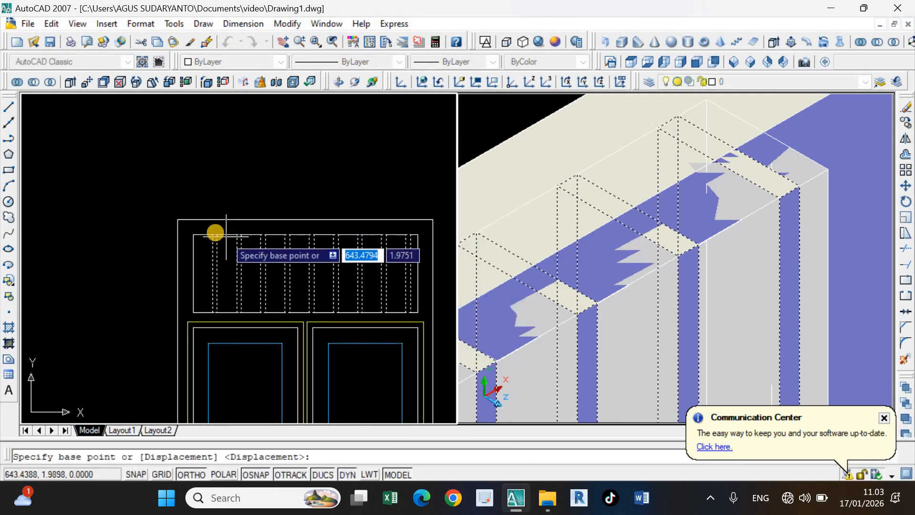
click(211, 234)
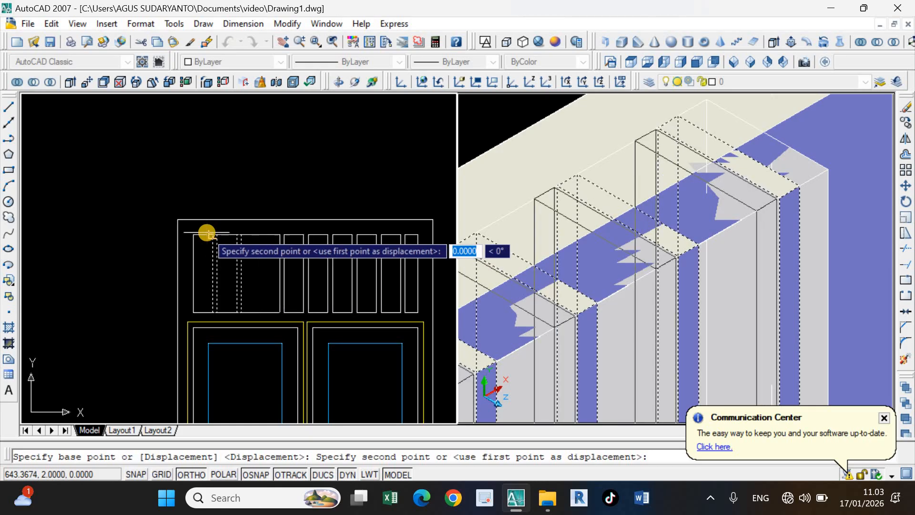
click(206, 234)
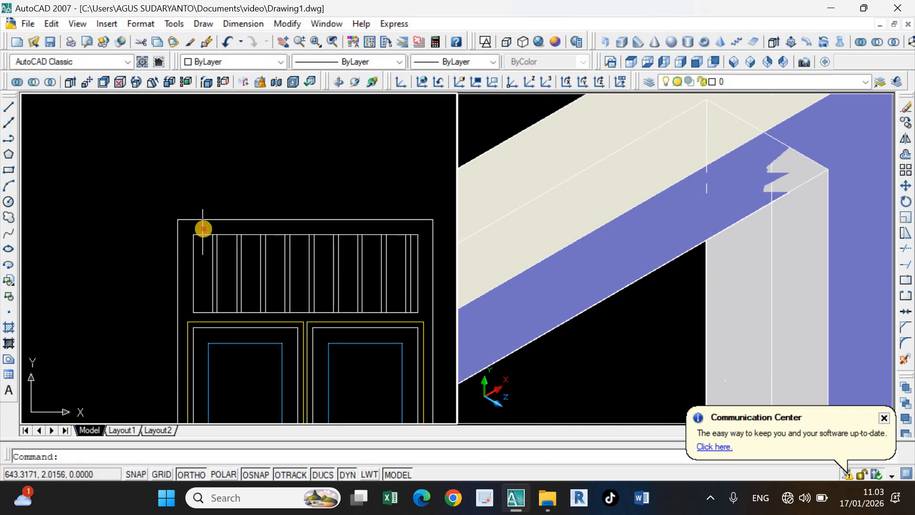
Check the bars' position in both views and undo their last move.
click(204, 229)
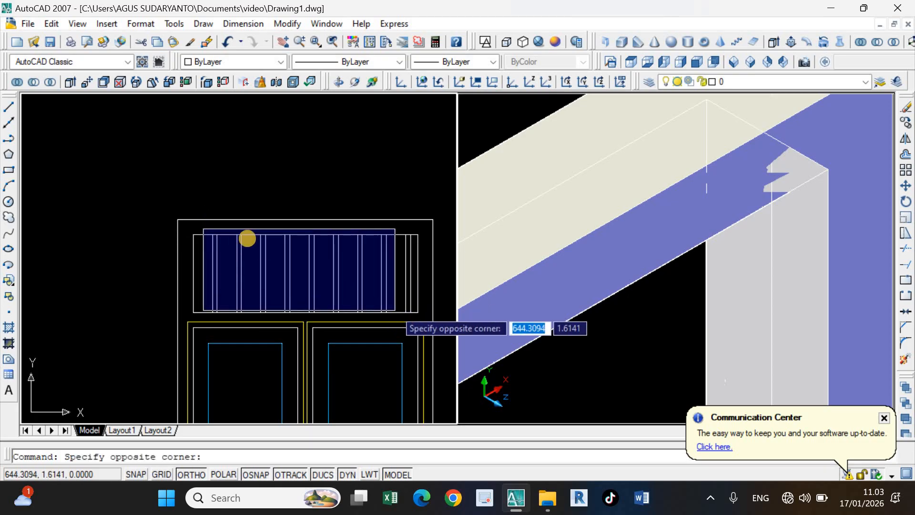
click(212, 170)
scroll(277, 246, down, 5)
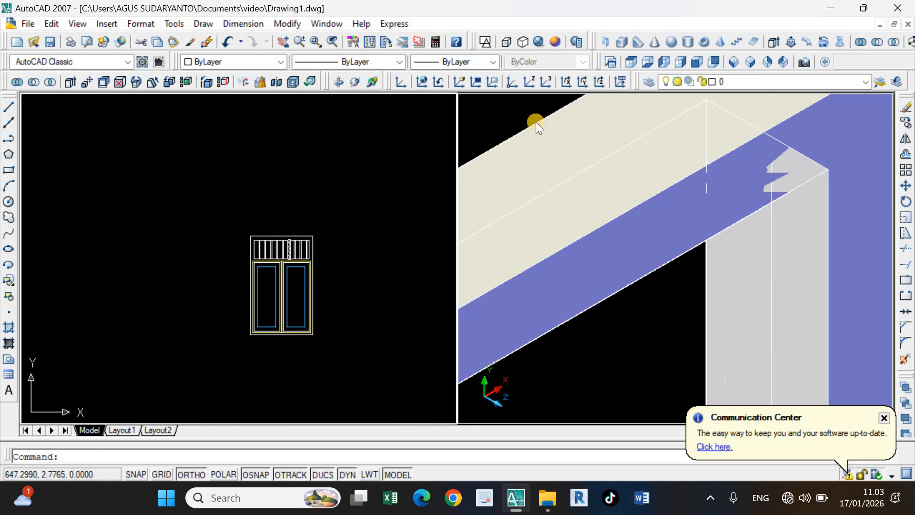
scroll(613, 241, down, 5)
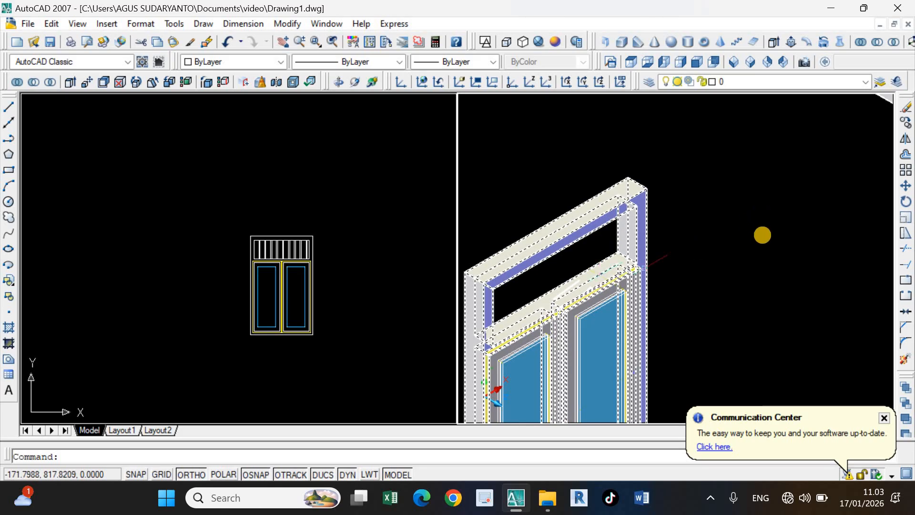
scroll(809, 205, down, 4)
scroll(809, 204, up, 3)
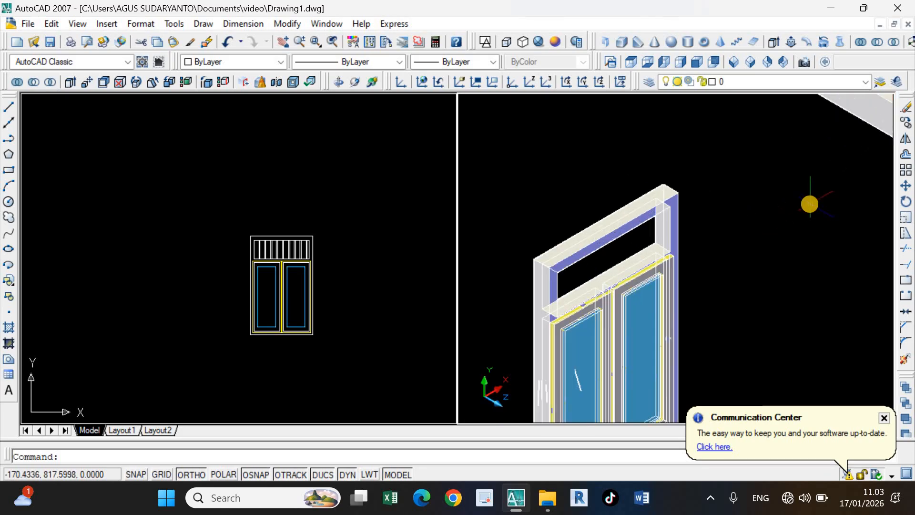
scroll(809, 204, up, 5)
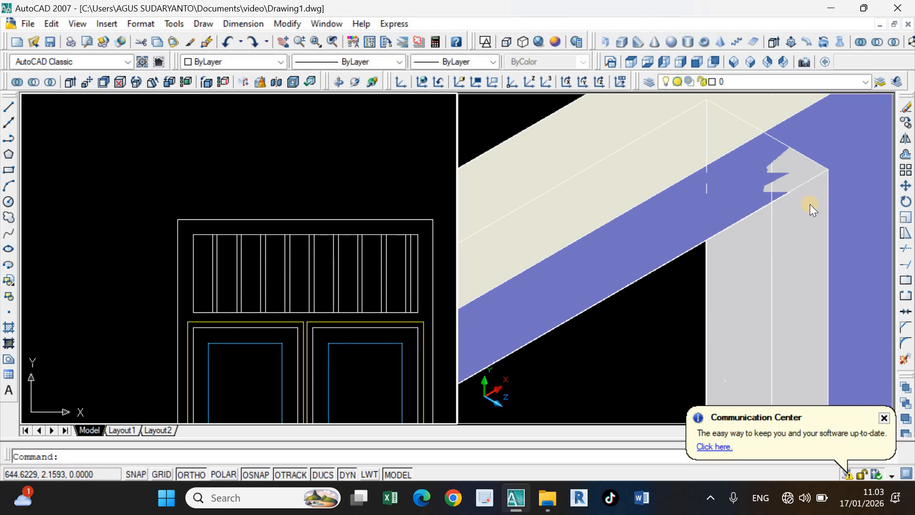
scroll(810, 204, down, 2)
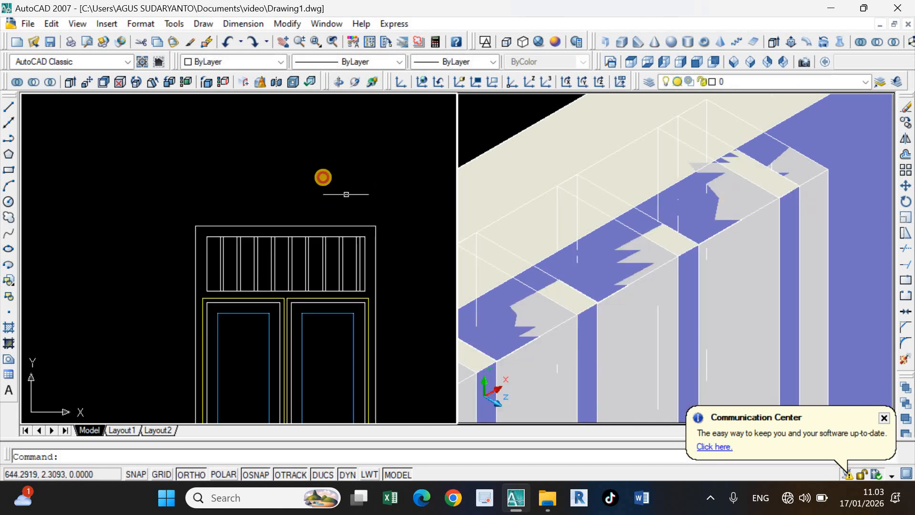
Set the colour of all nine vertical bars in the upper opening to Red.
scroll(329, 195, down, 5)
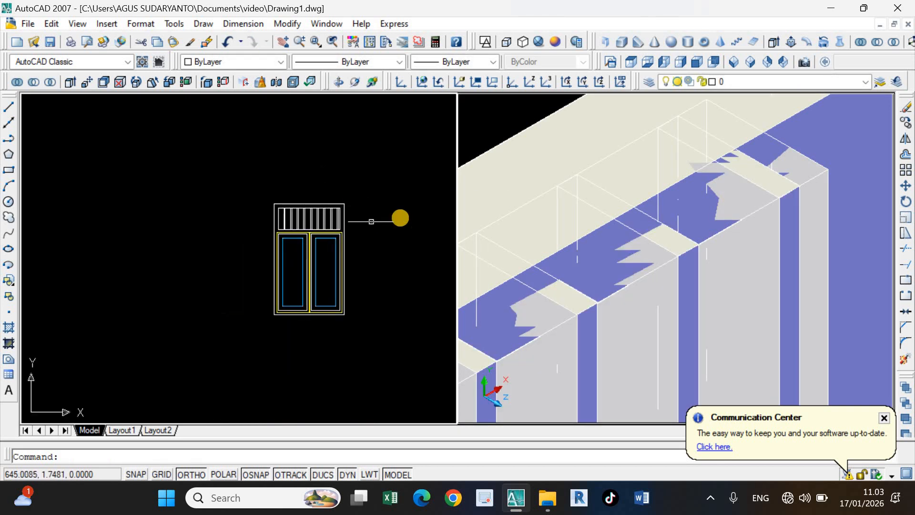
scroll(339, 232, up, 2)
scroll(268, 210, up, 3)
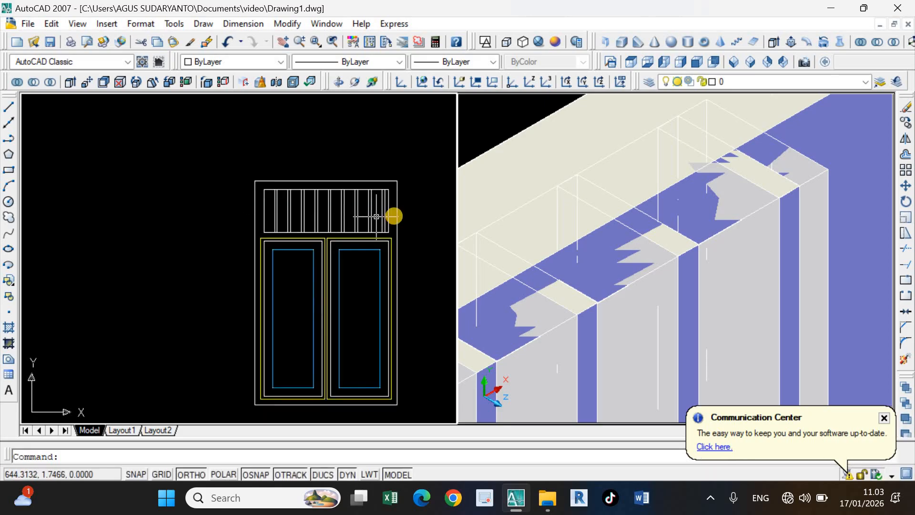
scroll(376, 216, up, 3)
click(395, 215)
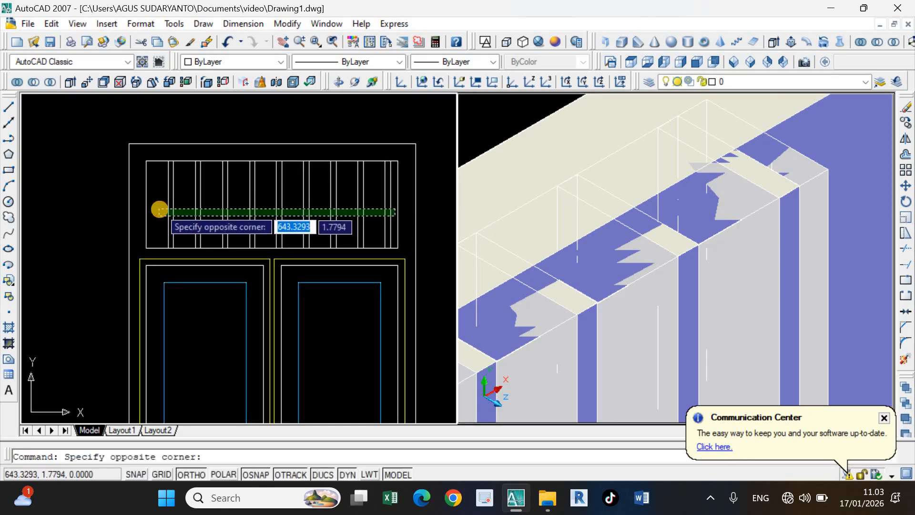
click(160, 209)
click(233, 55)
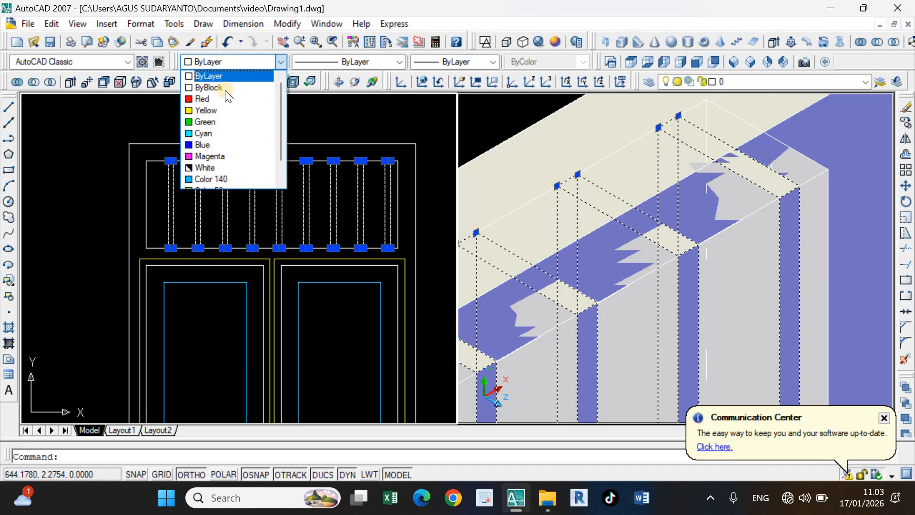
click(233, 101)
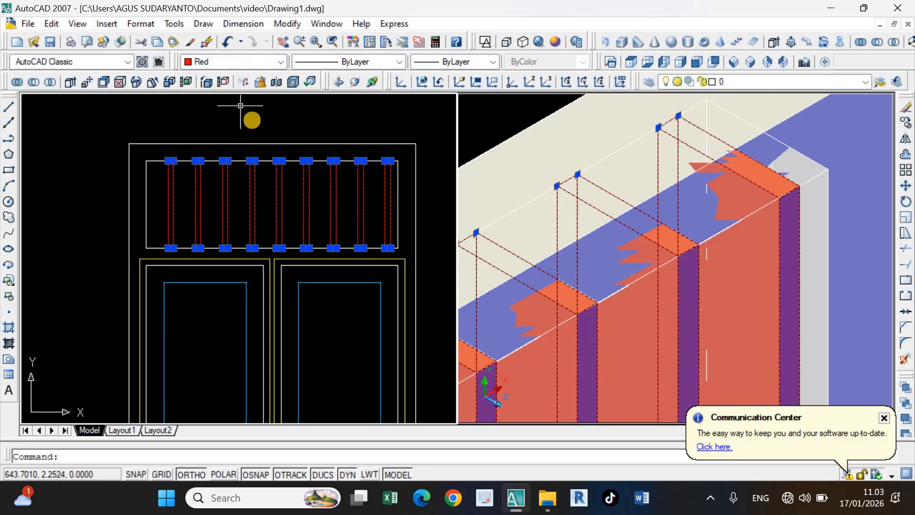
key(Escape)
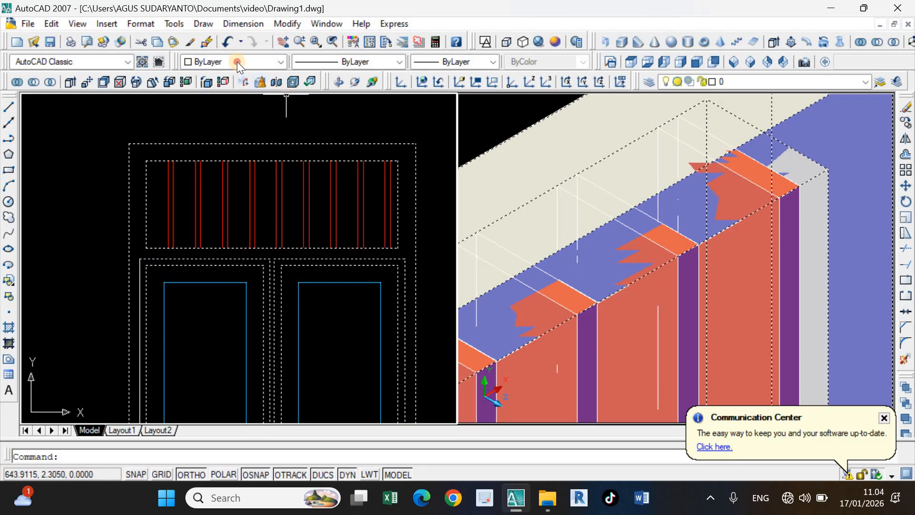
Set the colour of the window frame around the bars and sashes to Blue.
click(237, 62)
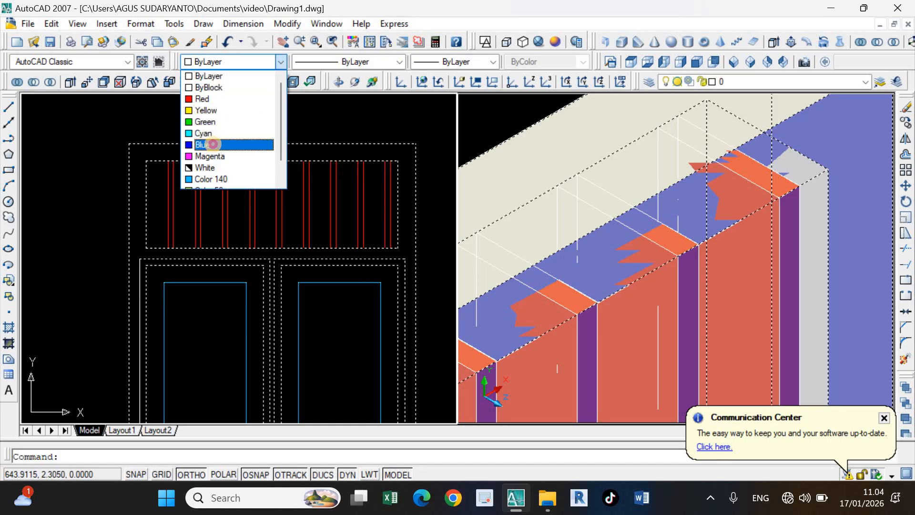
click(213, 144)
key(Escape)
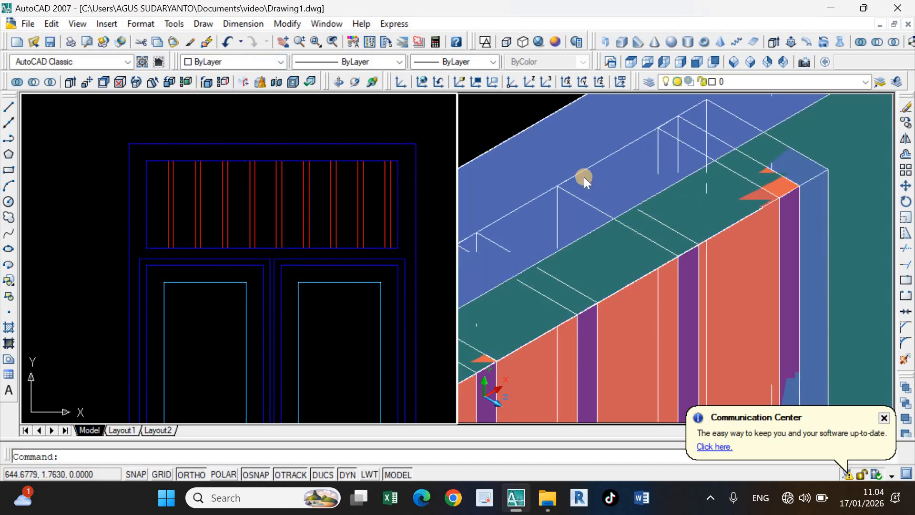
Examine the coloured window in the 3D view, both up close and beside the house structure.
click(493, 116)
scroll(693, 223, down, 5)
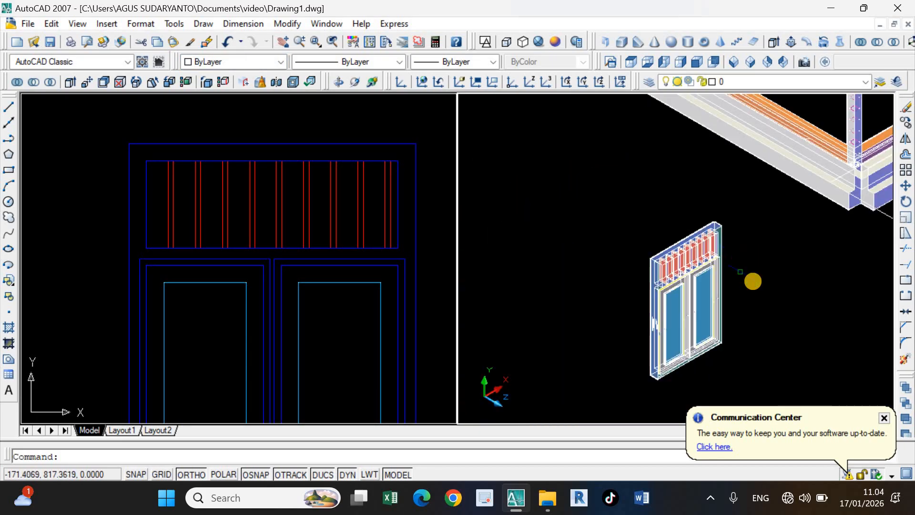
scroll(753, 281, up, 2)
scroll(762, 206, down, 4)
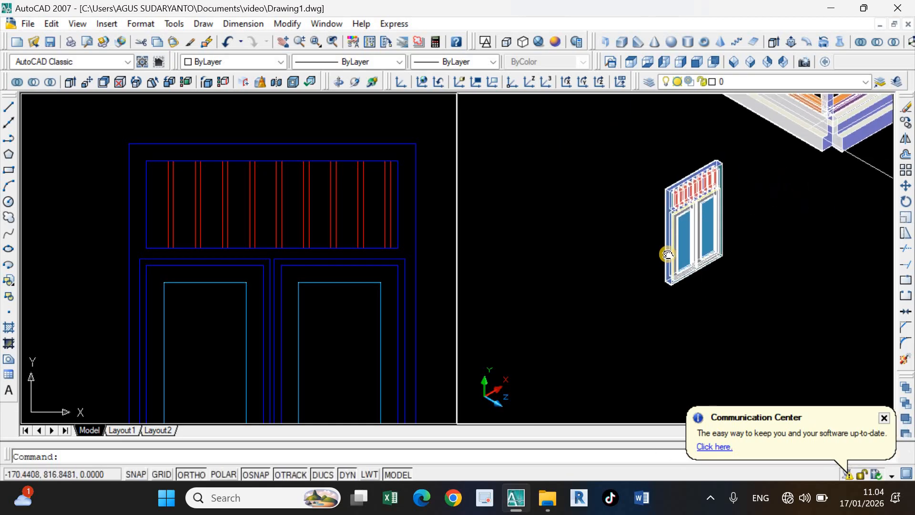
scroll(666, 275, down, 3)
scroll(667, 276, up, 2)
middle_drag(667, 276, 630, 332)
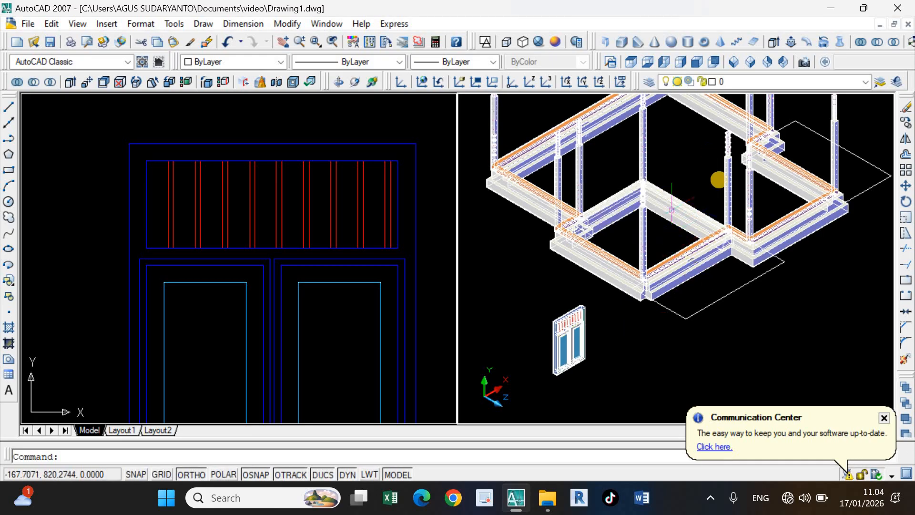
click(675, 161)
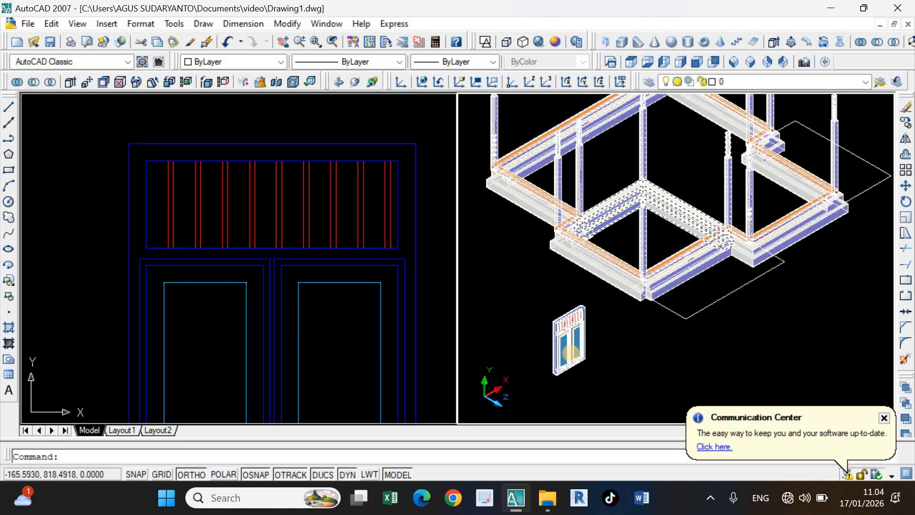
click(612, 342)
middle_drag(612, 343, 643, 316)
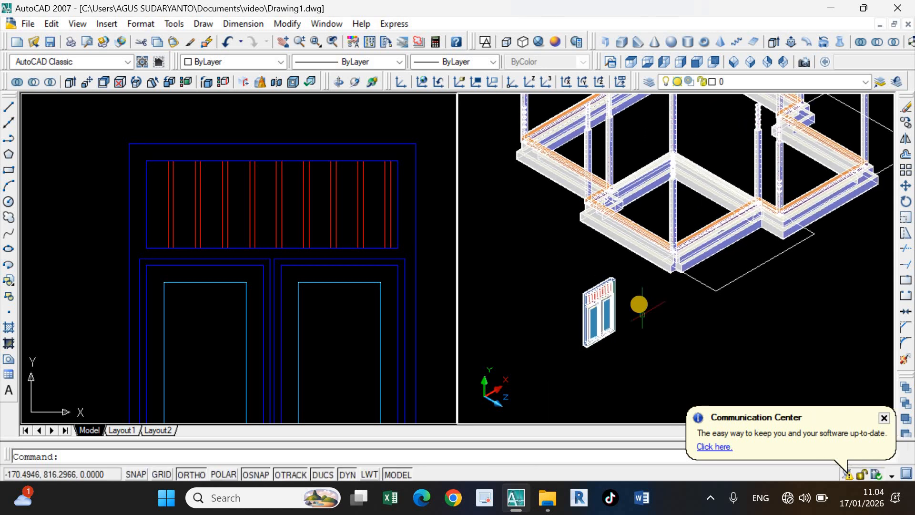
scroll(630, 311, up, 8)
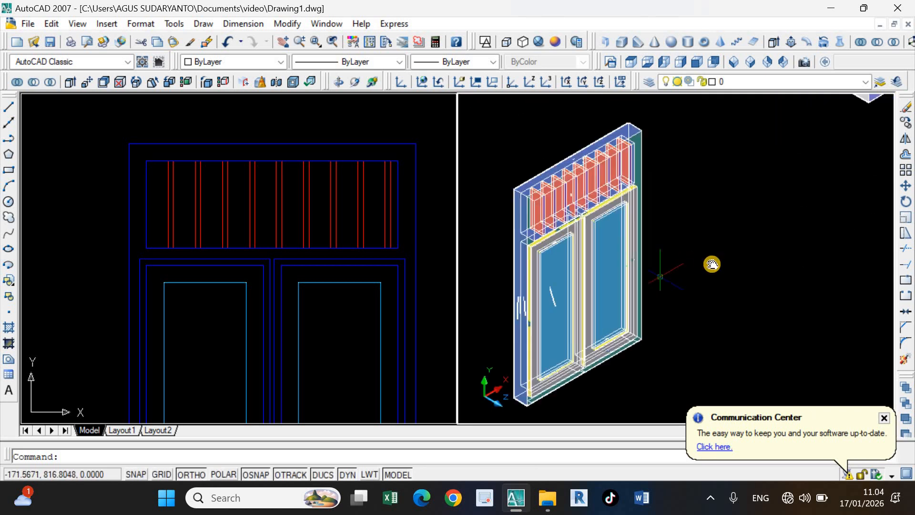
middle_drag(719, 264, 744, 257)
scroll(718, 264, down, 8)
scroll(718, 263, up, 6)
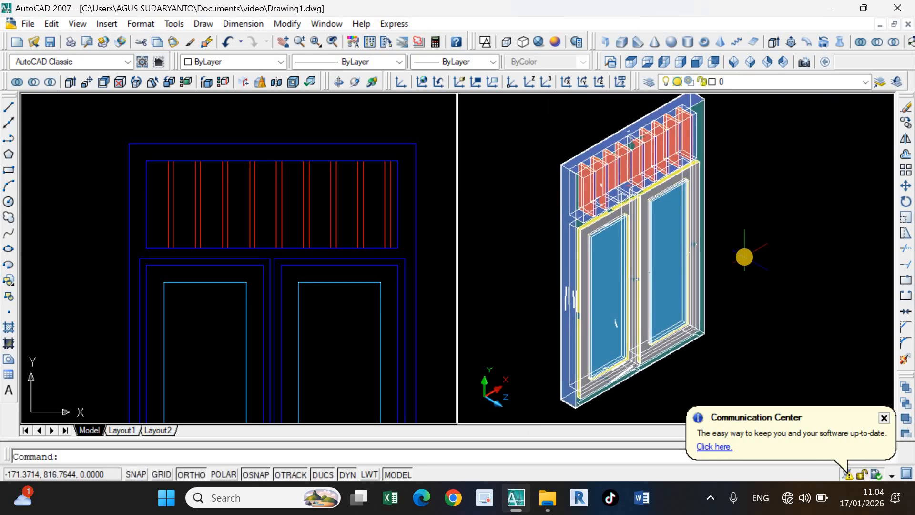